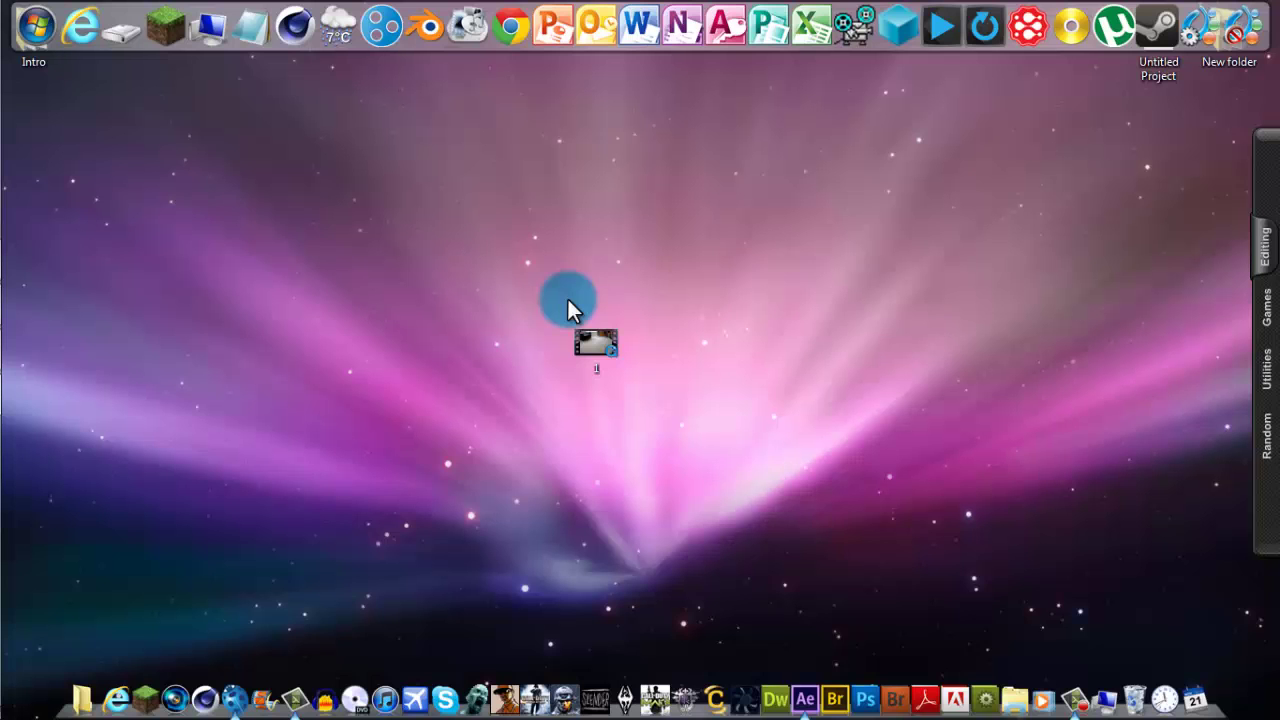
left_click_drag(475, 241, 691, 424)
left_click(731, 436)
mouse_move(234, 676)
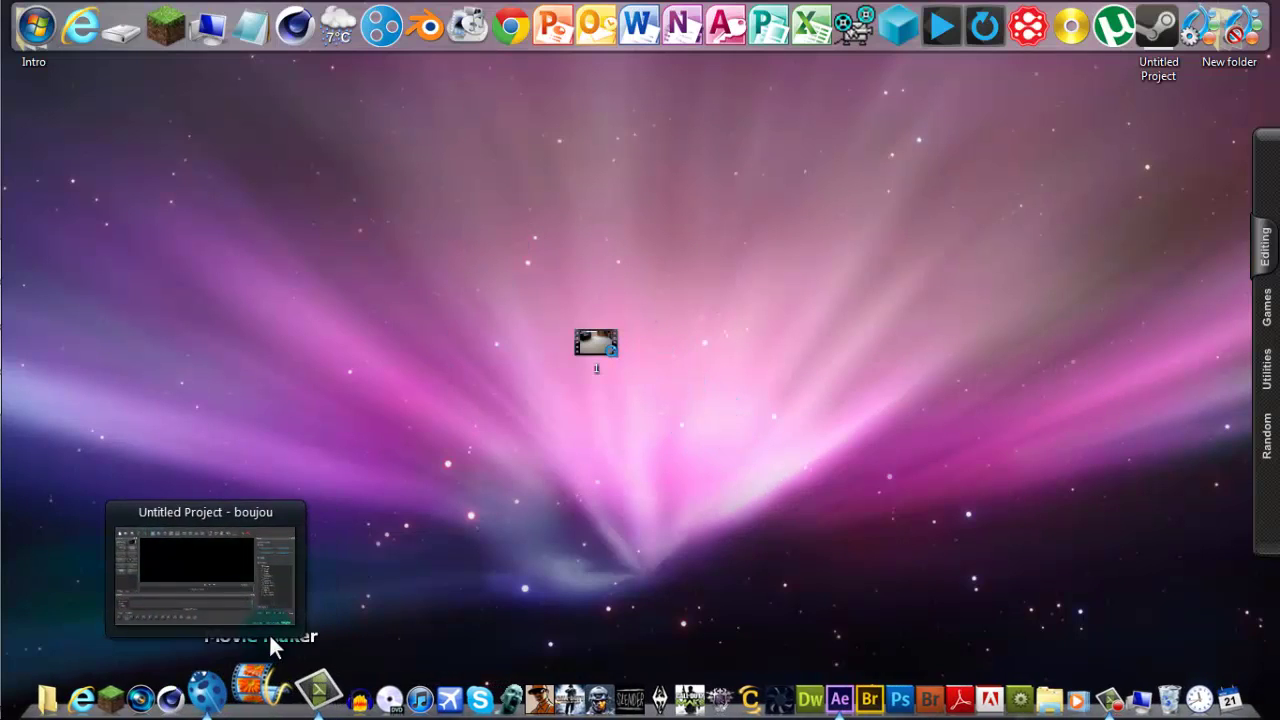
left_click_drag(502, 248, 714, 451)
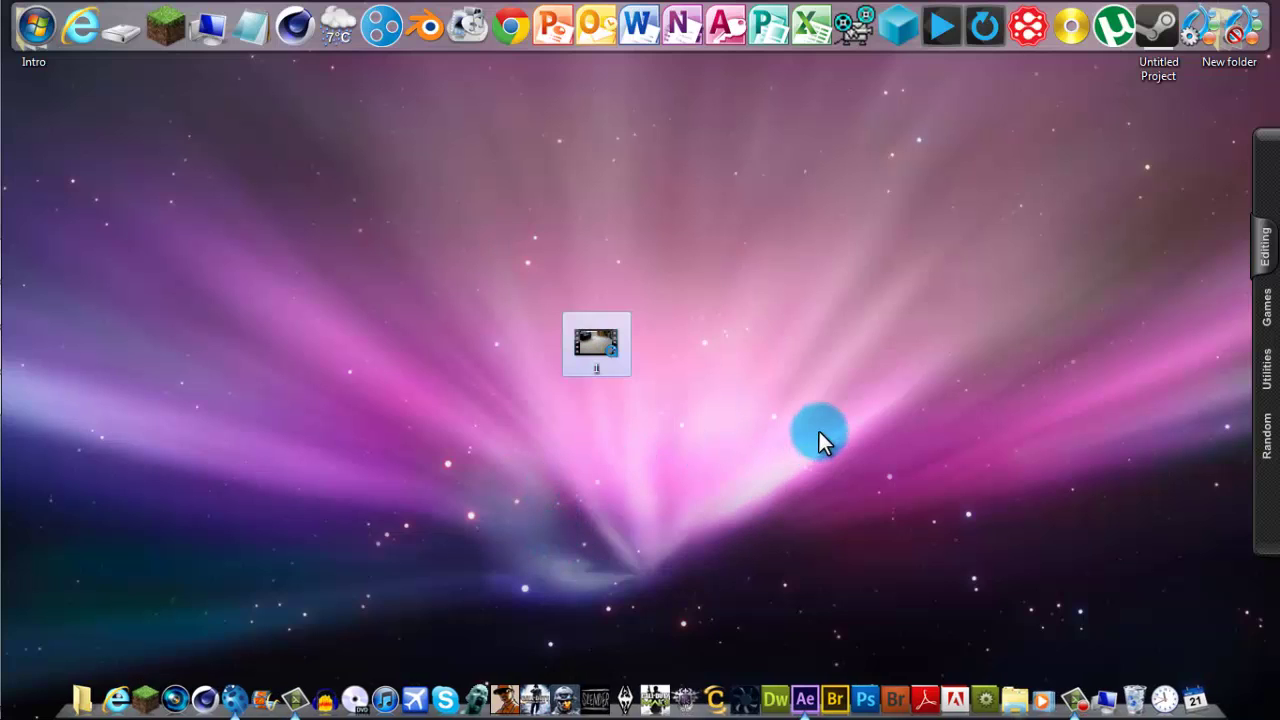
Open the video file 1 from the desktop, play it through, and close the player.
left_click(600, 355)
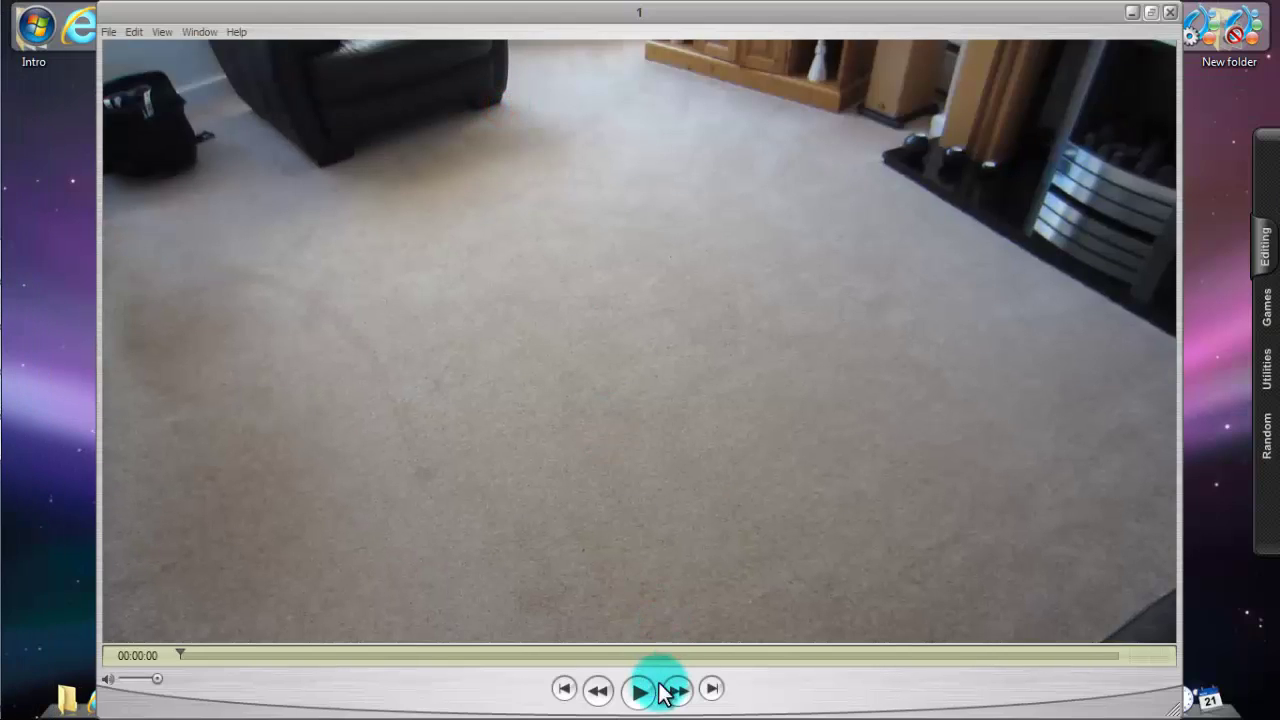
left_click(643, 690)
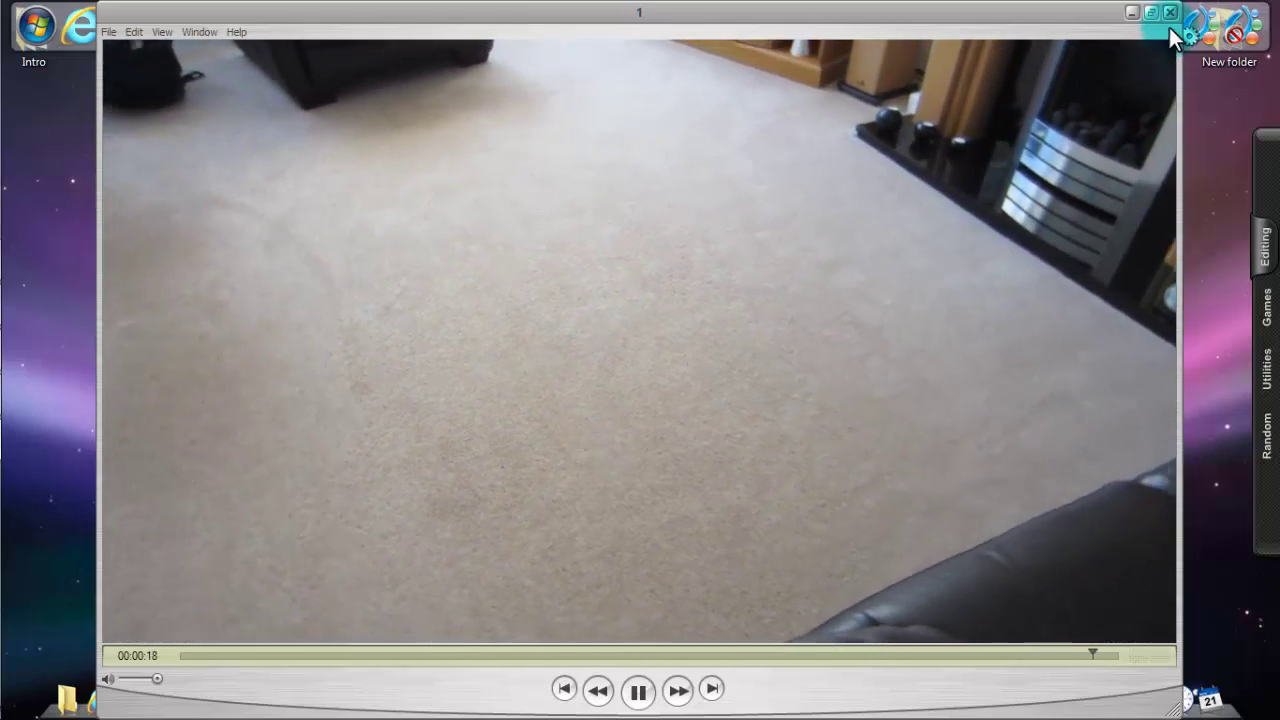
left_click(1169, 13)
left_click_drag(517, 216, 490, 259)
left_click(490, 262)
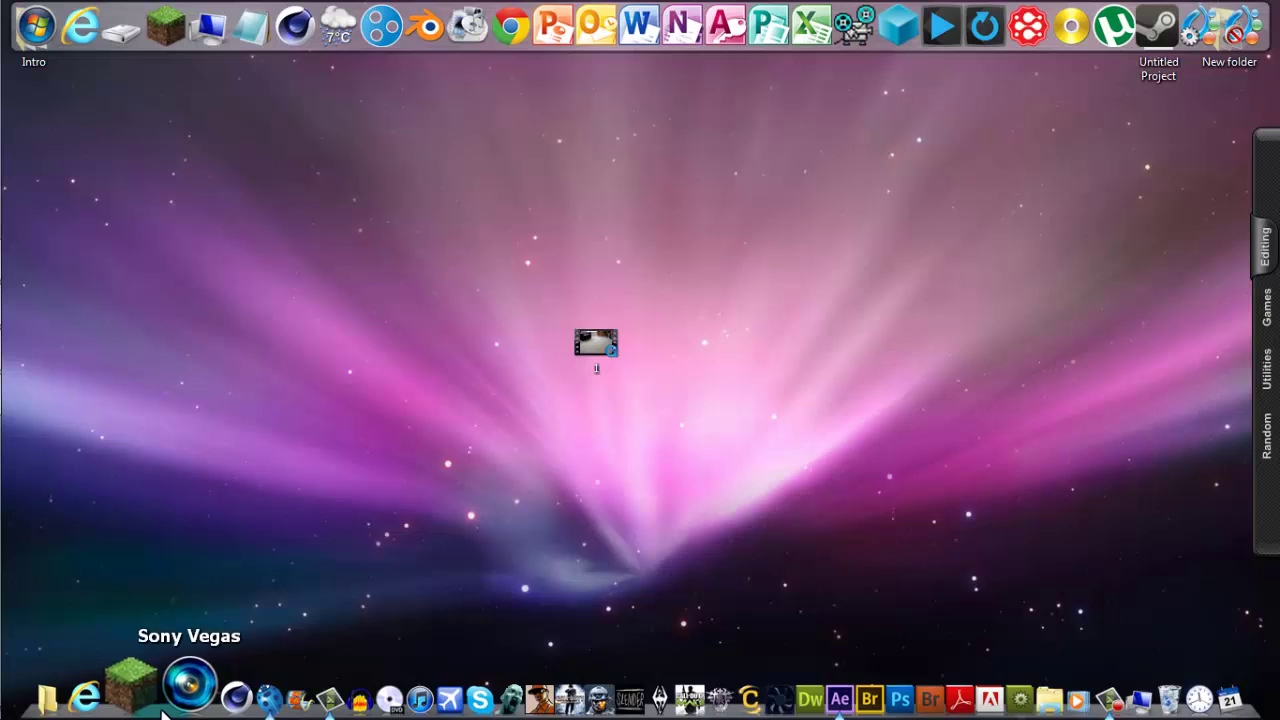
left_click(878, 447)
left_click(554, 347)
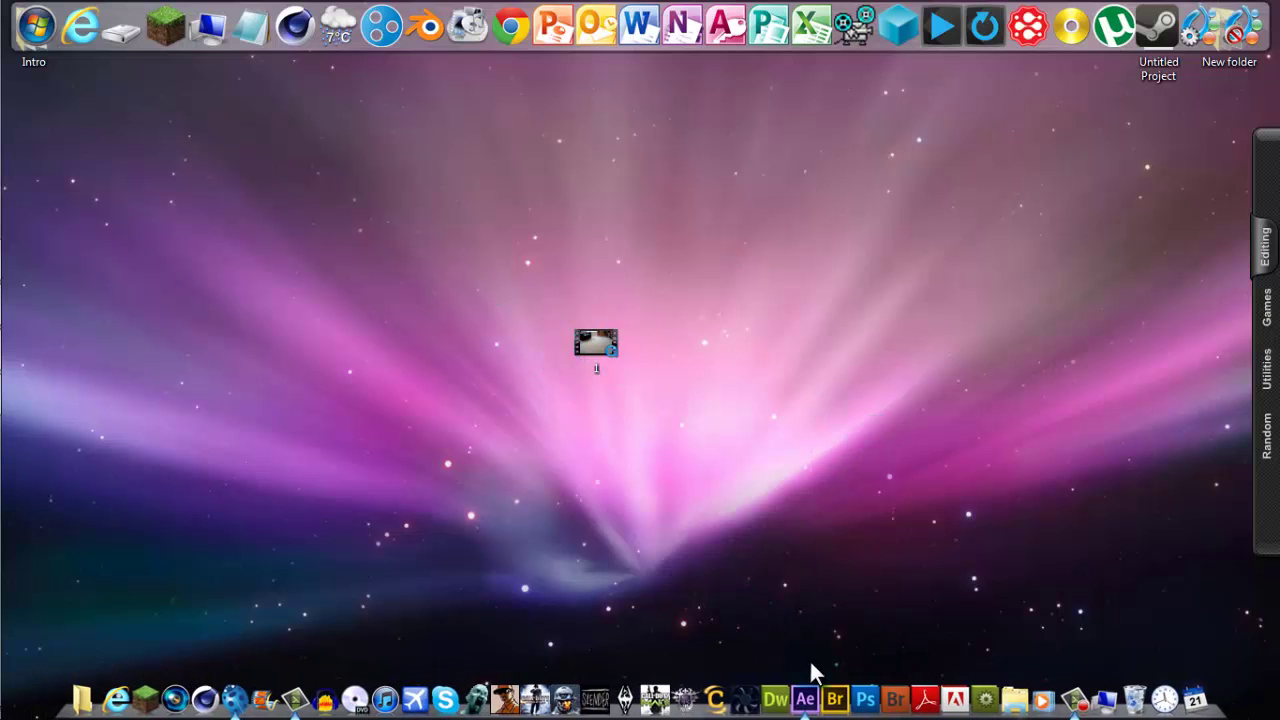
Import the desktop video 1 into After Effects and interpret the footage with its frame rate conformed to 24 frames per second.
left_click_drag(598, 345, 214, 346)
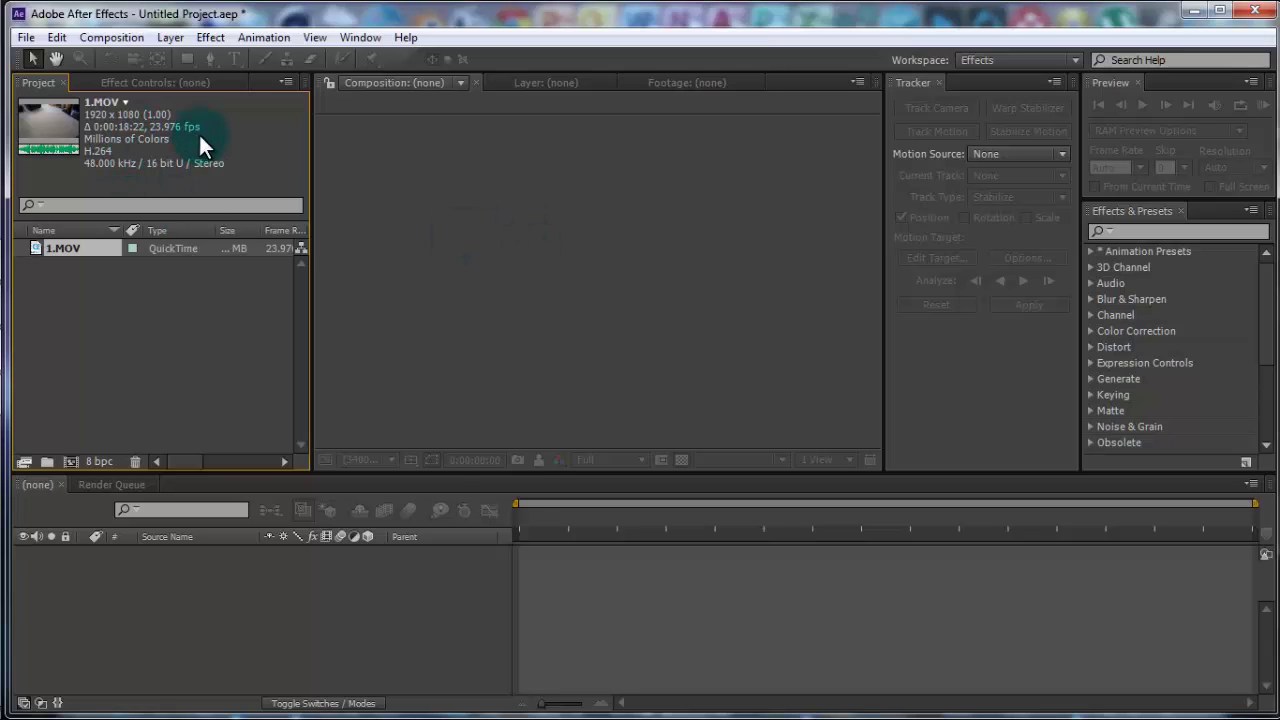
right_click(79, 245)
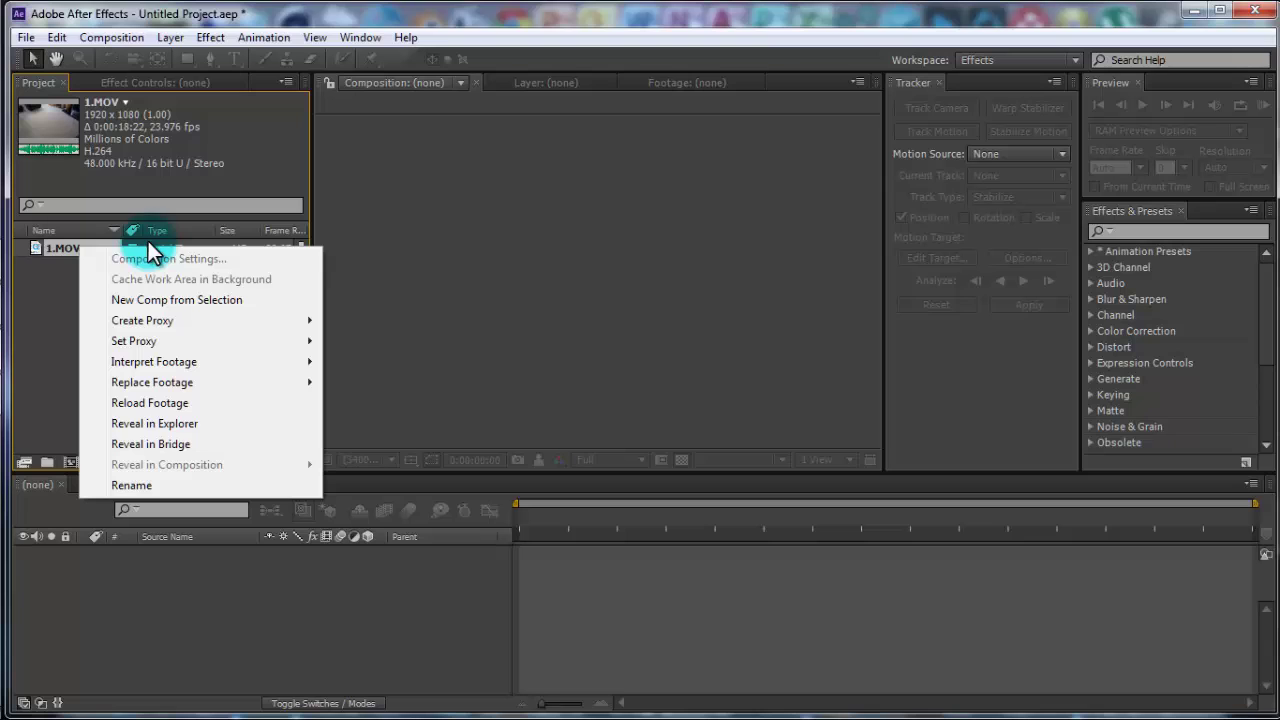
mouse_move(213, 359)
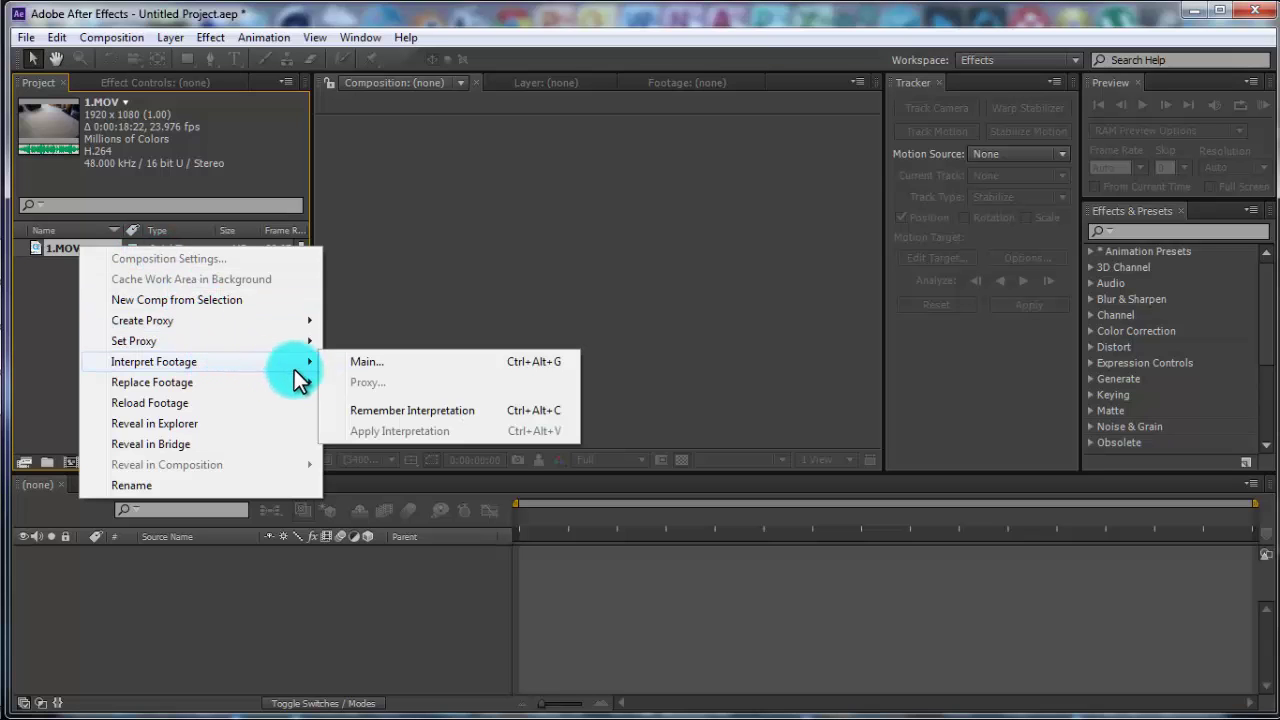
left_click(357, 361)
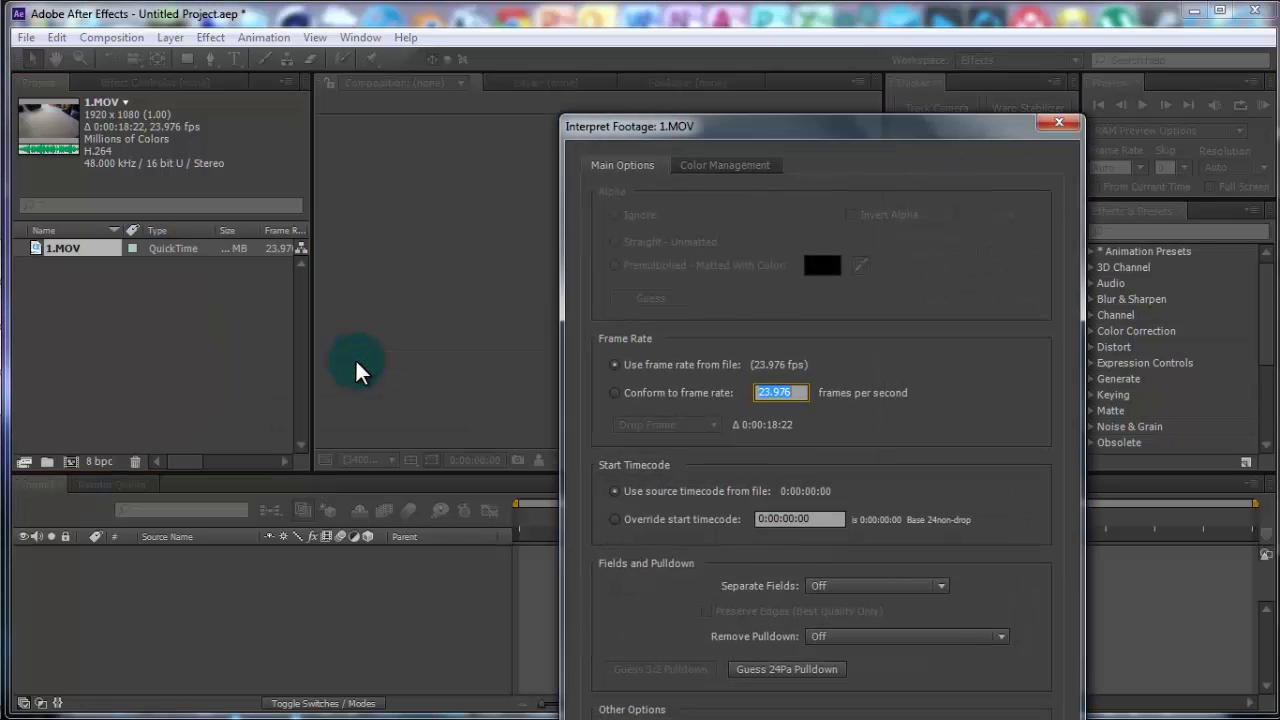
left_click(614, 393)
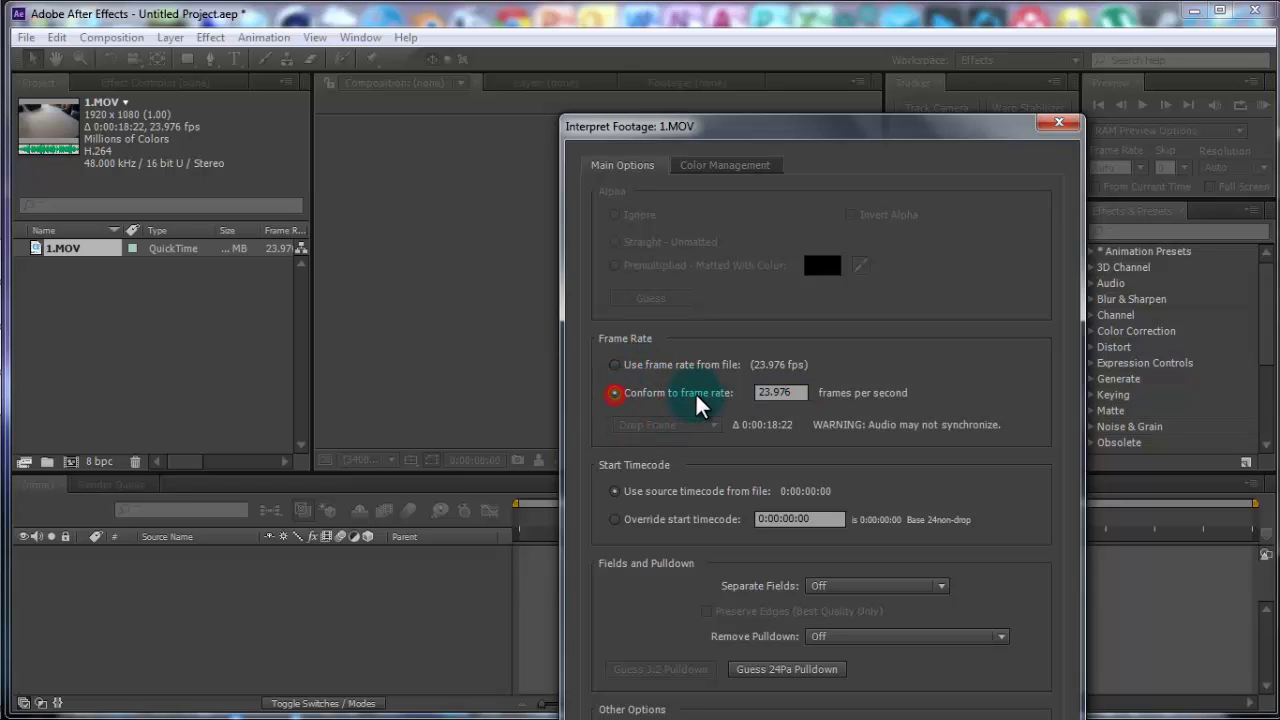
left_click(800, 392)
type("2")
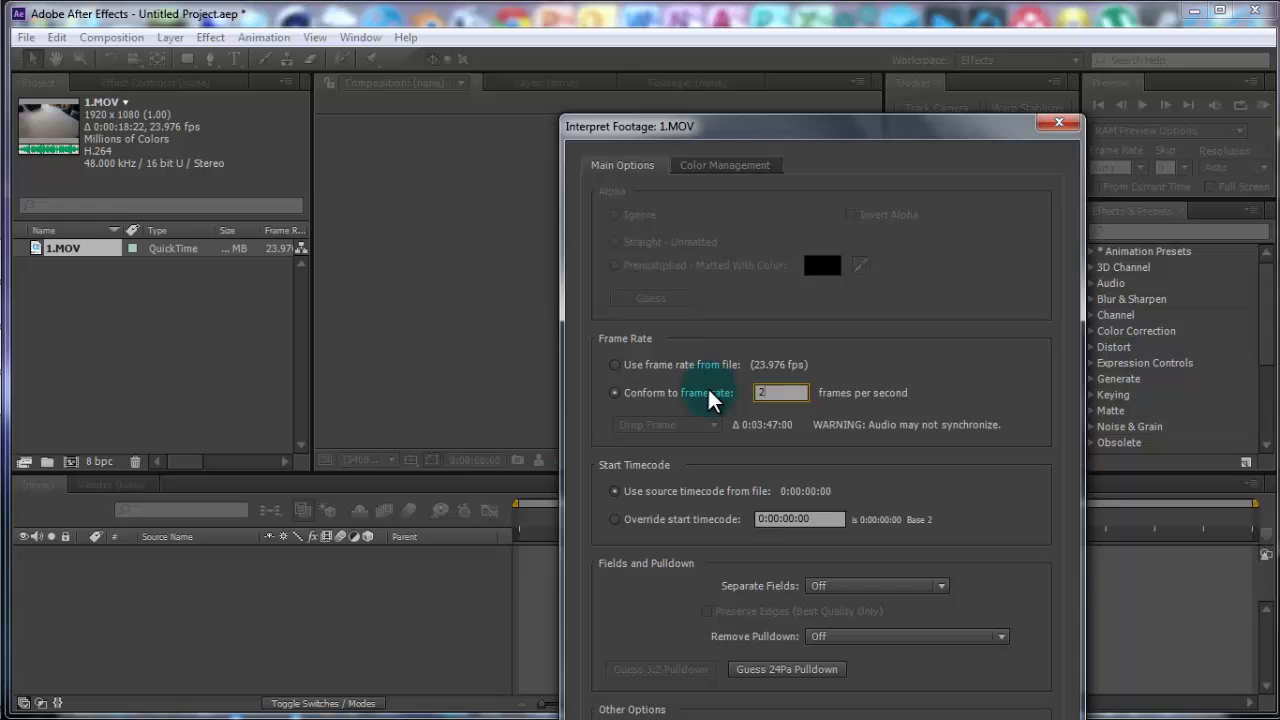
type("4")
left_click_drag(868, 126, 812, 18)
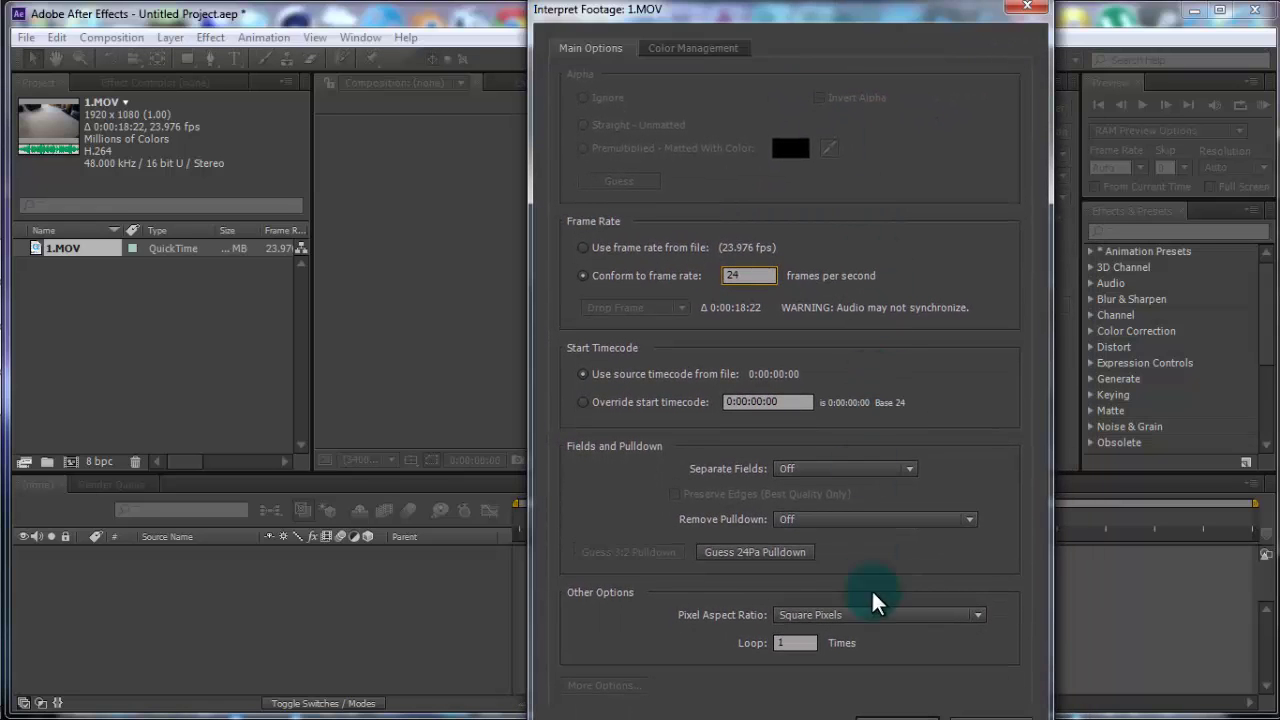
mouse_move(897, 712)
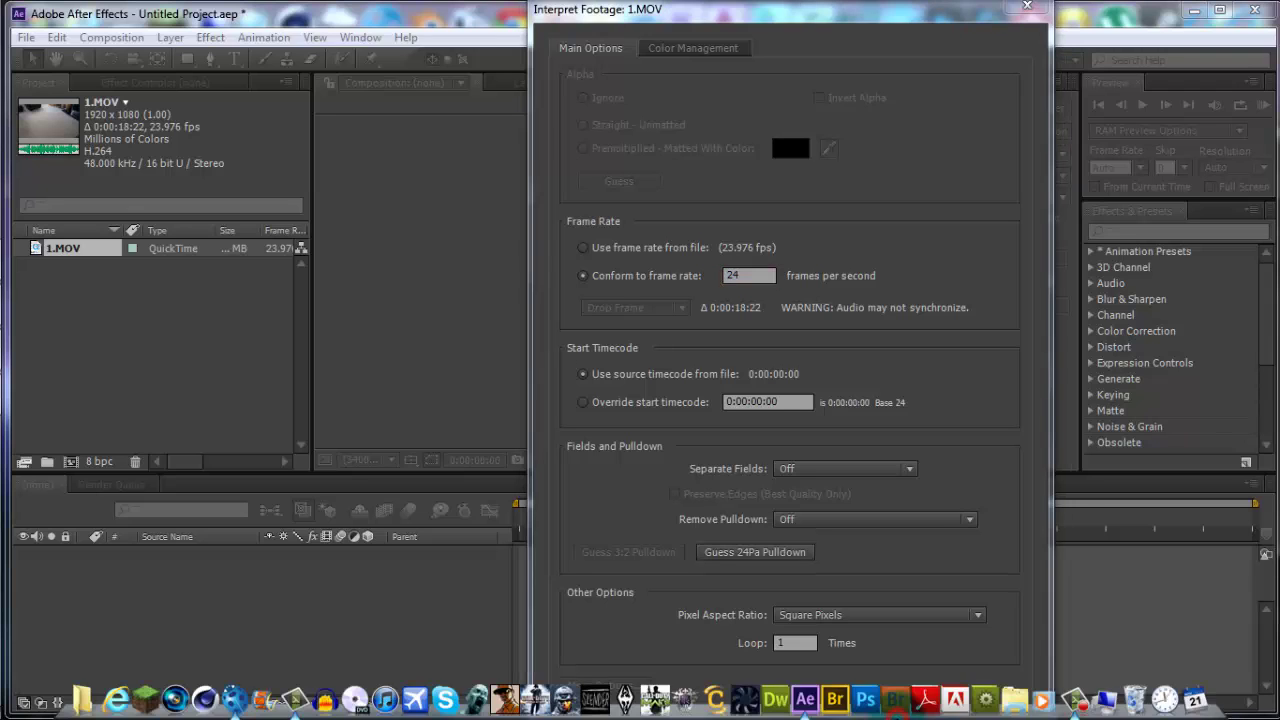
left_click(972, 463)
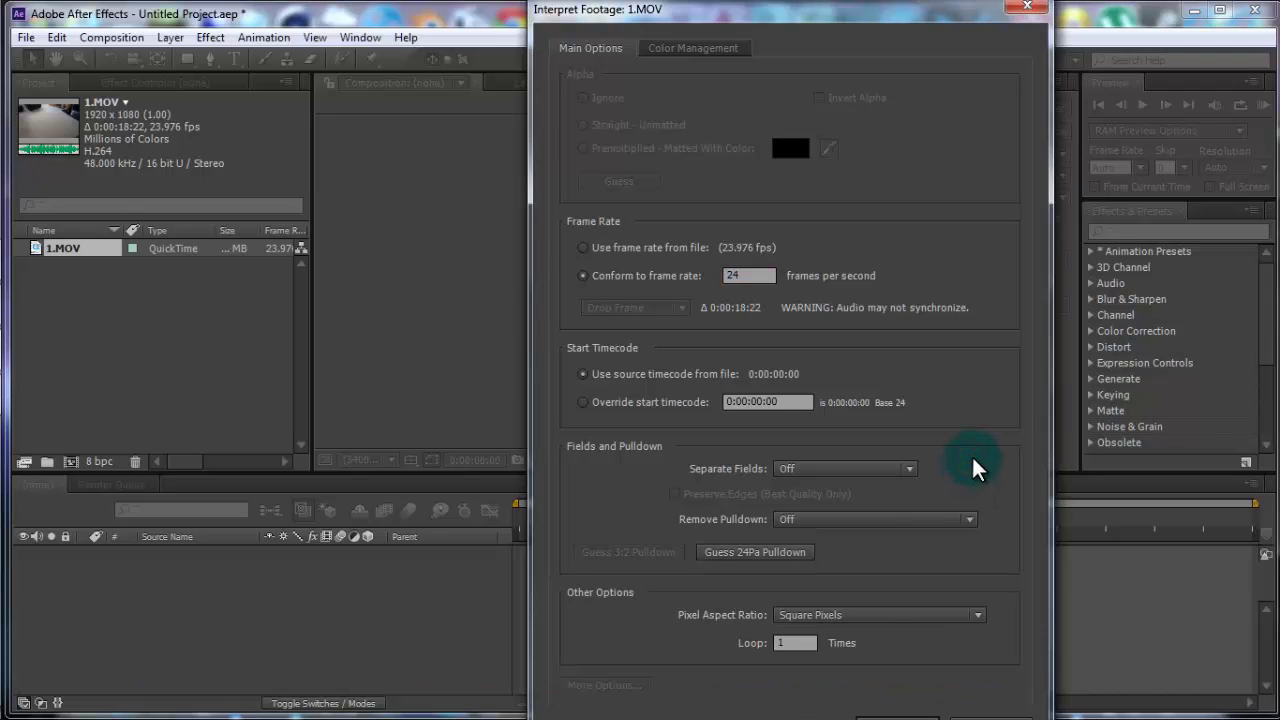
key("Return")
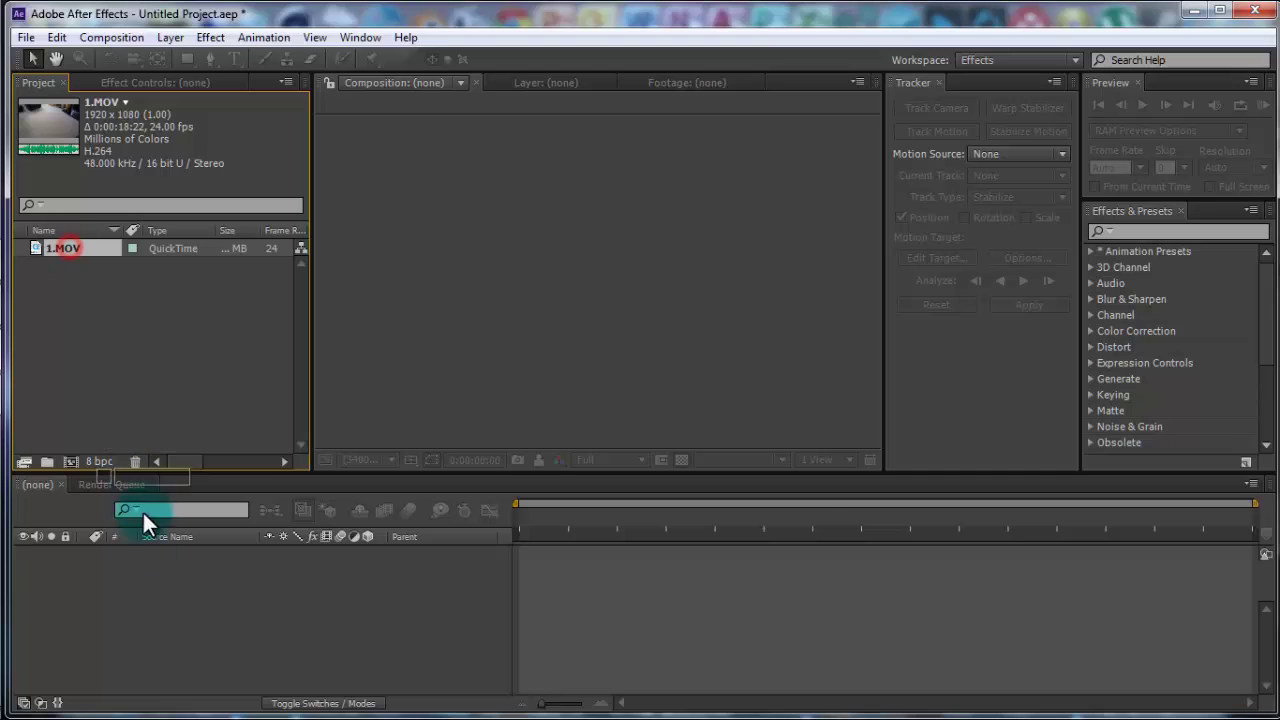
Create a composition from the 1.MOV footage and scrub through it, ending on the first frame.
left_click_drag(149, 592, 151, 594)
left_click(175, 128)
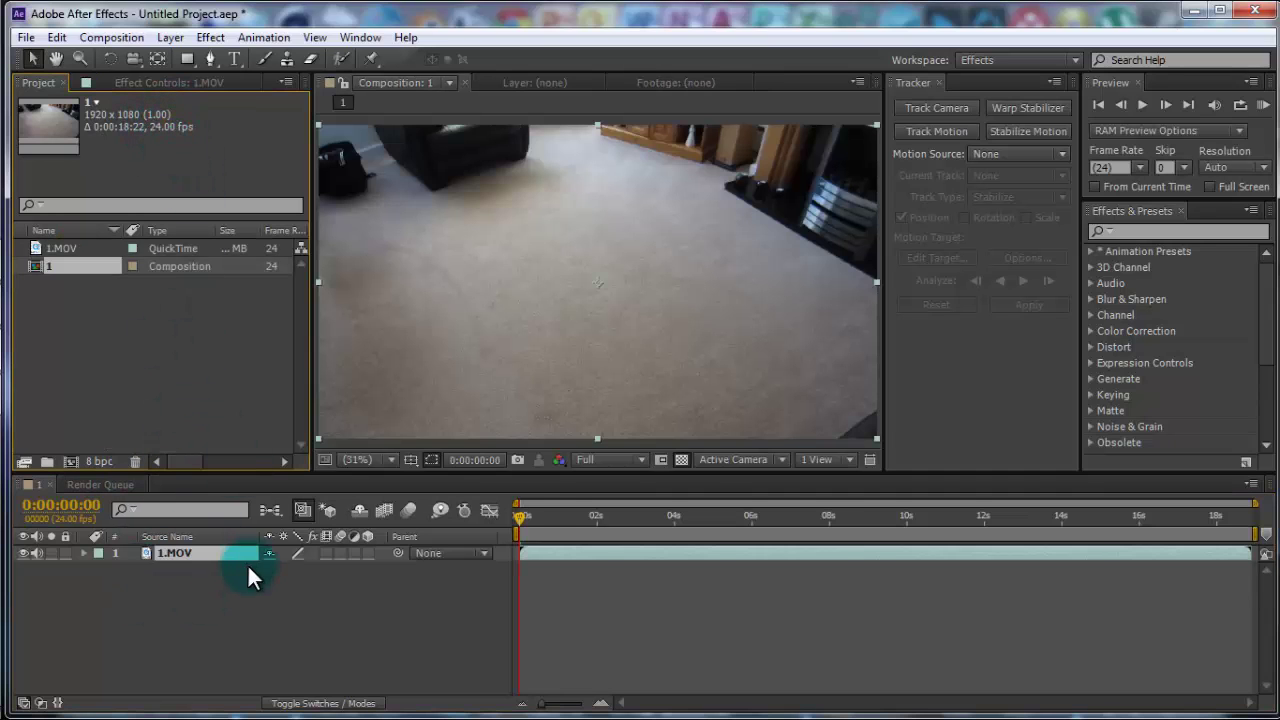
left_click_drag(525, 517, 877, 518)
key("Home")
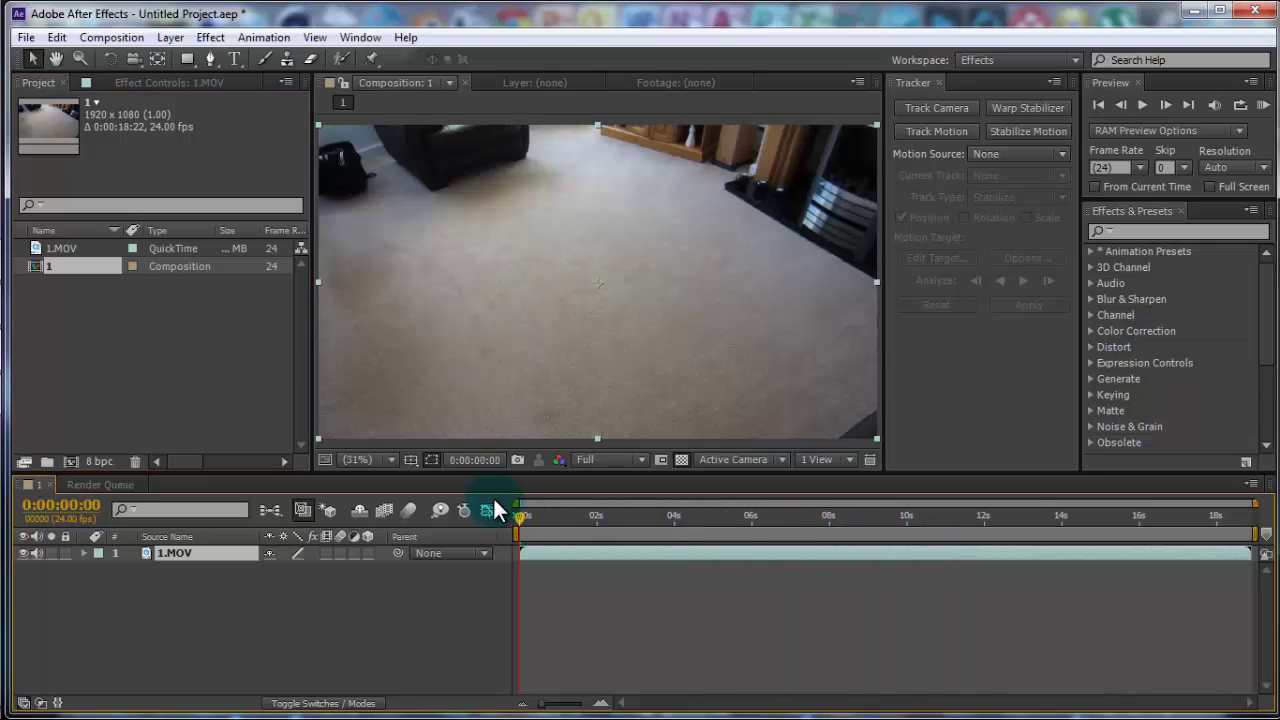
Add the composition to the render queue and set its output format to JPEG Sequence.
left_click(124, 39)
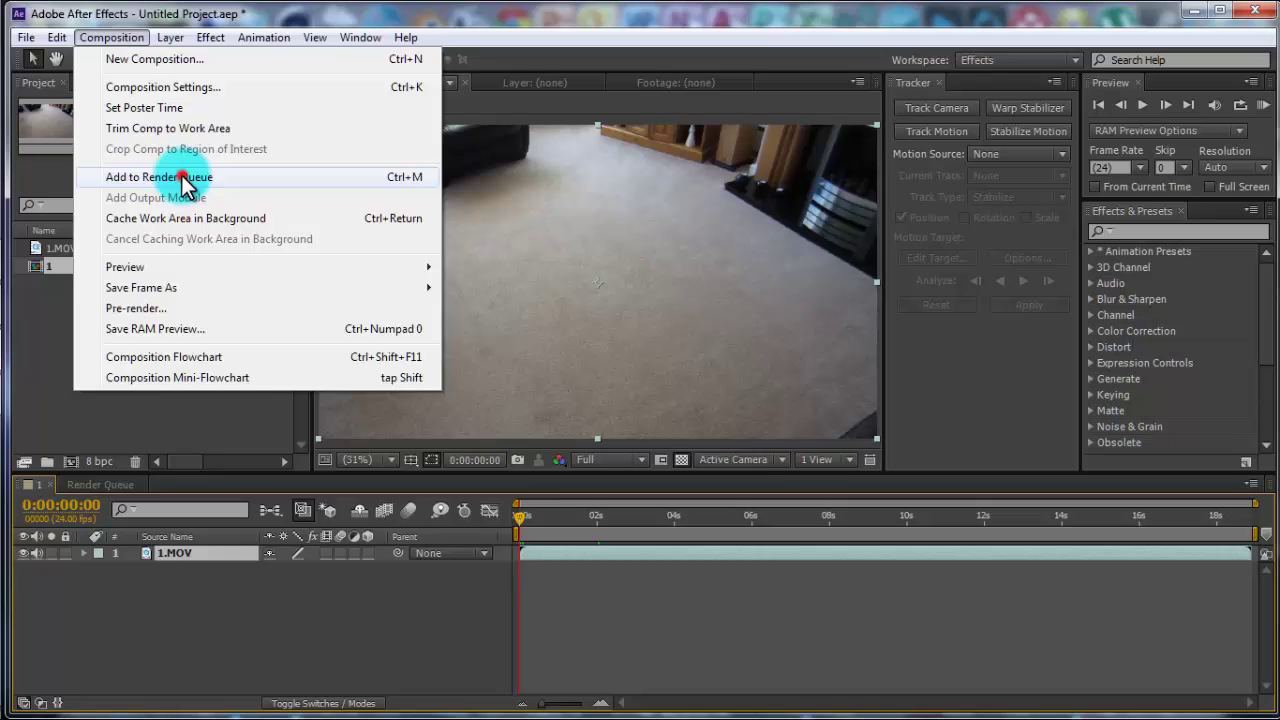
left_click(185, 178)
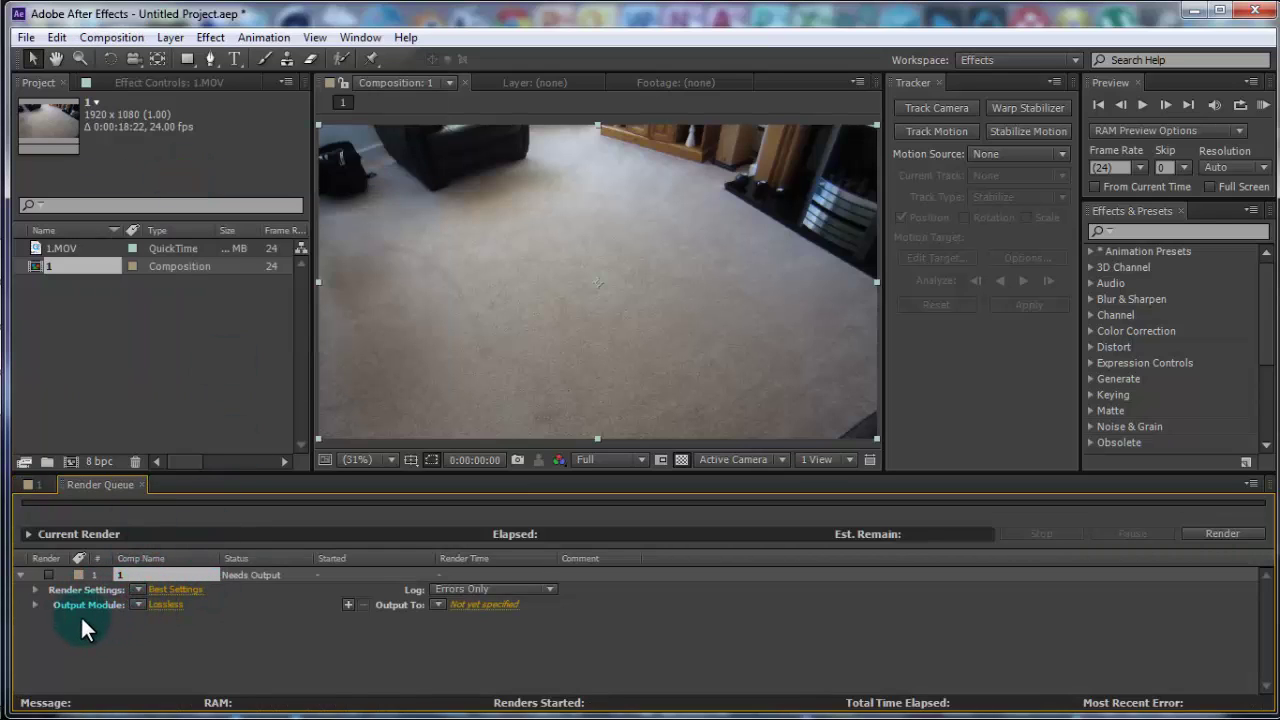
left_click(176, 603)
left_click(620, 183)
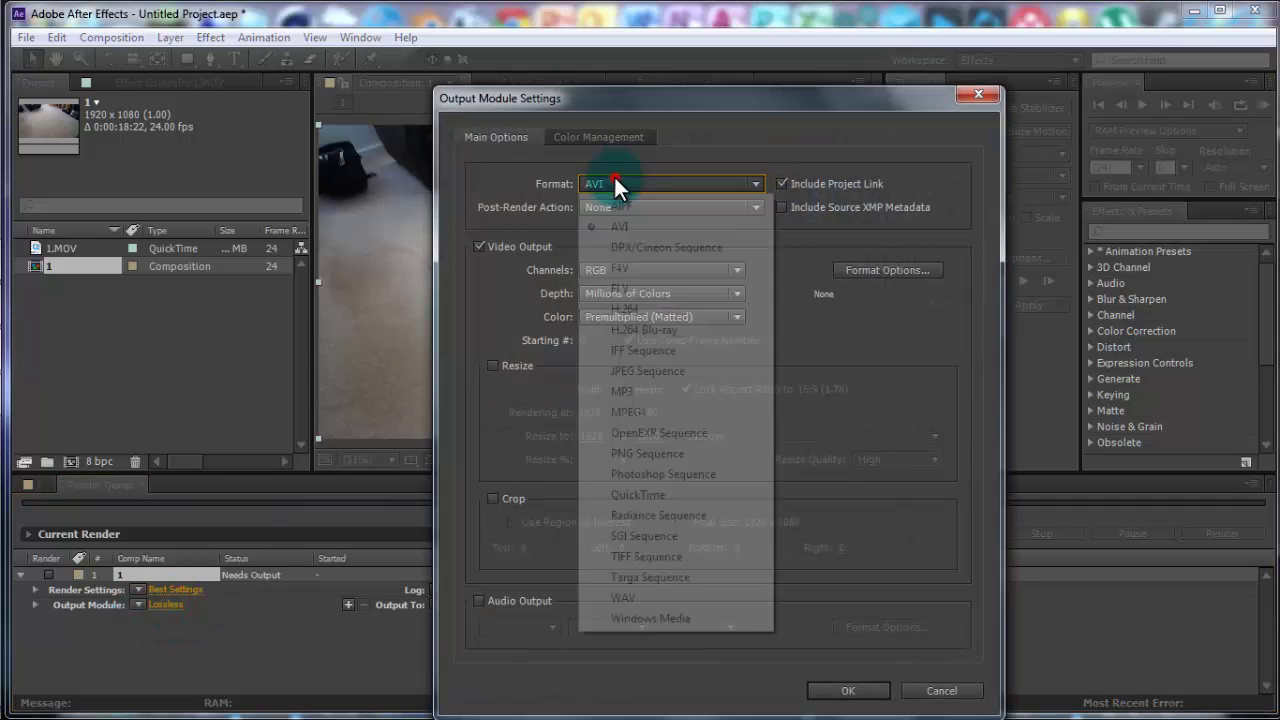
left_click(654, 372)
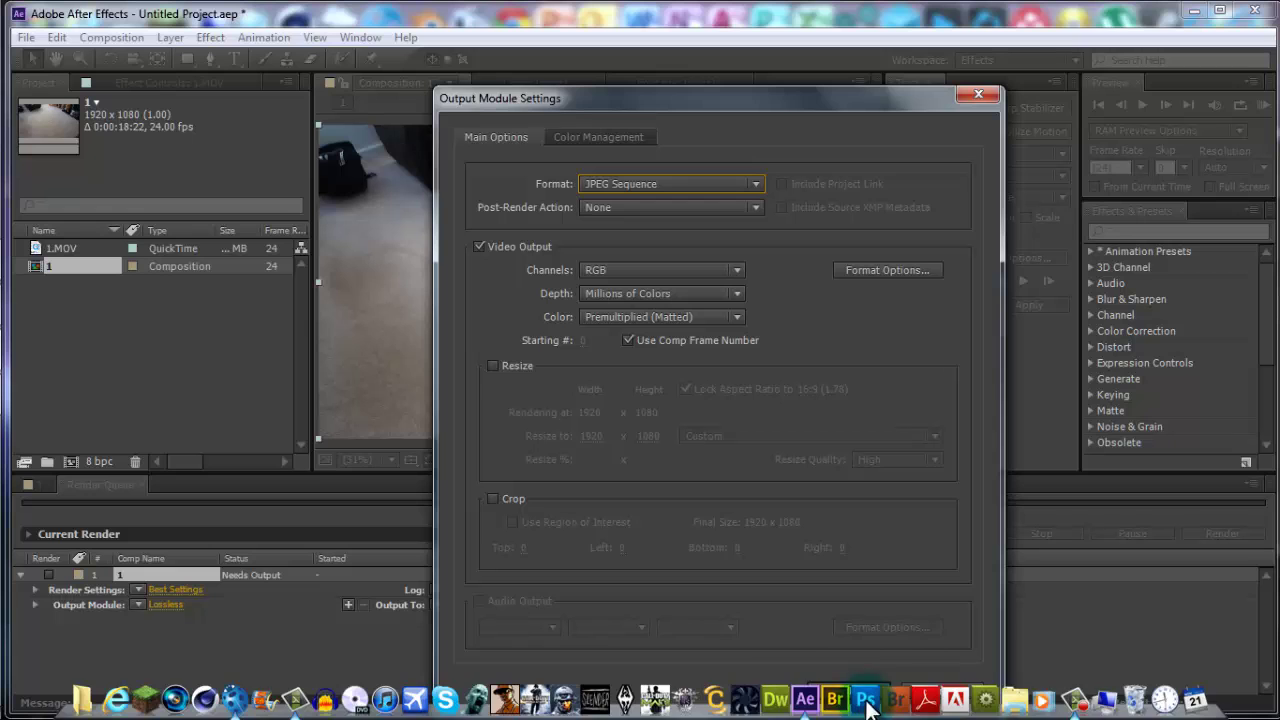
left_click(848, 690)
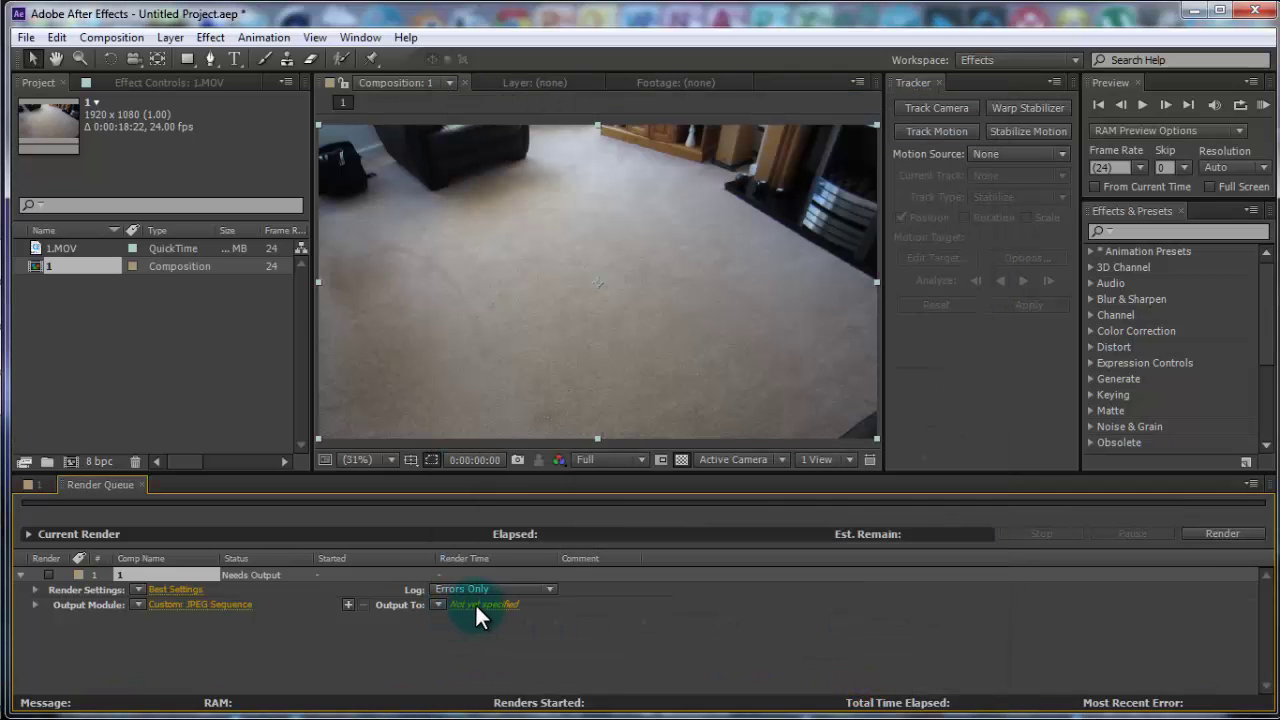
Set the output location of the JPEG sequence to a new folder on the Desktop and start the render.
left_click(478, 604)
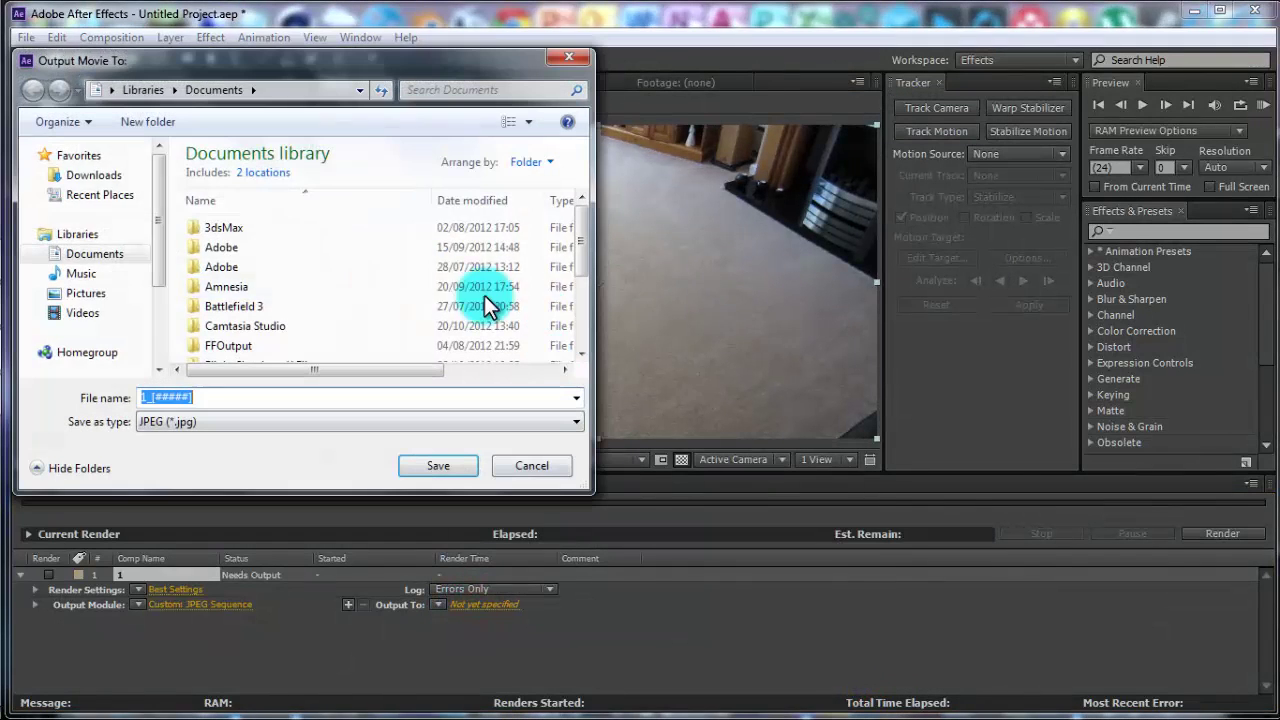
left_click(110, 90)
left_click(117, 109)
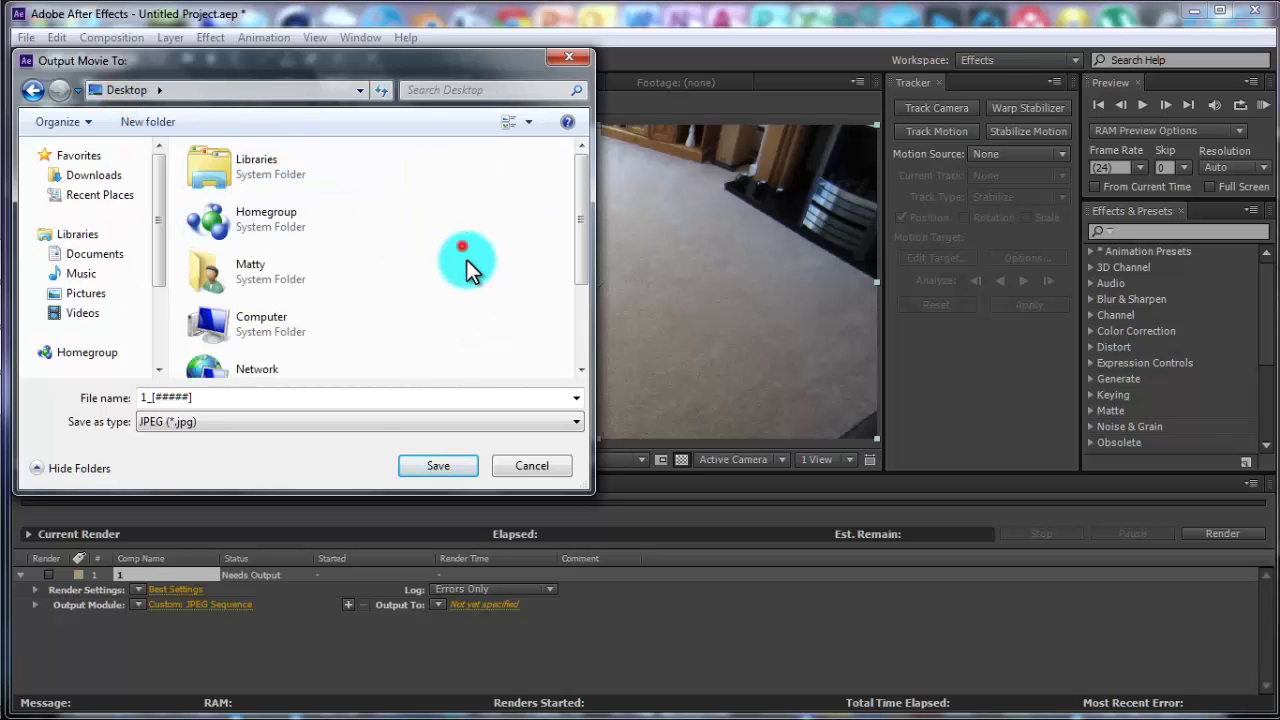
left_click(174, 121)
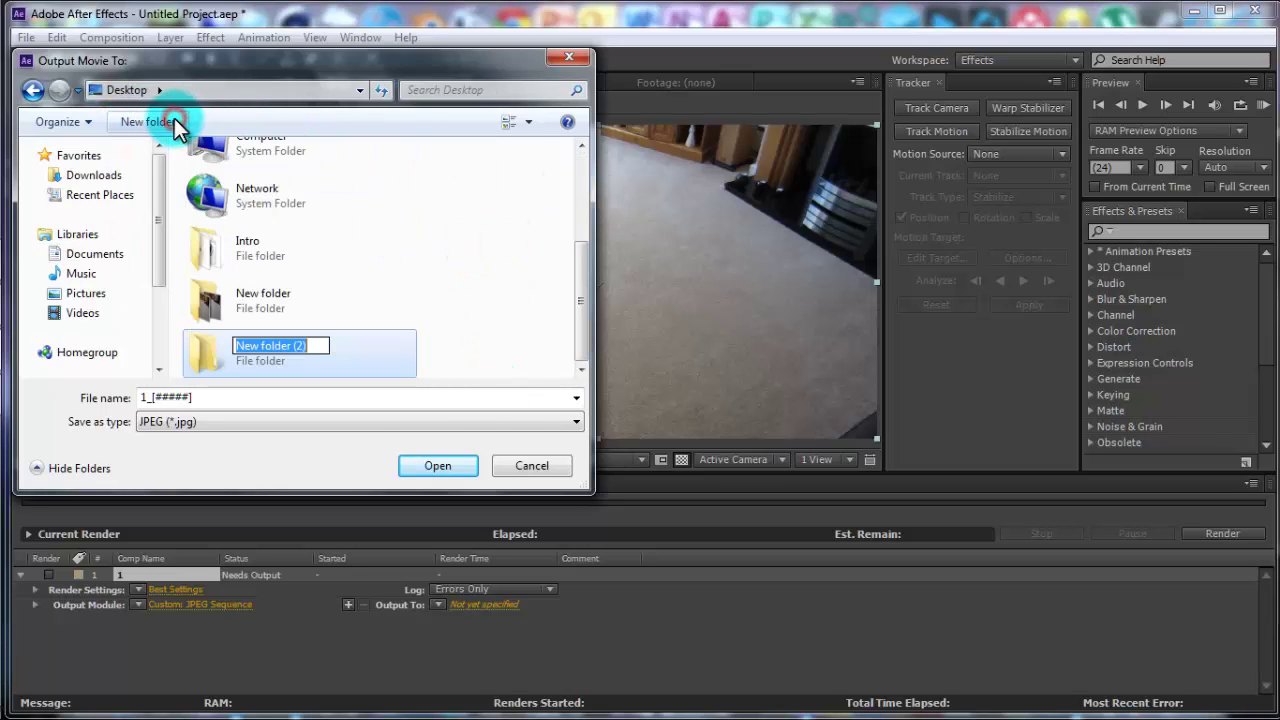
double_click(405, 358)
left_click(440, 466)
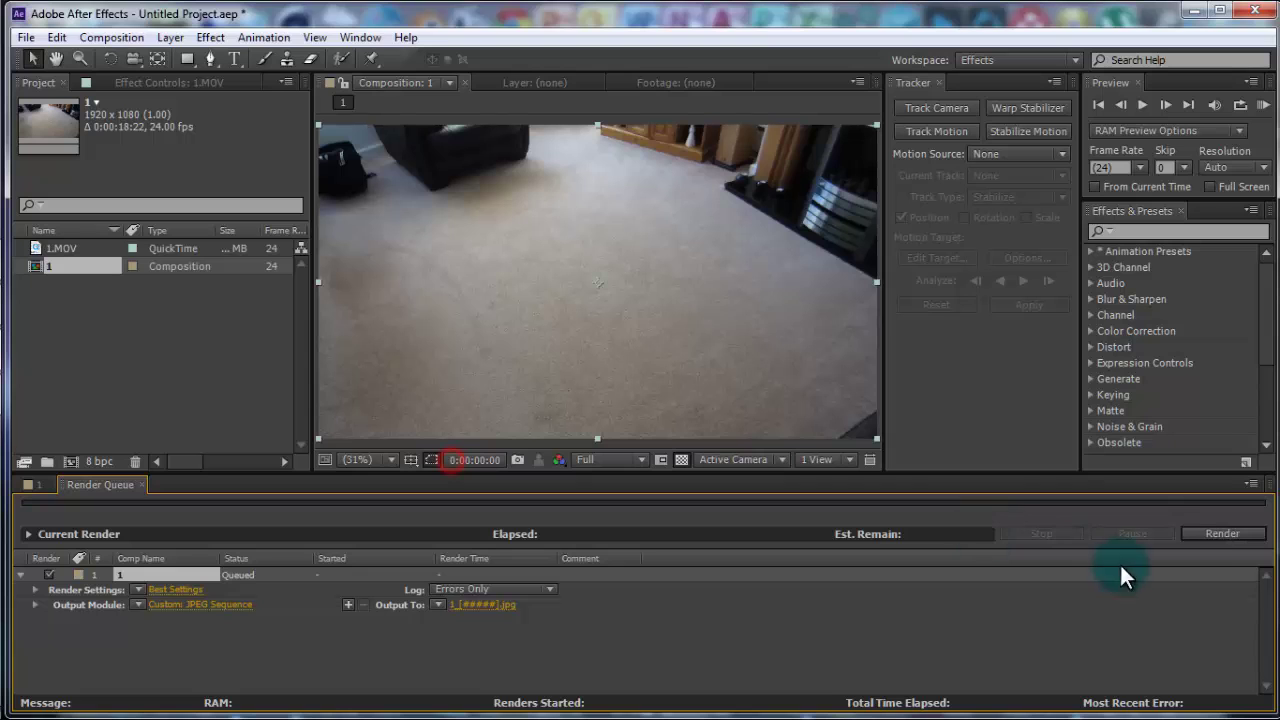
left_click(1220, 534)
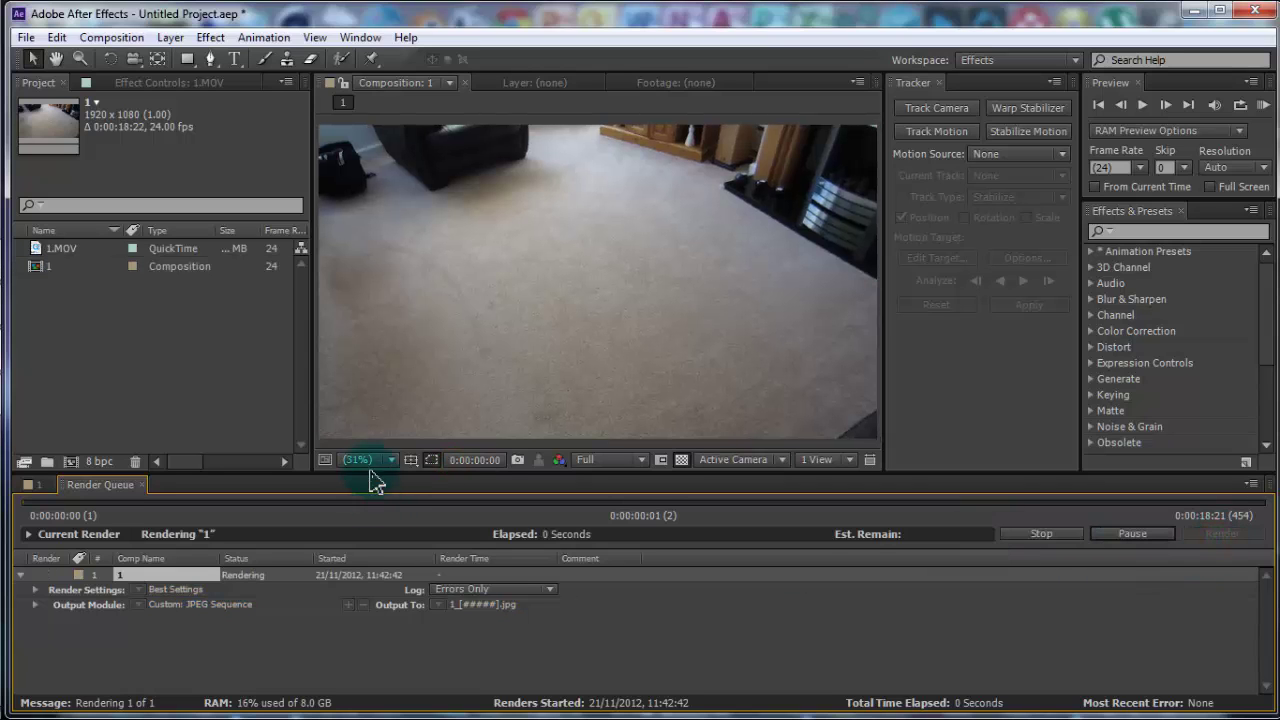
Move the new render folder above video 1 on the desktop and open it to look through the rendered frames.
mouse_move(5, 345)
key("super+d")
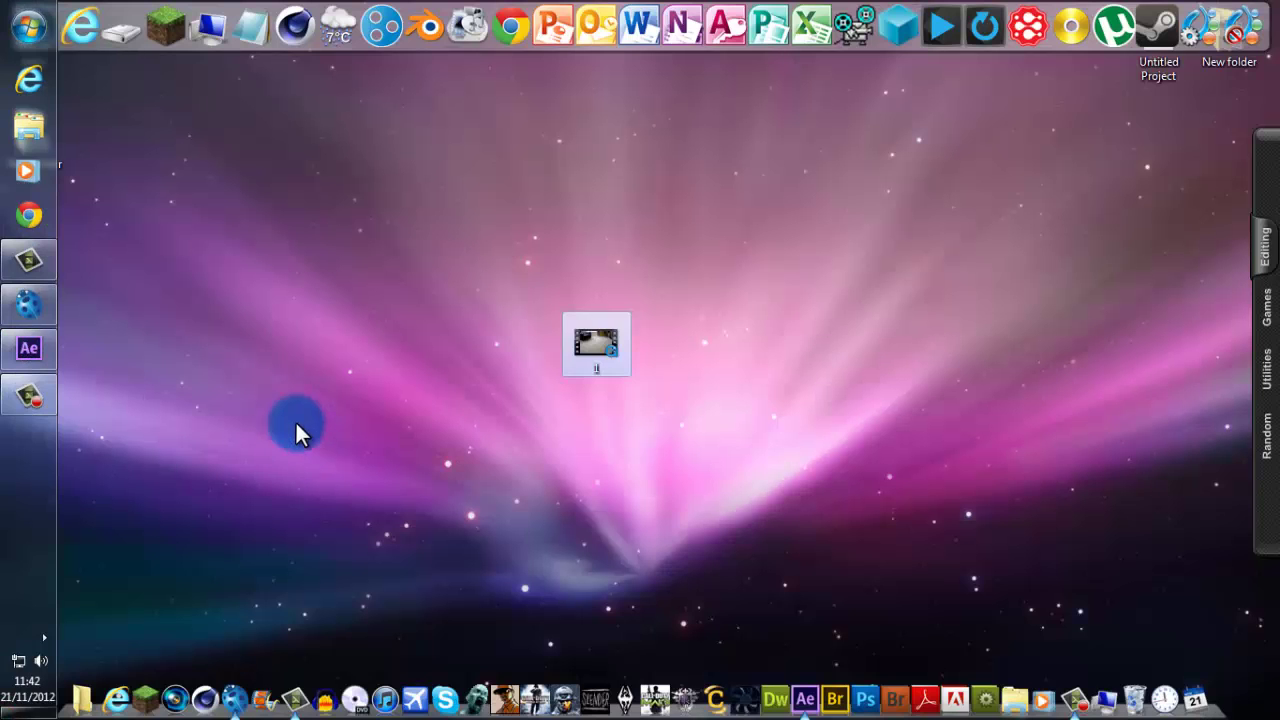
left_click_drag(118, 172, 603, 286)
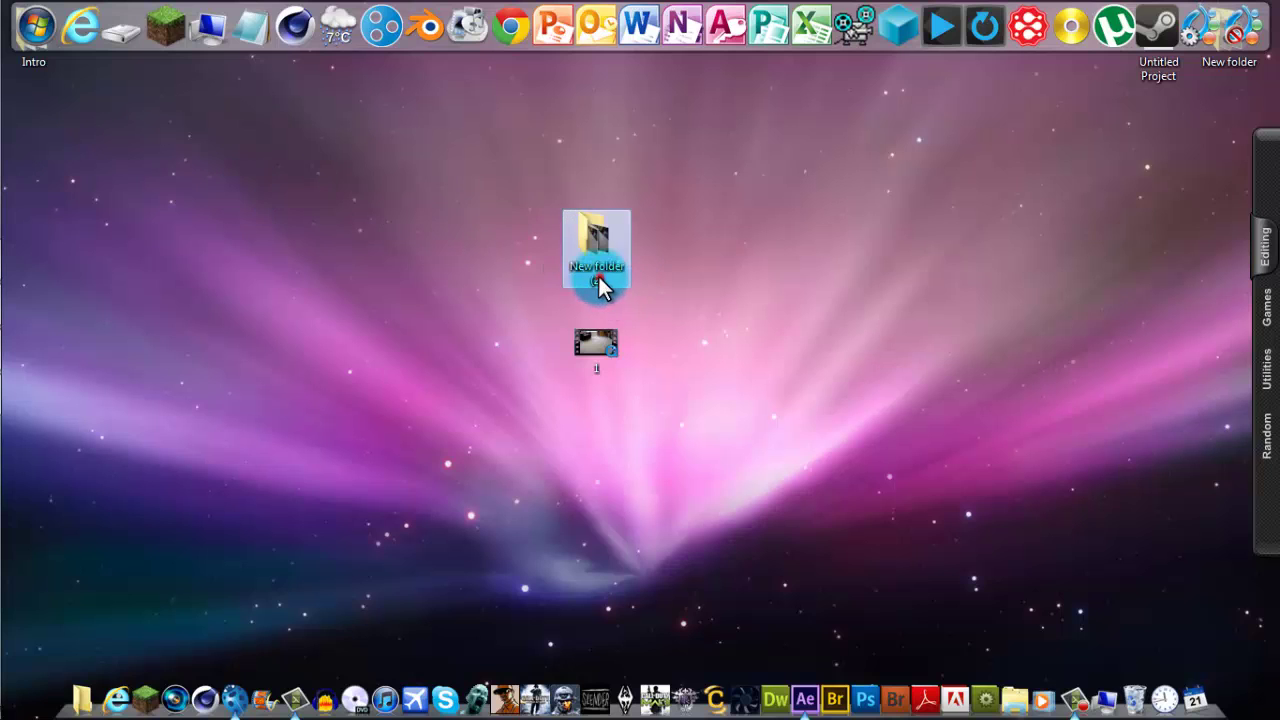
double_click(598, 283)
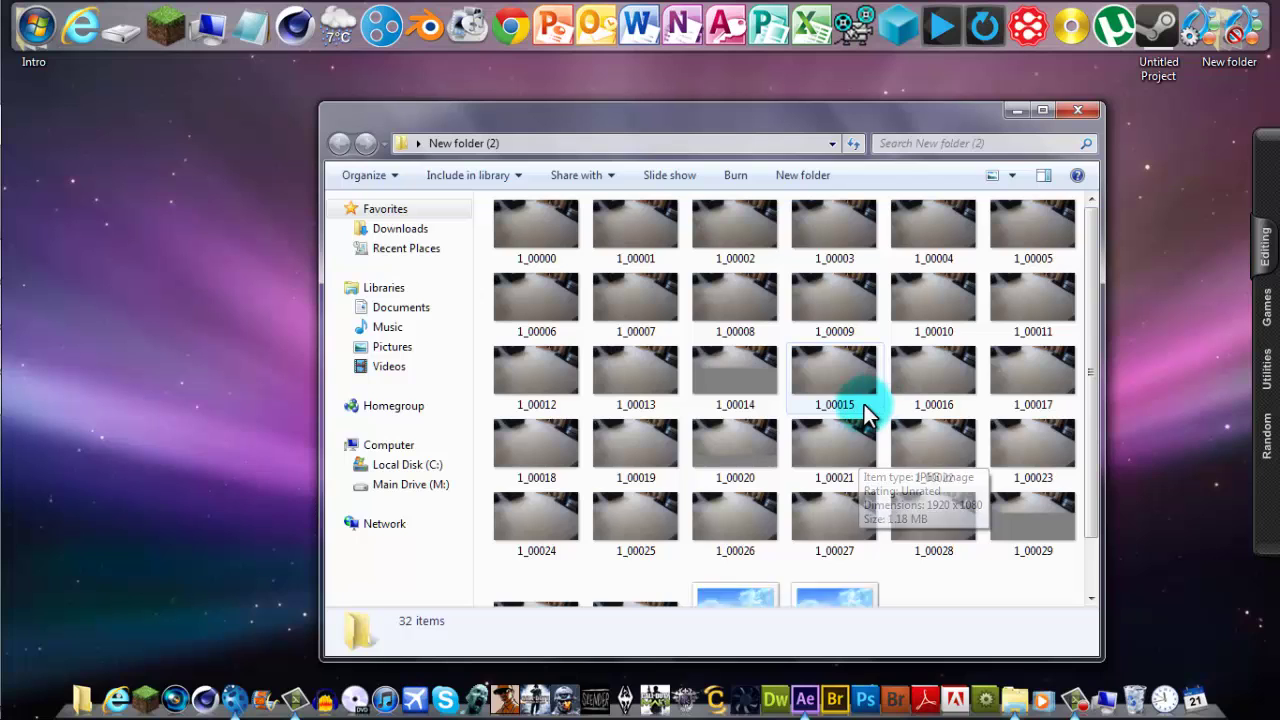
left_click_drag(1096, 357, 1094, 443)
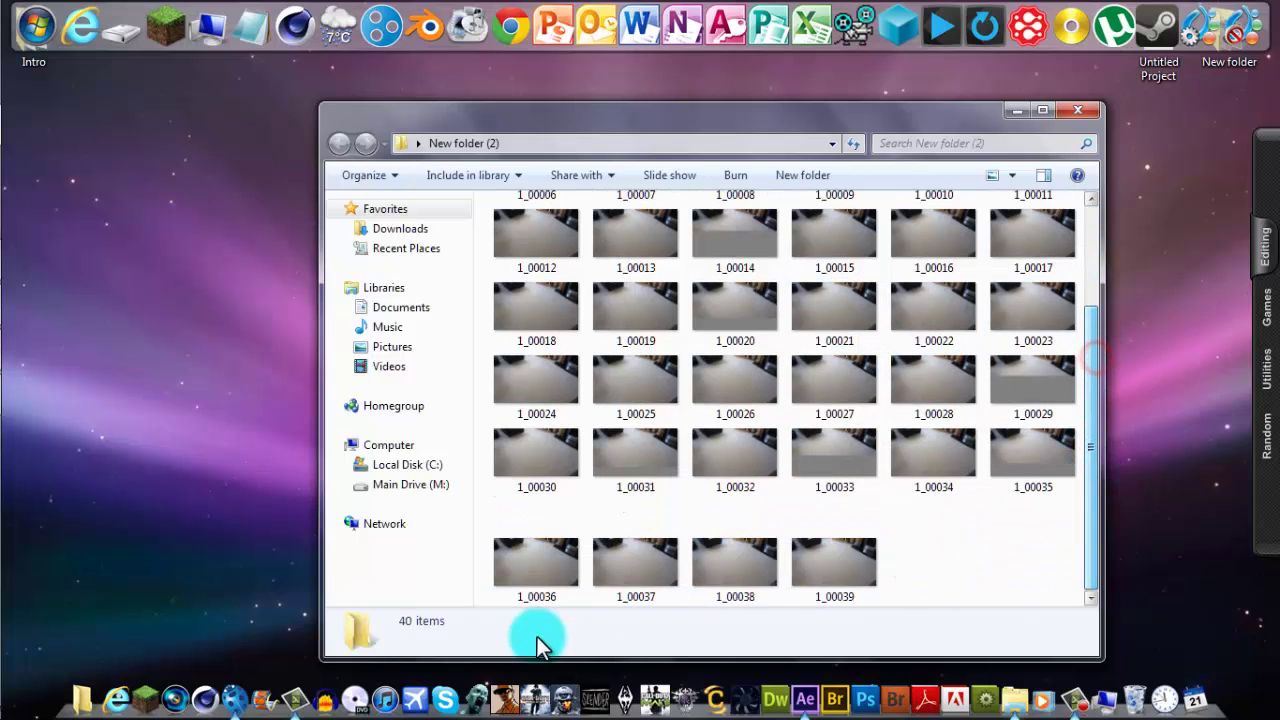
Switch to After Effects to follow the render, and return to the desktop.
mouse_move(25, 343)
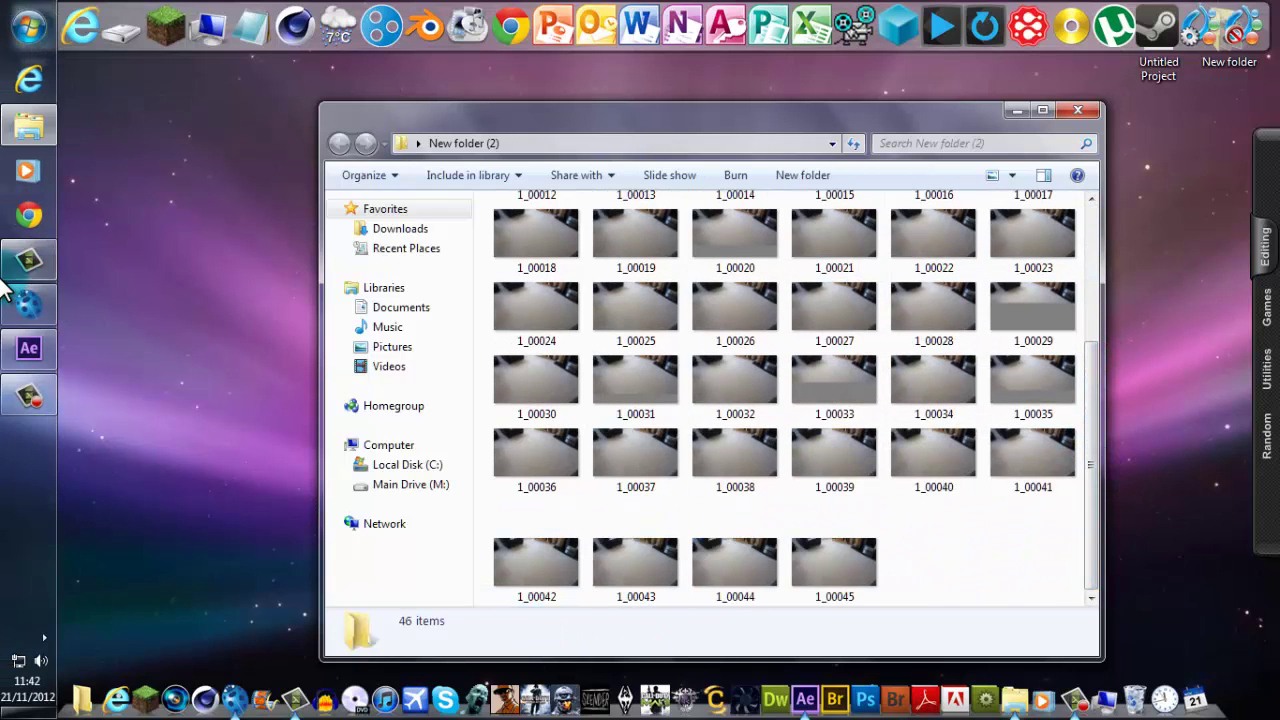
left_click(25, 343)
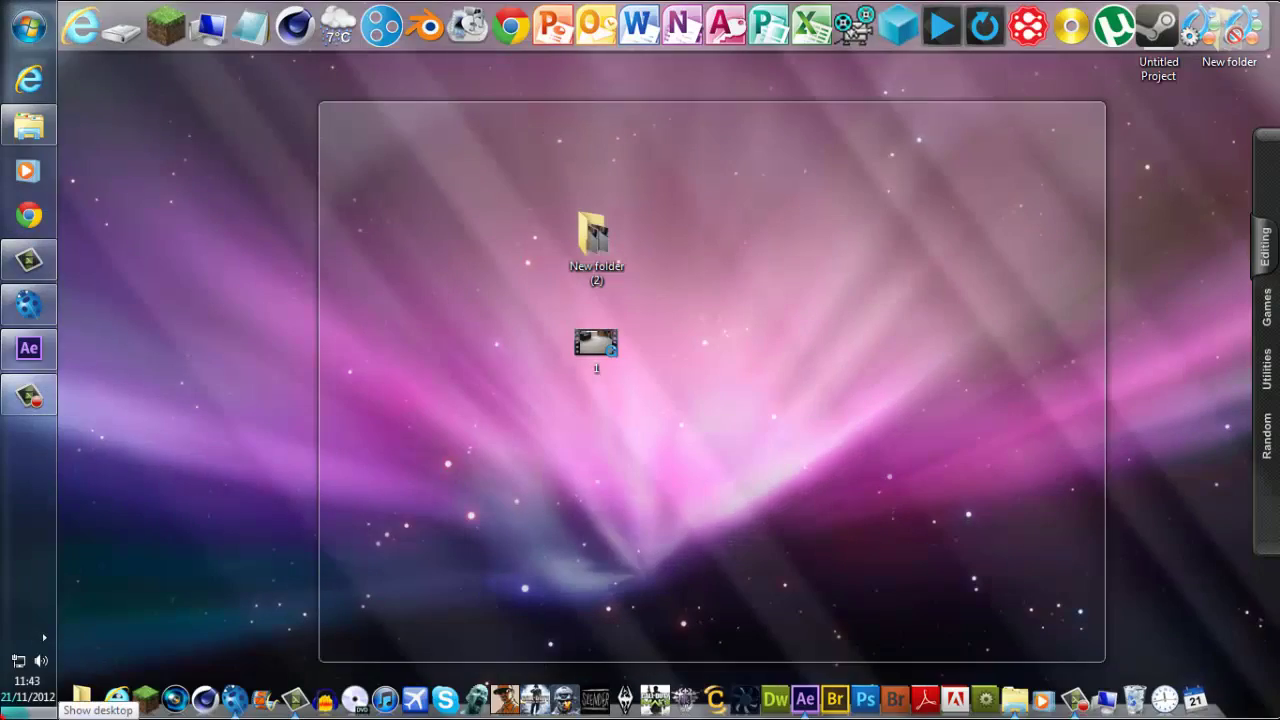
left_click(30, 711)
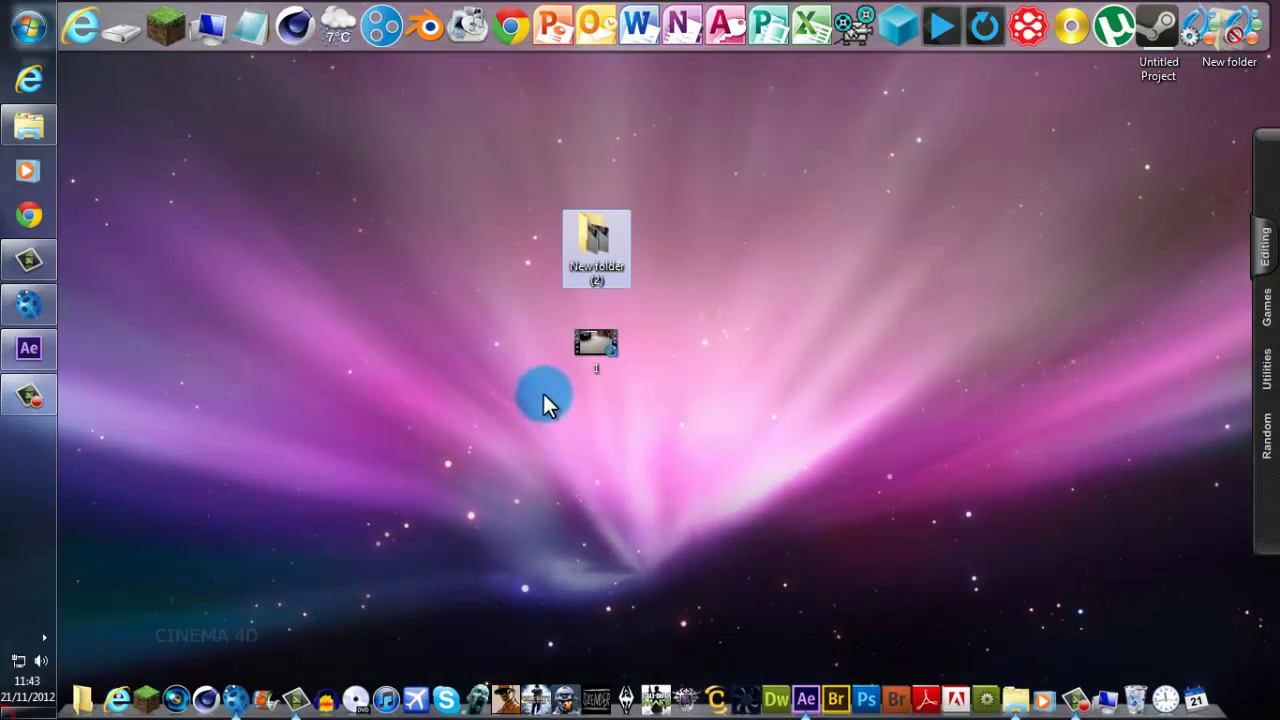
Examine the video details, including the frame rate, in the properties of video 1 on the desktop.
left_click(600, 343)
right_click(600, 340)
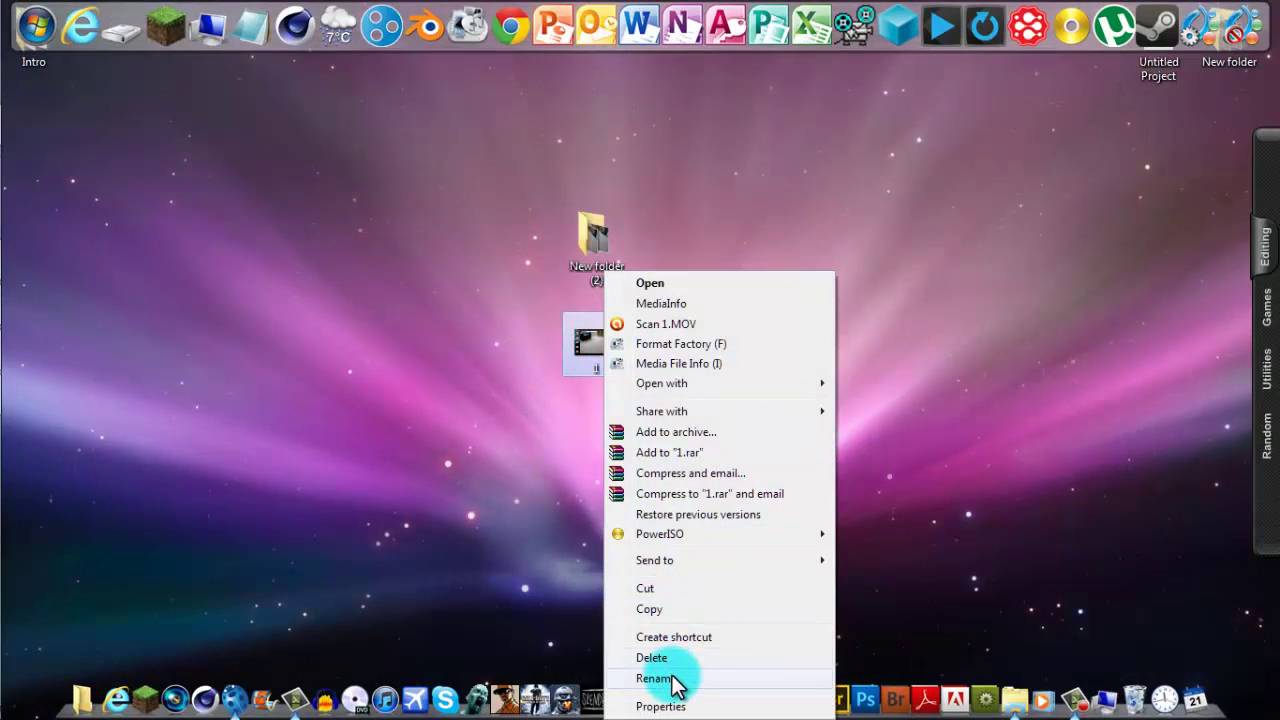
left_click(660, 706)
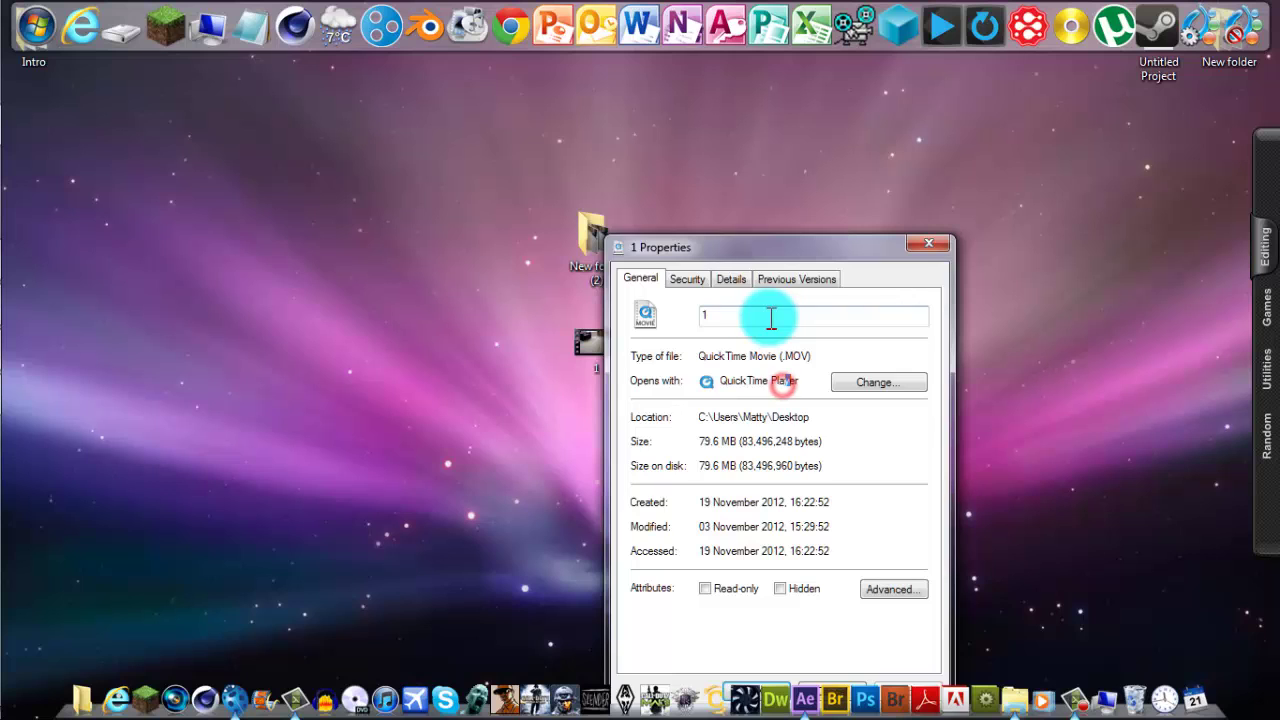
left_click(740, 285)
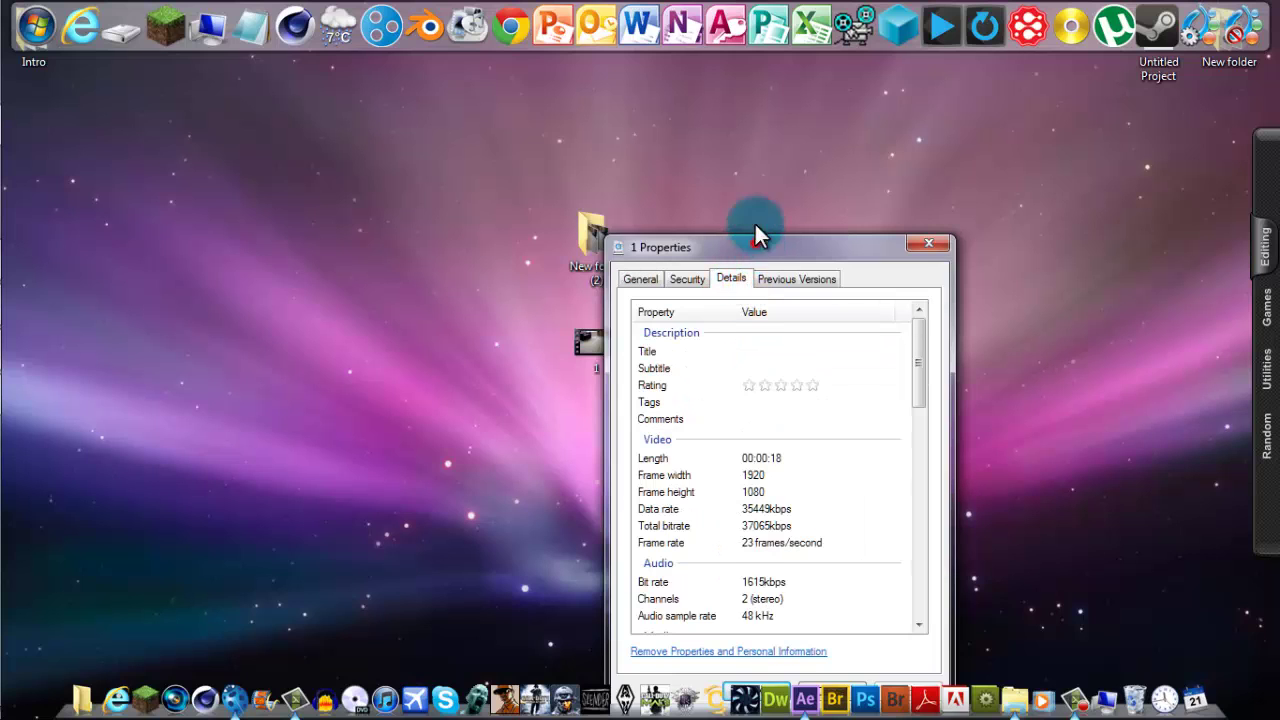
left_click_drag(755, 241, 708, 227)
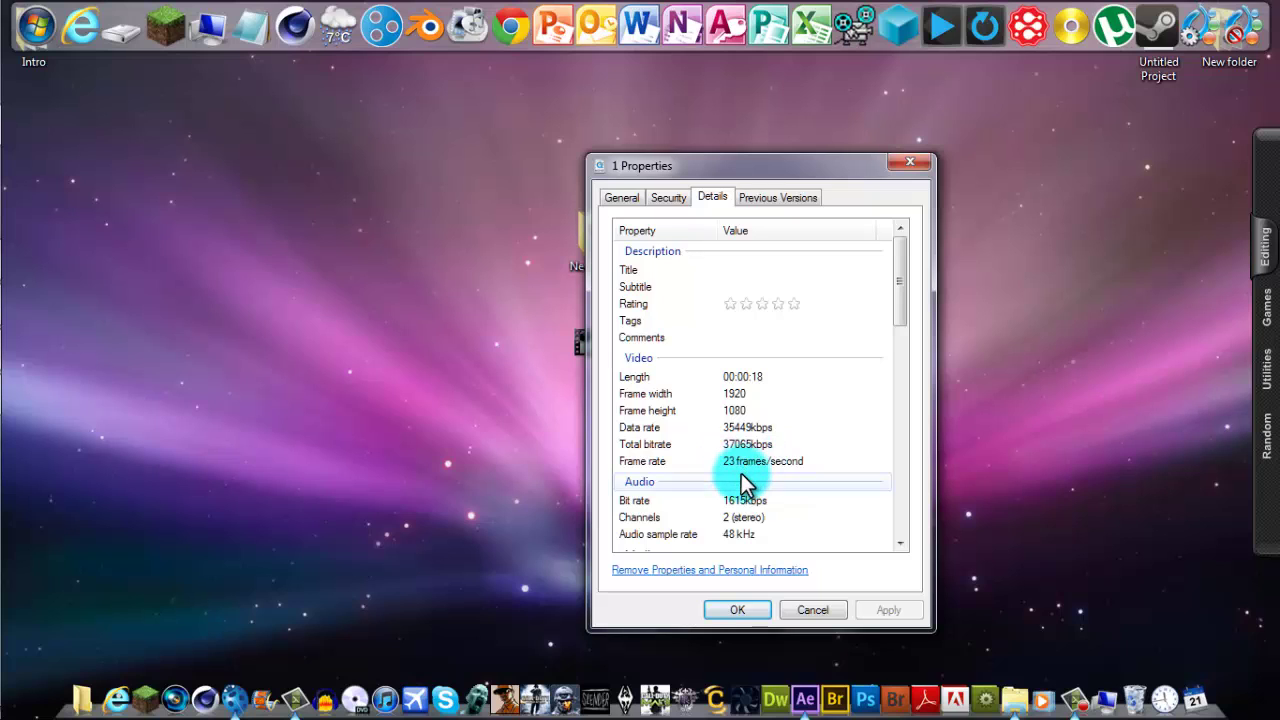
mouse_move(2, 197)
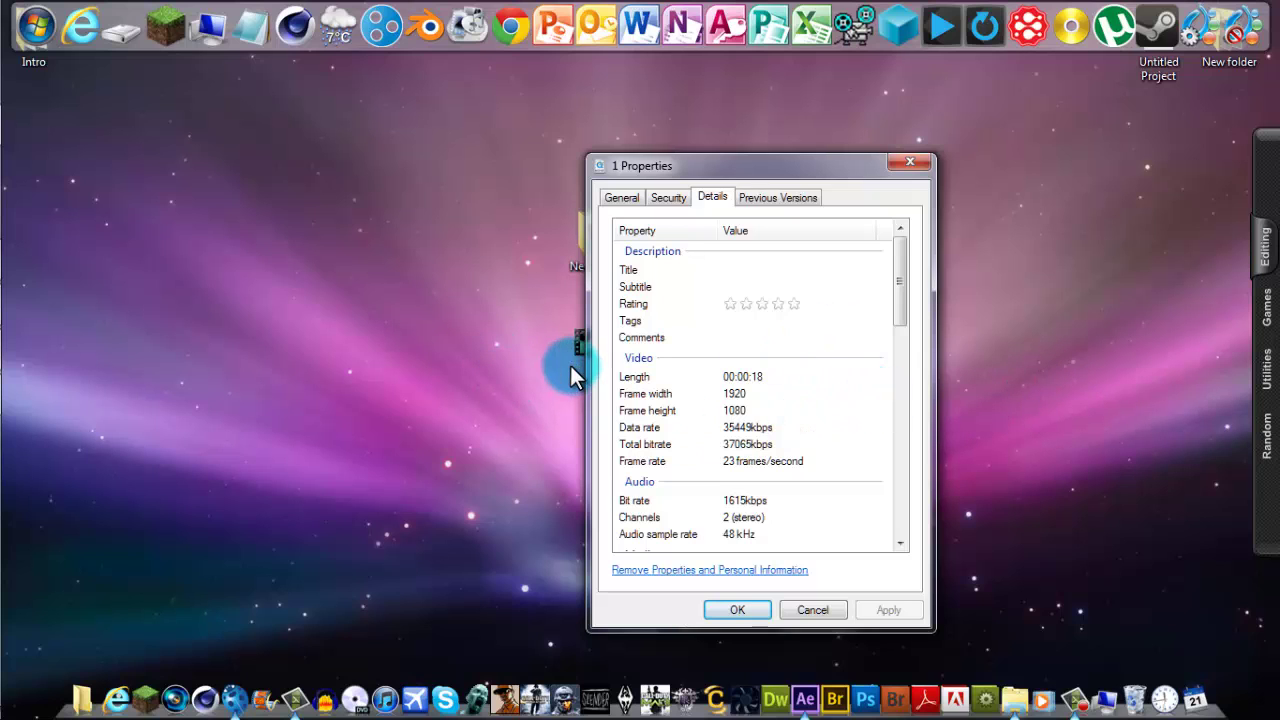
left_click(791, 613)
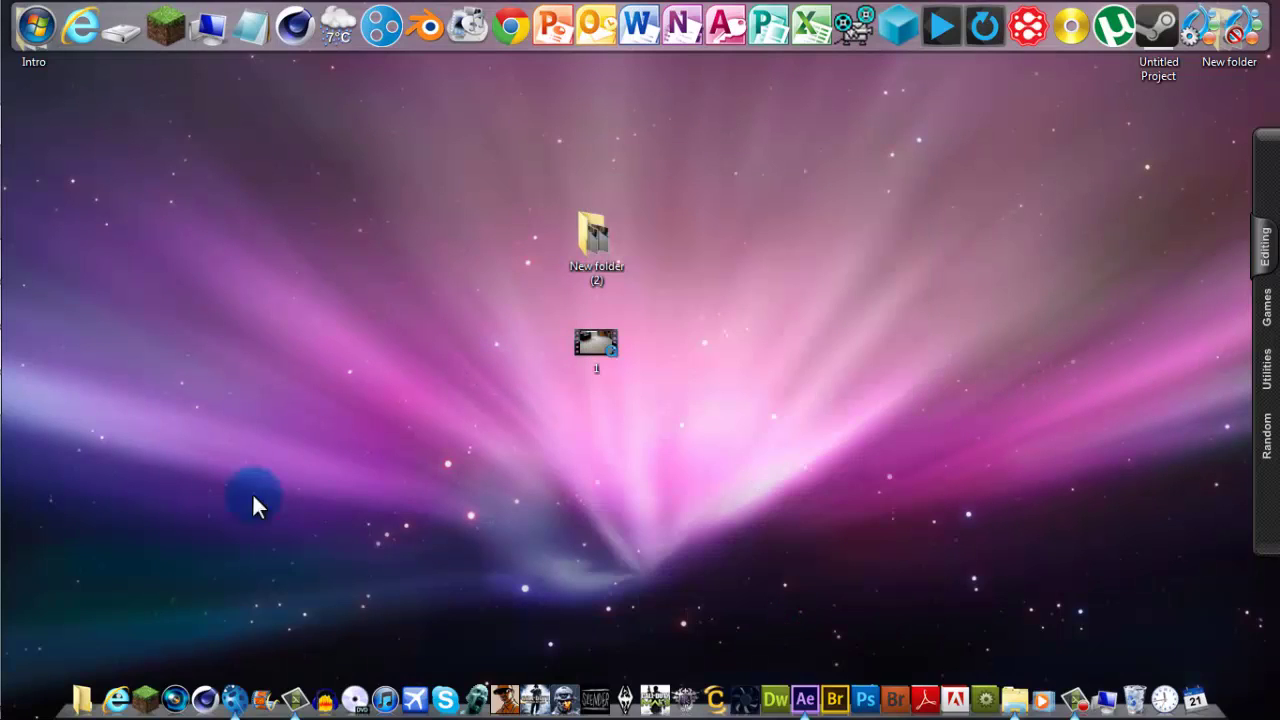
left_click(263, 432)
Close After Effects, and check the rendered JPEG frames in New folder (2) before closing that folder.
mouse_move(6, 320)
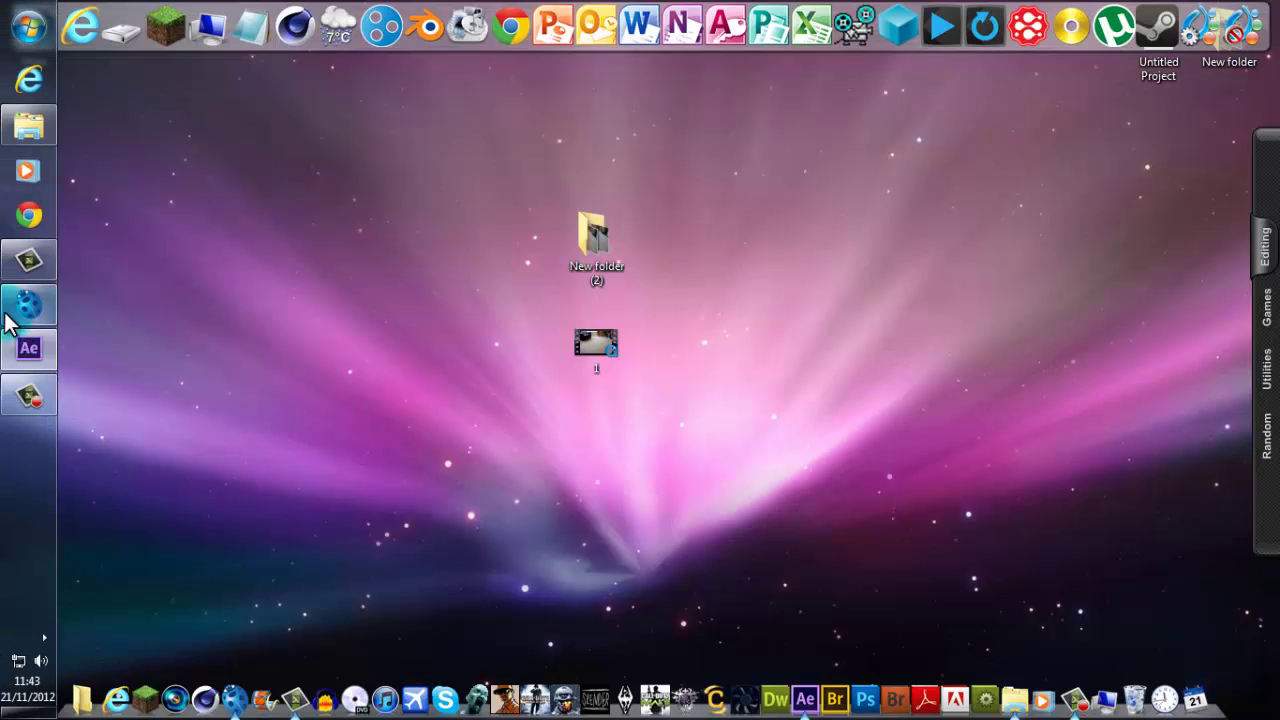
left_click(16, 358)
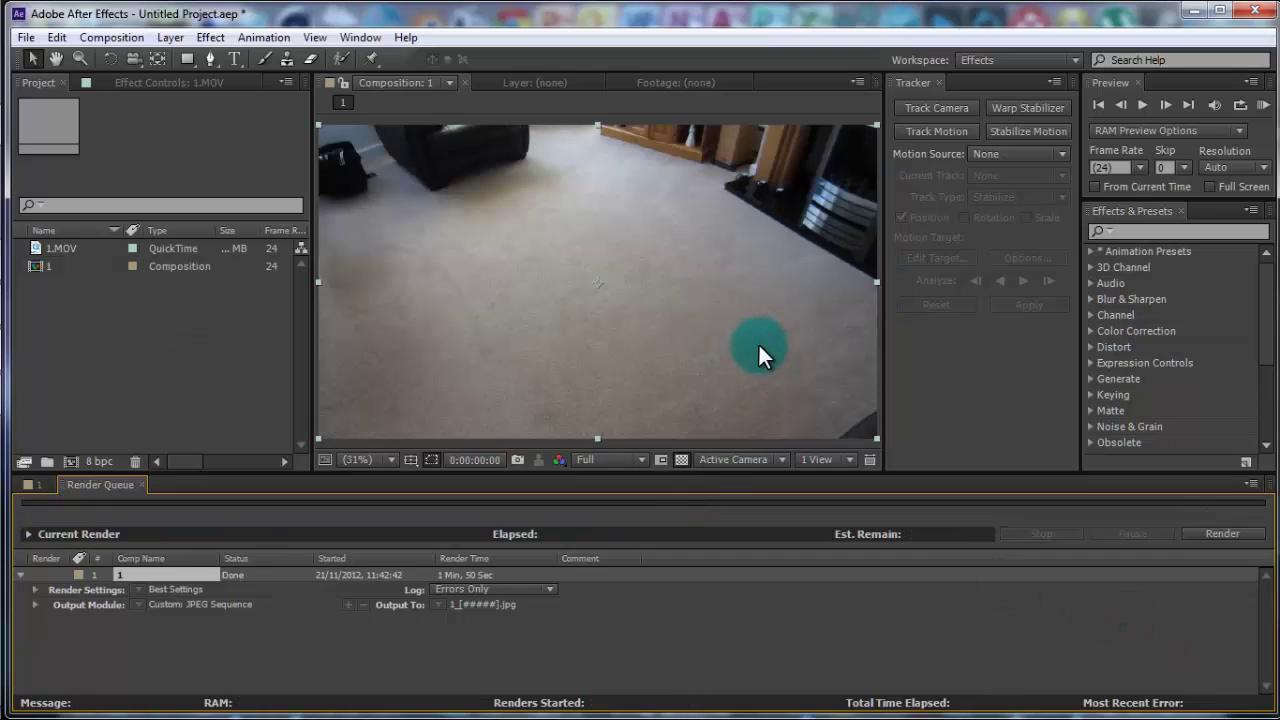
left_click(1257, 10)
left_click(706, 388)
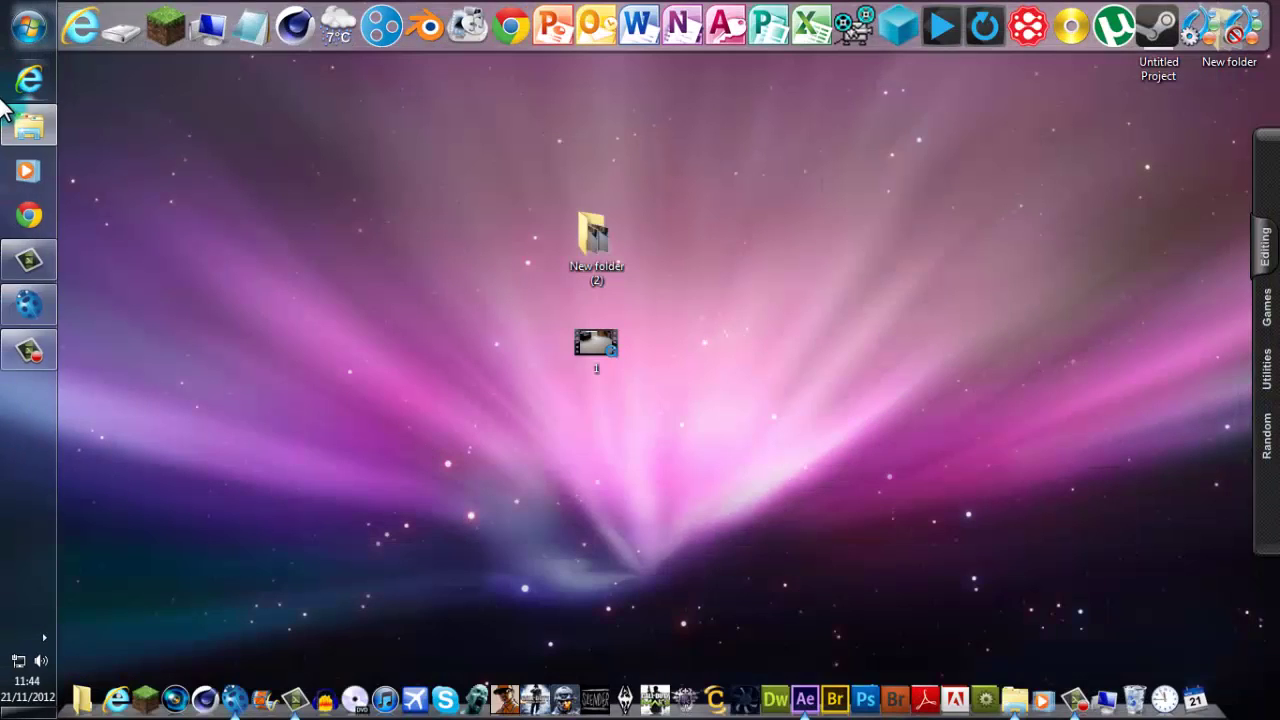
left_click(28, 125)
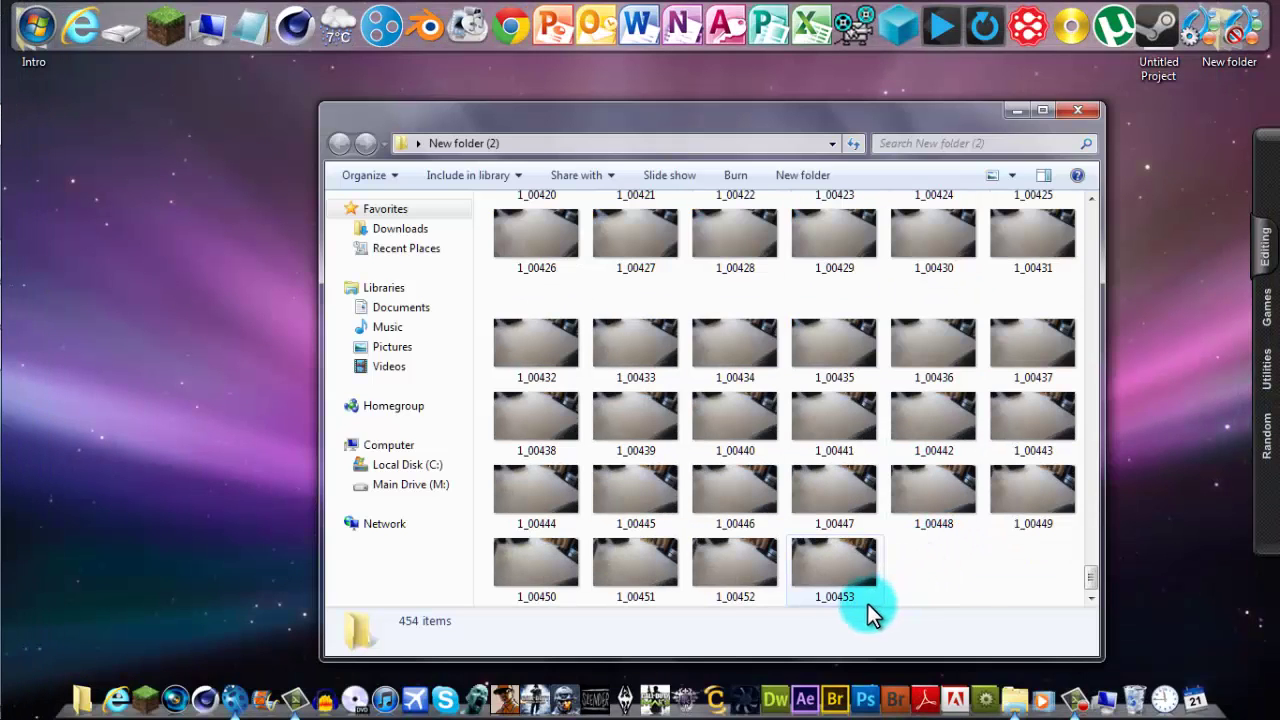
left_click(1086, 112)
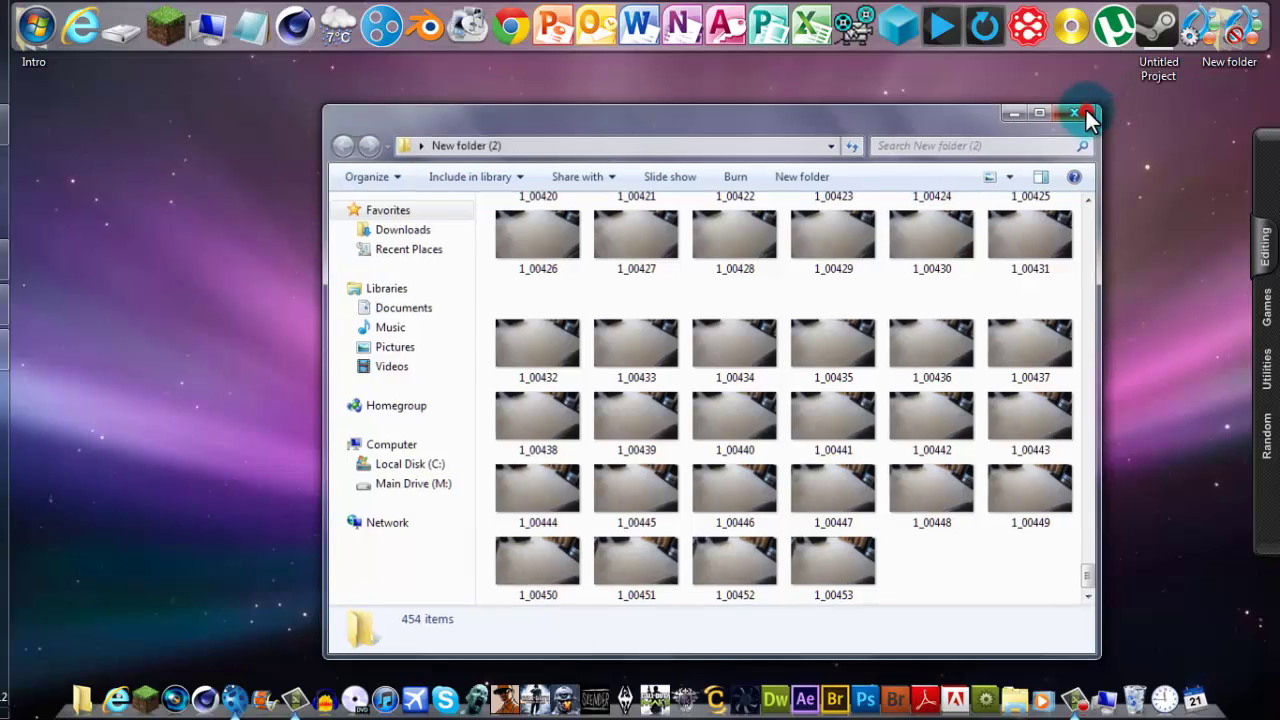
Switch to boujou and begin importing an image sequence, browsing to the Desktop folder in the user's home directory.
mouse_move(235, 690)
left_click(226, 573)
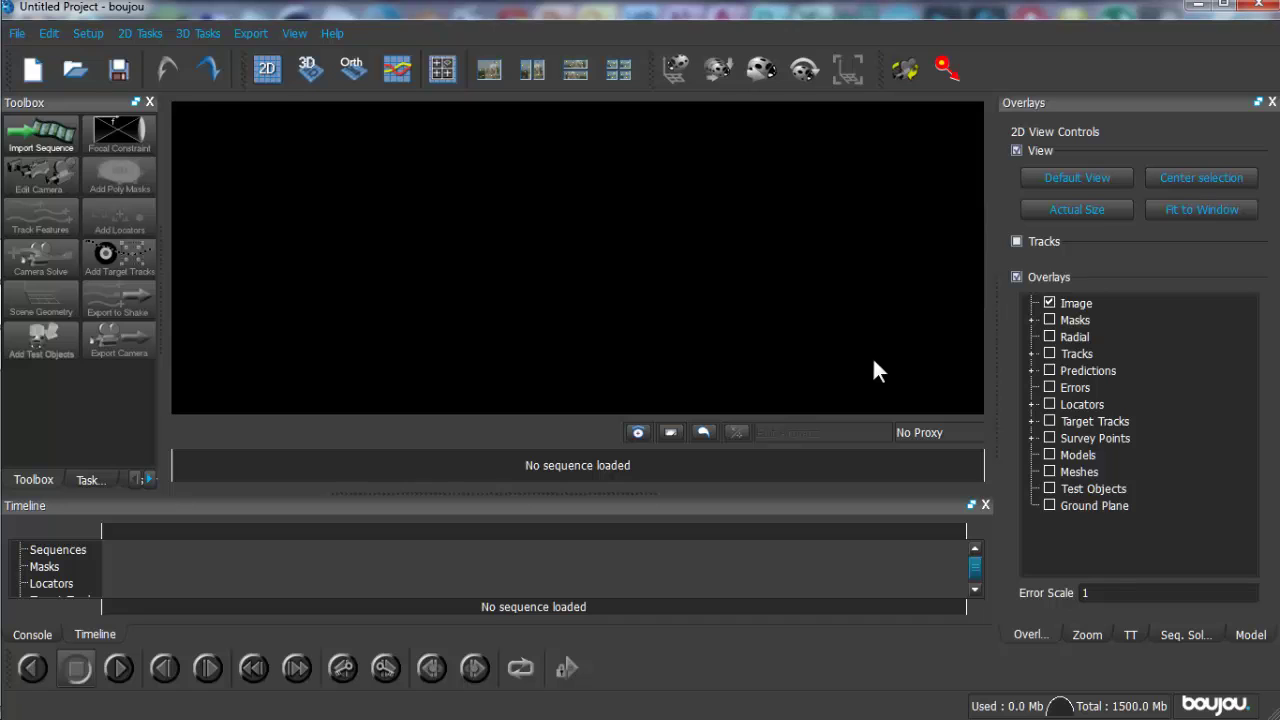
left_click(50, 139)
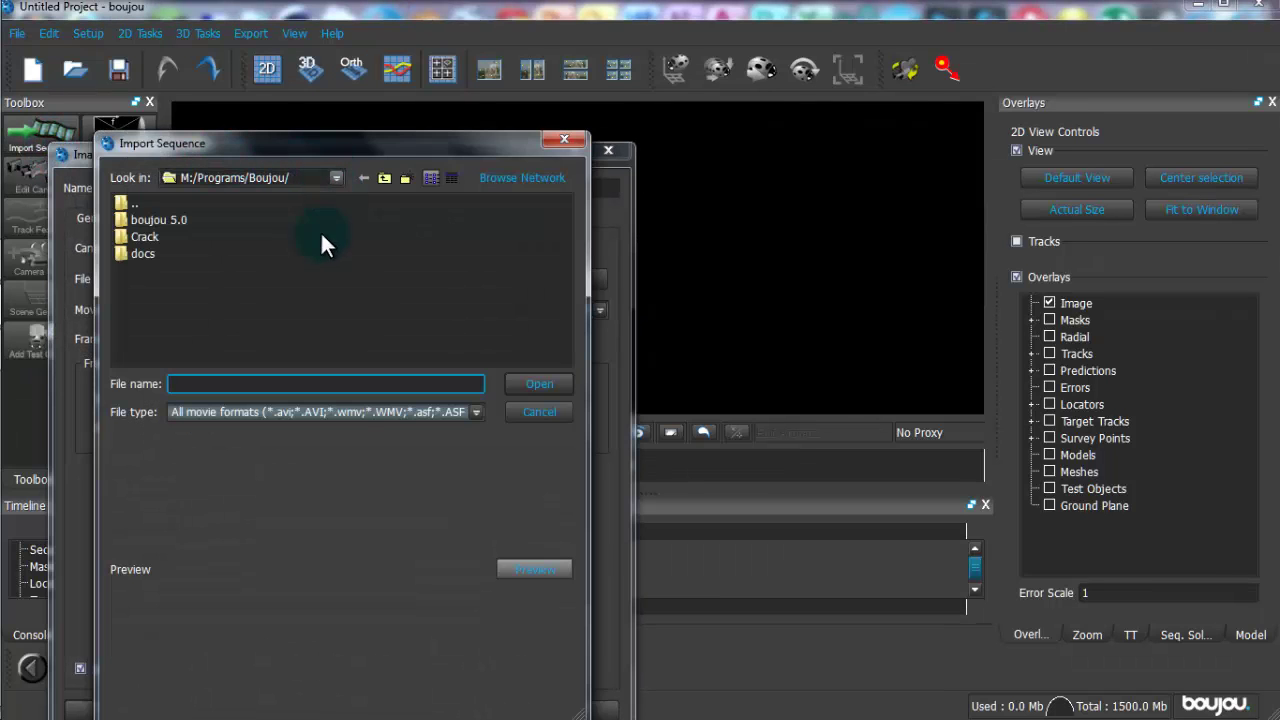
left_click(335, 177)
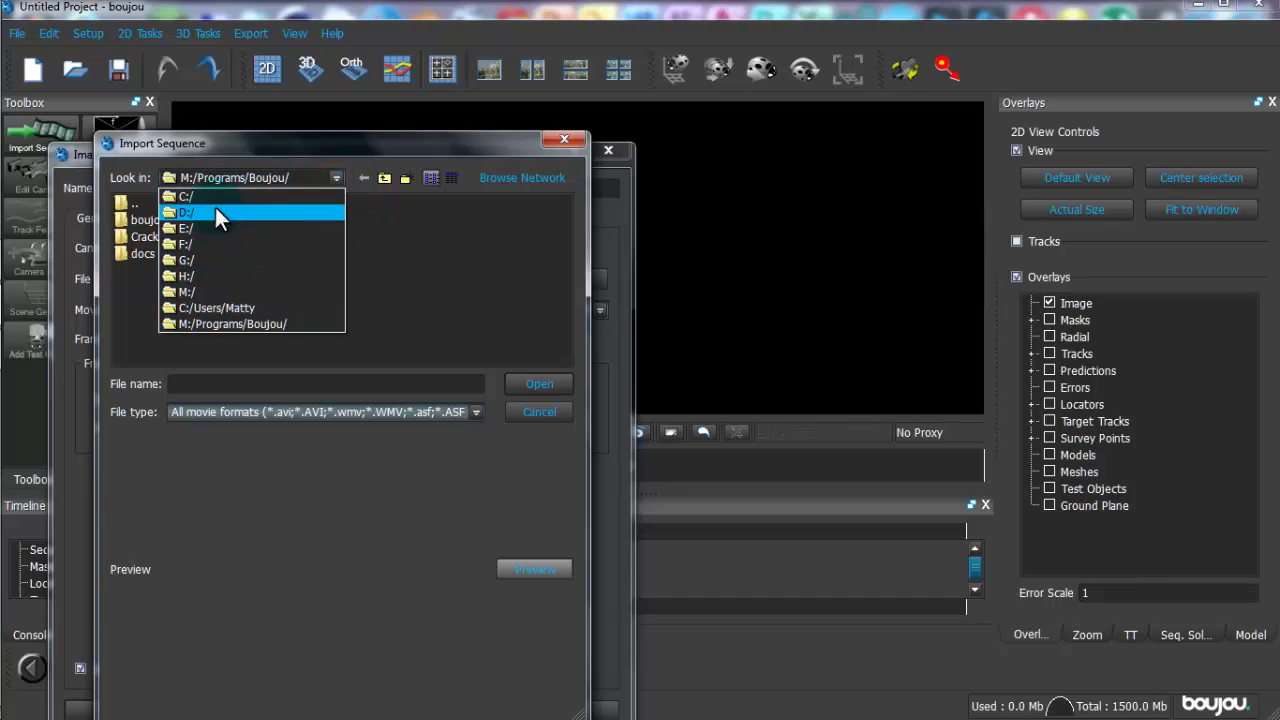
left_click(213, 305)
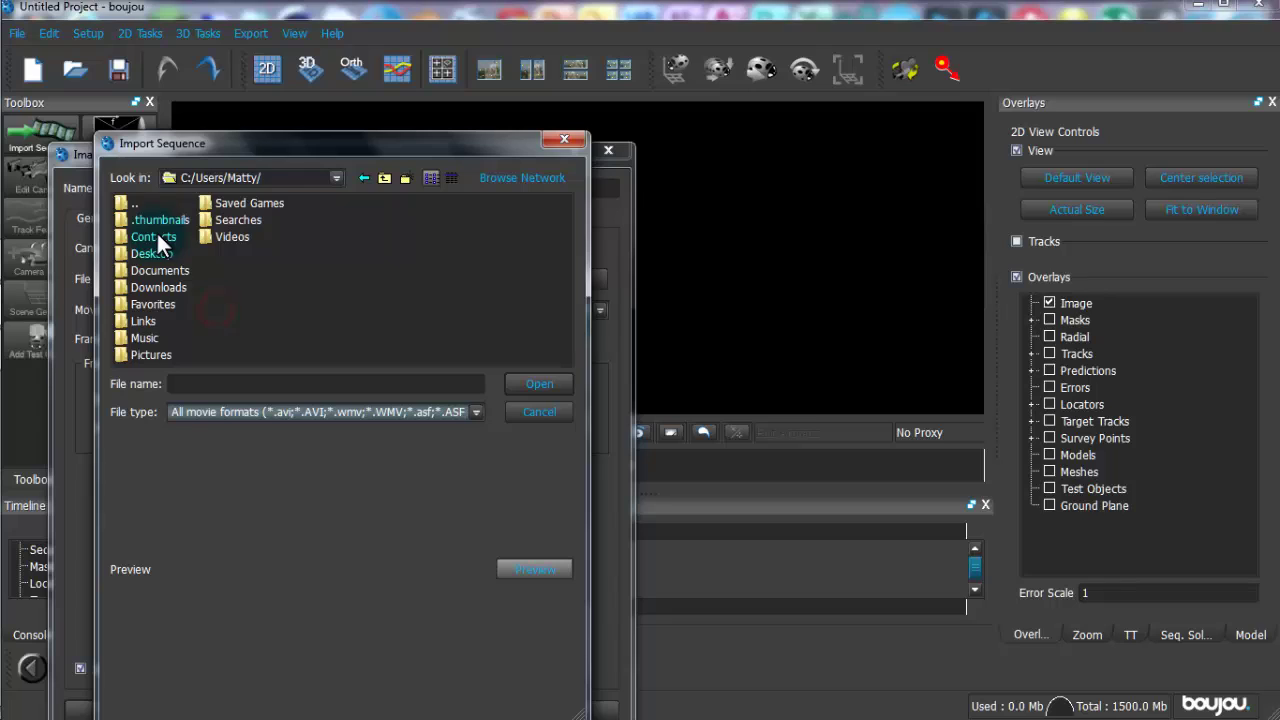
double_click(165, 250)
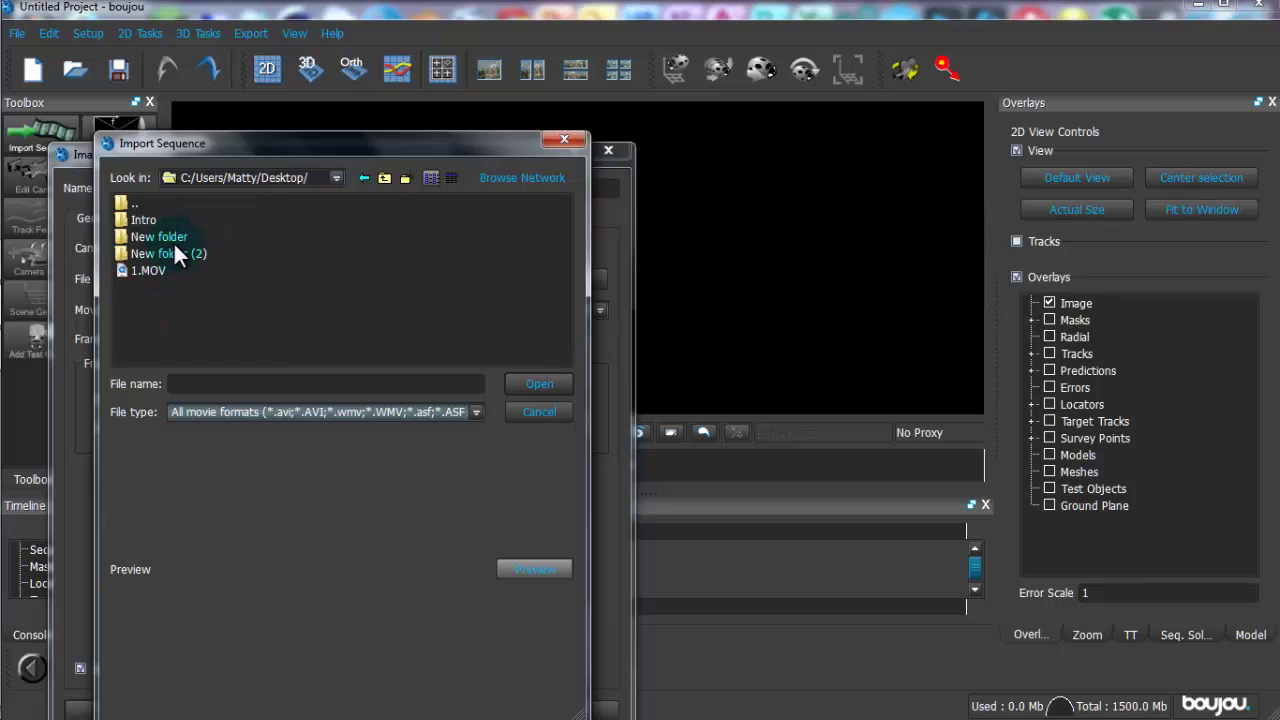
Open New folder (2) and load the JPEG sequence by its first frame, 1_00000.jpg.
left_click(168, 252)
left_click(537, 385)
double_click(166, 252)
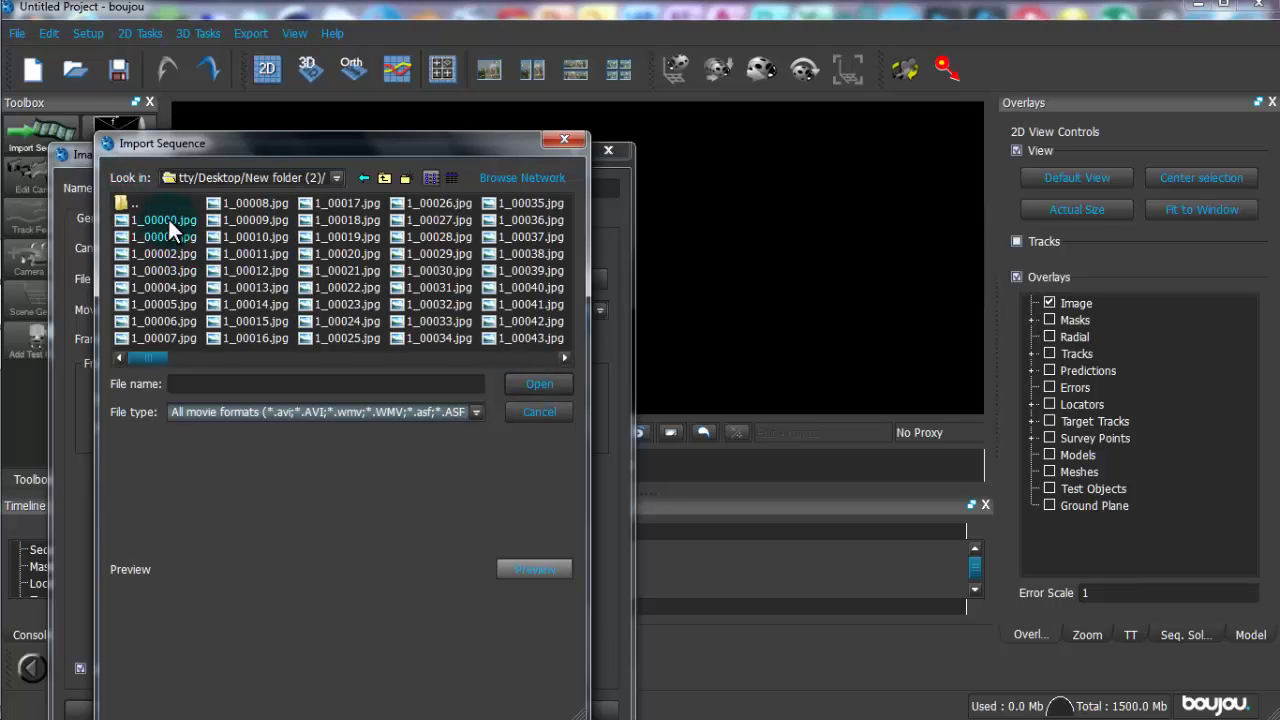
left_click(165, 221)
left_click(536, 383)
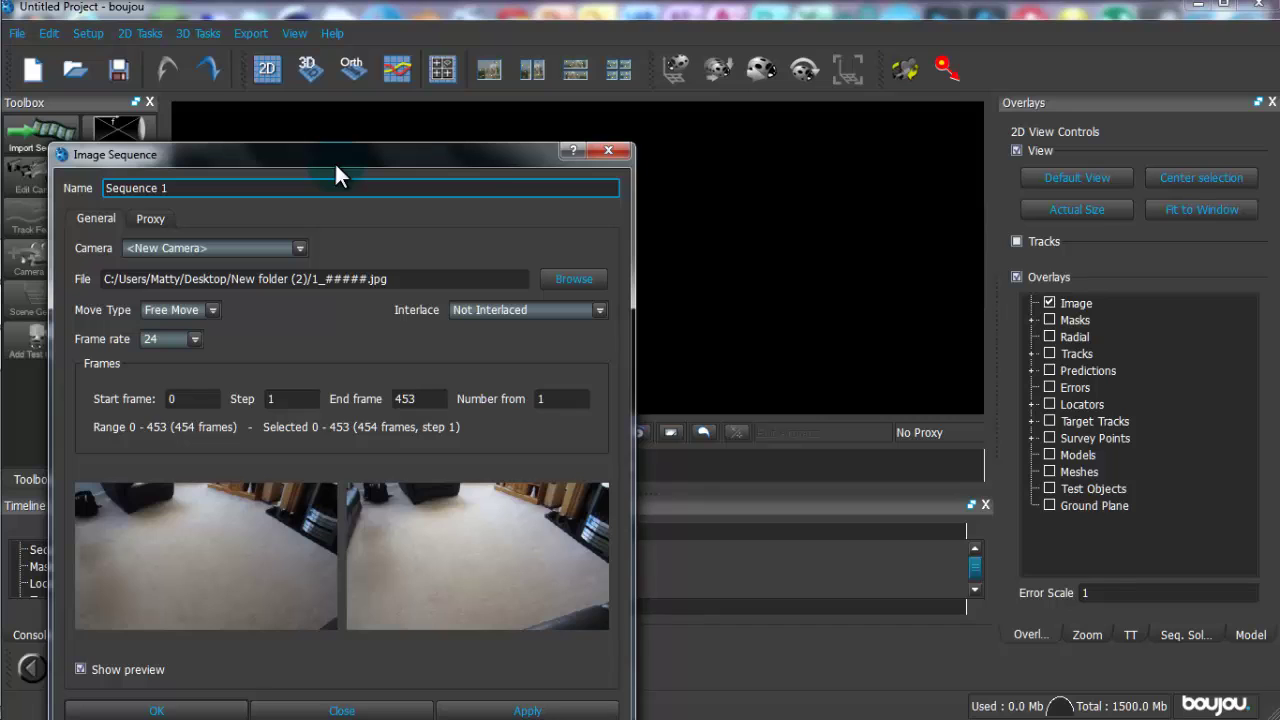
Apply the import of Sequence 1, choose a frame rate of 24, and close the image sequence settings.
left_click_drag(344, 153, 397, 80)
left_click(574, 638)
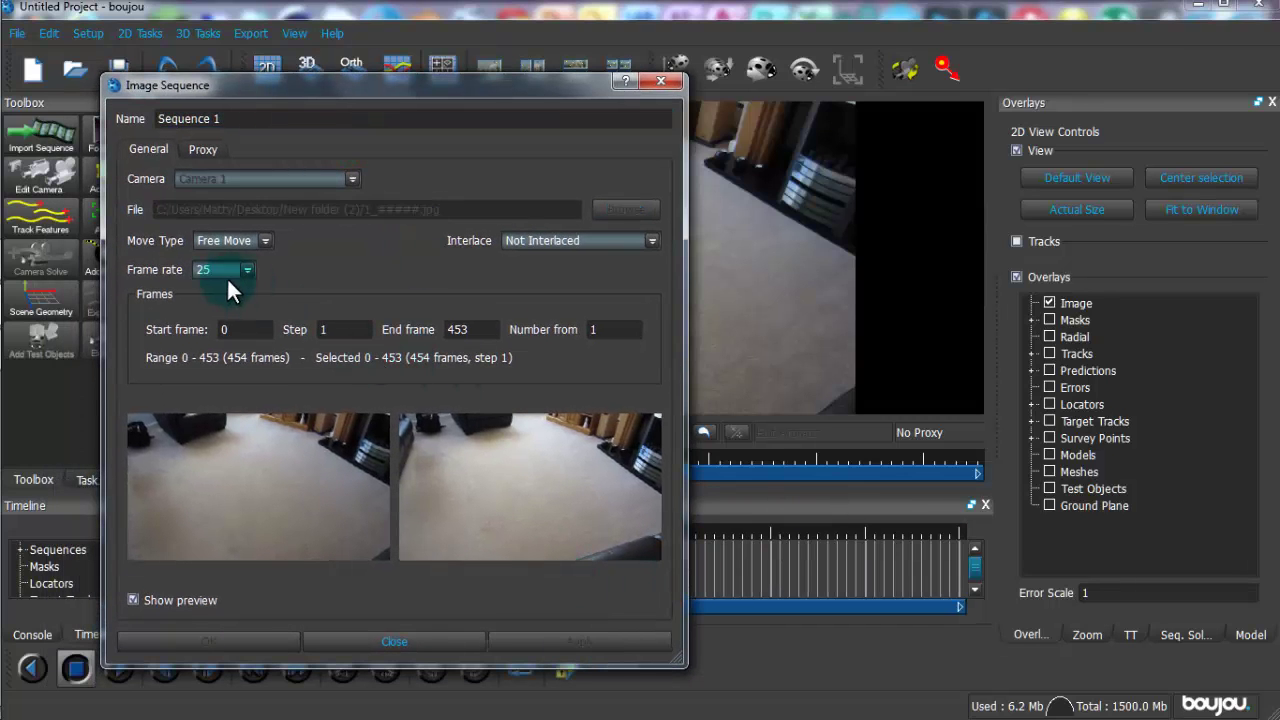
left_click(246, 269)
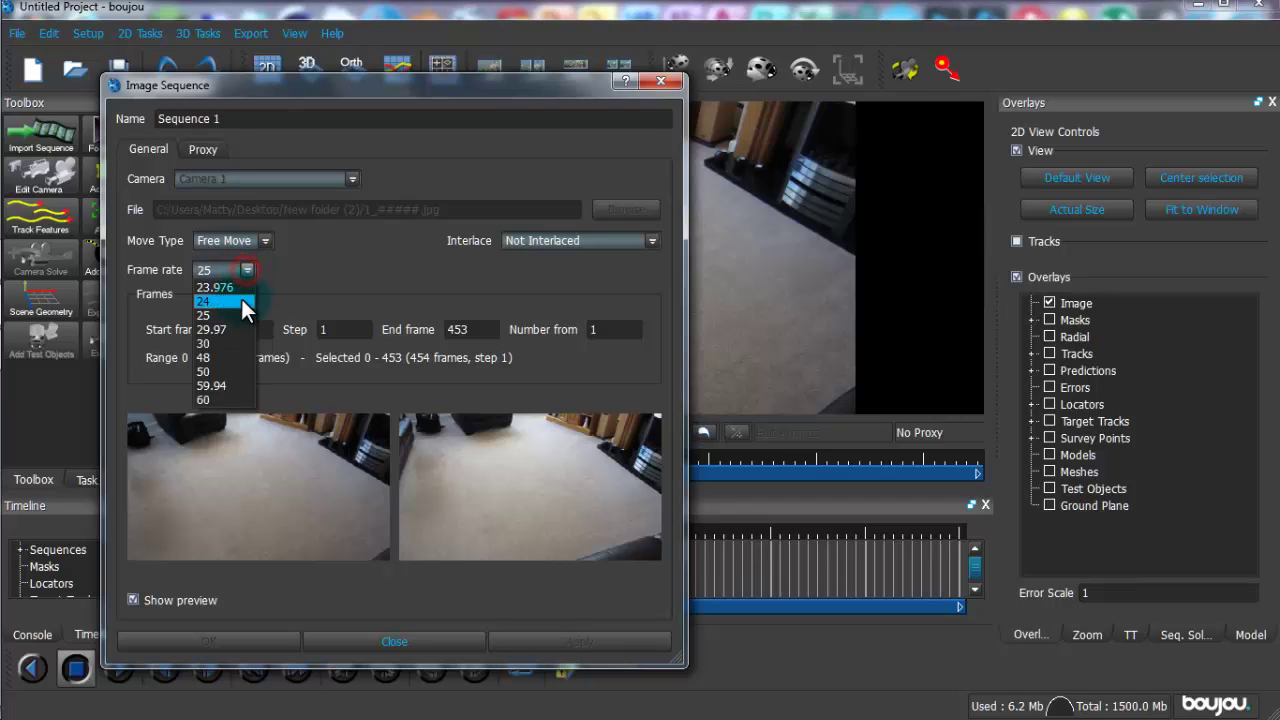
left_click(206, 300)
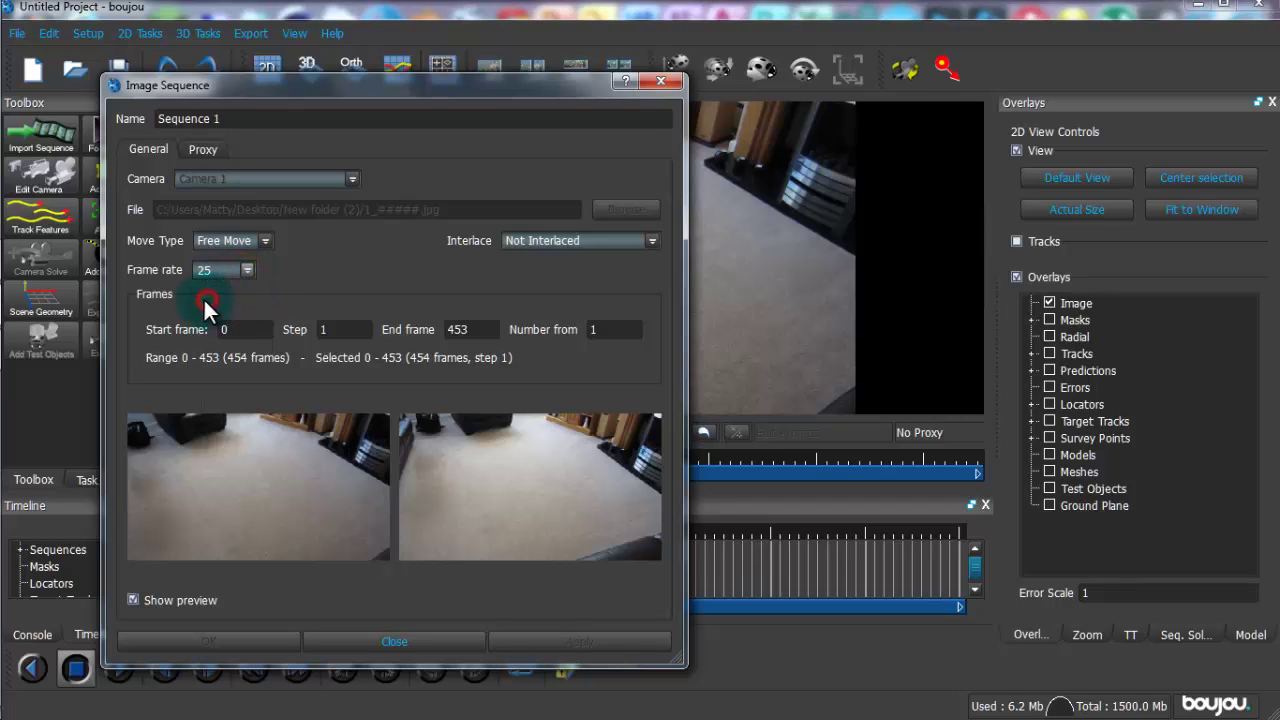
left_click(573, 640)
left_click(389, 640)
Scrub through the imported footage on the timeline and return to frame 1.
left_click_drag(177, 548, 118, 541)
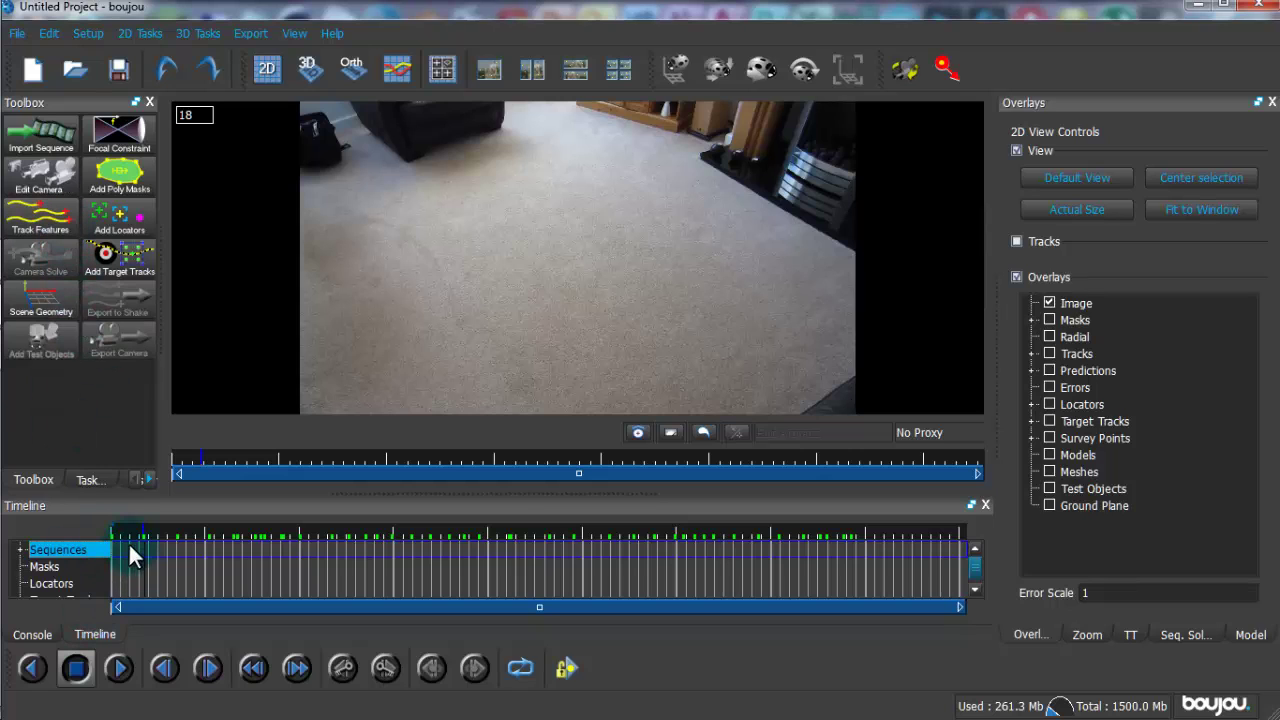
left_click(119, 543)
left_click(111, 535)
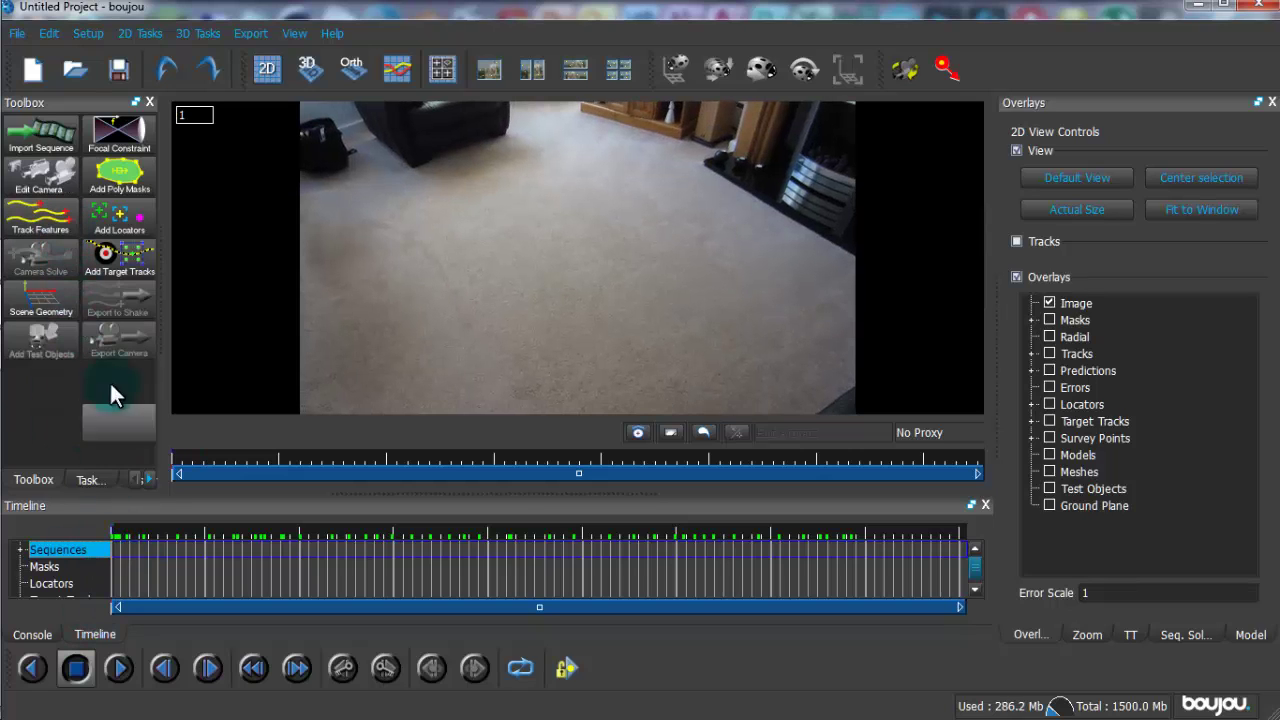
Adjust the sensitivity in the advanced feature tracking properties and start tracking all frames of Sequence 1.
left_click(58, 232)
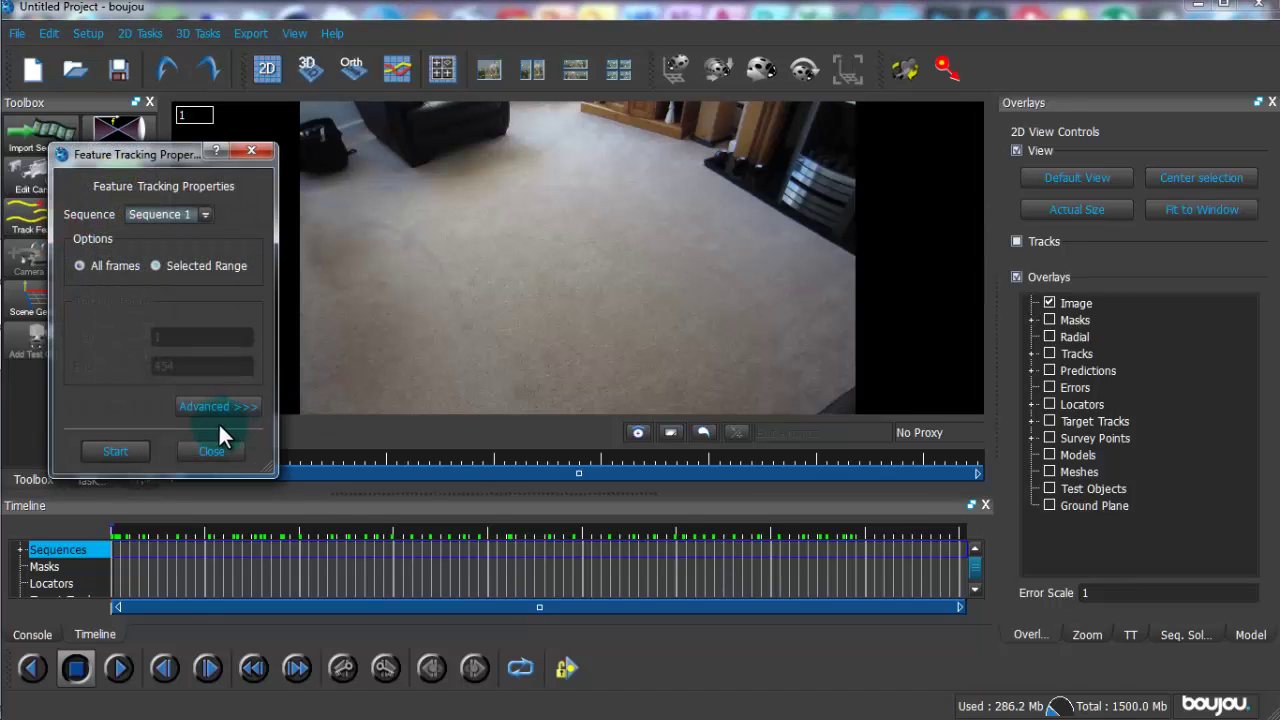
left_click(203, 405)
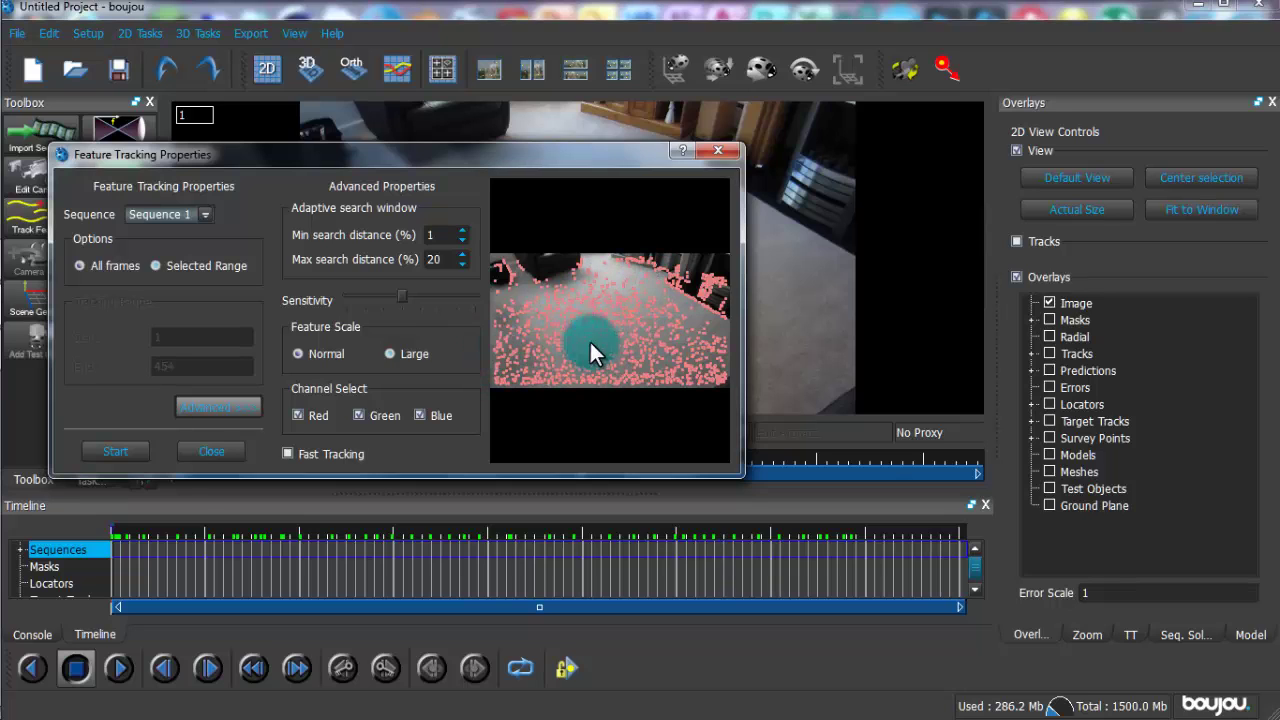
left_click(402, 296)
left_click(430, 292)
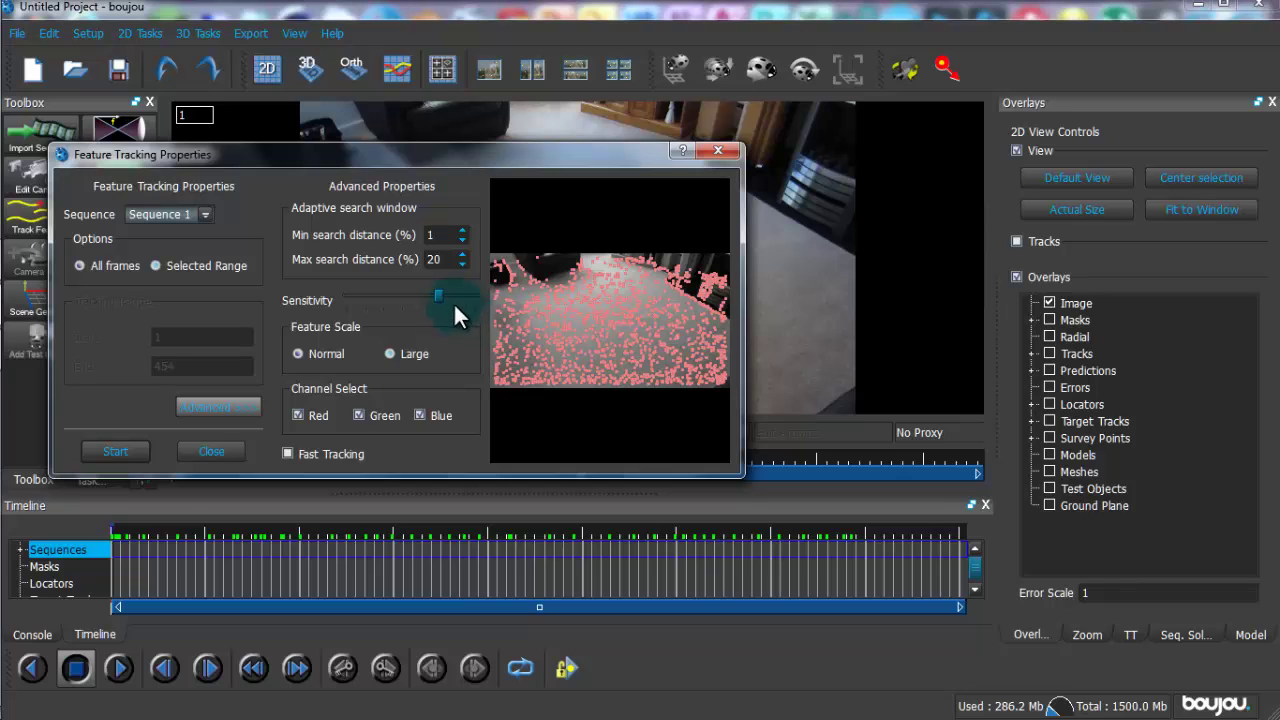
left_click(413, 291)
left_click(116, 451)
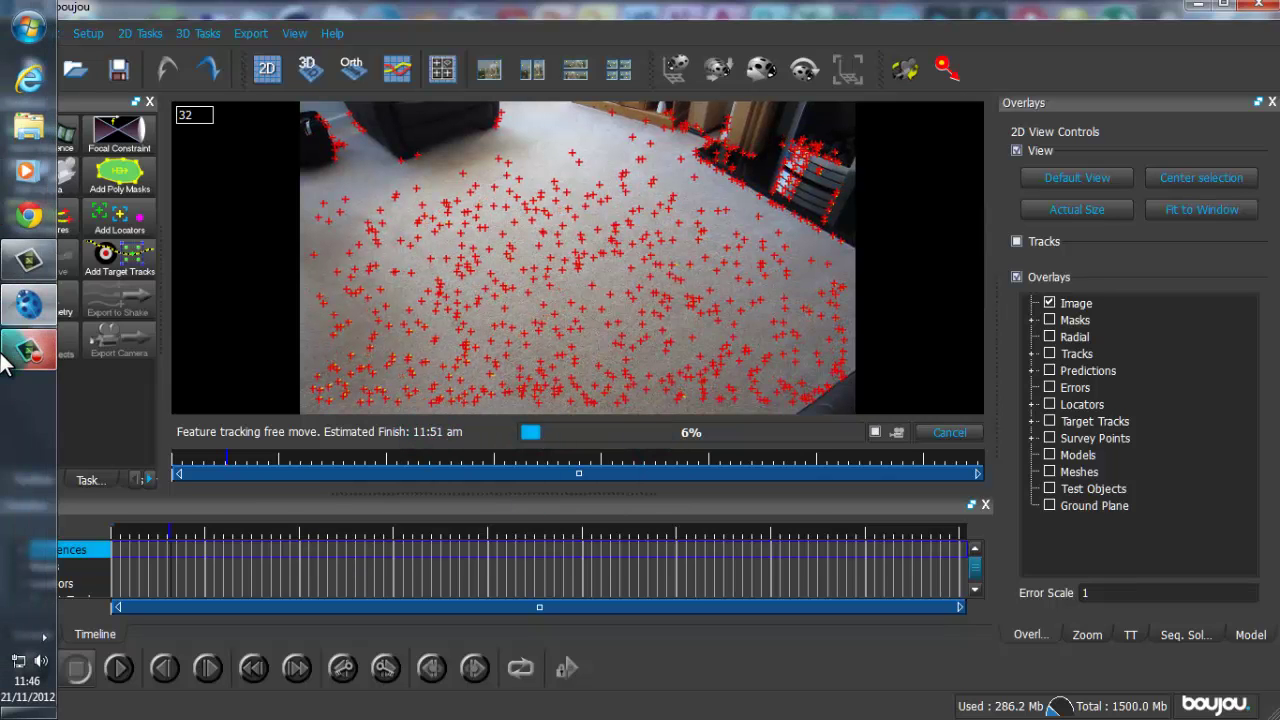
left_click(28, 350)
left_click(1180, 650)
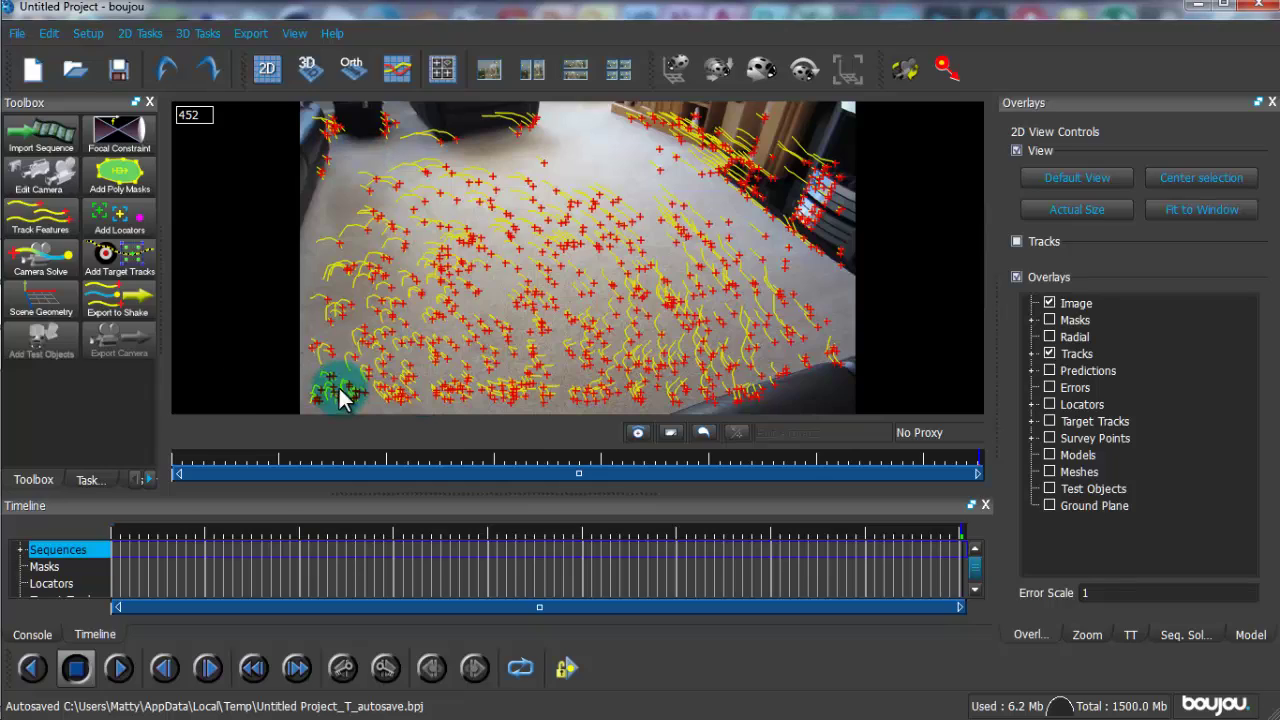
Scrub the tracked footage back to frame 1 and start a camera solve on all frames of Sequence 1.
mouse_move(121, 545)
left_mouse_down()
mouse_move(251, 564)
mouse_move(430, 565)
mouse_move(108, 543)
left_mouse_up()
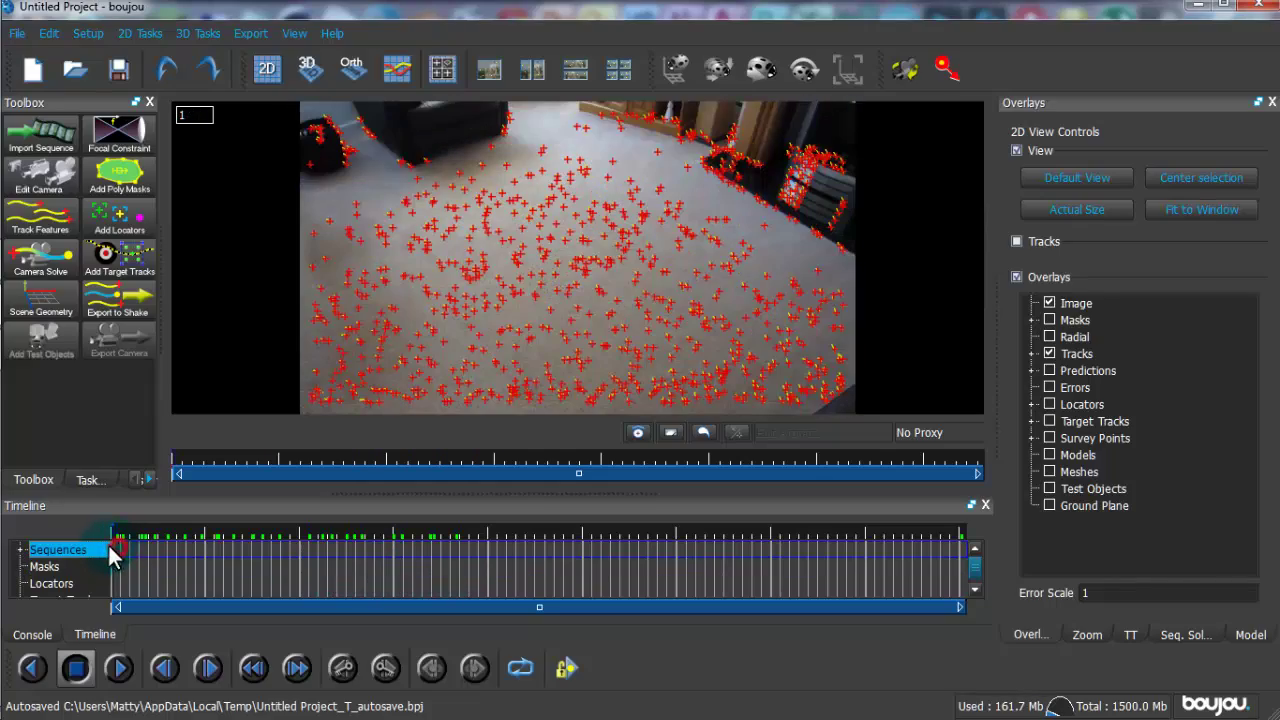
left_click(40, 262)
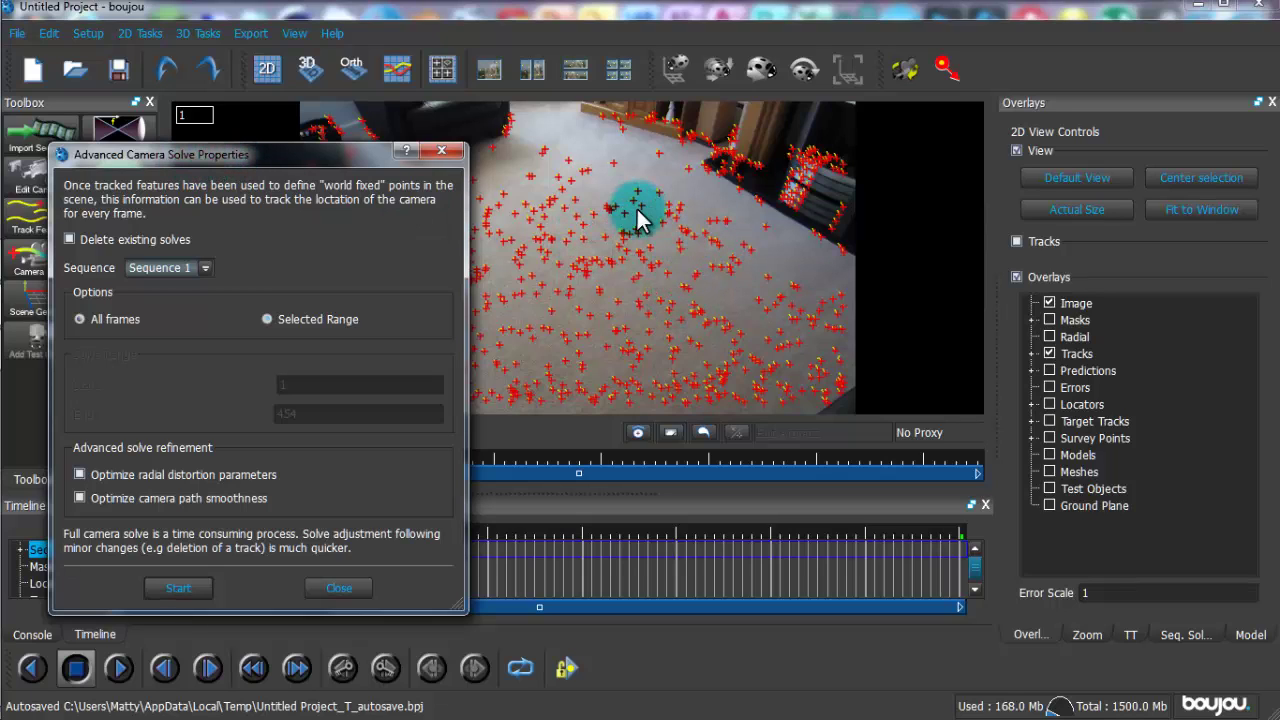
left_click_drag(285, 156, 395, 190)
left_click(188, 493)
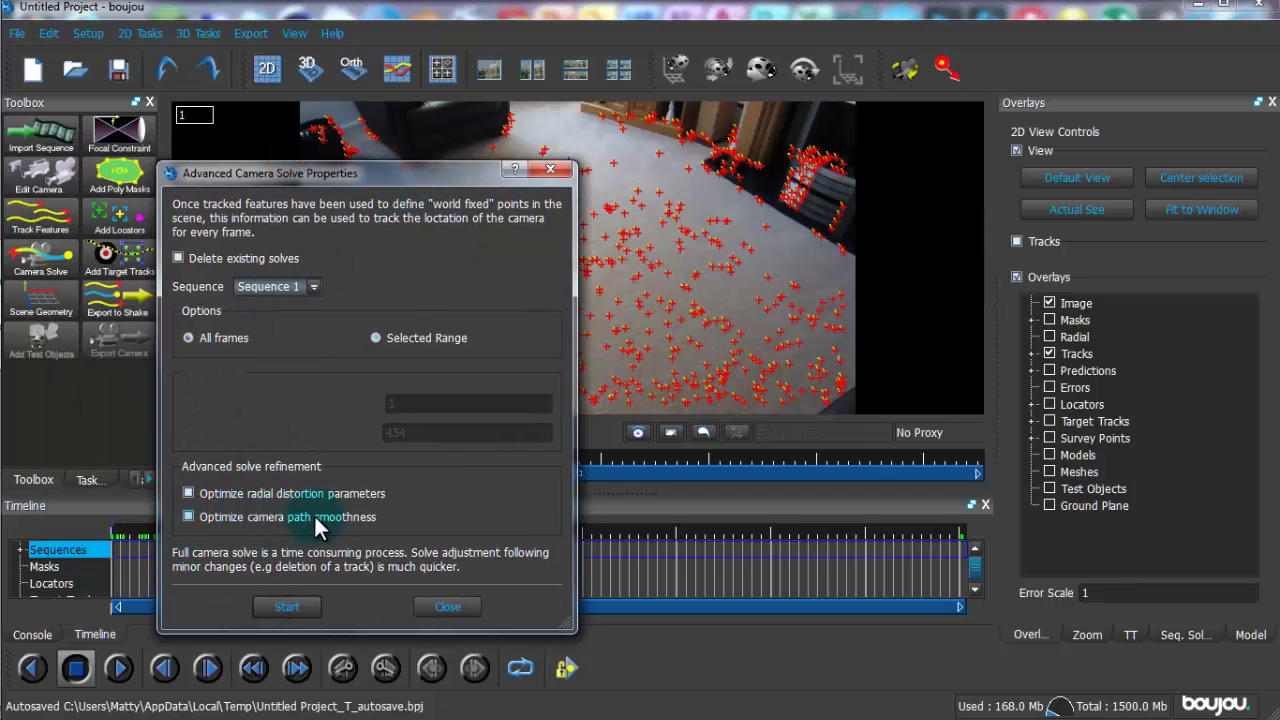
left_click(285, 607)
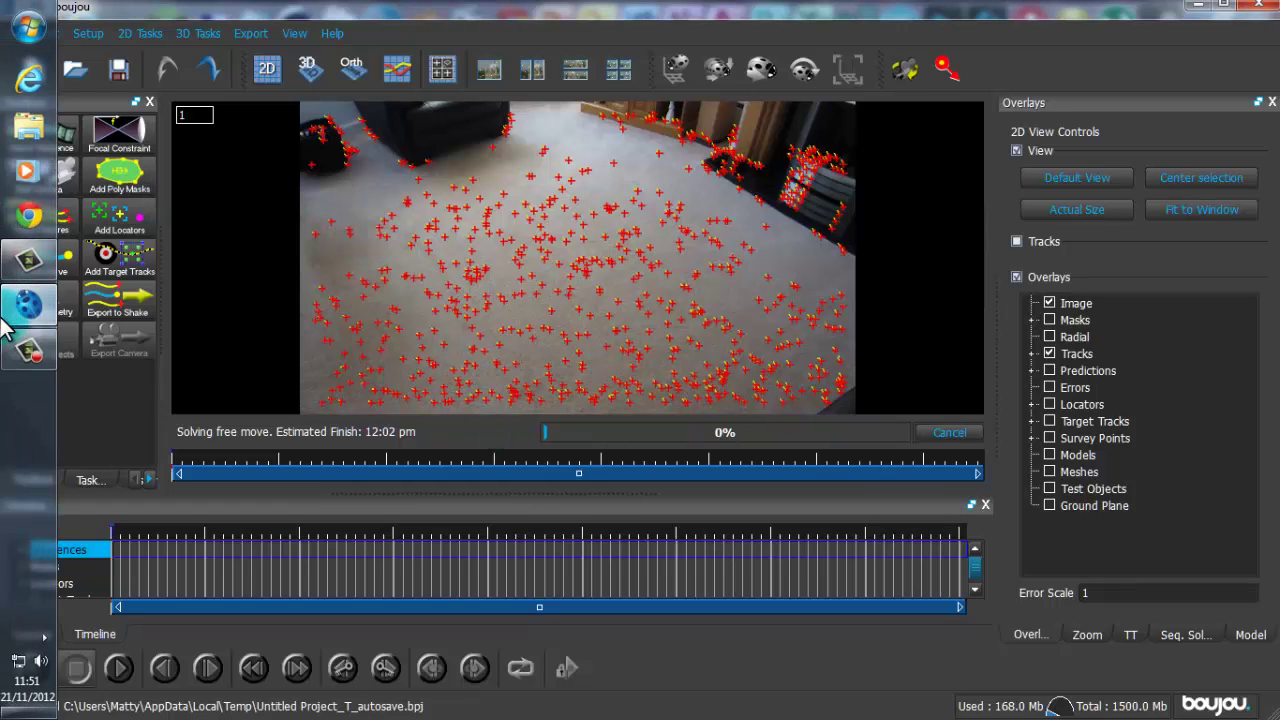
left_click(16, 345)
left_click(1196, 678)
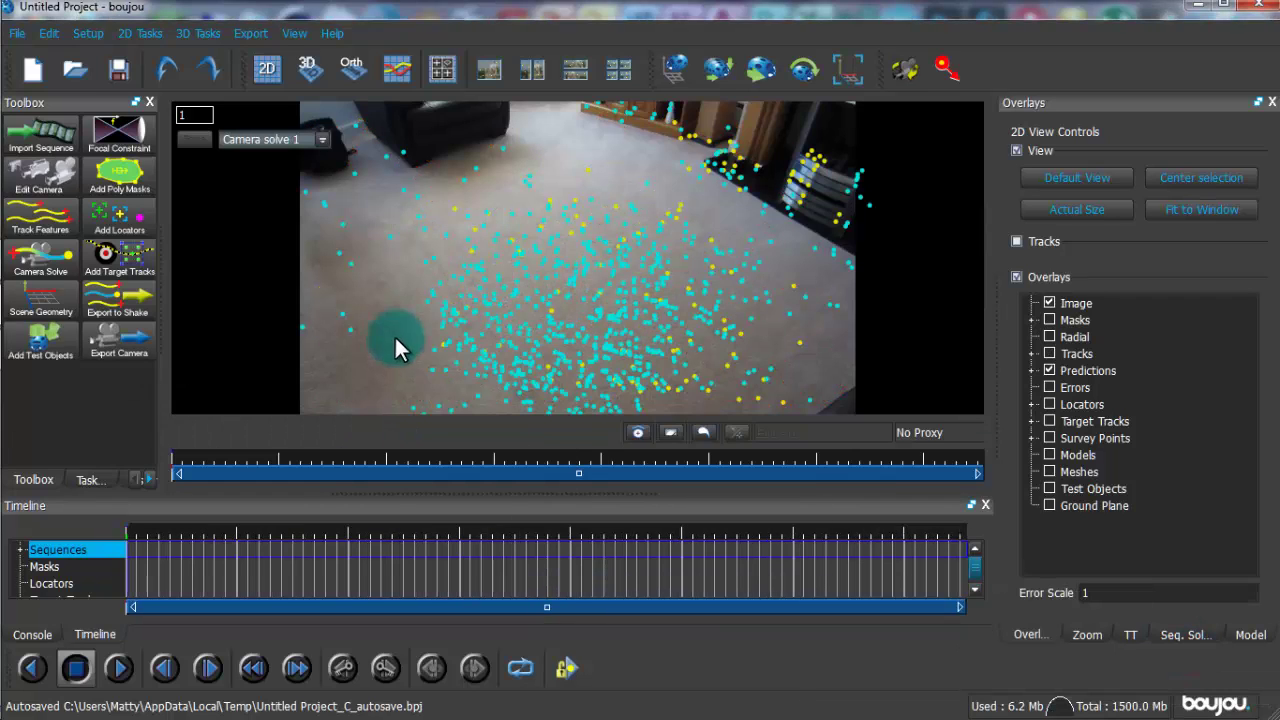
Scrub the solved footage back to frame 1, and open the Scene Geometry dialog clear of the image view.
left_click(218, 530)
mouse_move(142, 546)
left_mouse_down()
mouse_move(327, 570)
mouse_move(701, 558)
mouse_move(349, 560)
mouse_move(141, 541)
mouse_move(135, 553)
mouse_move(123, 537)
left_mouse_up()
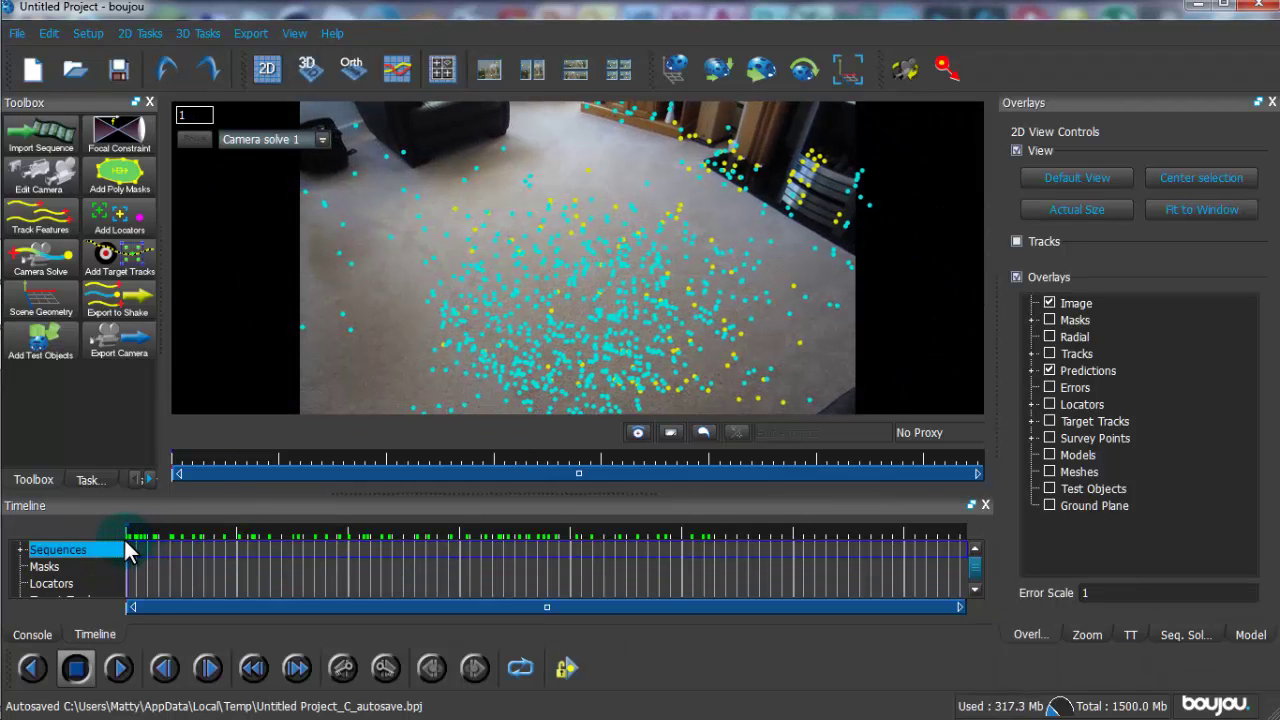
left_click(40, 300)
left_click_drag(165, 150, 936, 141)
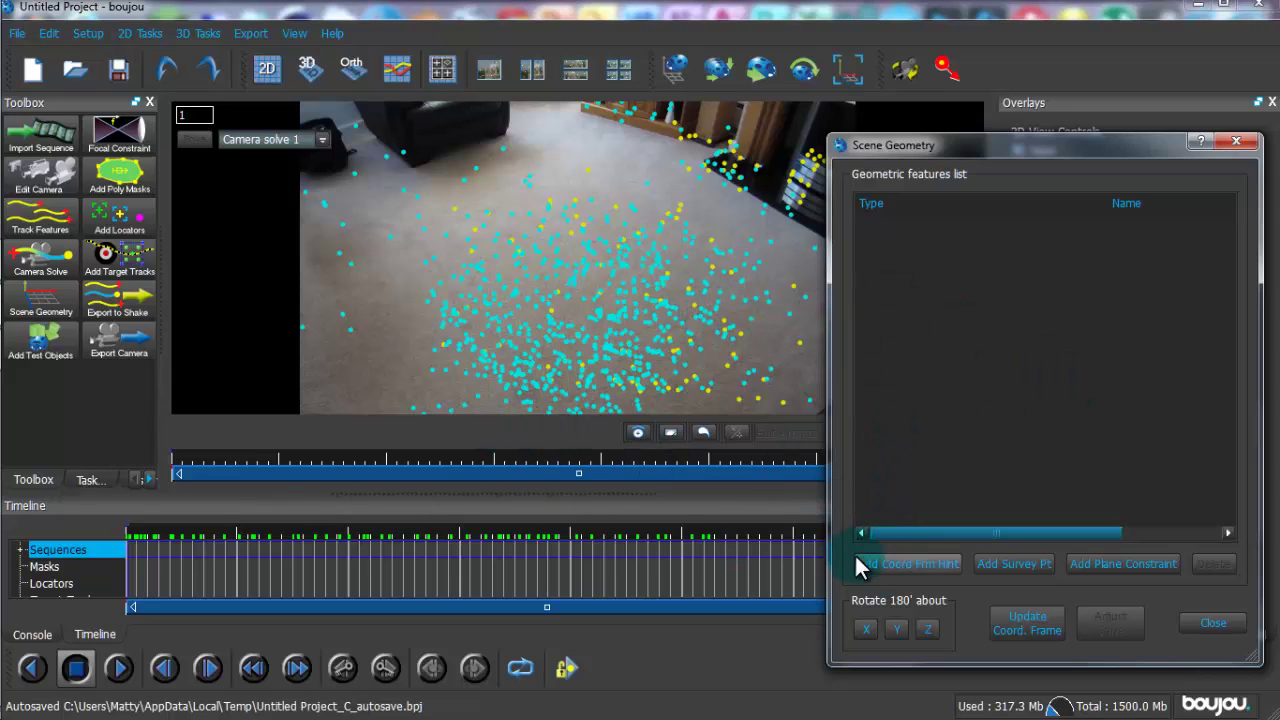
Add a z-axis coordinate frame hint and connect it to two carpet tracks, one mid-floor and one further back toward the armchair.
left_click(910, 562)
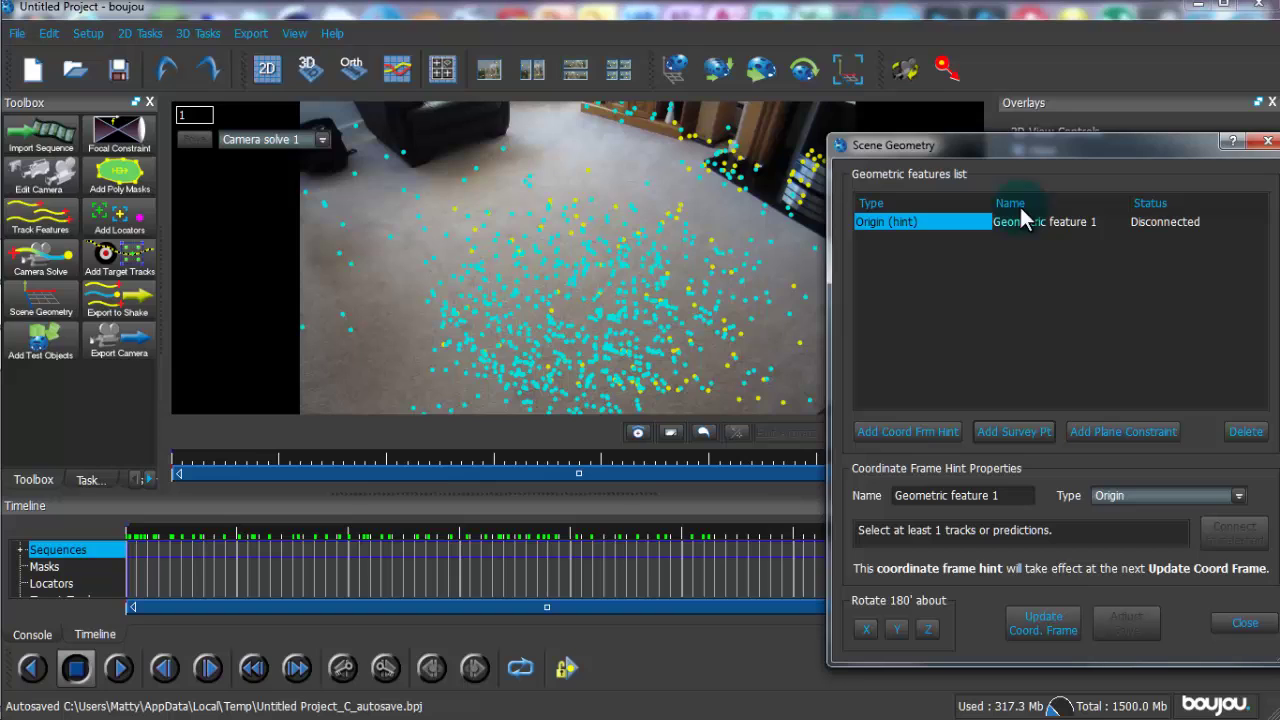
left_click(1122, 493)
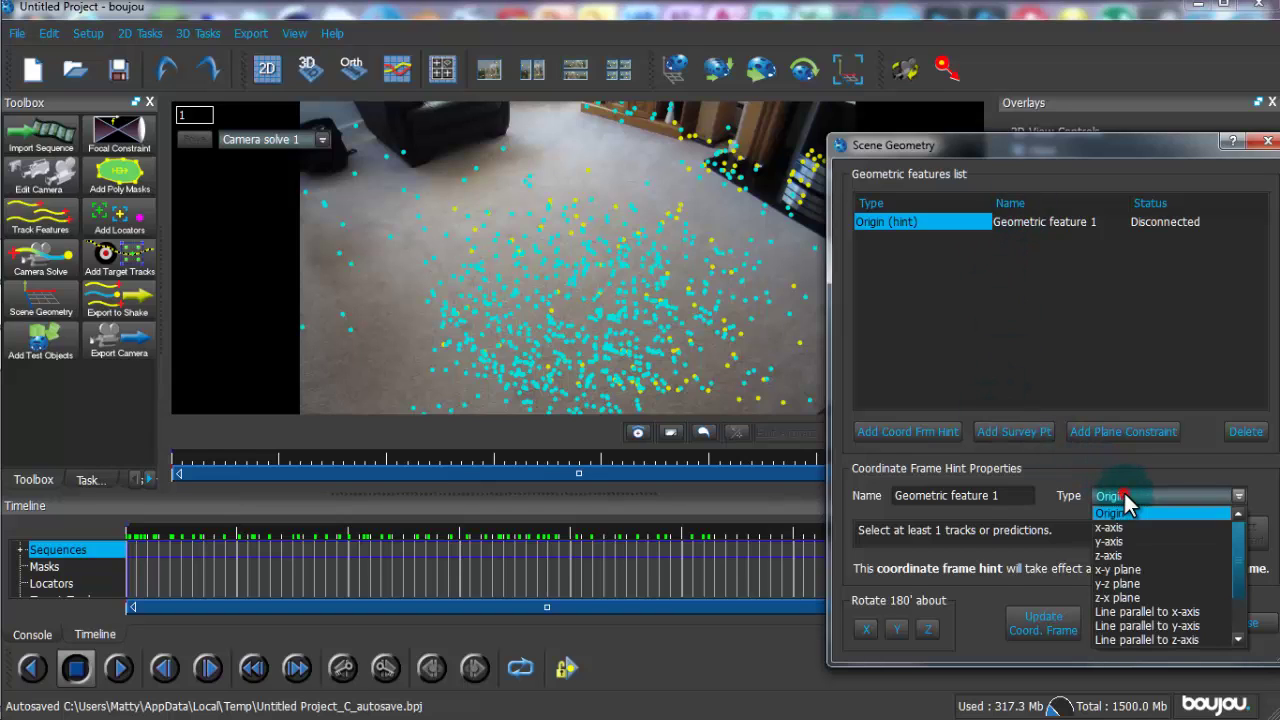
left_click(1118, 557)
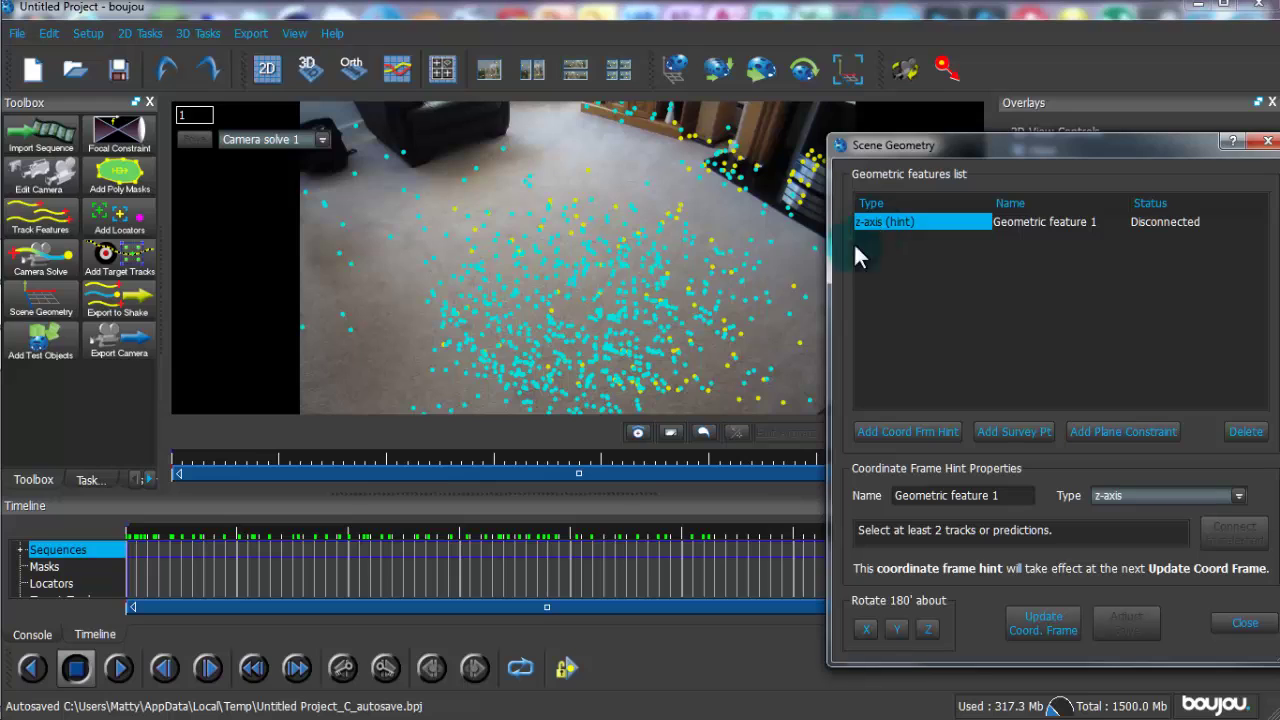
left_click(600, 316)
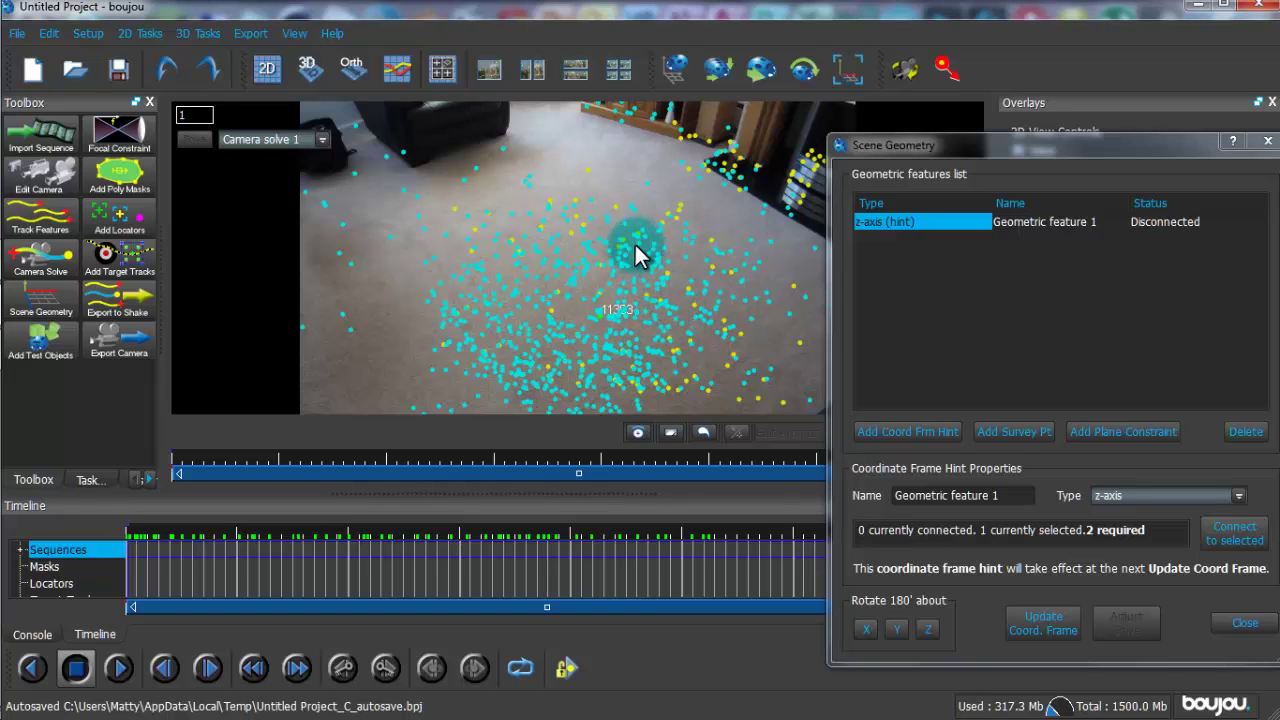
left_click(507, 245)
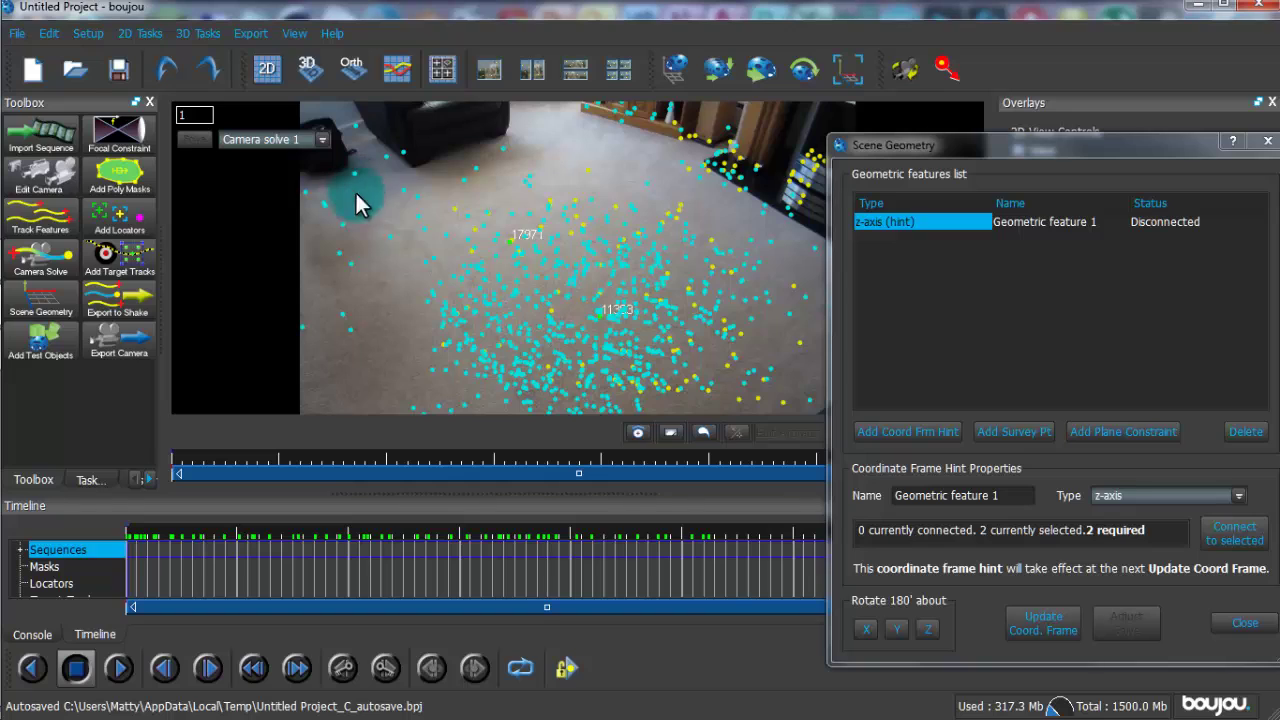
left_click(1232, 548)
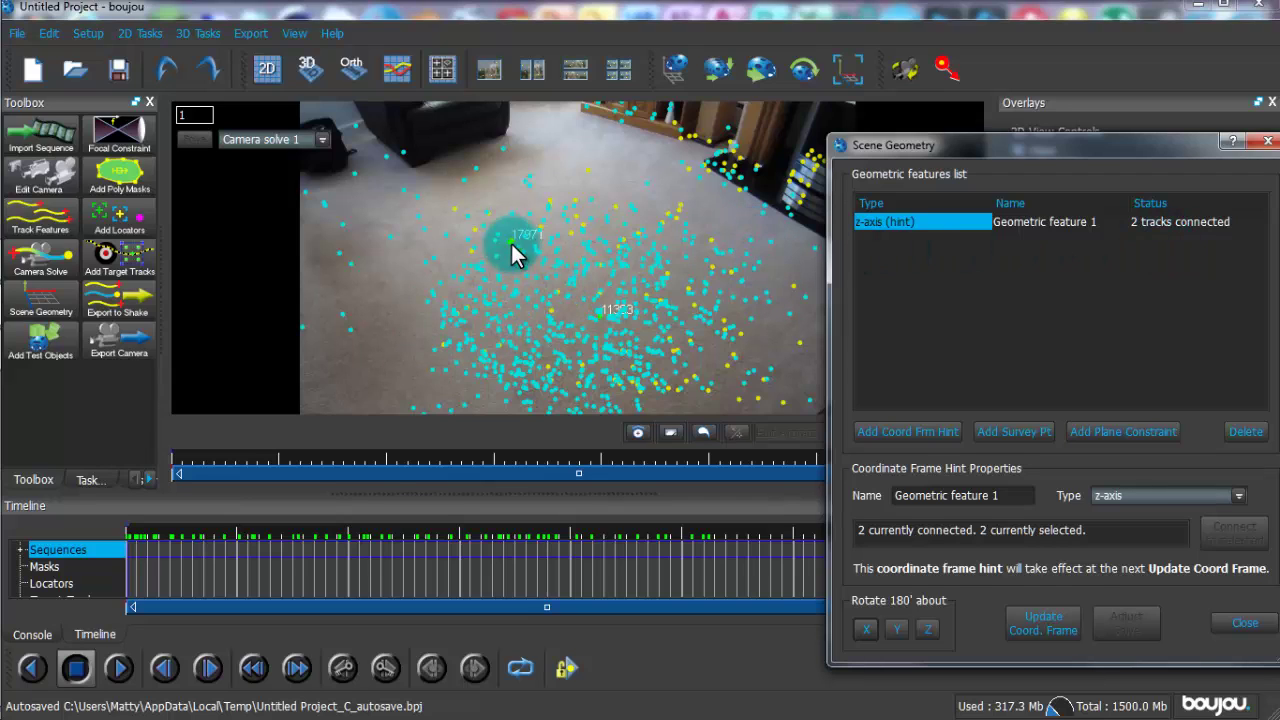
left_click(380, 370)
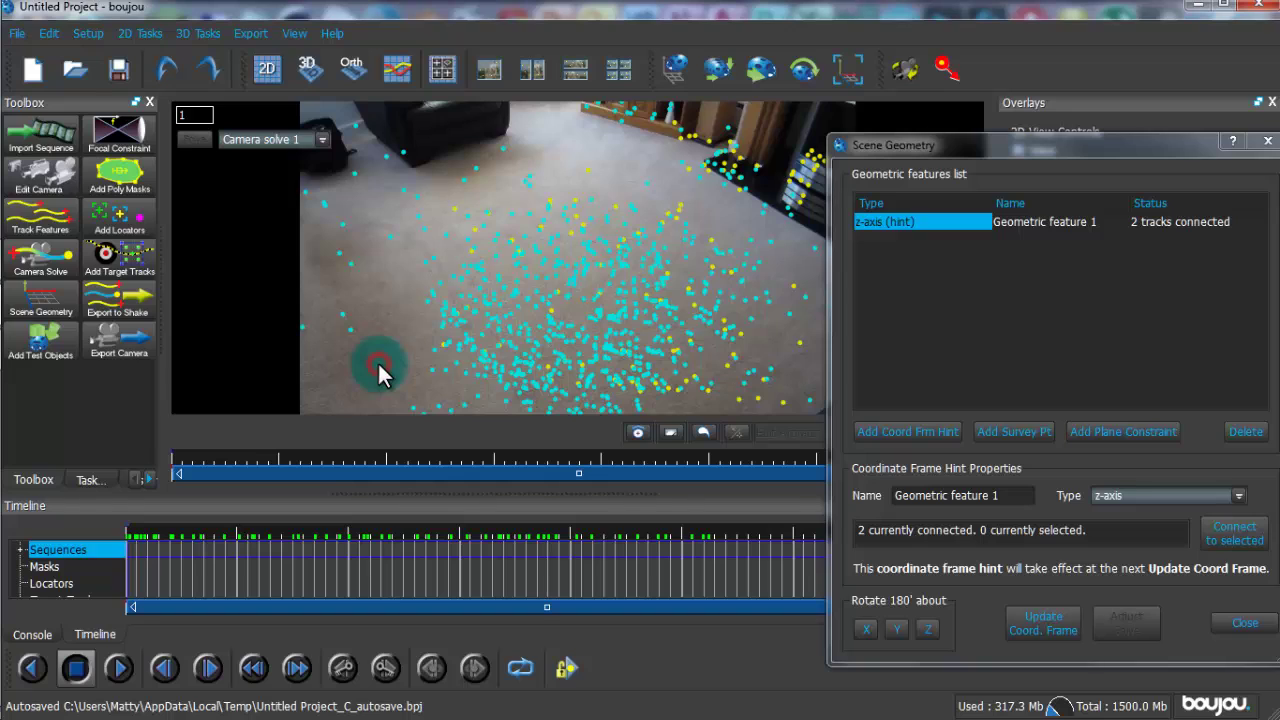
left_click(646, 298)
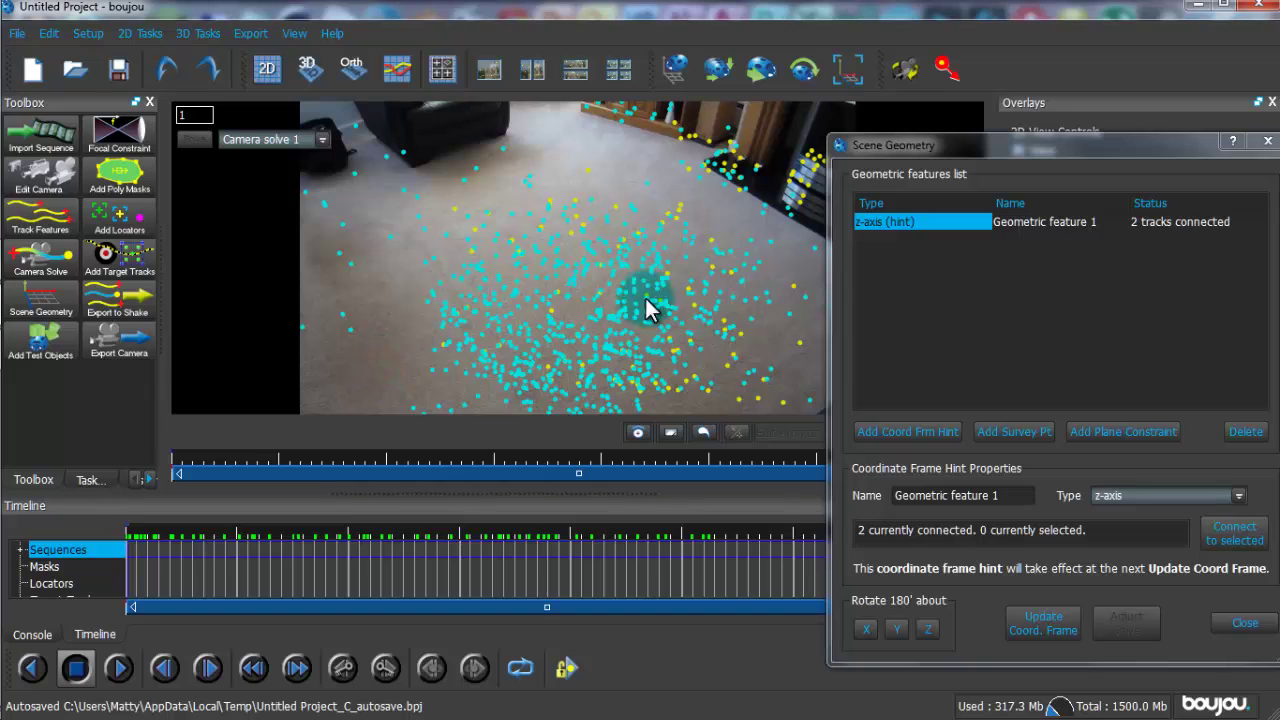
Add an x-axis coordinate frame hint and connect it to two carpet tracks lying across the z-axis line.
left_click(926, 432)
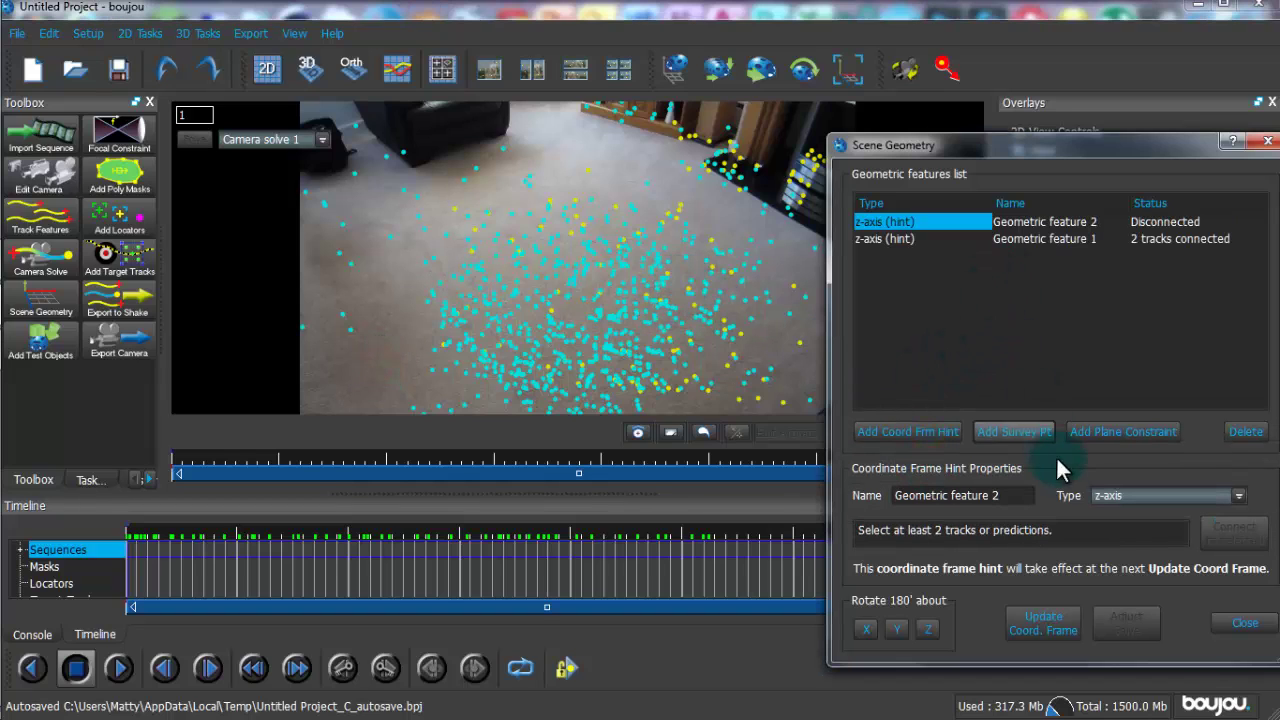
left_click(1116, 497)
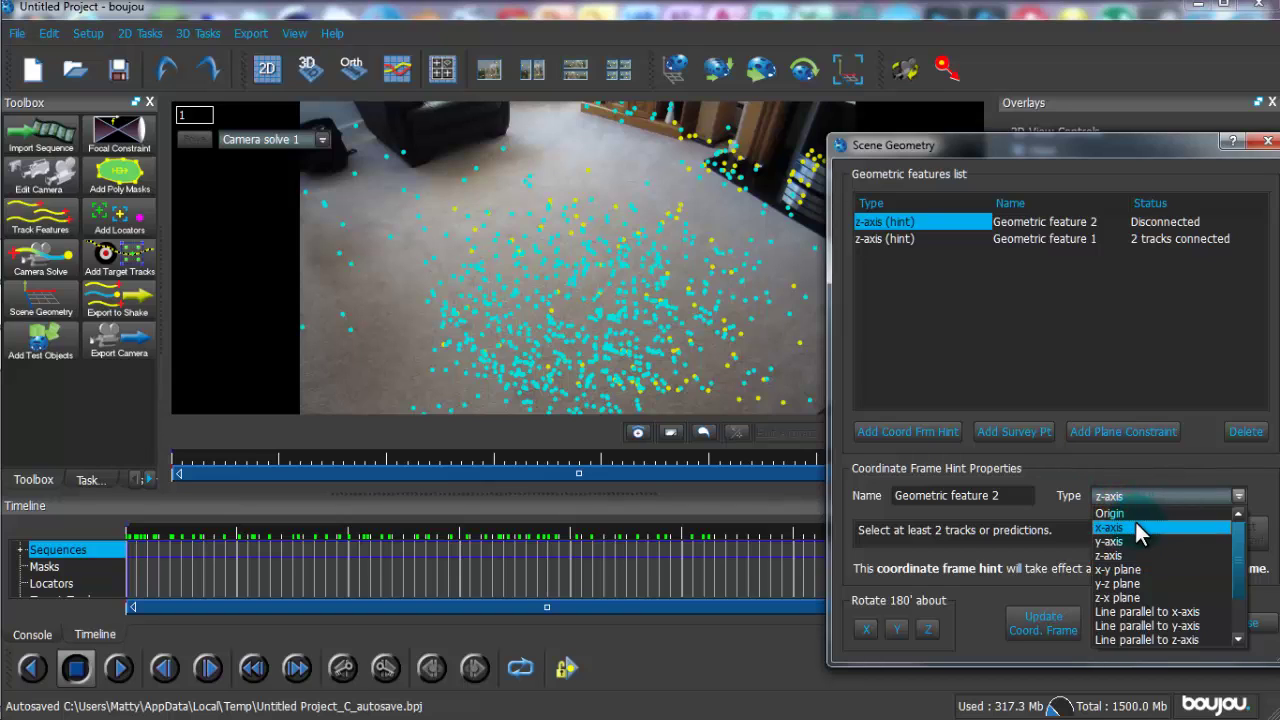
left_click(1135, 527)
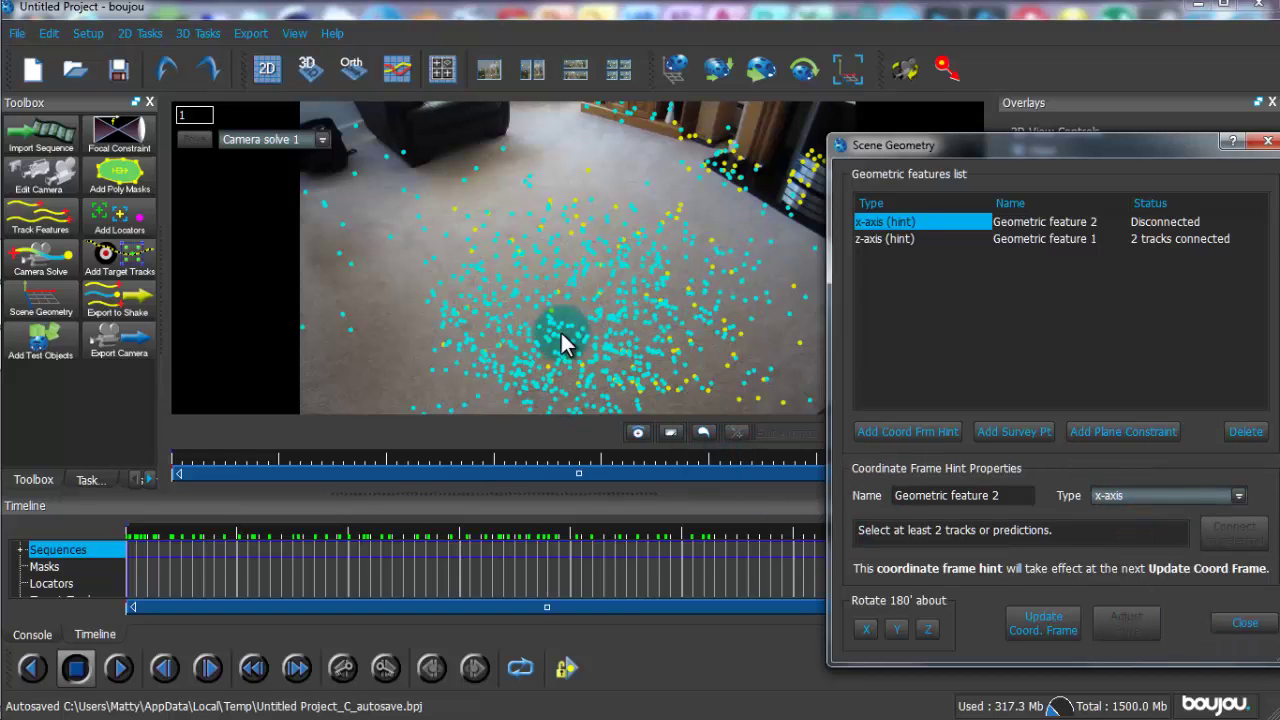
left_click(514, 365)
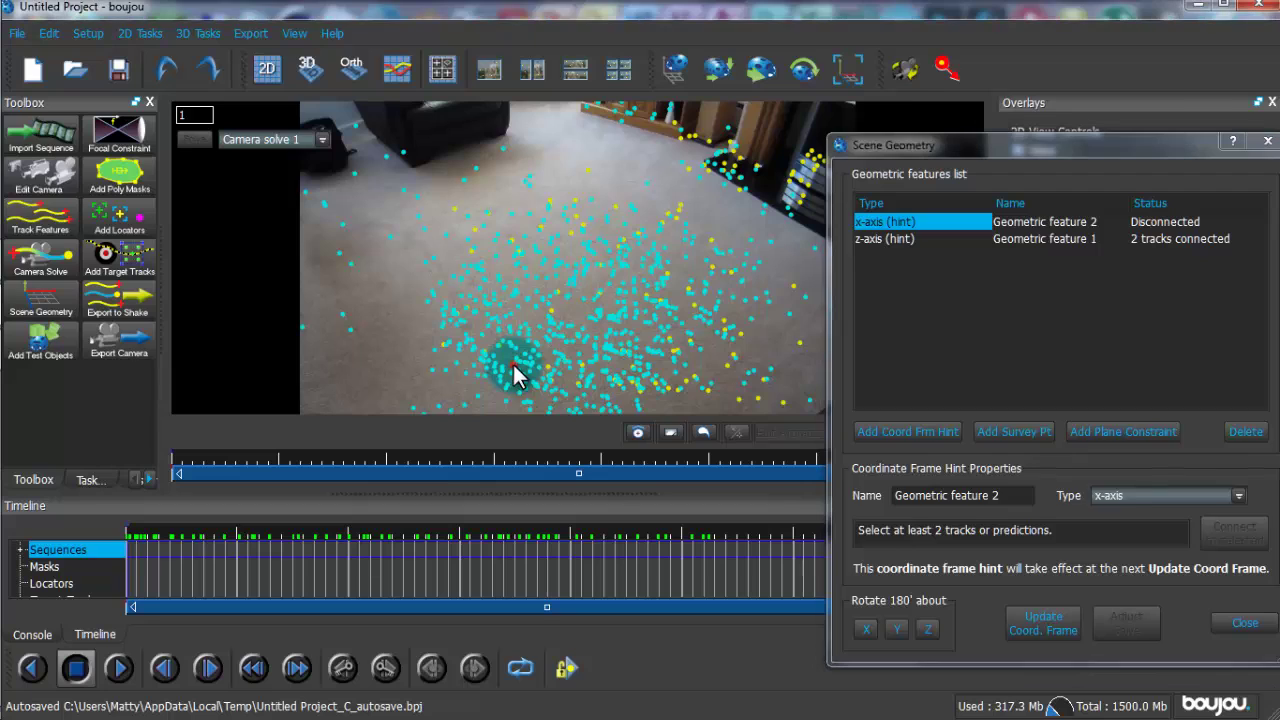
left_click(731, 271)
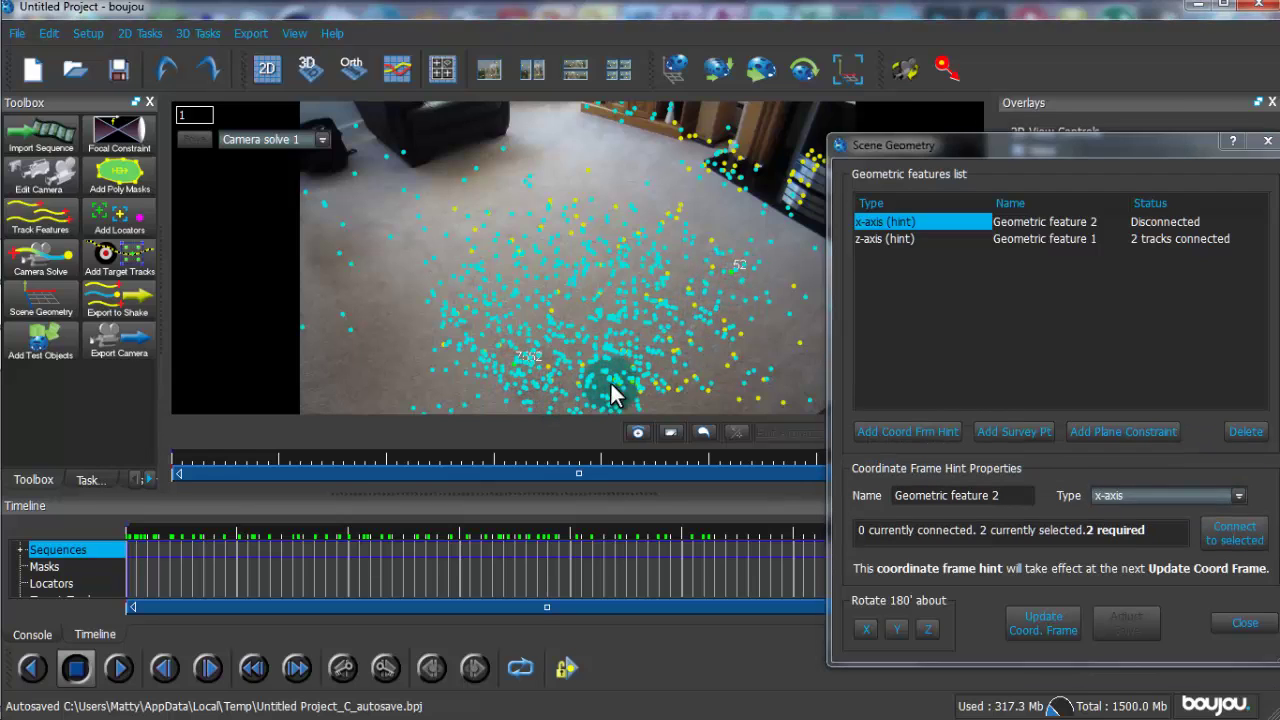
left_click(1232, 536)
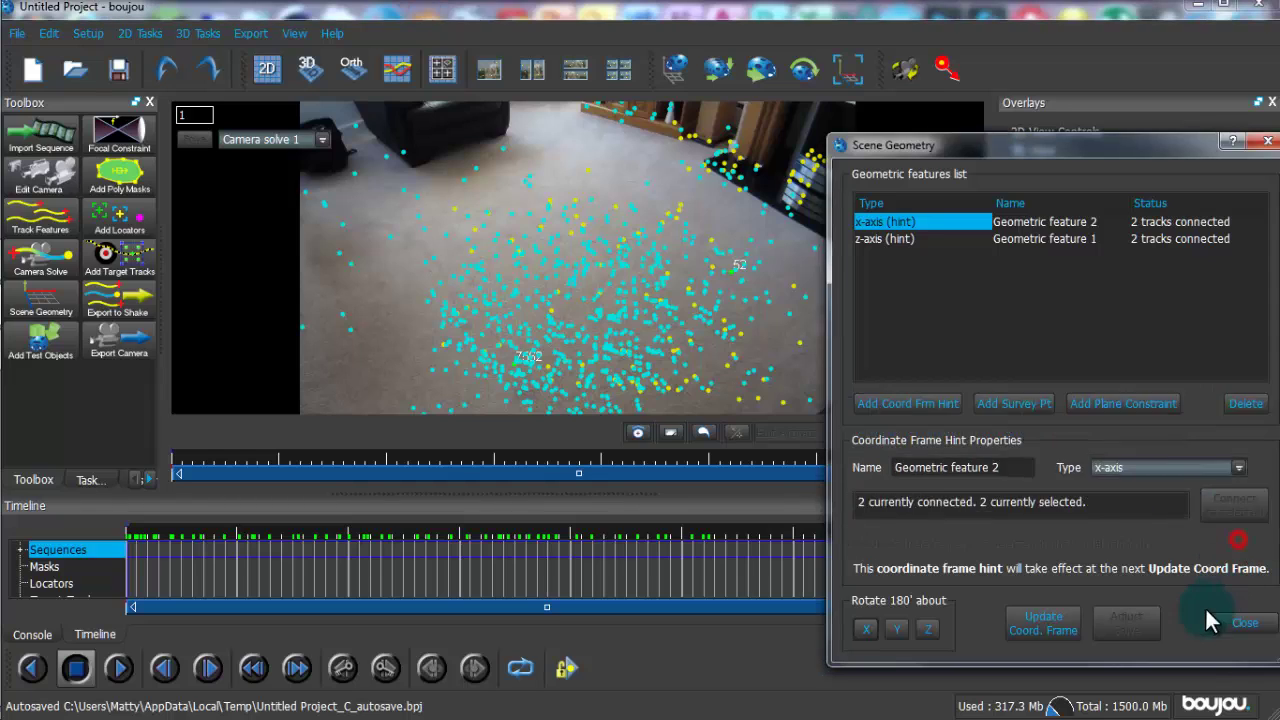
Add an Origin coordinate frame hint and connect it to a single carpet track near the crossing of the two axes.
left_click(930, 432)
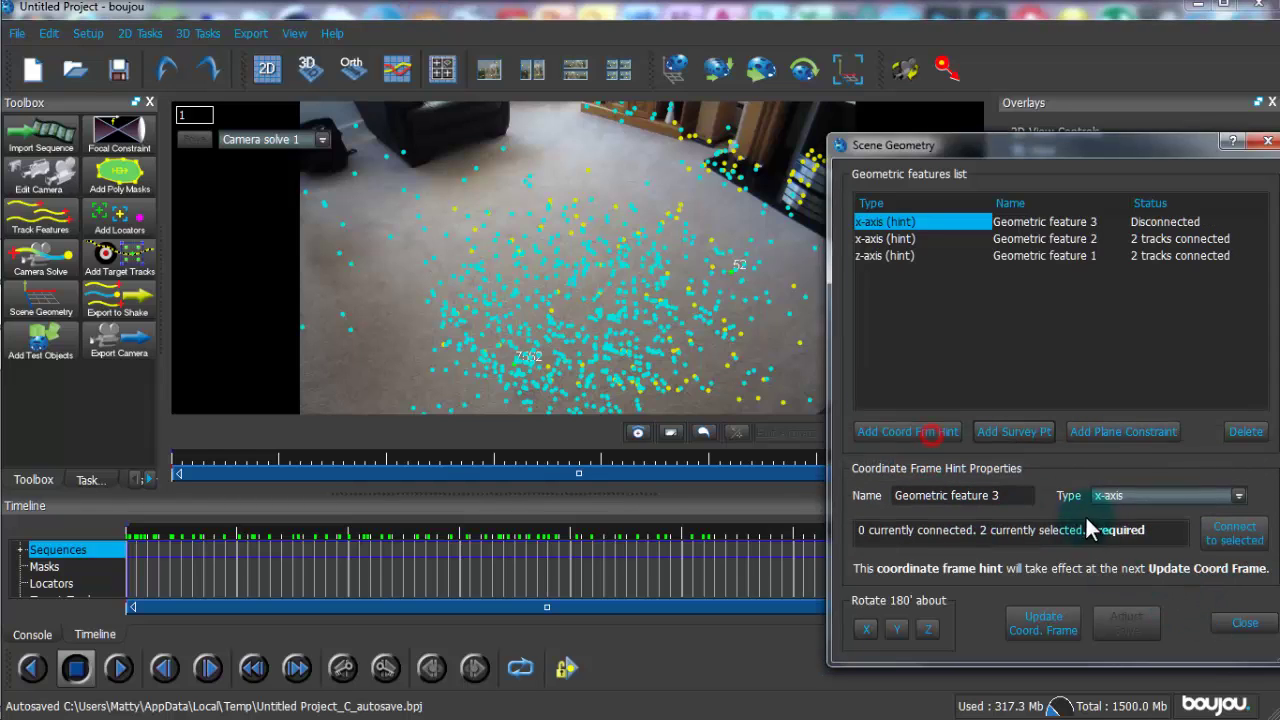
left_click(1135, 499)
left_click(1145, 510)
left_click(597, 307)
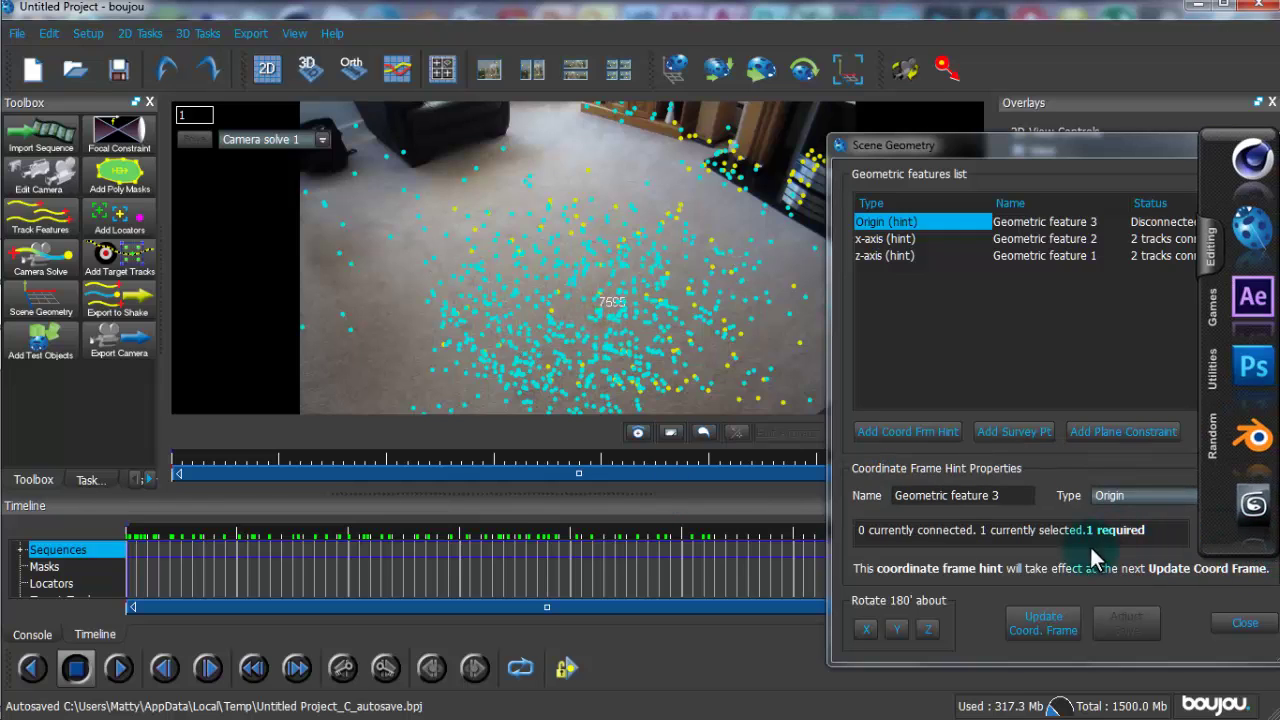
left_click(1232, 538)
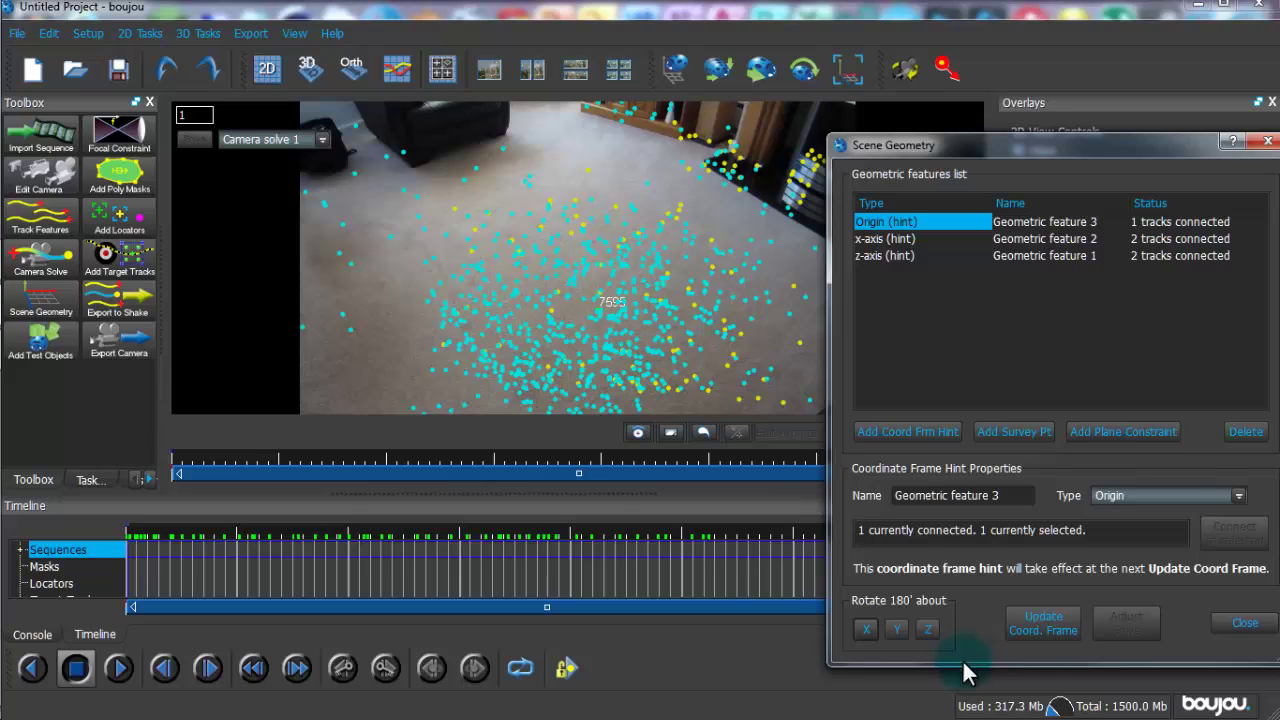
Update the coordinate frame with the new hints and close the Scene Geometry dialog.
left_click(1072, 618)
left_click(1059, 619)
left_click(1240, 624)
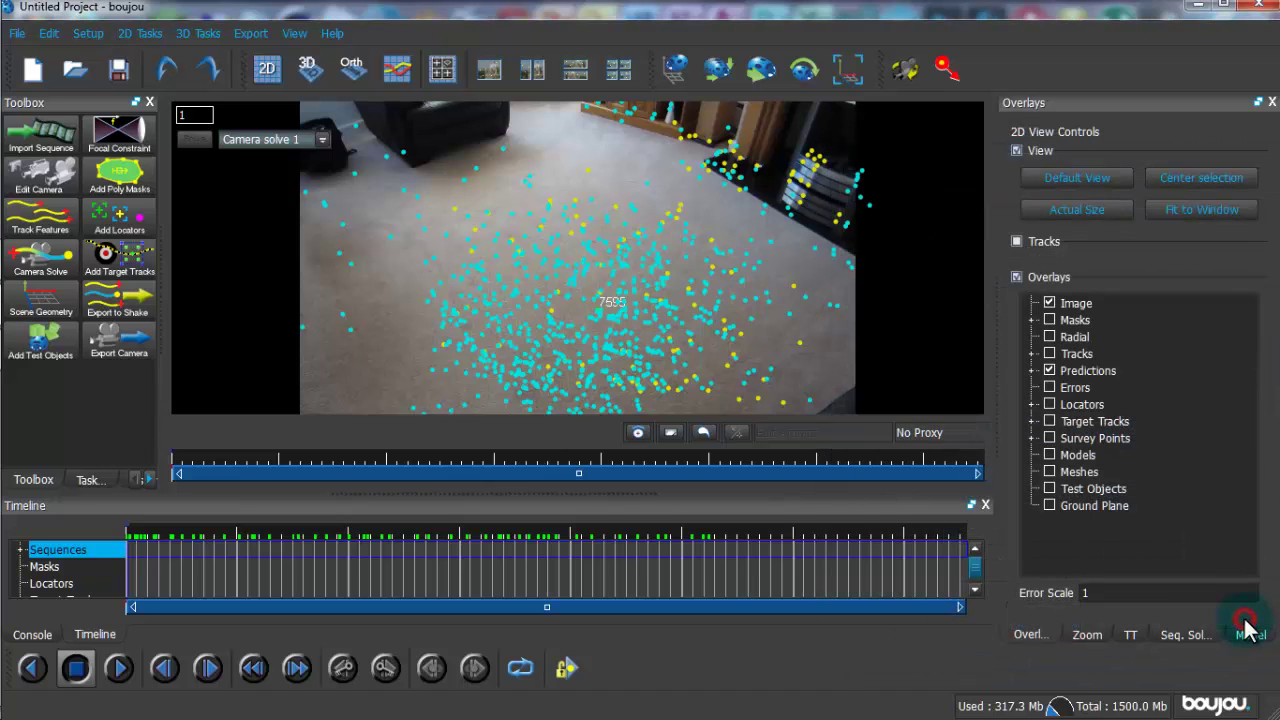
Add a Ladybird test object to the scene and scrub the timeline to check how it sticks to the floor.
left_click(44, 338)
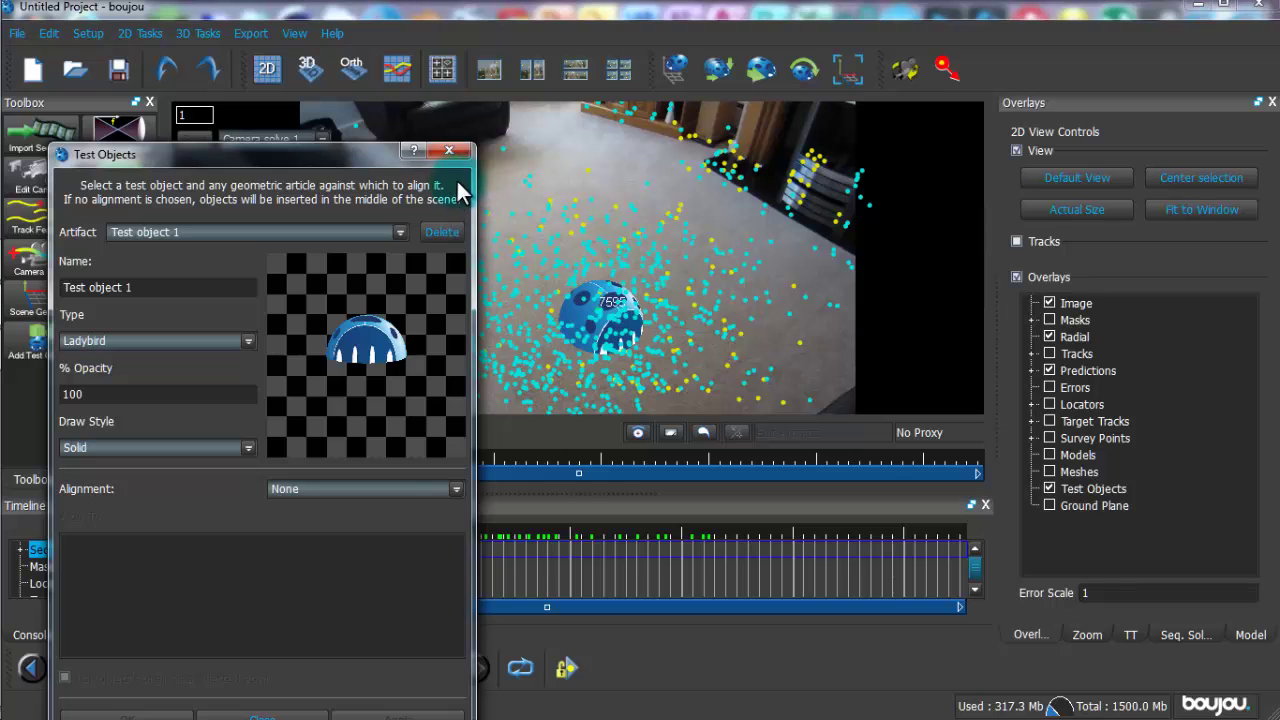
left_click(452, 156)
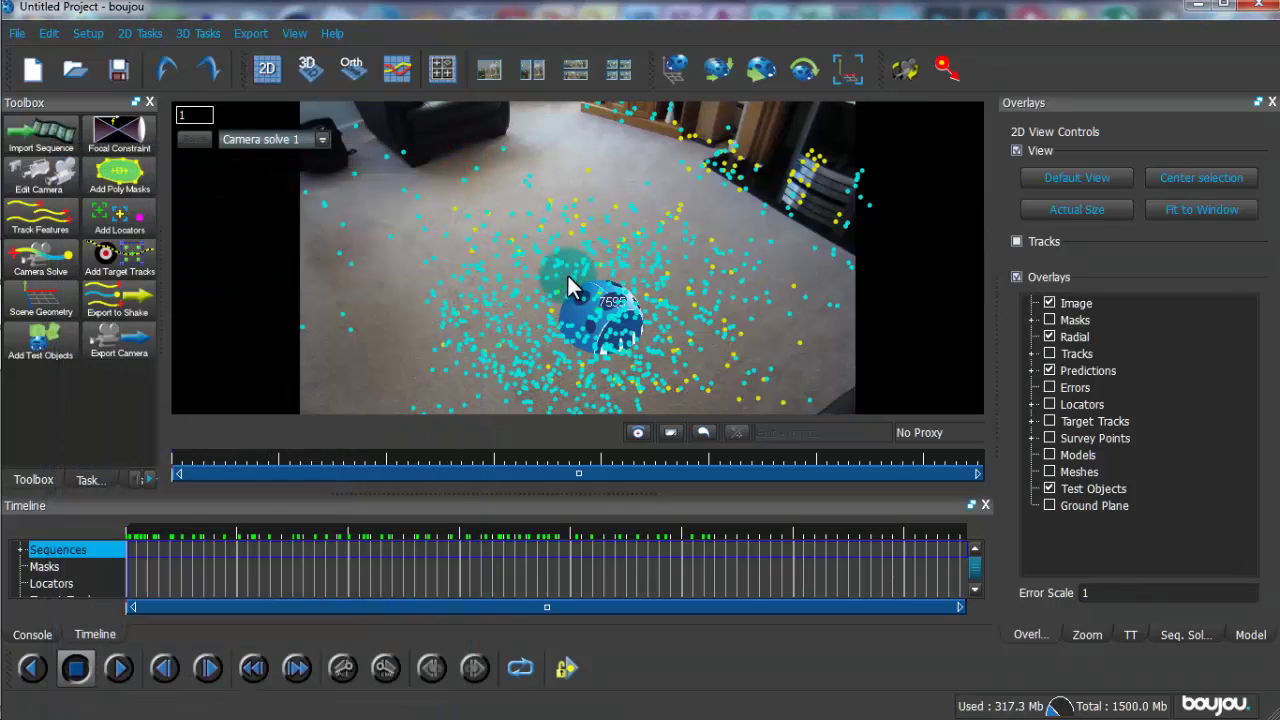
left_click(211, 547)
left_click_drag(322, 553, 131, 545)
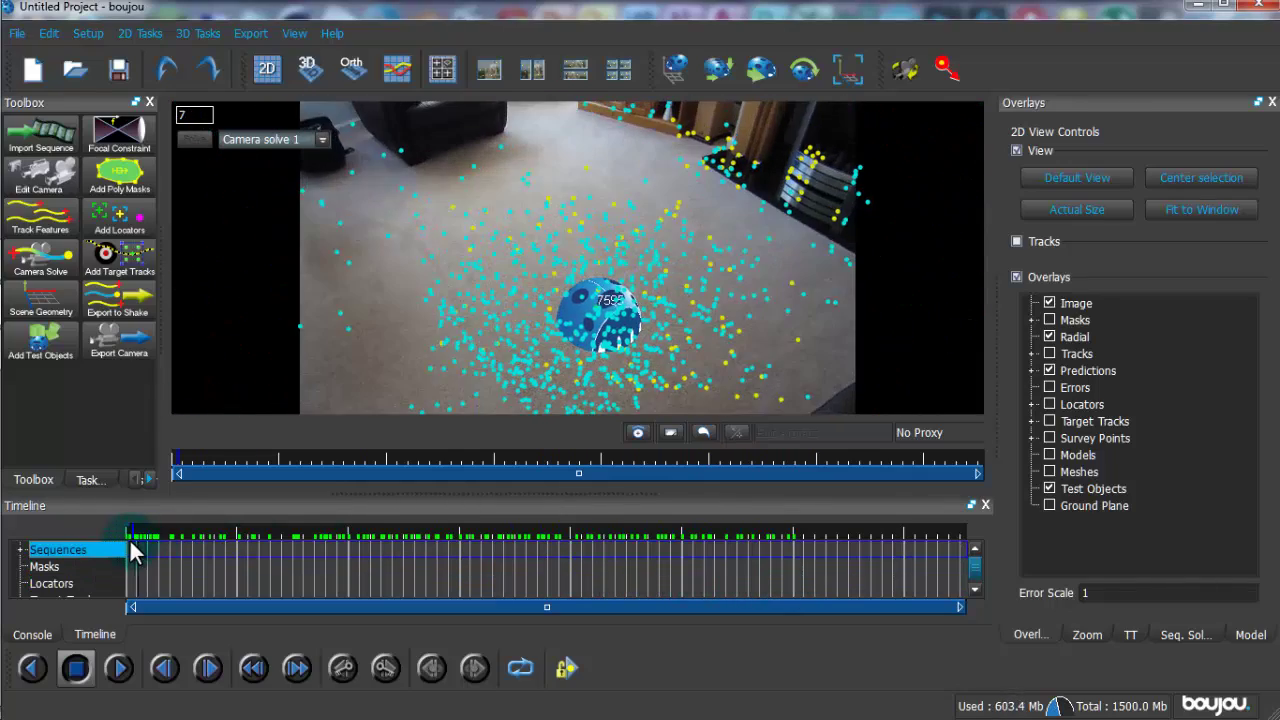
Start a camera export, enter a scene scale of 100 and choose Cinema 4D (*.c4d) as the export type.
left_click(122, 356)
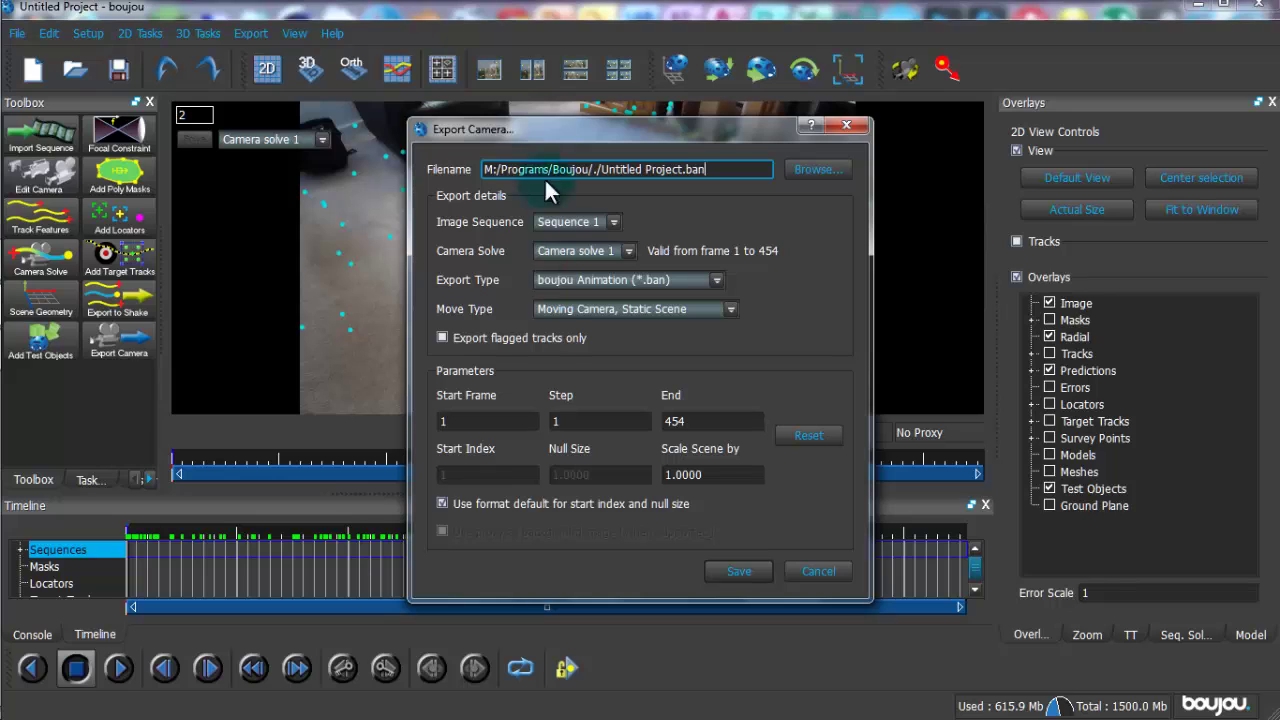
left_click(711, 472)
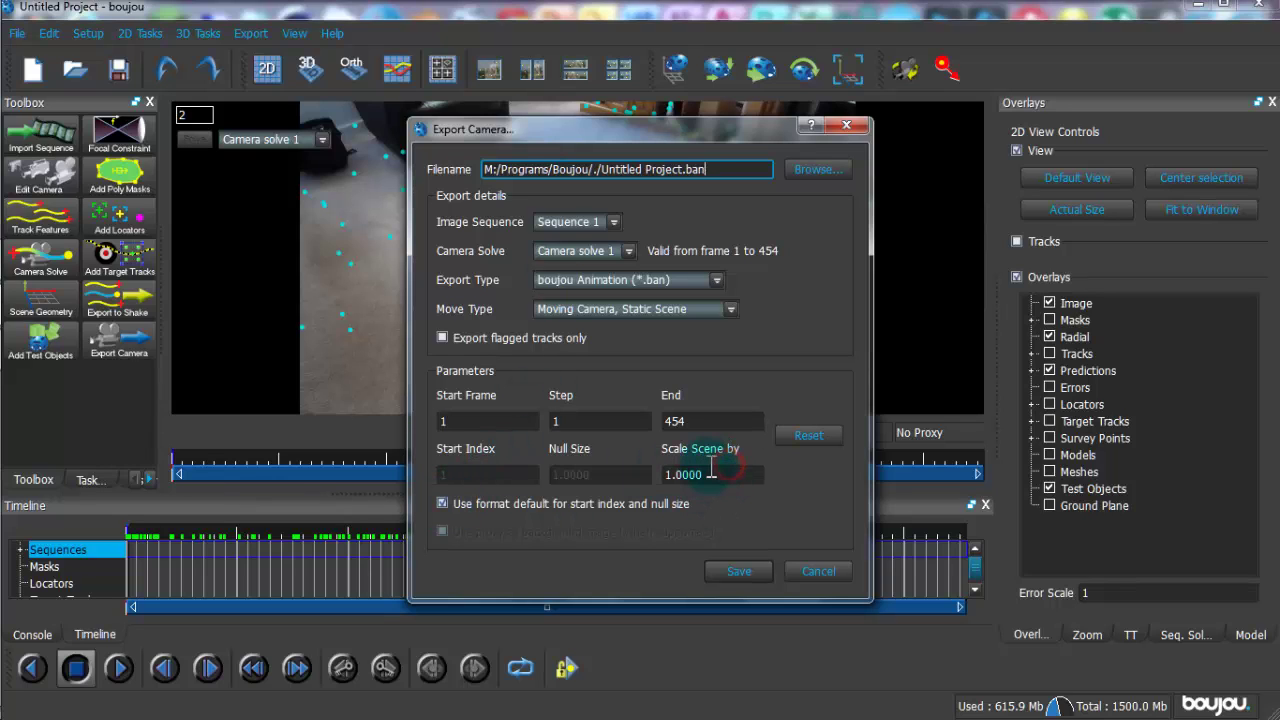
double_click(737, 475)
type("100")
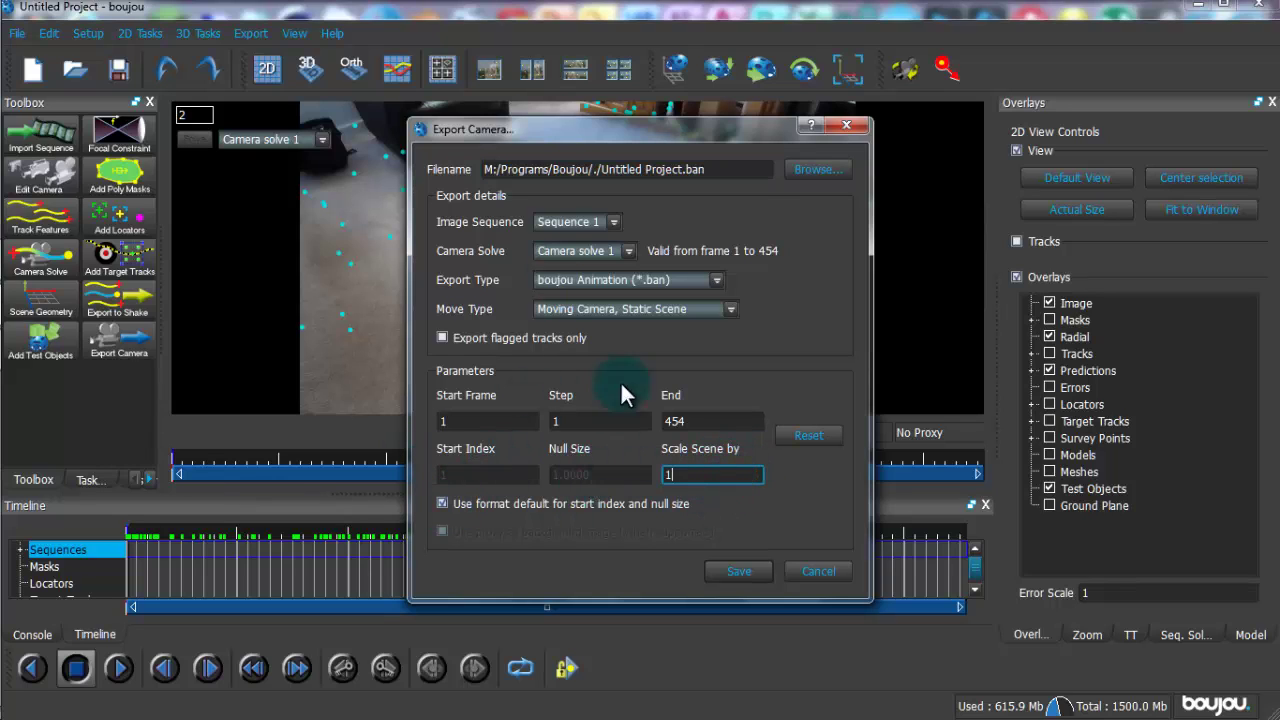
left_click(623, 280)
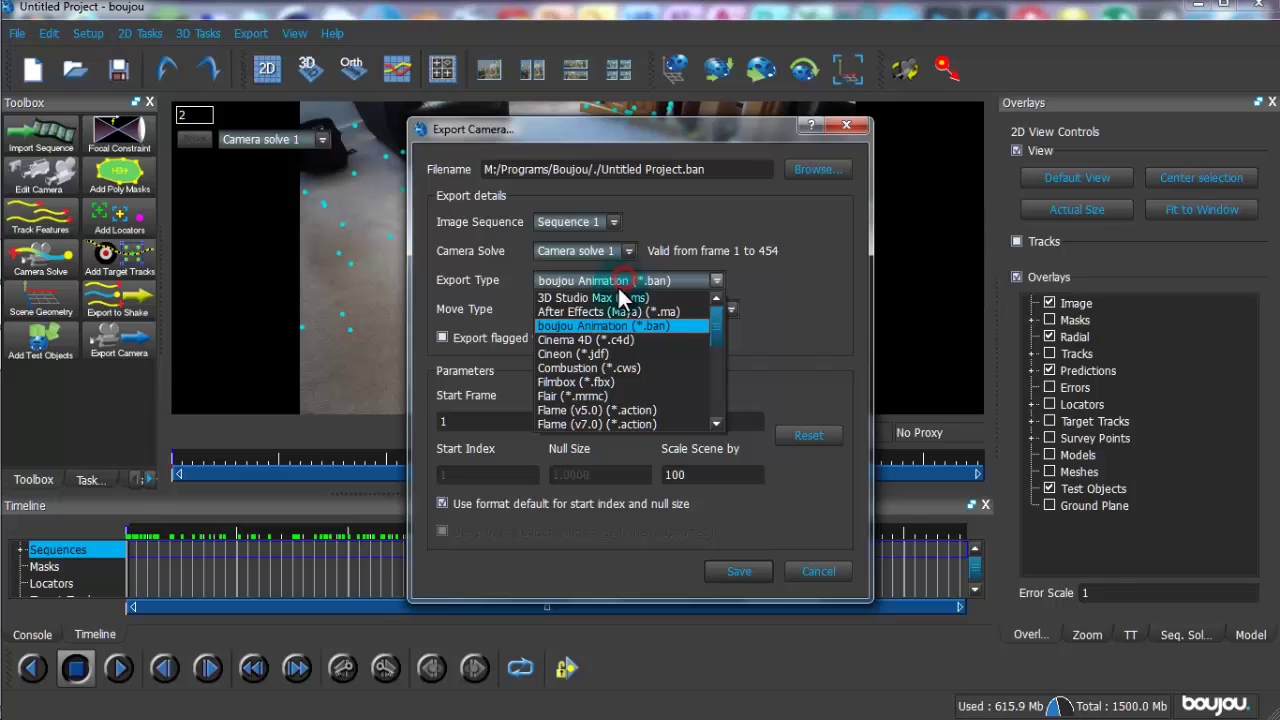
left_click(622, 340)
left_click(815, 171)
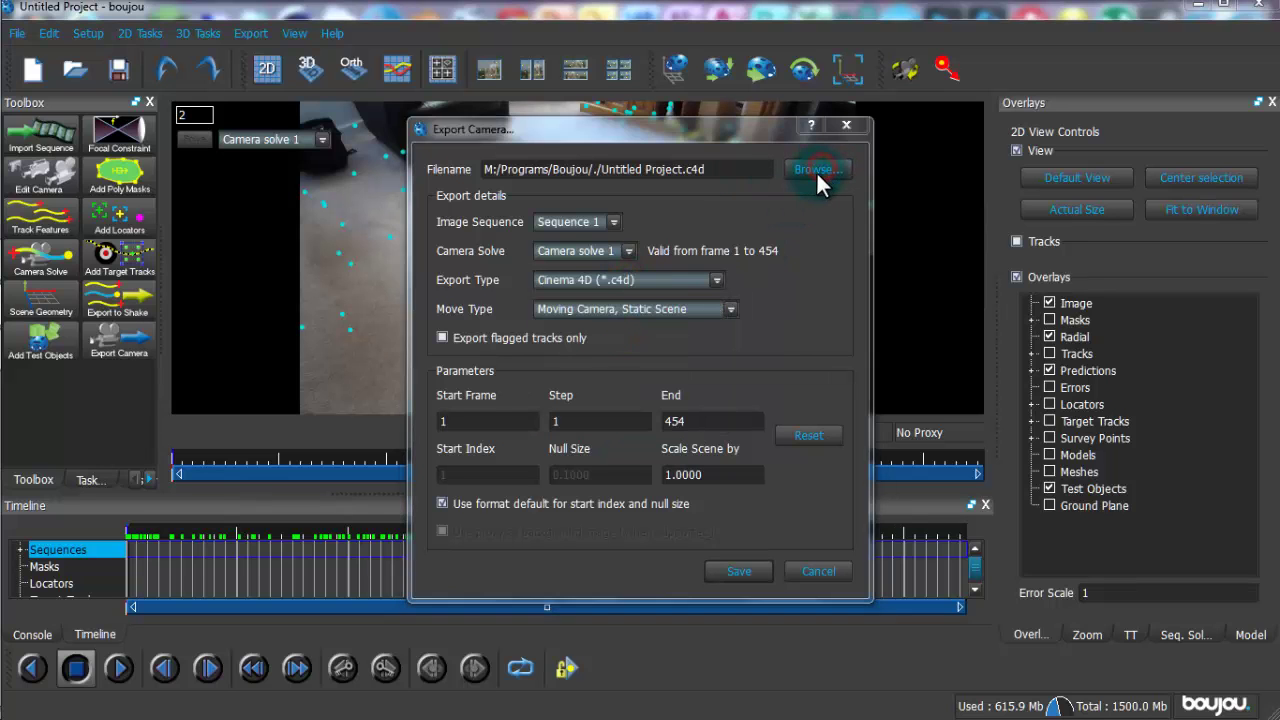
left_click(969, 154)
left_click(623, 280)
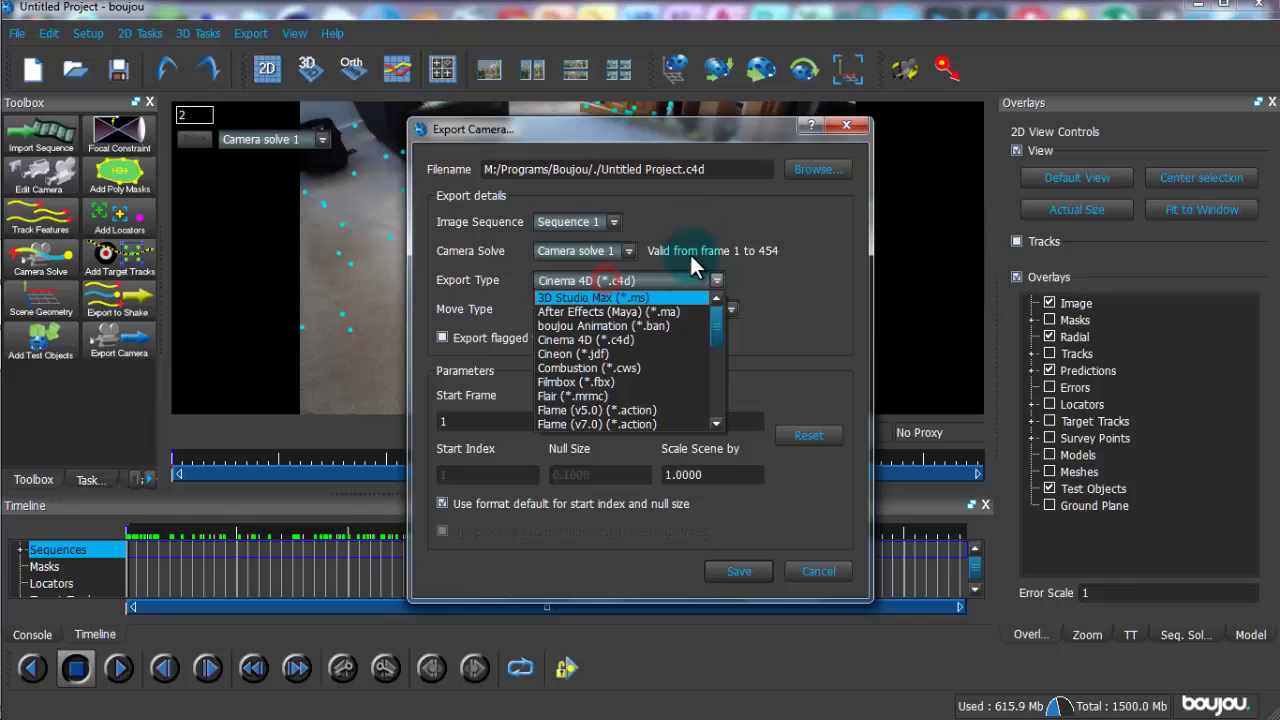
left_click(707, 475)
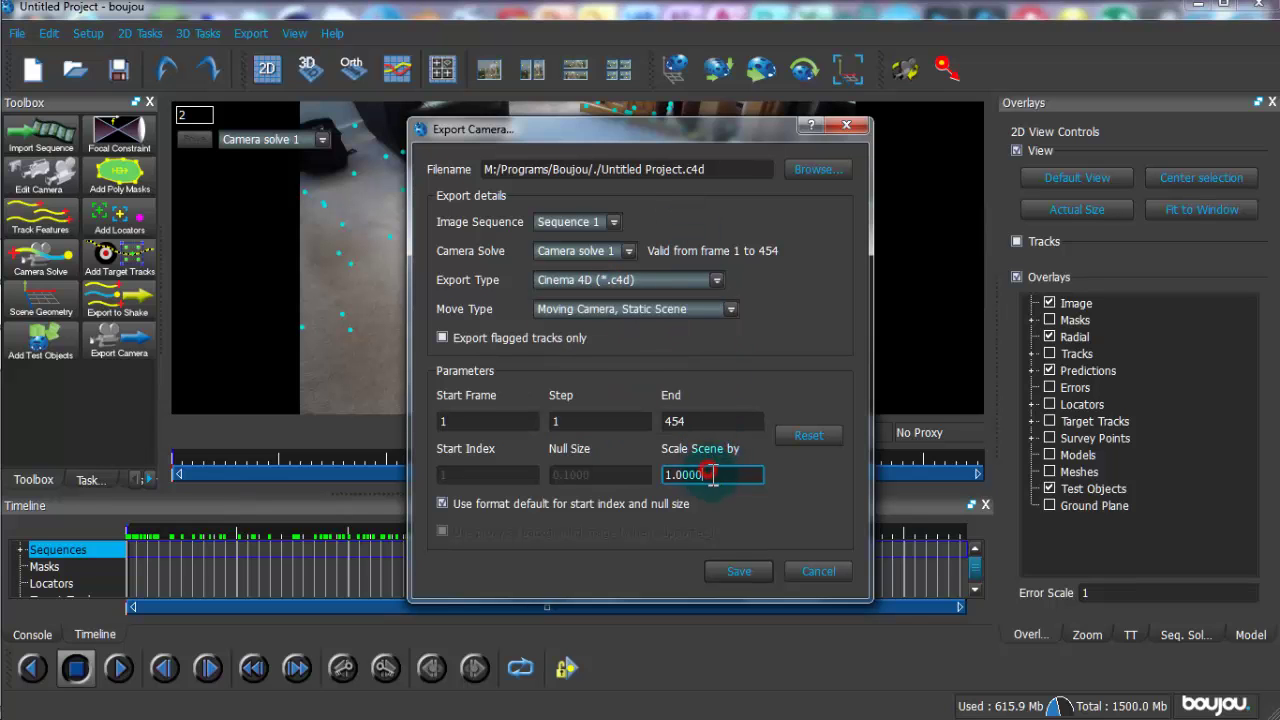
Set the camera export destination to a file named Tutorial on the Desktop.
left_click(792, 168)
scroll(545, 335, "up", 2)
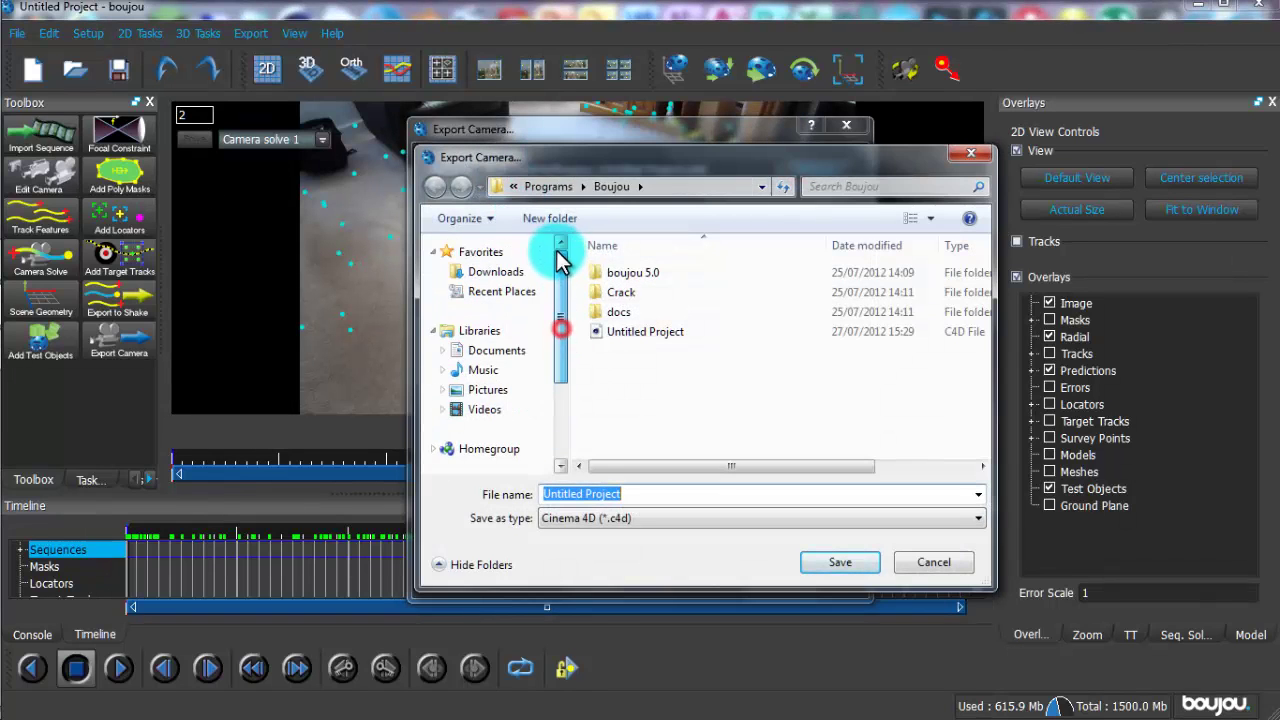
left_click(505, 186)
left_click(540, 245)
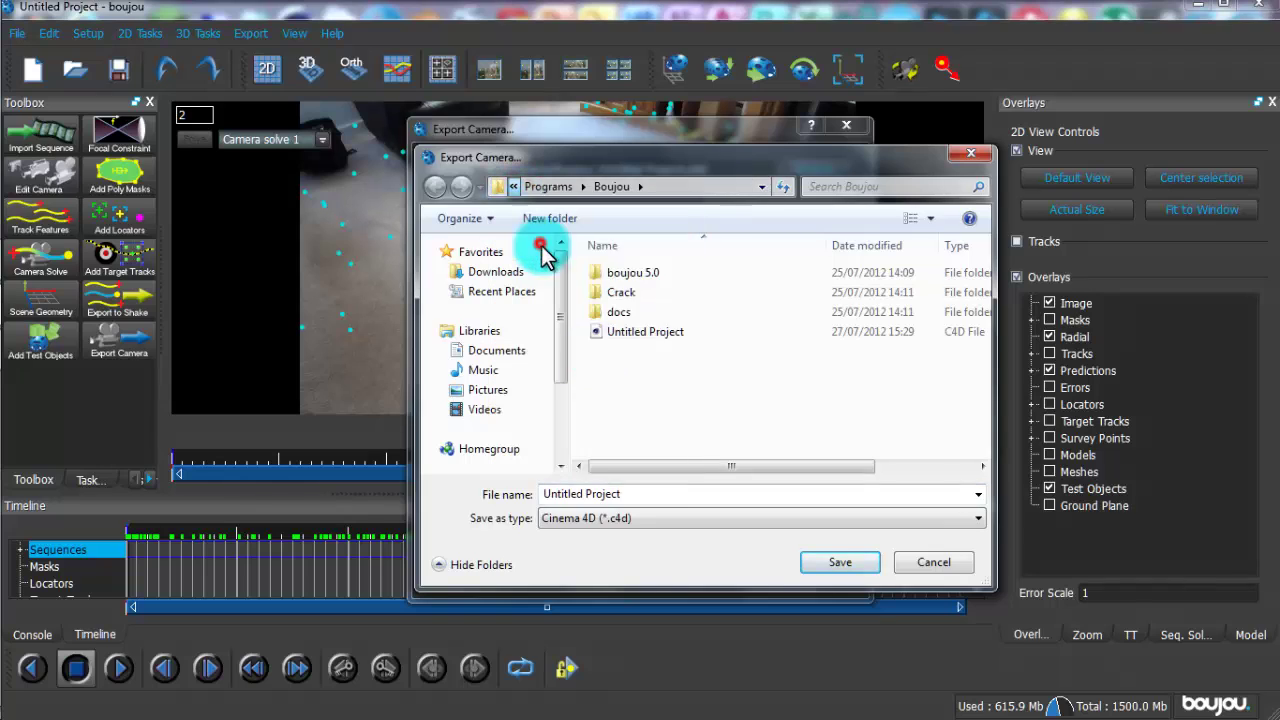
left_click(641, 488)
type("T")
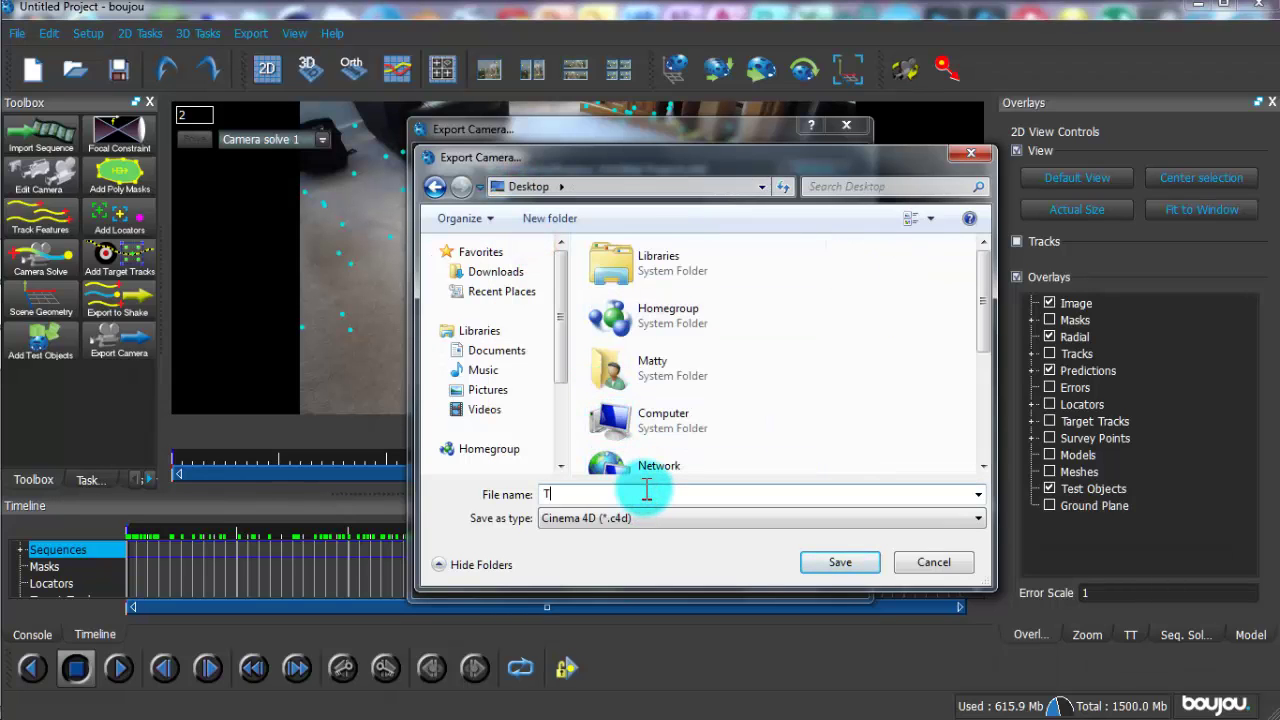
type("utorial")
left_click(818, 564)
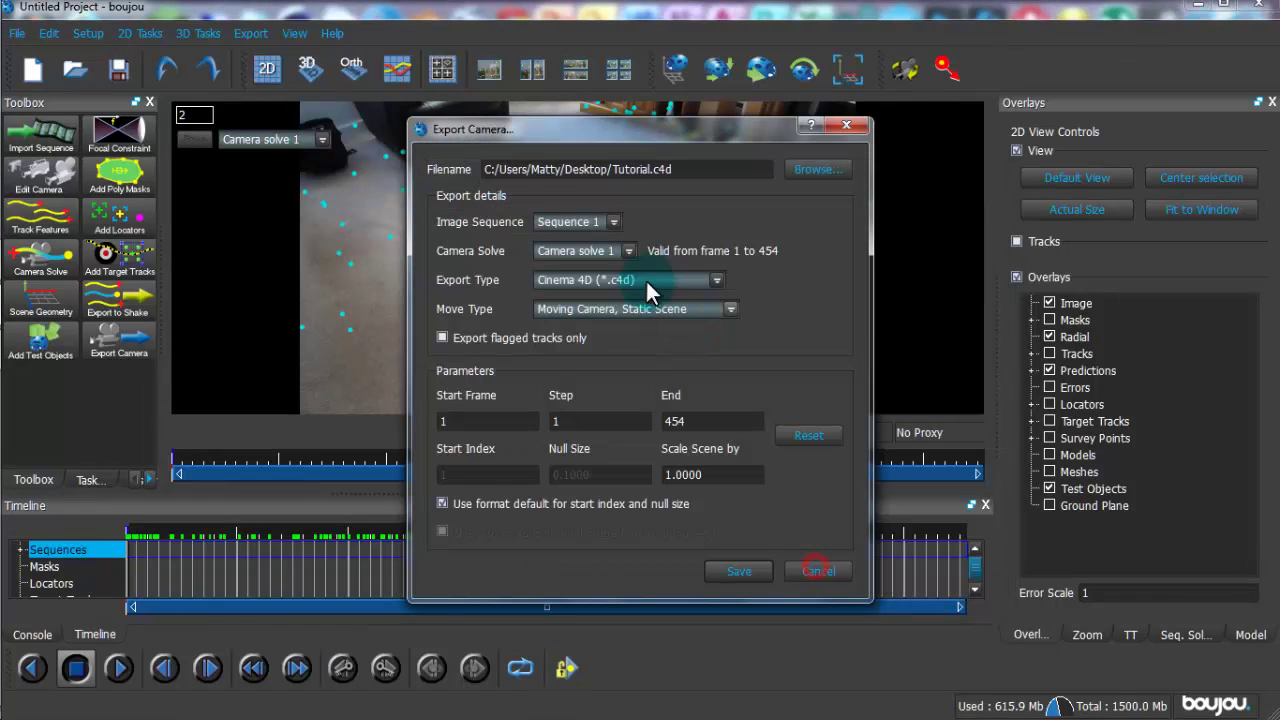
Disable the format default for start index and null size, set start index 0 and scene scale 100, and save the camera export.
left_click(585, 277)
left_click(613, 337)
left_click(443, 503)
left_click(450, 474)
type("0")
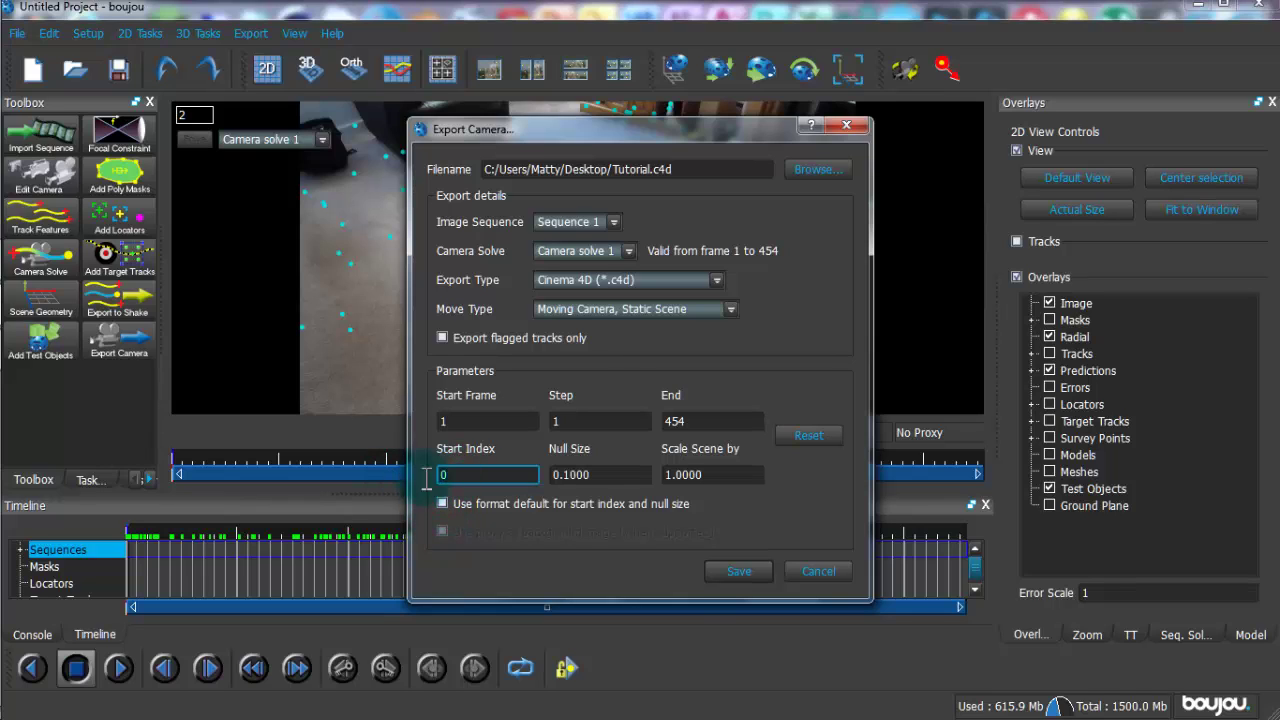
left_click(735, 482)
type("10")
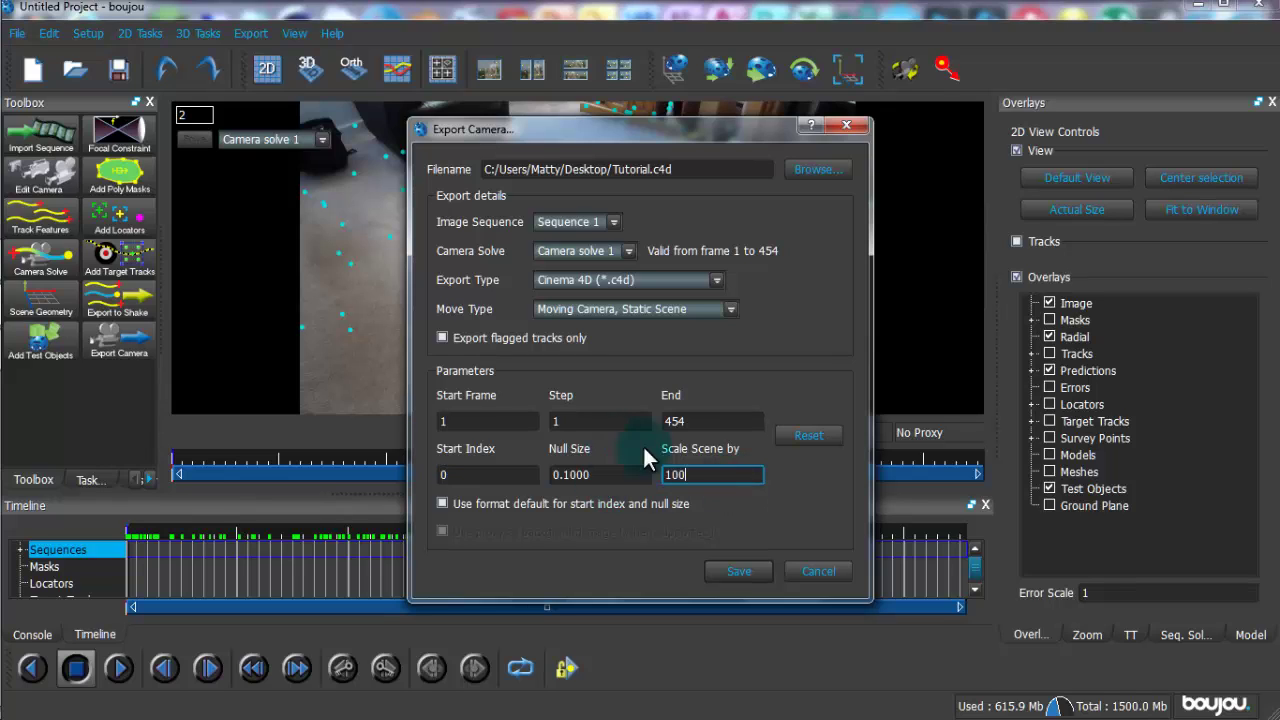
left_click(747, 566)
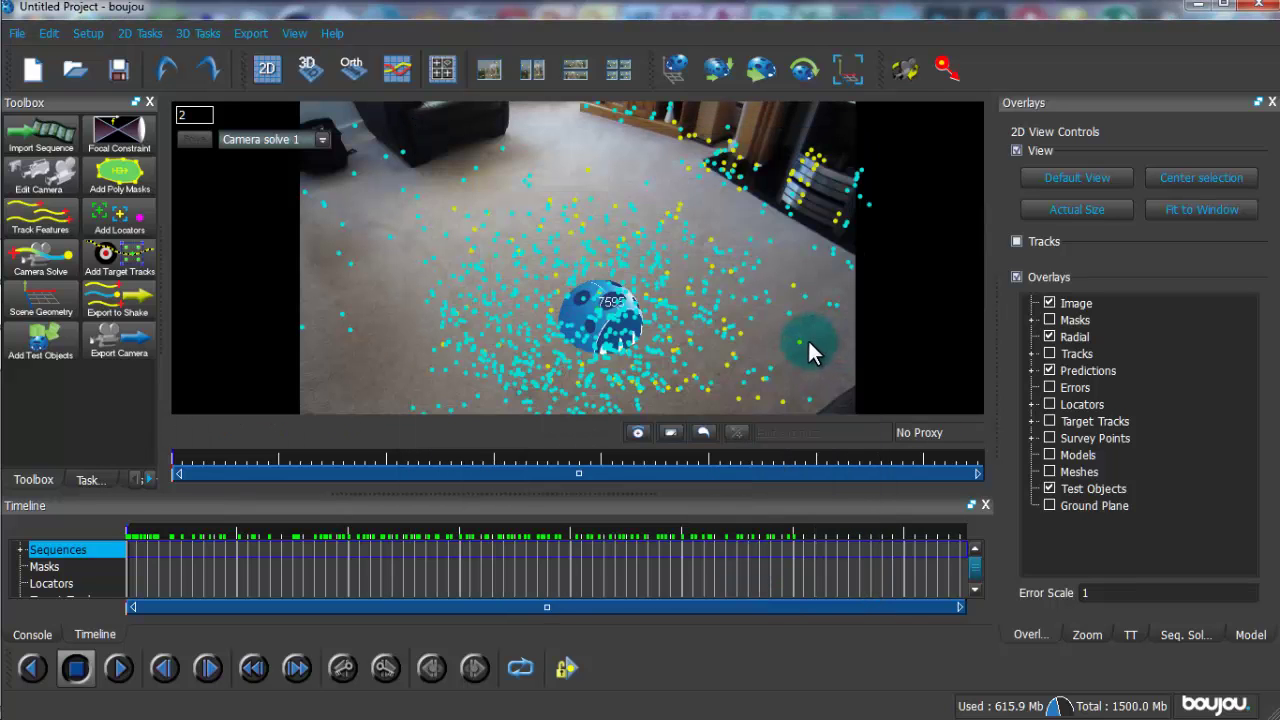
Close boujou without saving the project and place the exported Tutorial file beside New folder (2) on the desktop.
left_click(1257, 5)
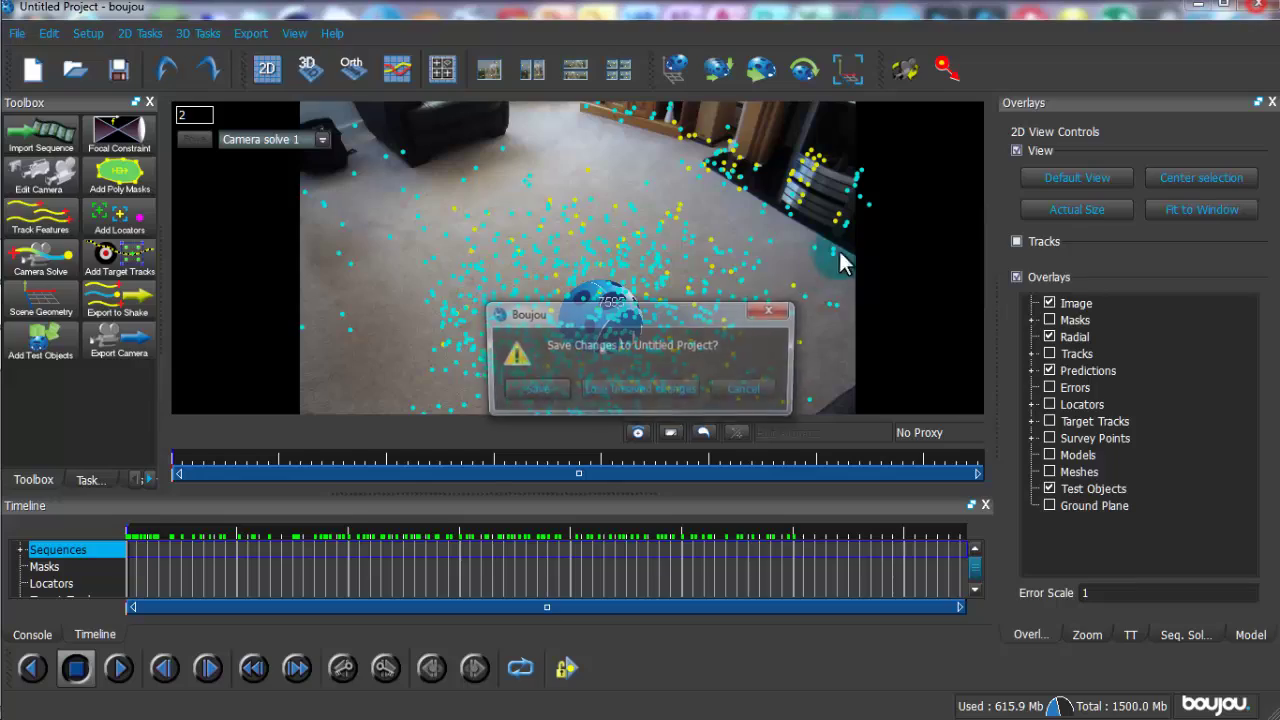
left_click(652, 389)
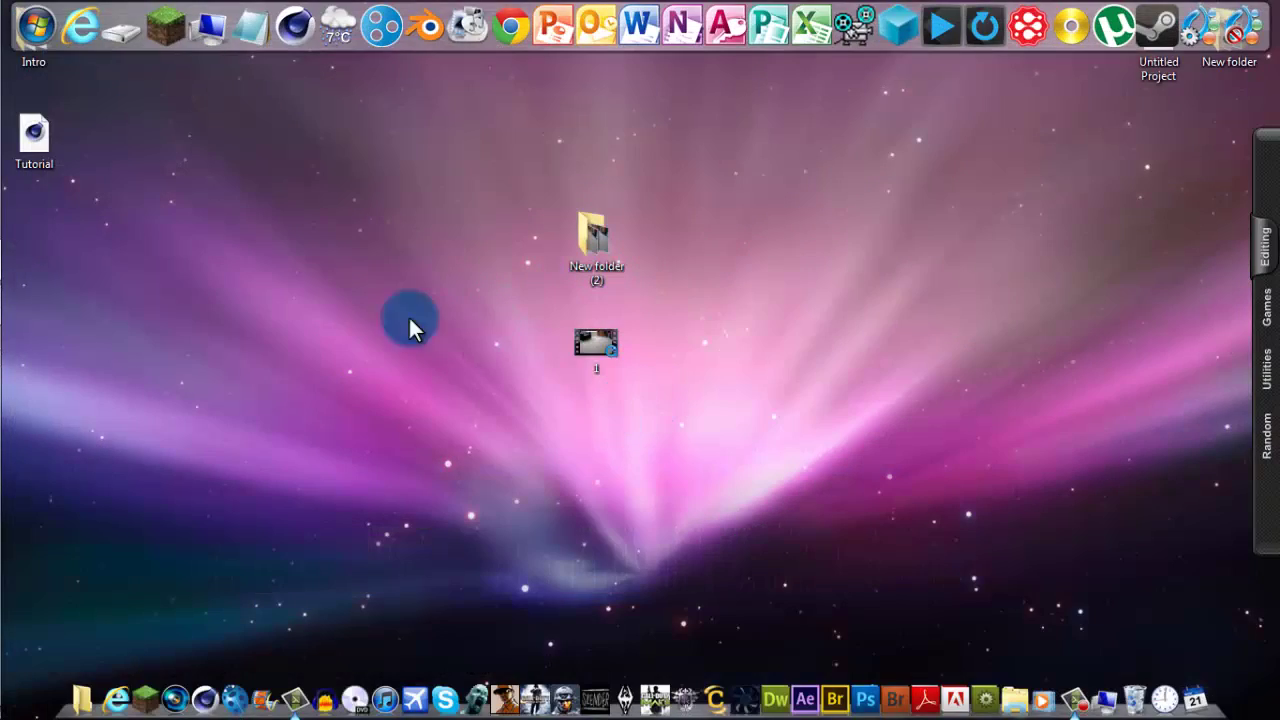
left_click_drag(32, 158, 716, 285)
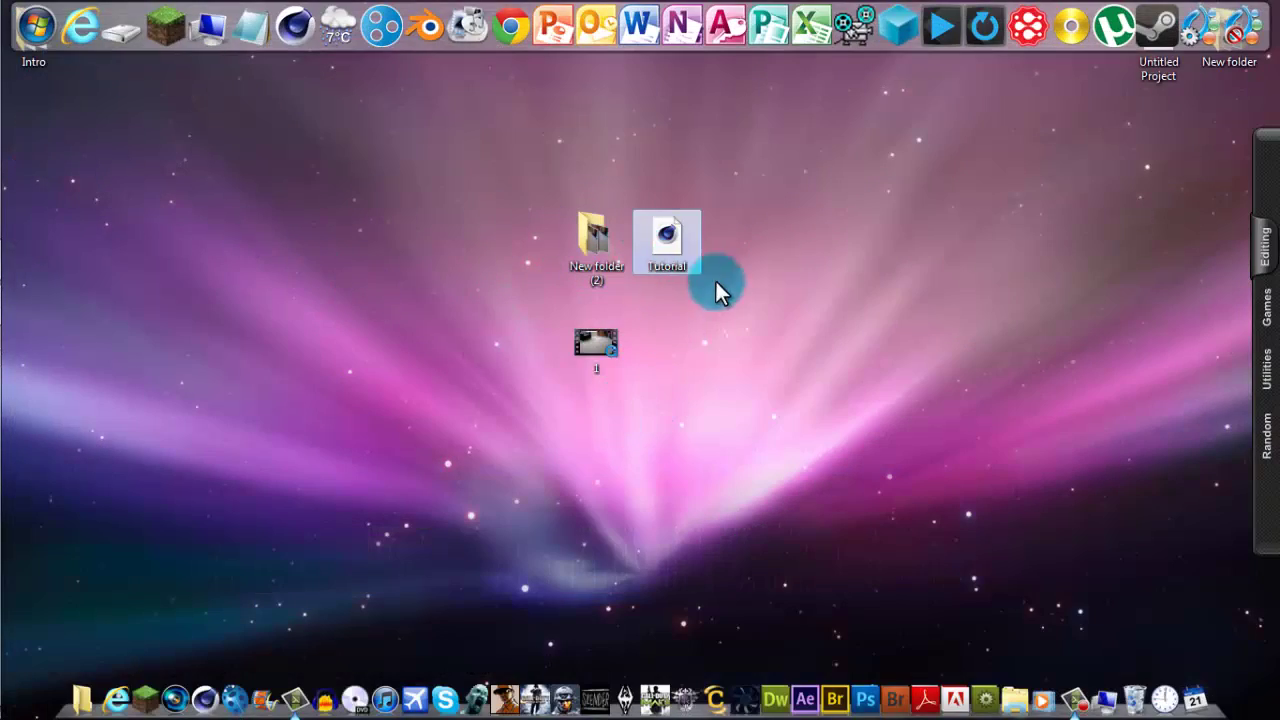
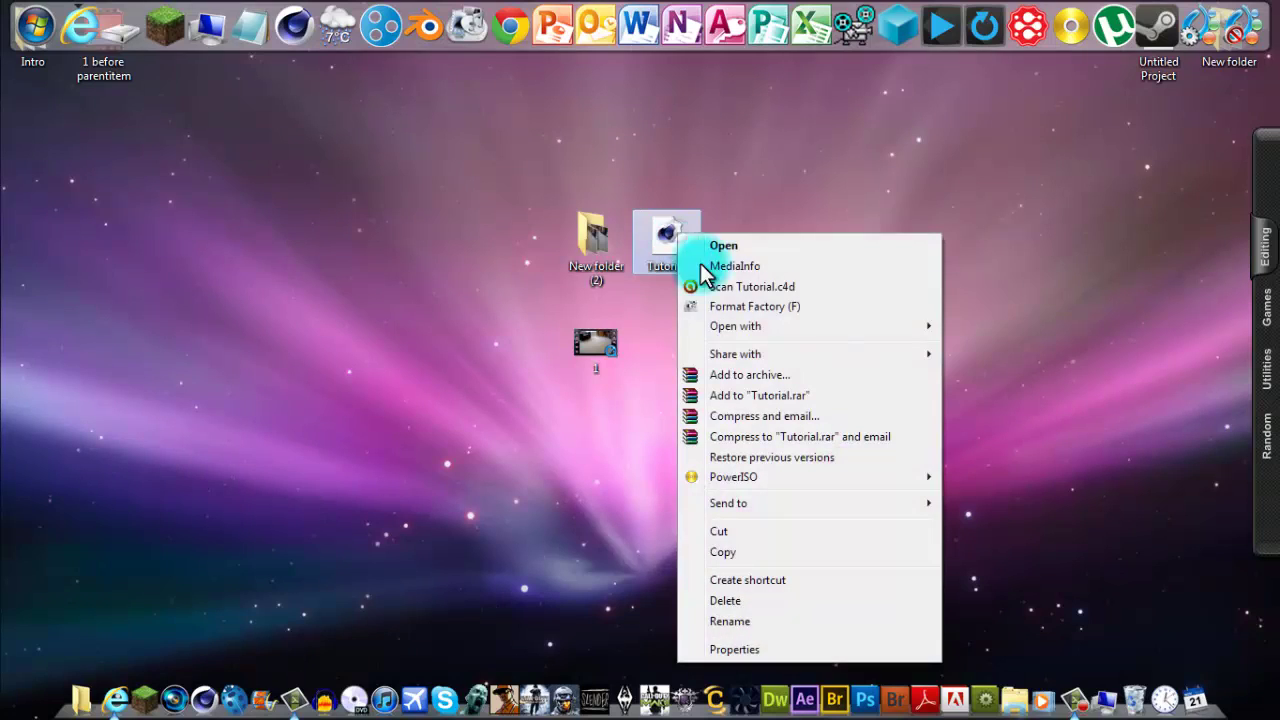
Open the Tutorial file from the desktop in Notepad and find the value -3.141593.
mouse_move(740, 334)
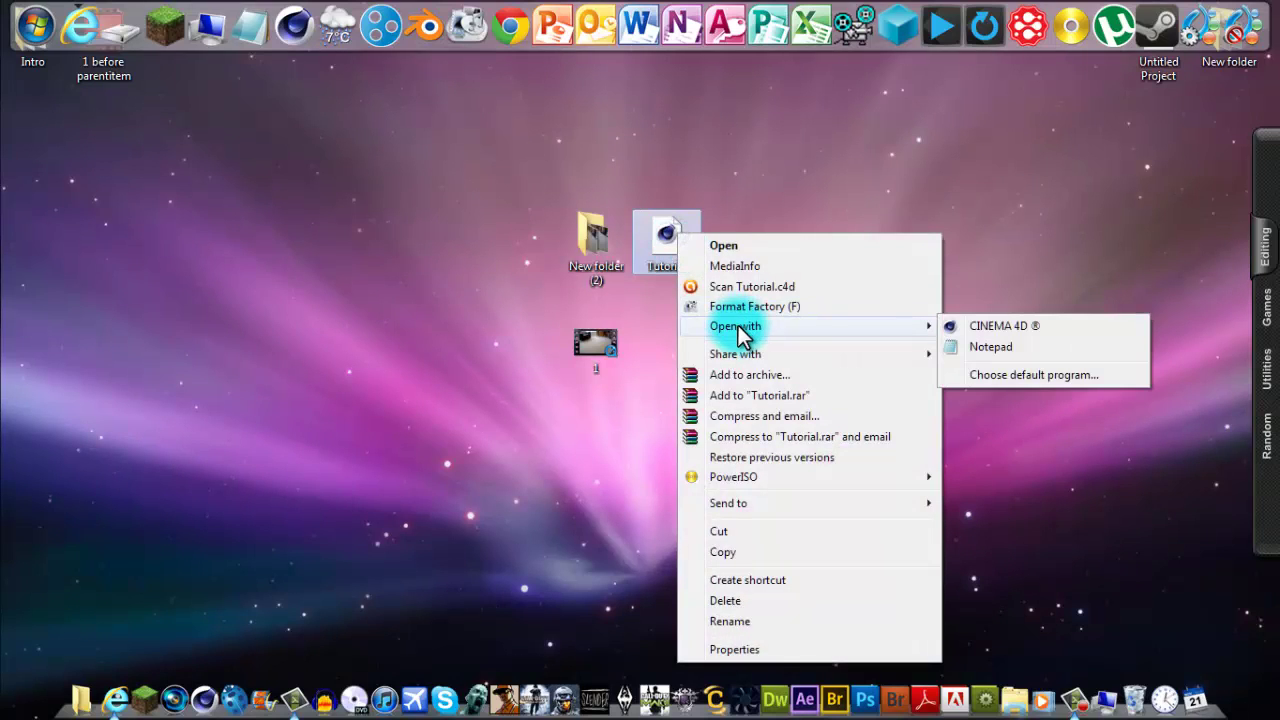
left_click(985, 346)
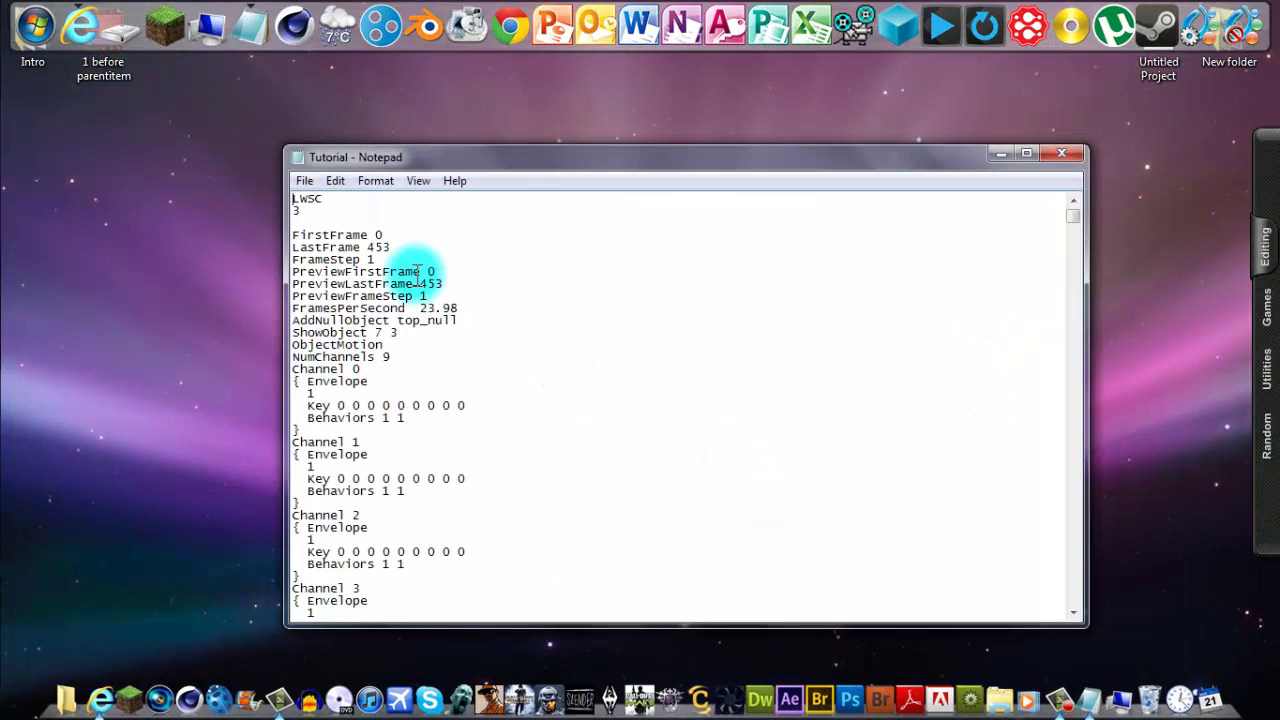
left_click(335, 181)
left_click(403, 318)
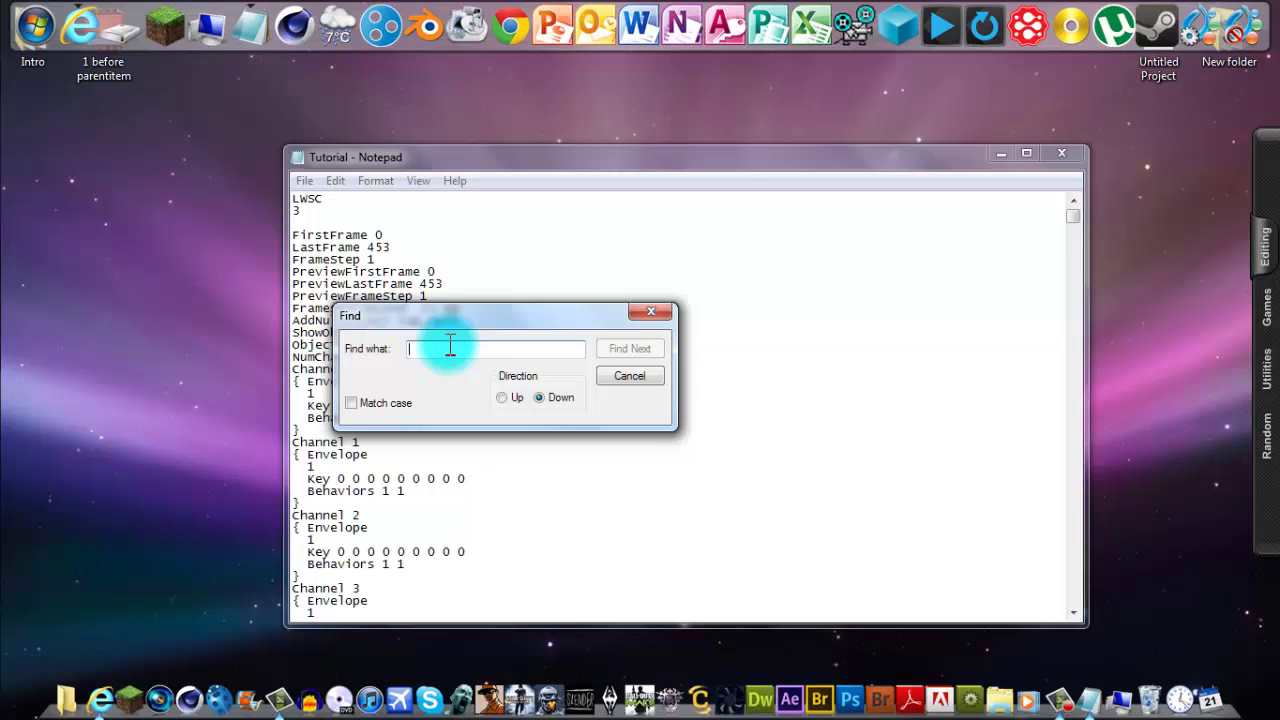
type("-3.141593")
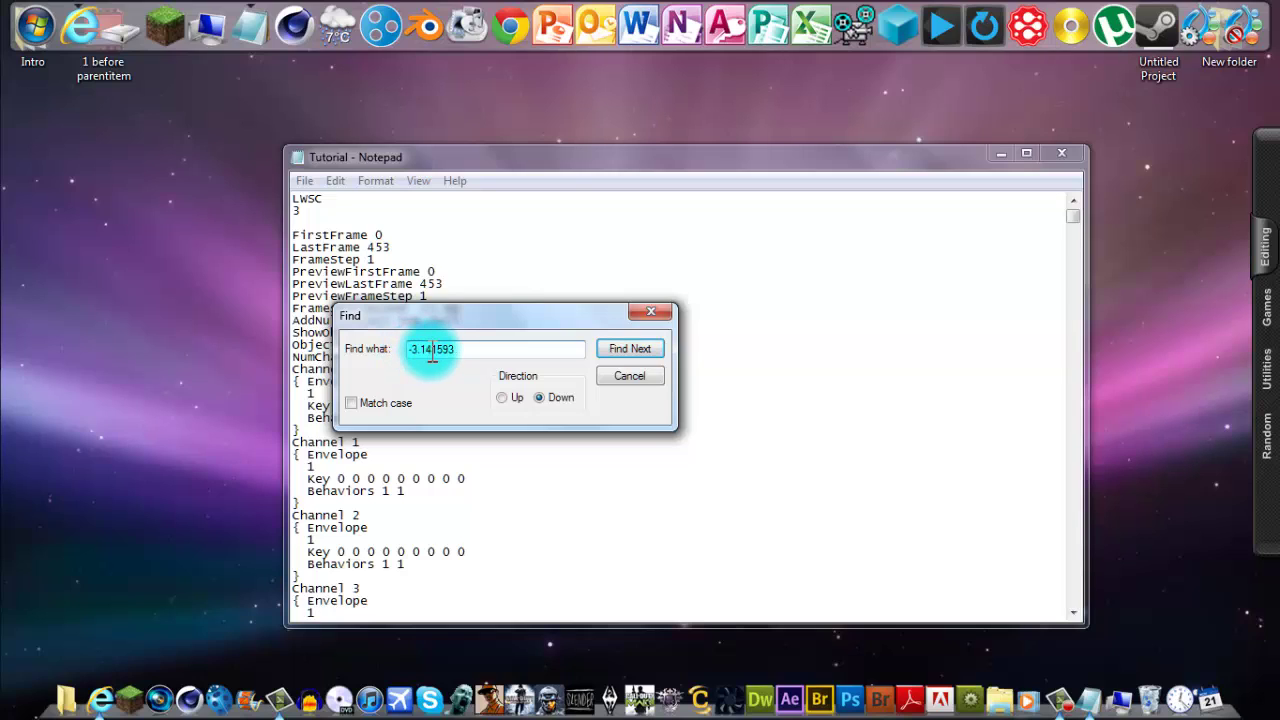
left_click(630, 349)
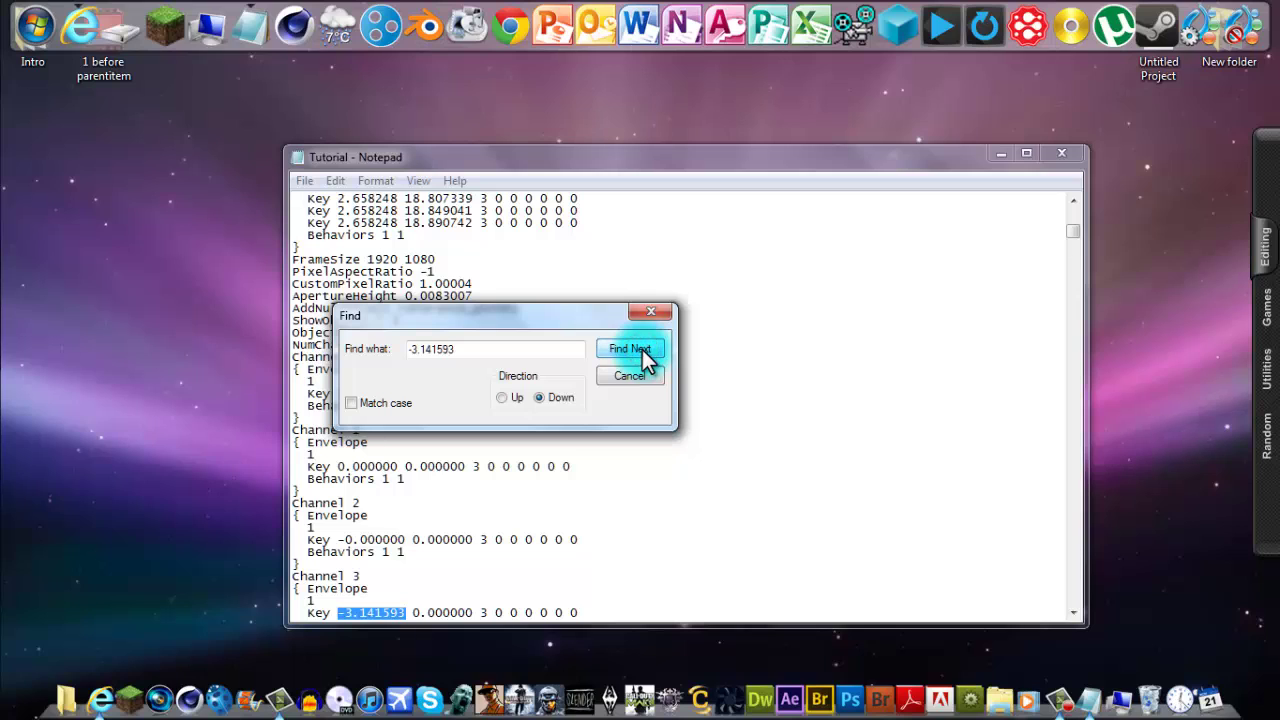
left_click(652, 313)
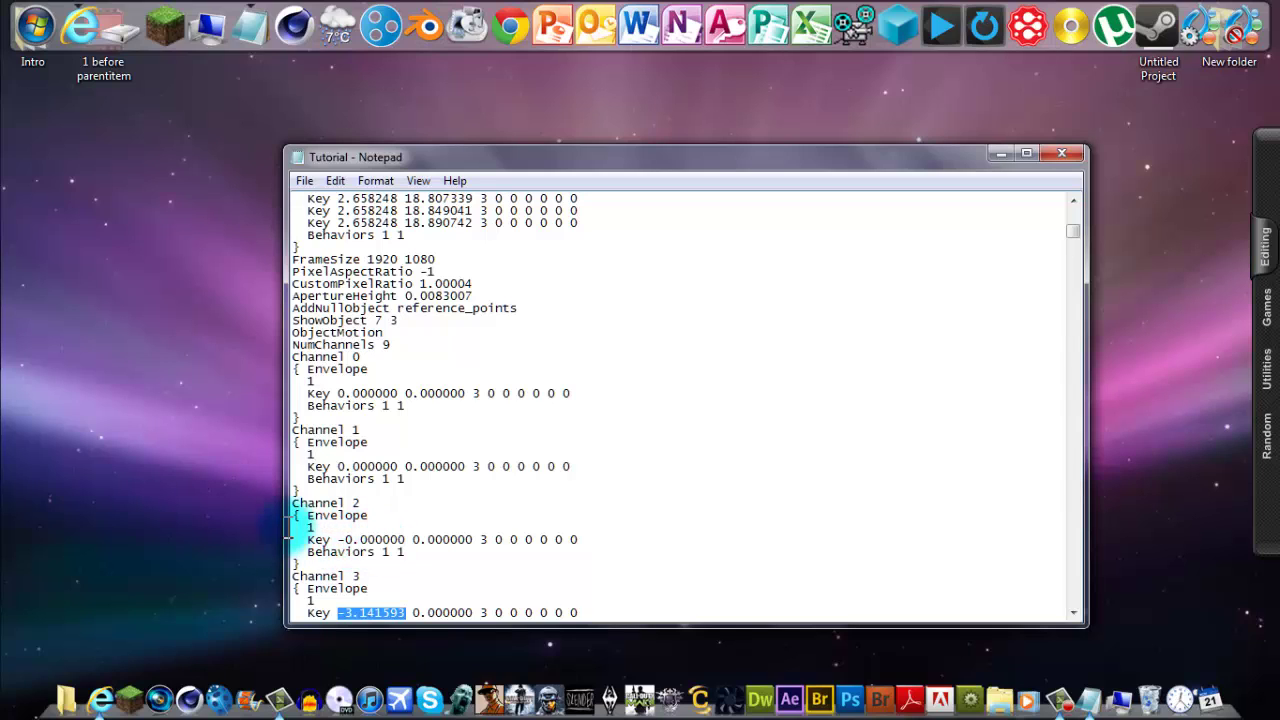
Remove the minus sign from the first Channel 2 key value under reference_points and copy the resulting 0.000000.
left_click(345, 540)
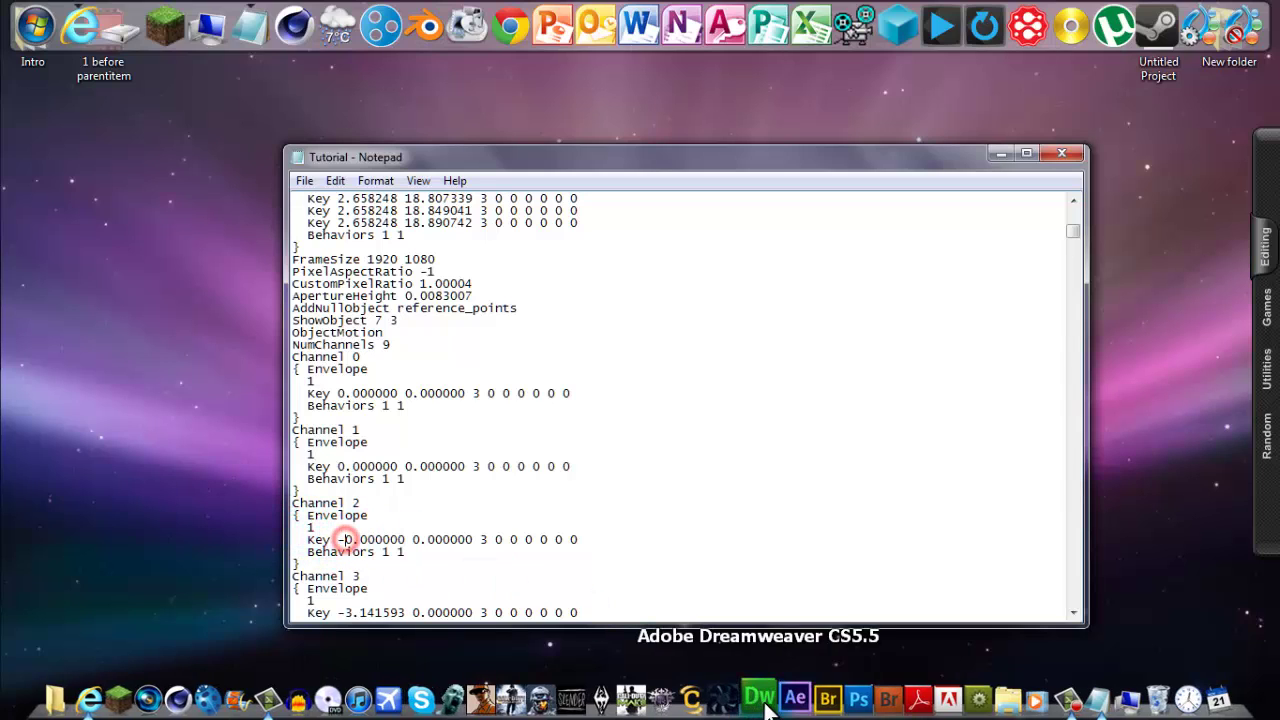
key("BackSpace")
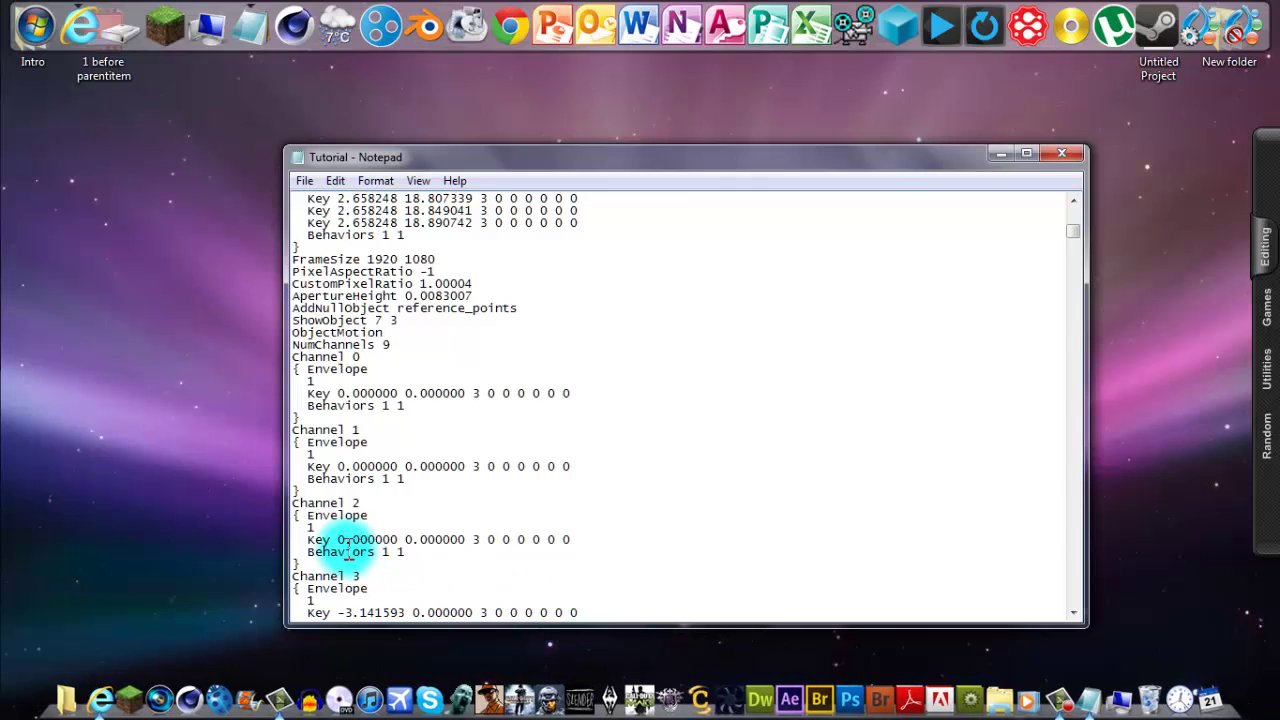
left_click_drag(340, 540, 397, 540)
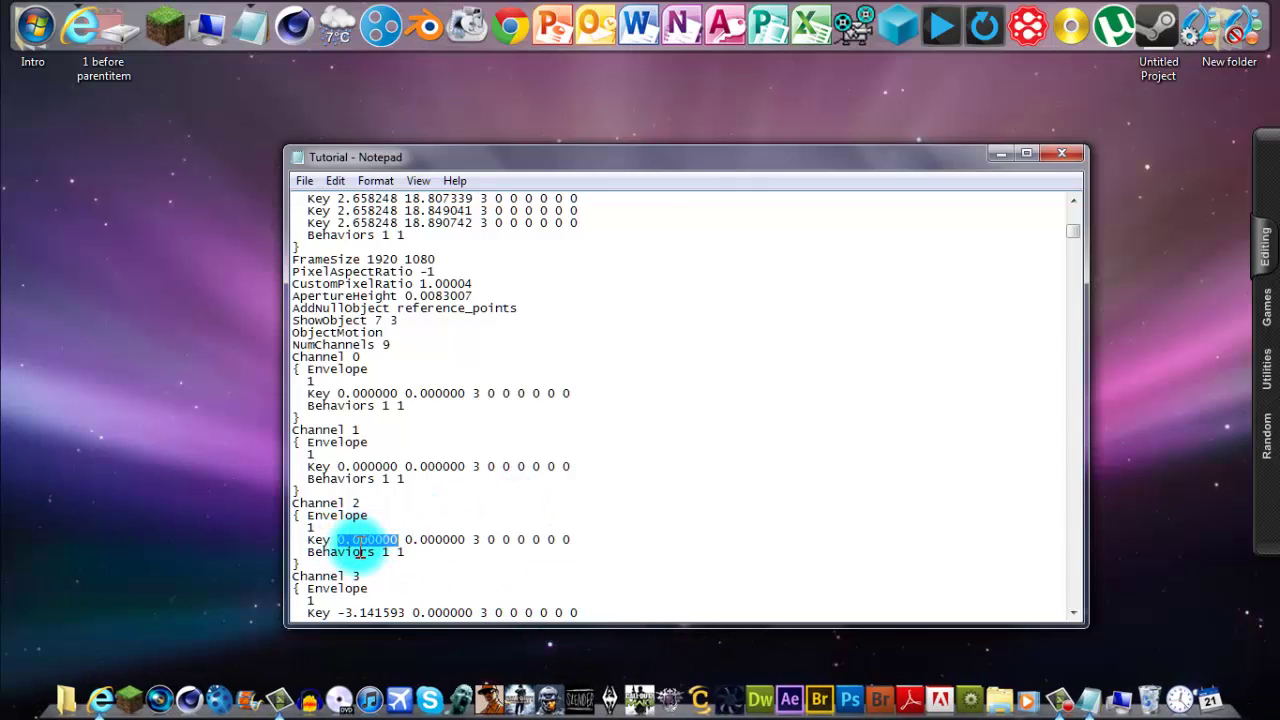
right_click(362, 540)
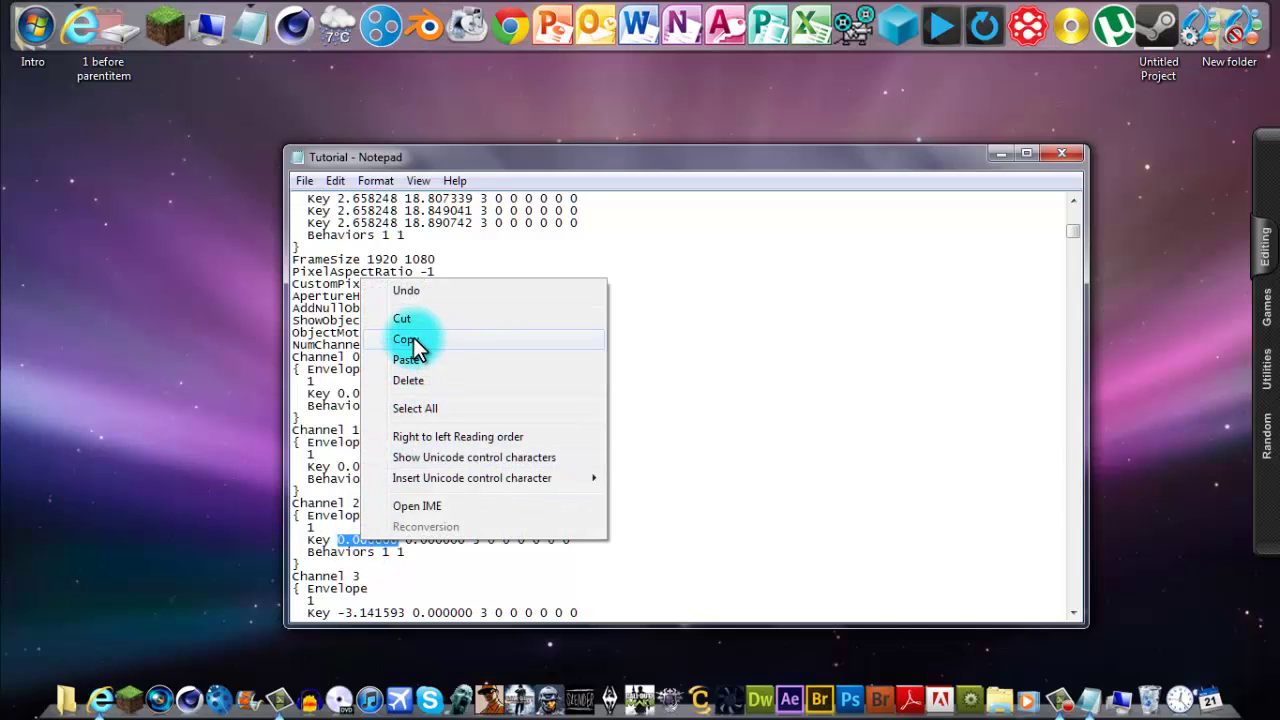
left_click(408, 340)
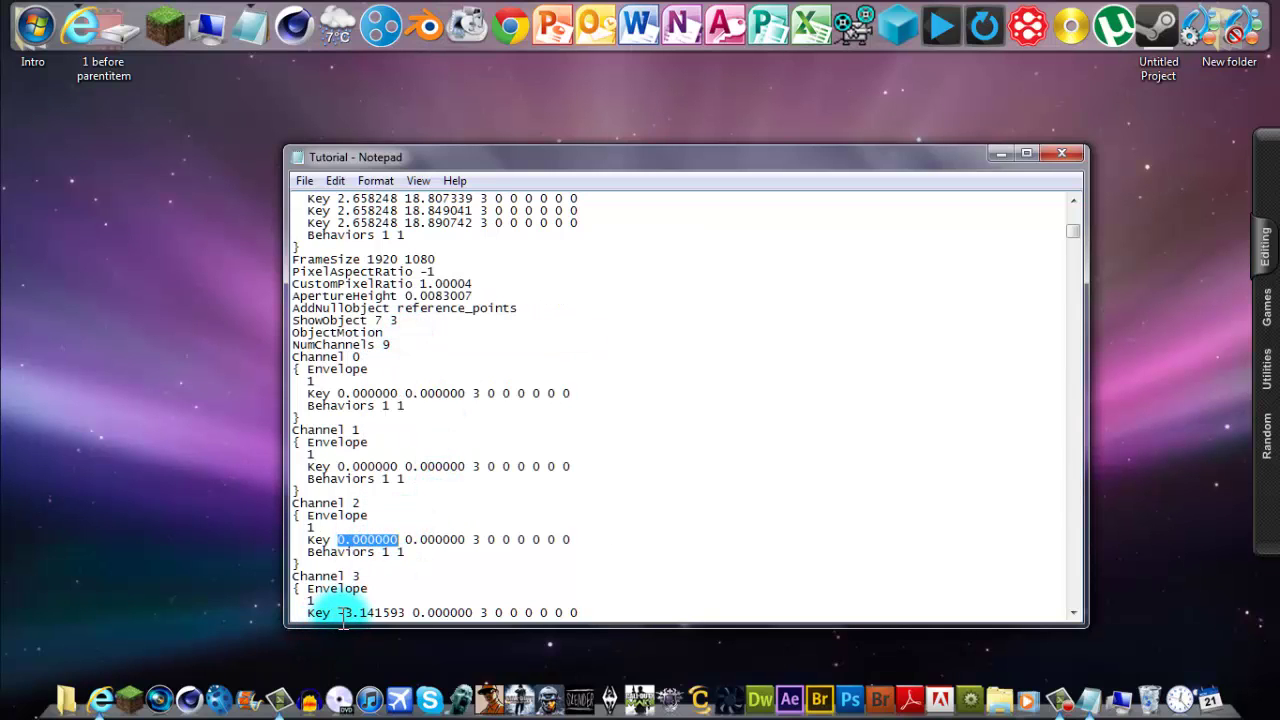
Replace the -3.141593 in the Channel 3 key line with the copied 0.000000.
left_click_drag(338, 612, 407, 612)
right_click(382, 611)
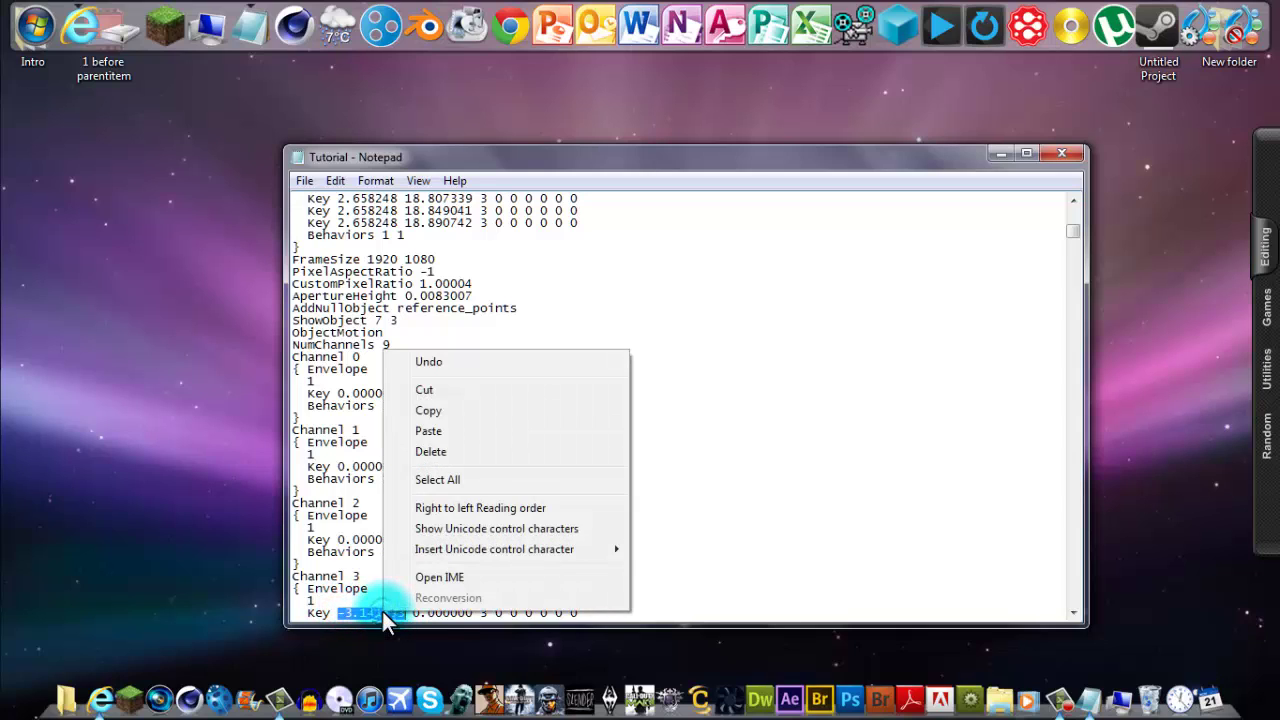
left_click(443, 432)
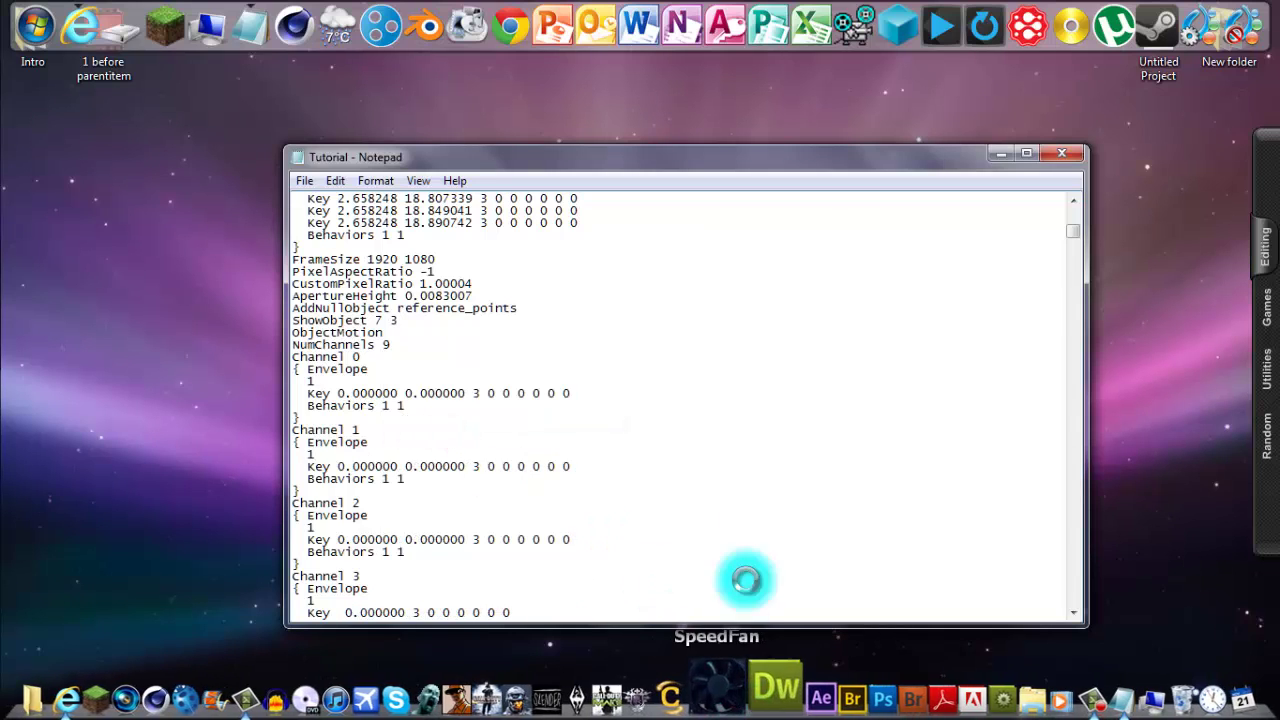
left_click(343, 209)
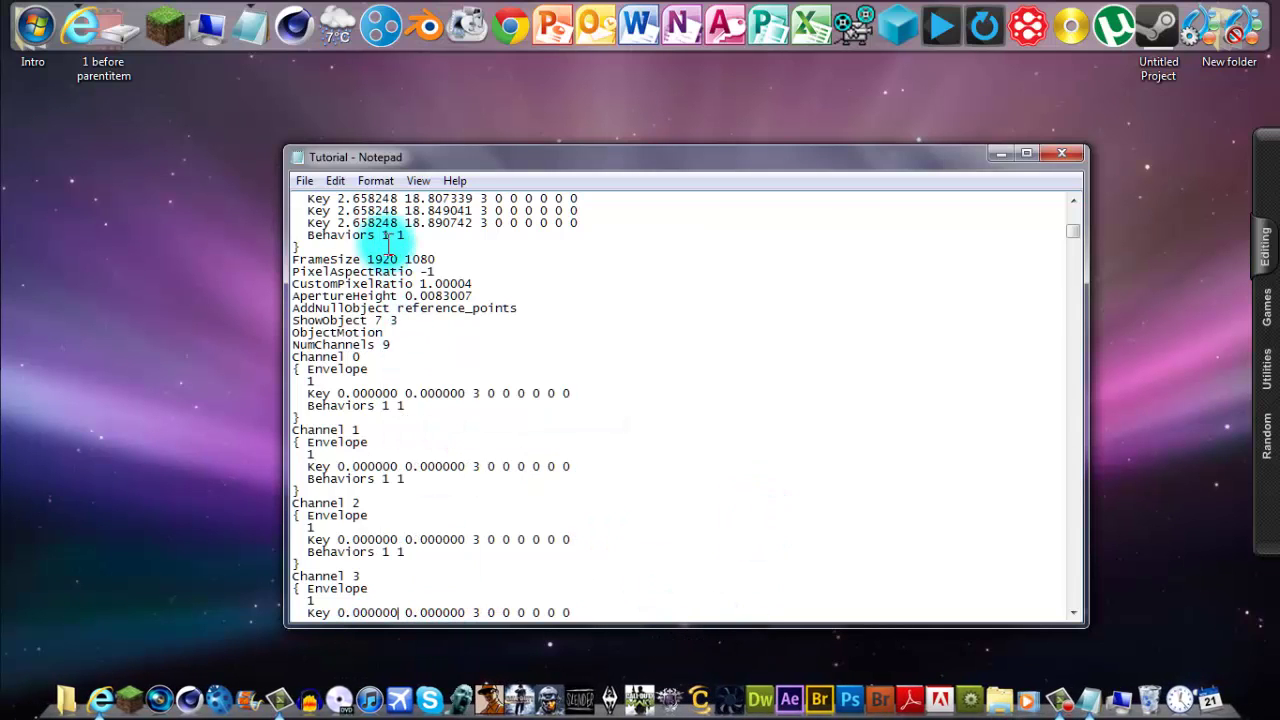
Replace all occurrences of "parentitem 10000001" with "parentitem 10000002" throughout the file.
left_click(337, 181)
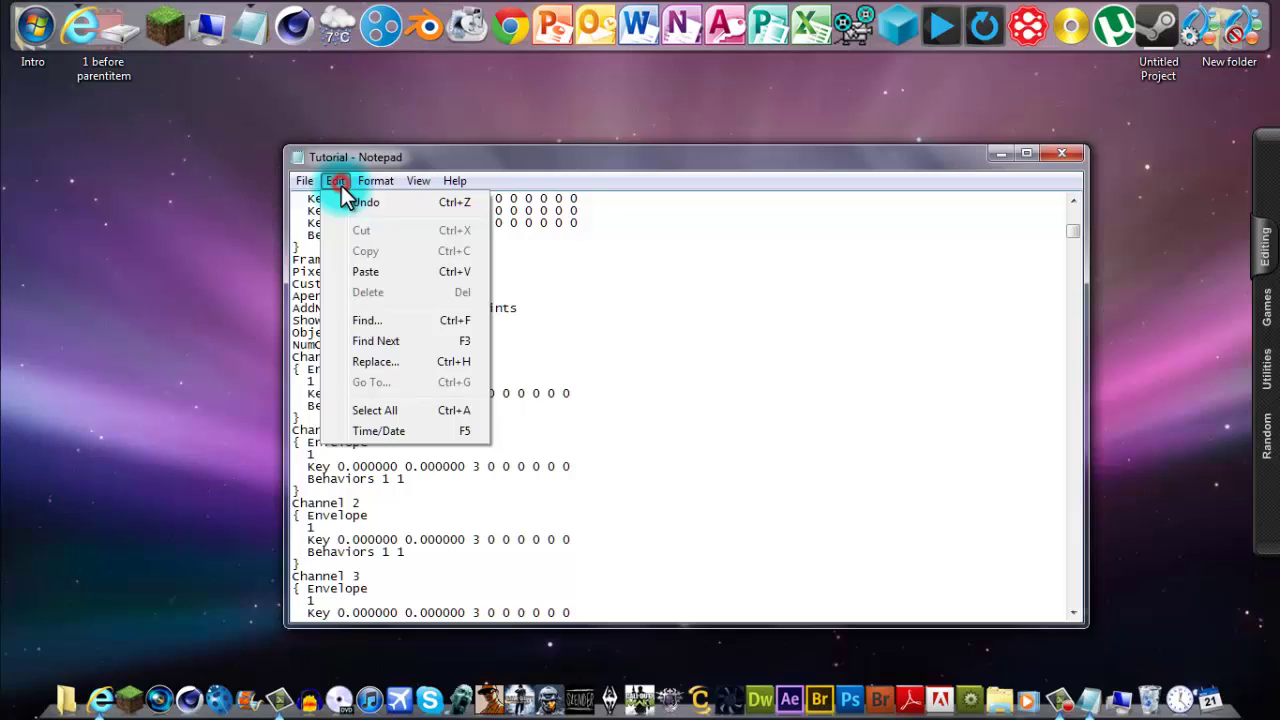
left_click(396, 372)
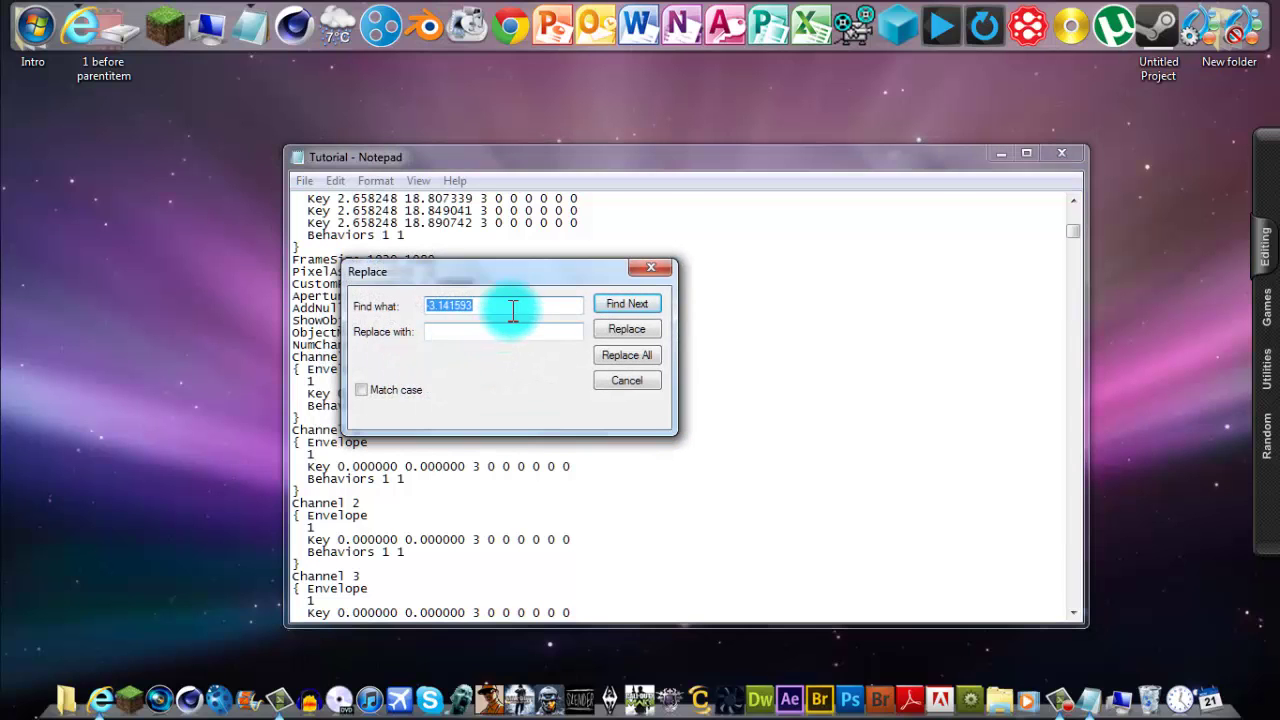
type("pa")
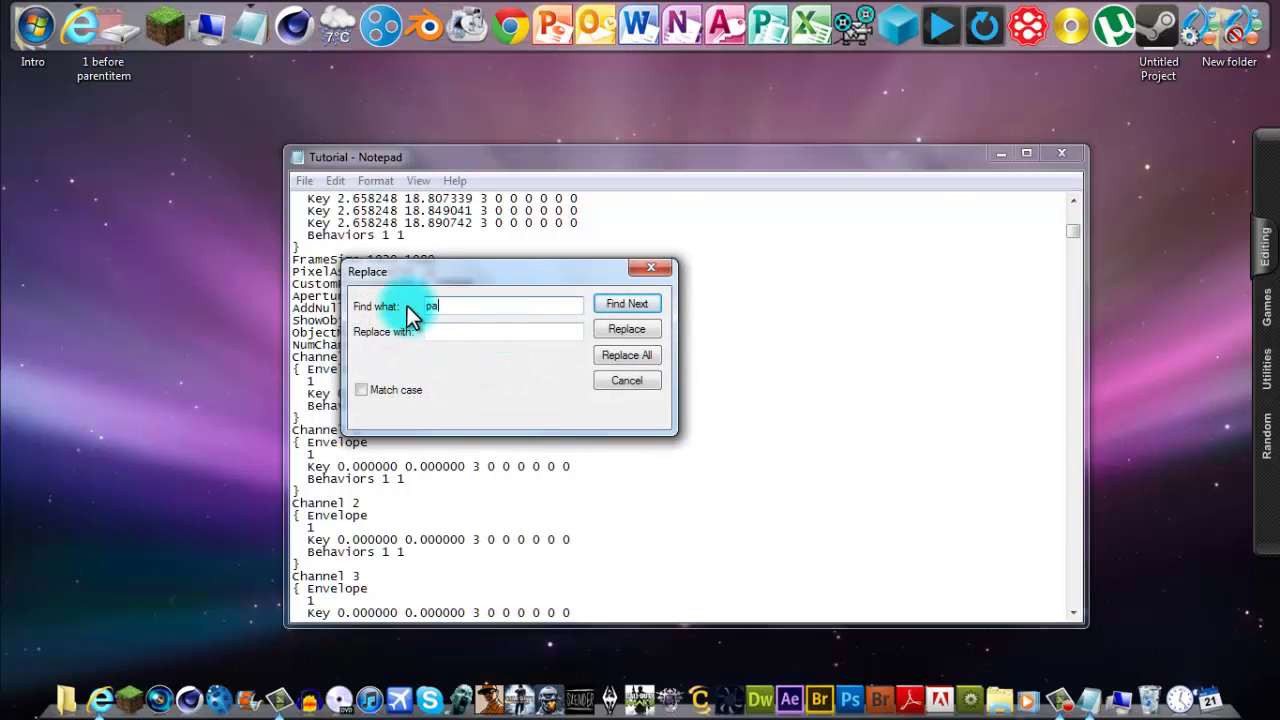
type("rentitem 10000001")
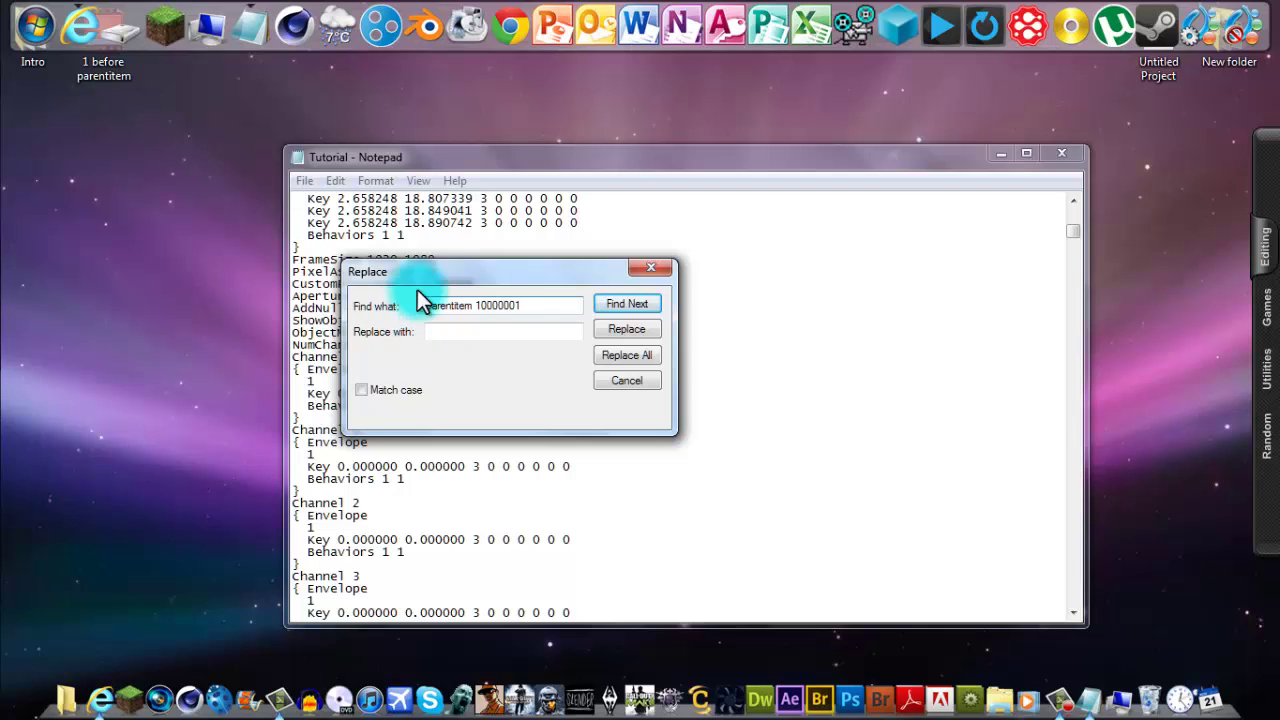
left_click(568, 306)
left_click_drag(568, 306, 410, 308)
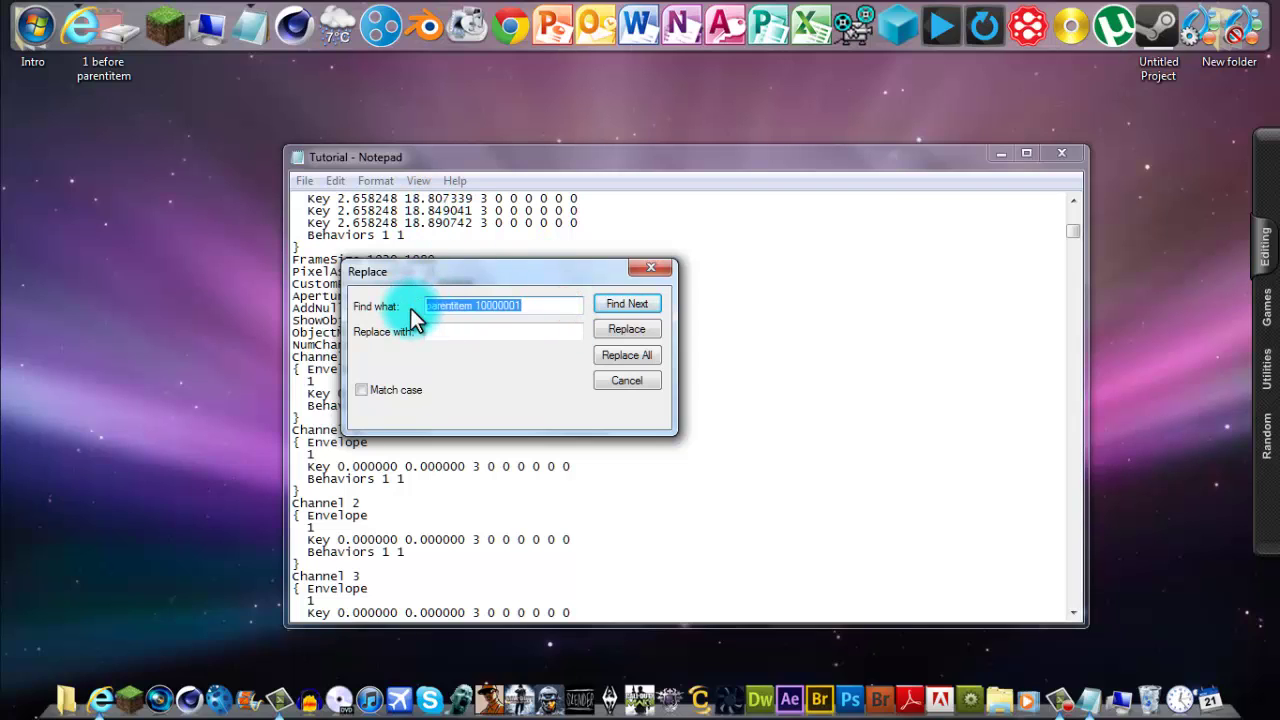
left_click(474, 335)
key("ctrl+v")
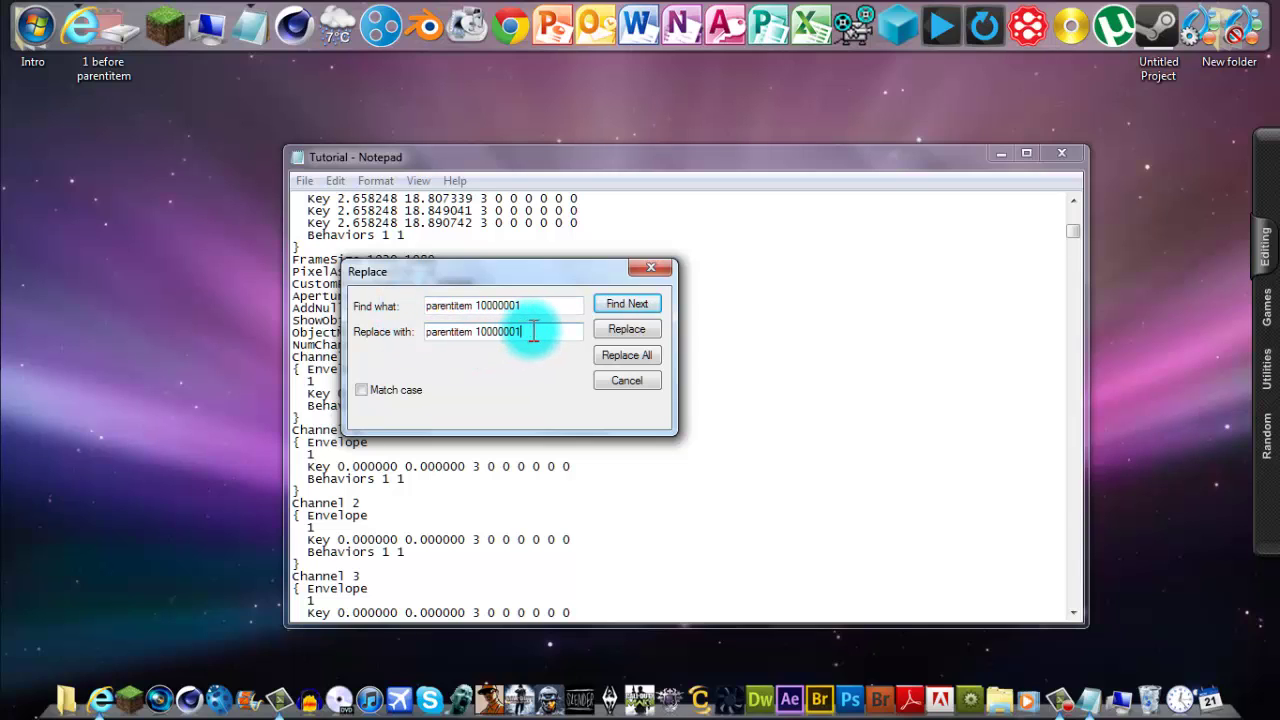
left_click(532, 331)
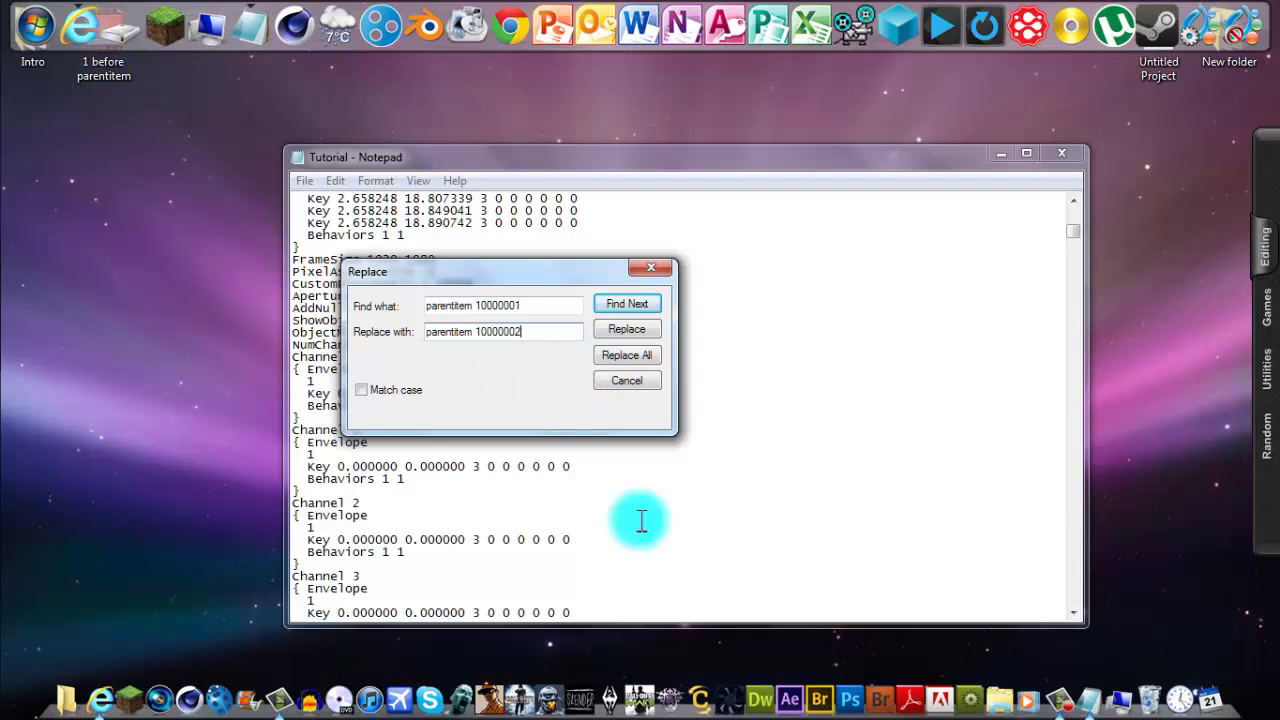
left_click(646, 356)
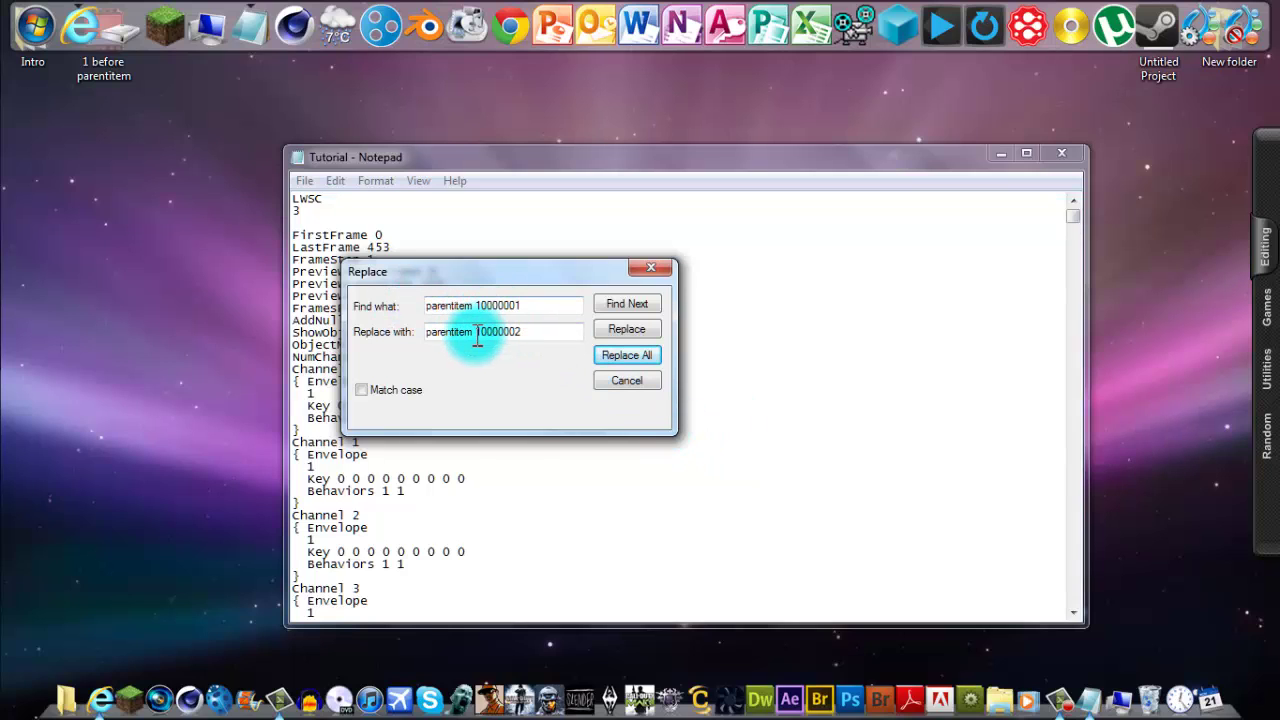
left_click(650, 270)
Save the edited Tutorial file and close Notepad.
left_click(304, 181)
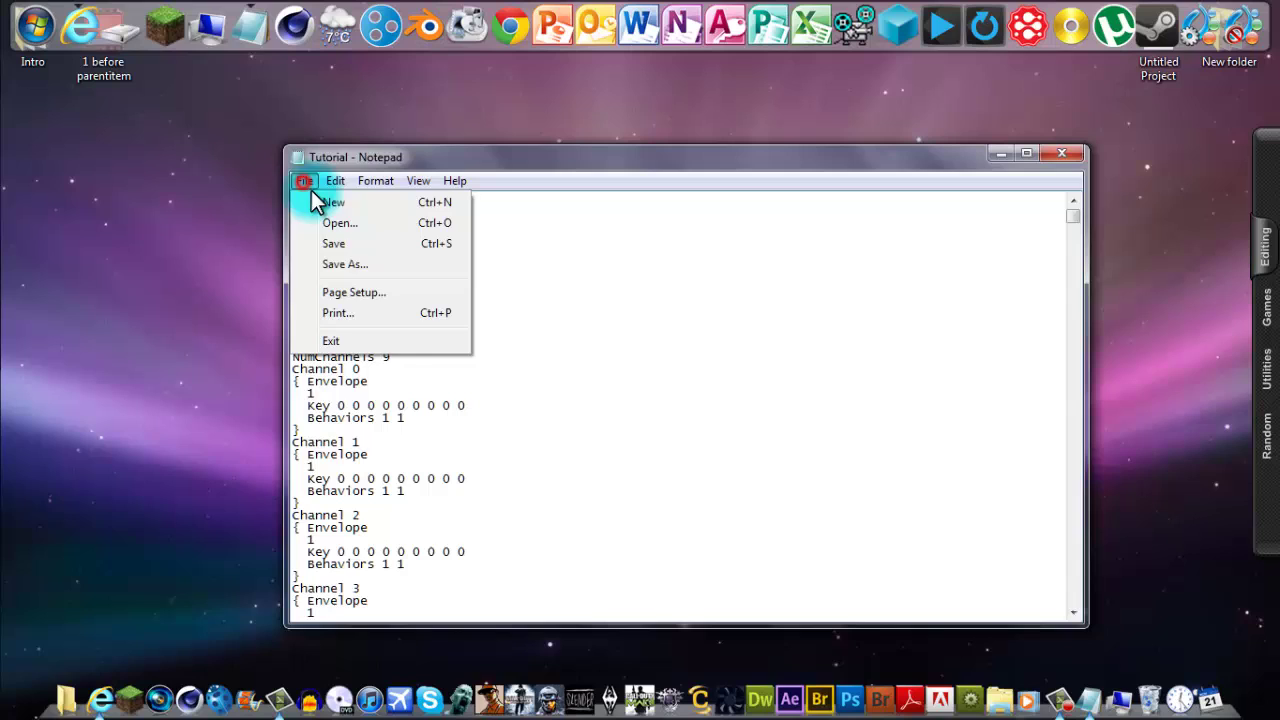
left_click(338, 244)
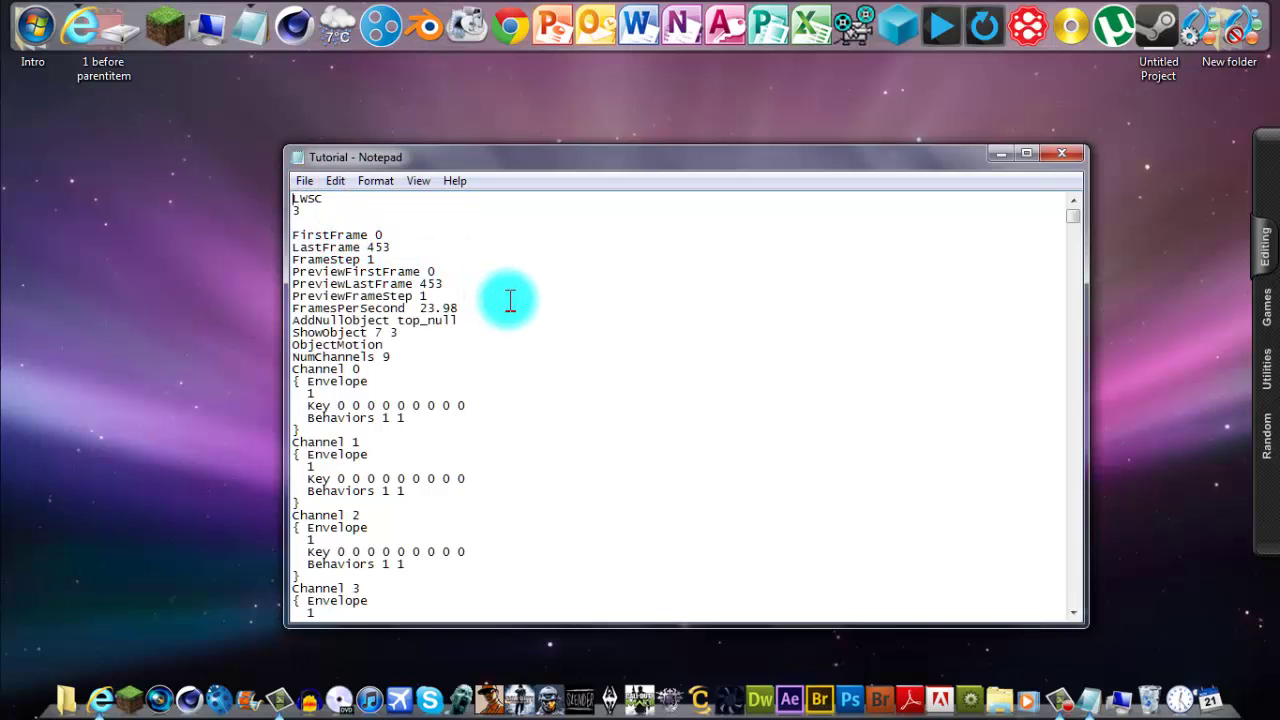
left_click(1066, 155)
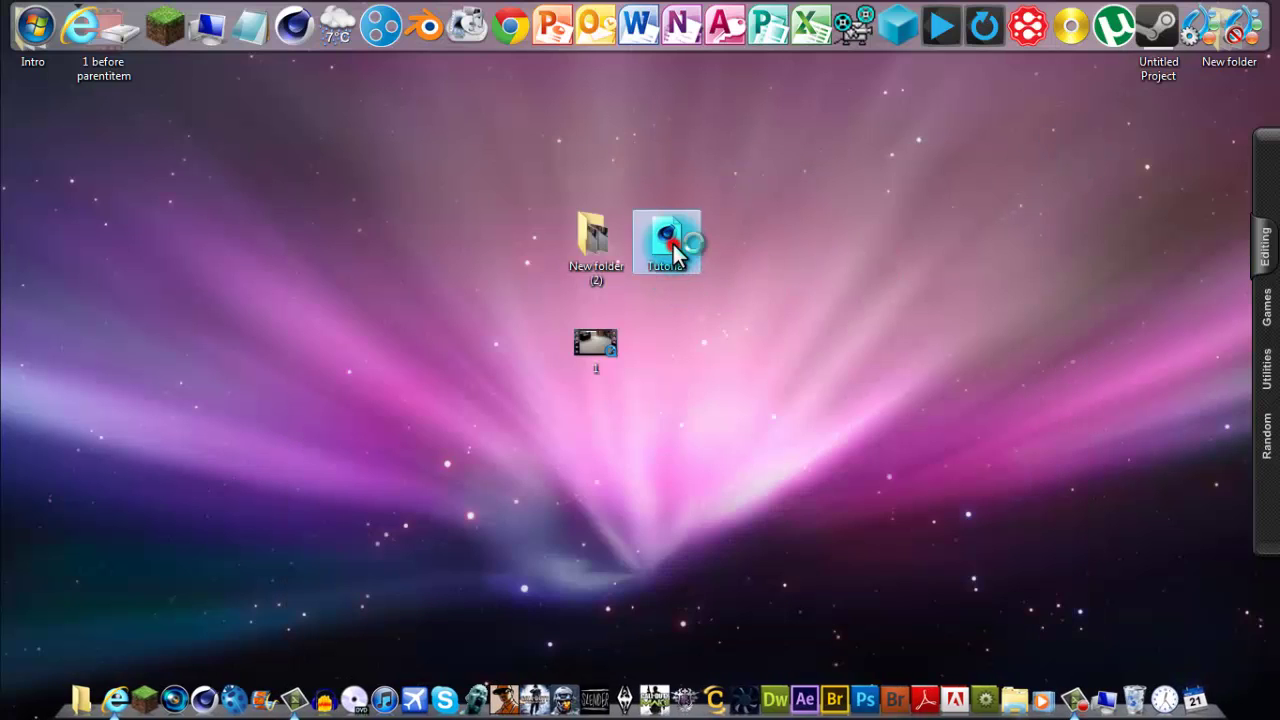
Open the Tutorial file in Cinema 4D, accepting the LightWave 3D import at scale 10 centimeters with textures and lights.
left_click(665, 235)
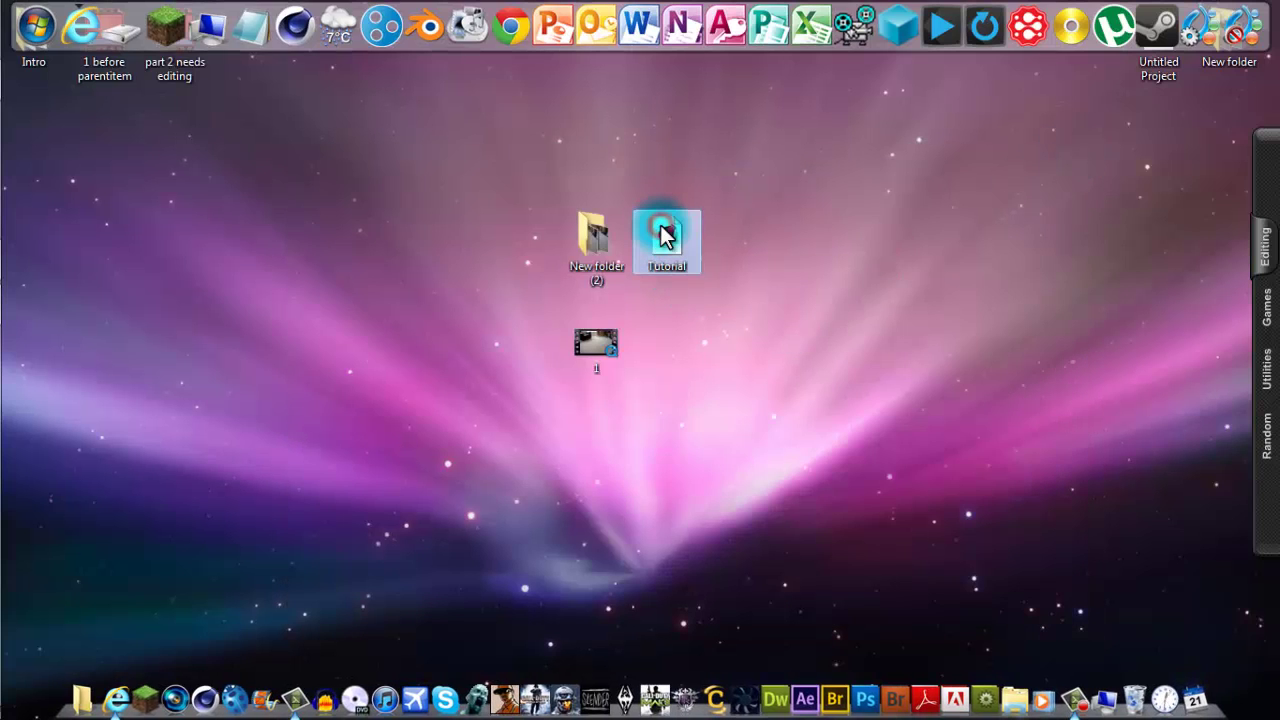
left_click(665, 235)
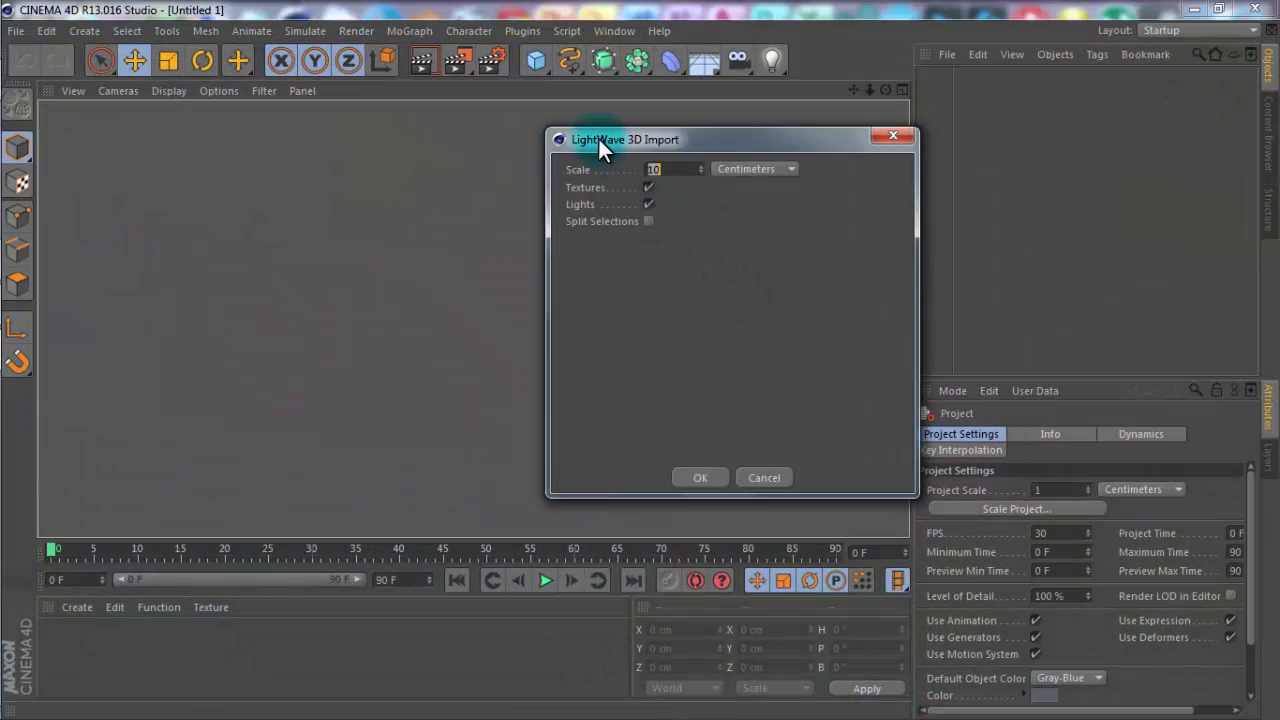
left_click_drag(592, 139, 564, 140)
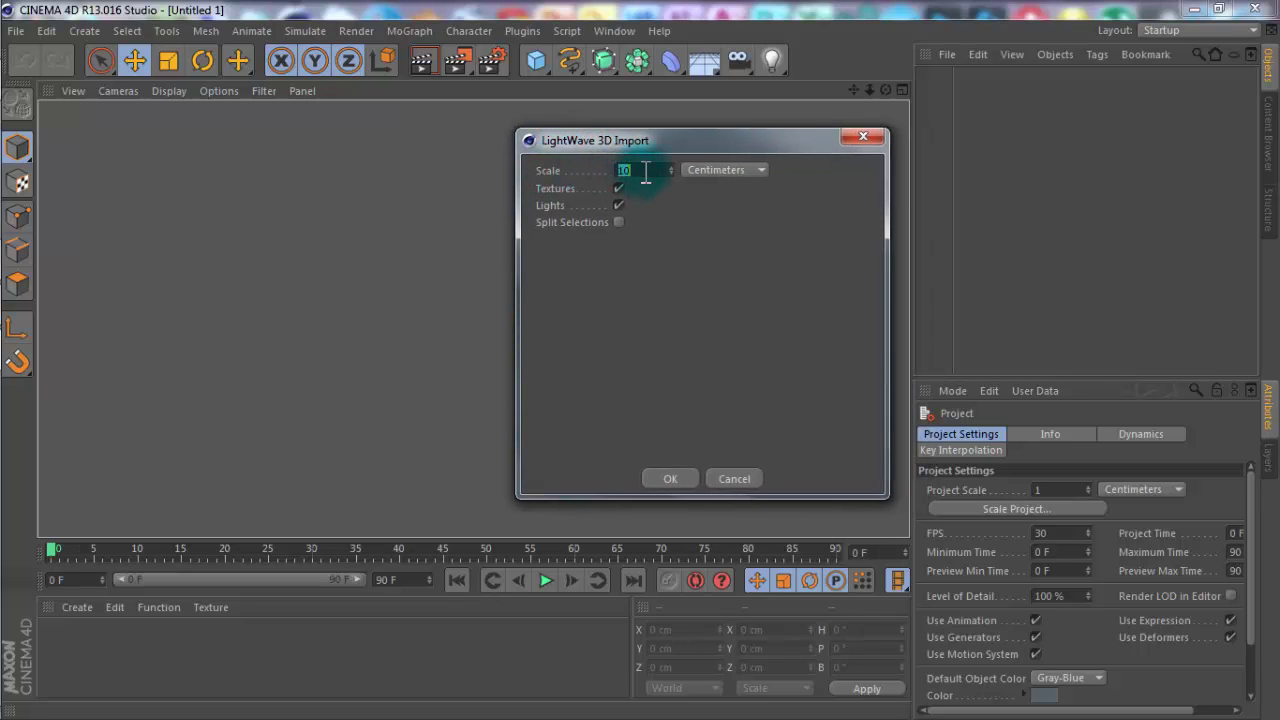
left_click(673, 474)
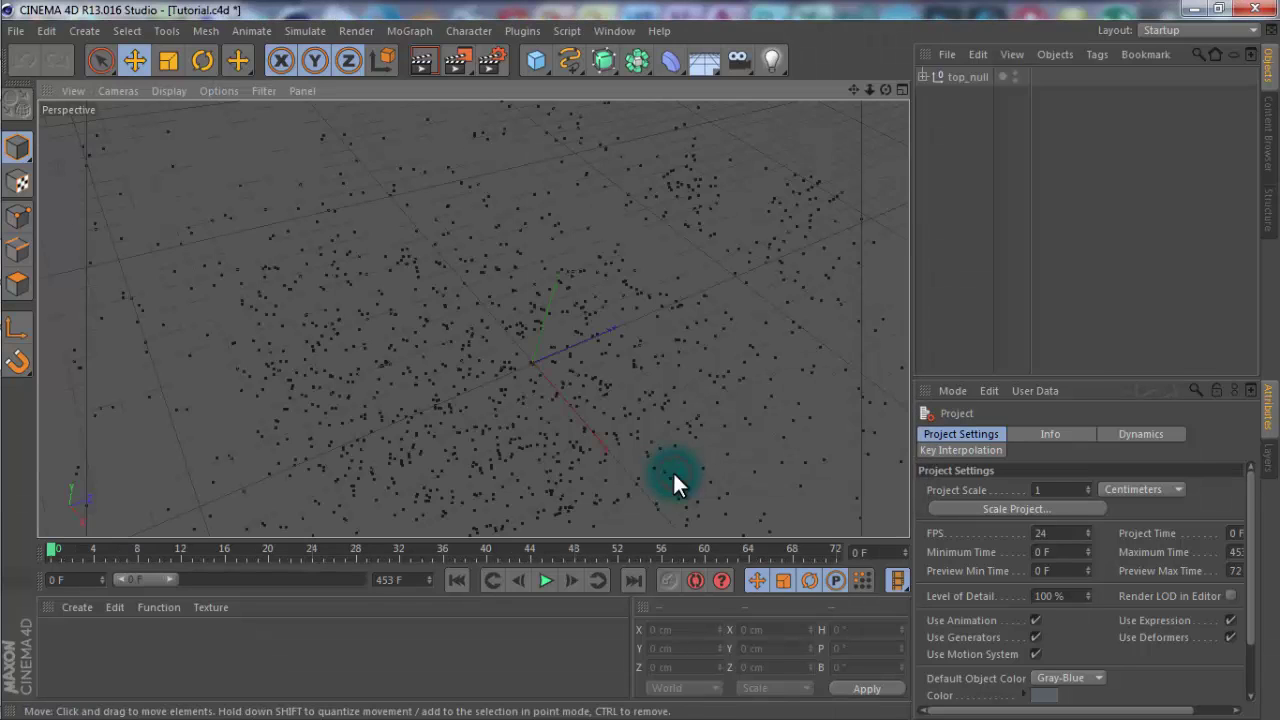
Extend the visible timeline range to the full 453 frames and scrub from the first frame to check the camera.
left_click_drag(176, 579, 367, 576)
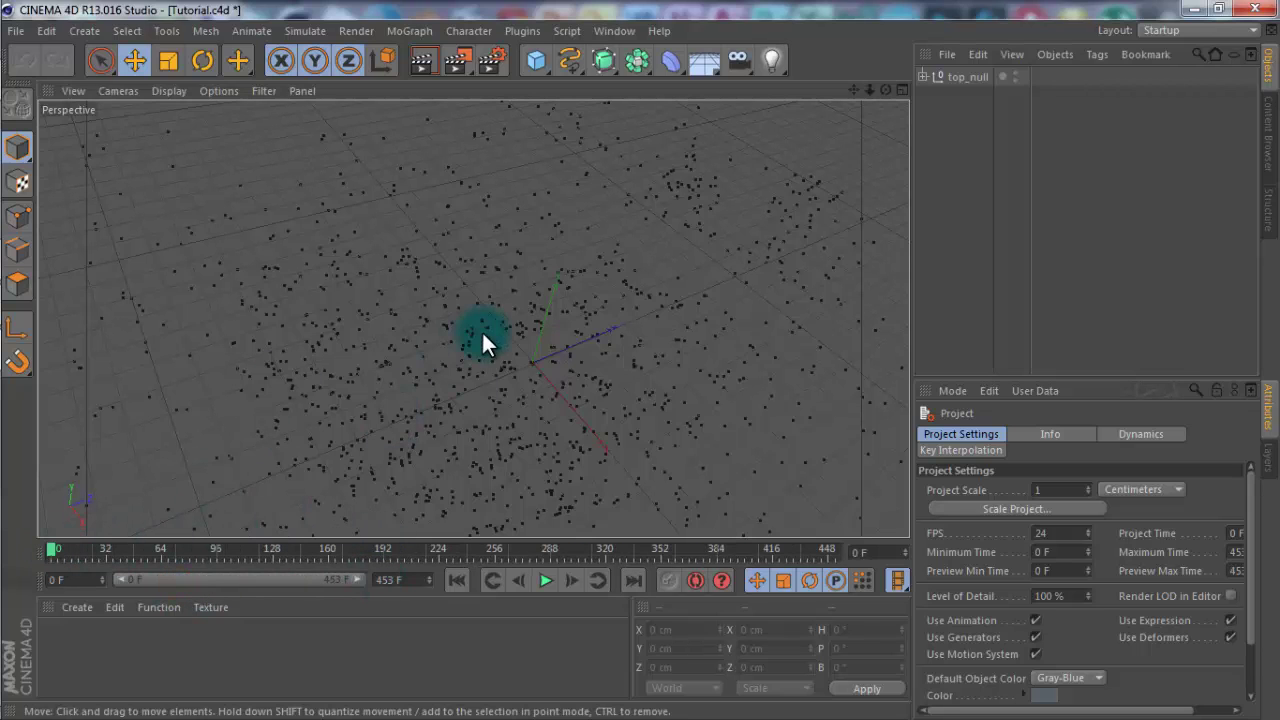
left_click_drag(52, 549, 33, 569)
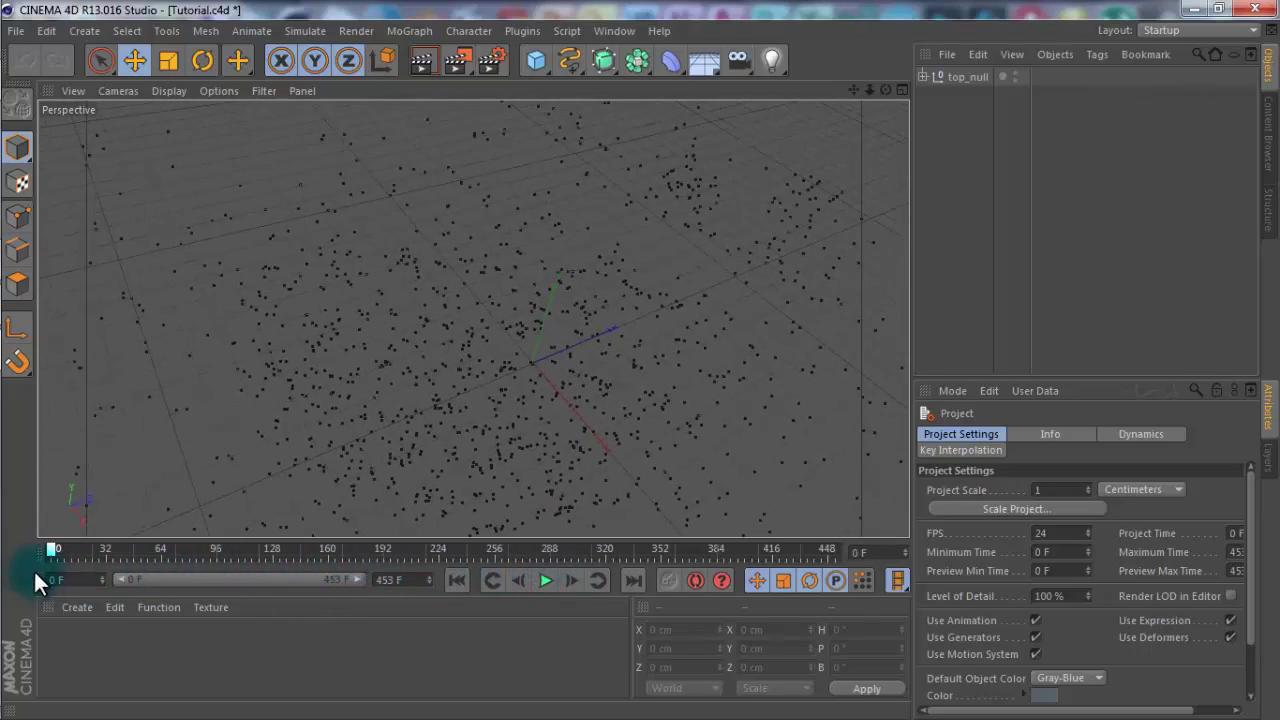
Create a new material and open it for editing.
left_click(87, 605)
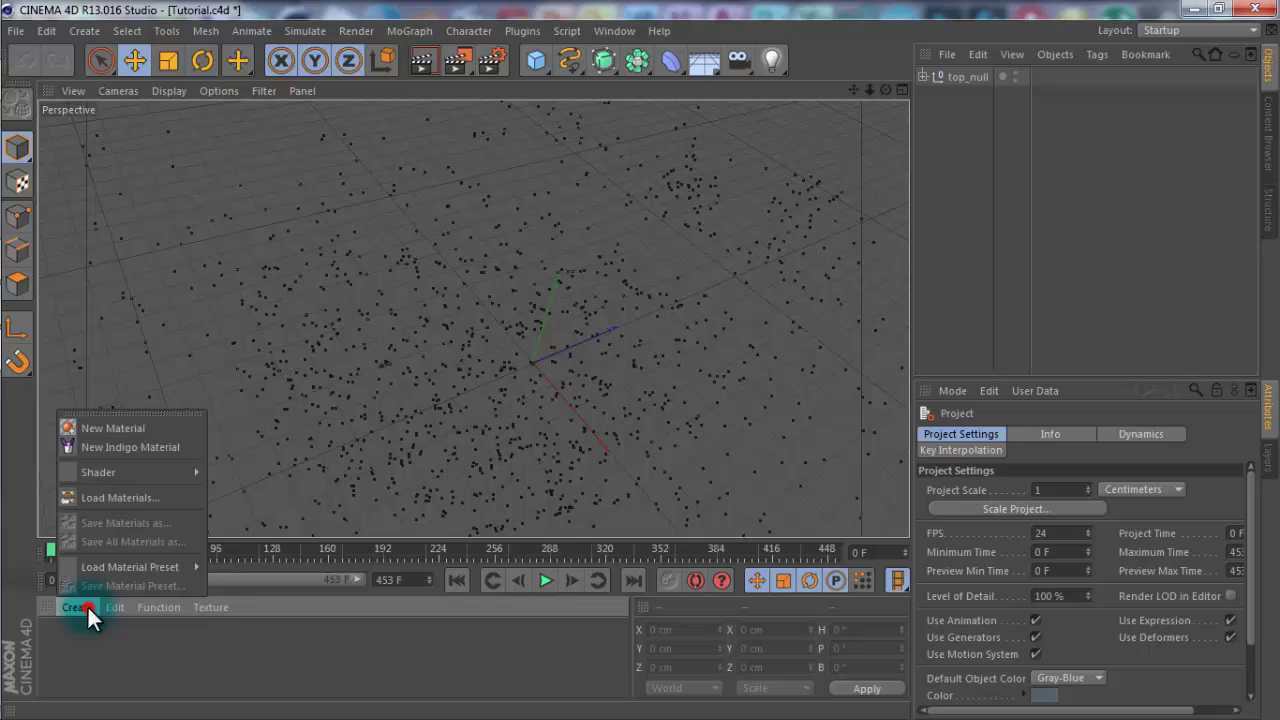
left_click(116, 425)
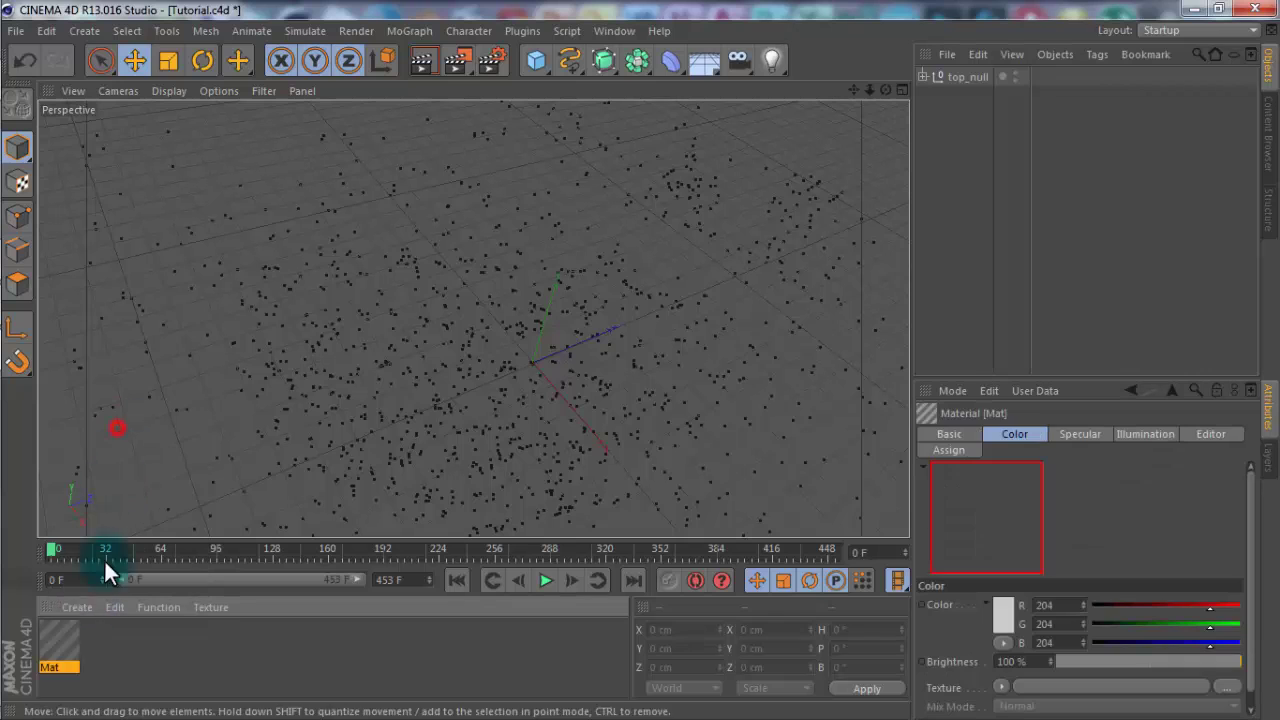
double_click(62, 634)
Load the first sequence image, 1_00000 from New folder (2), as the material's colour texture.
left_click(498, 302)
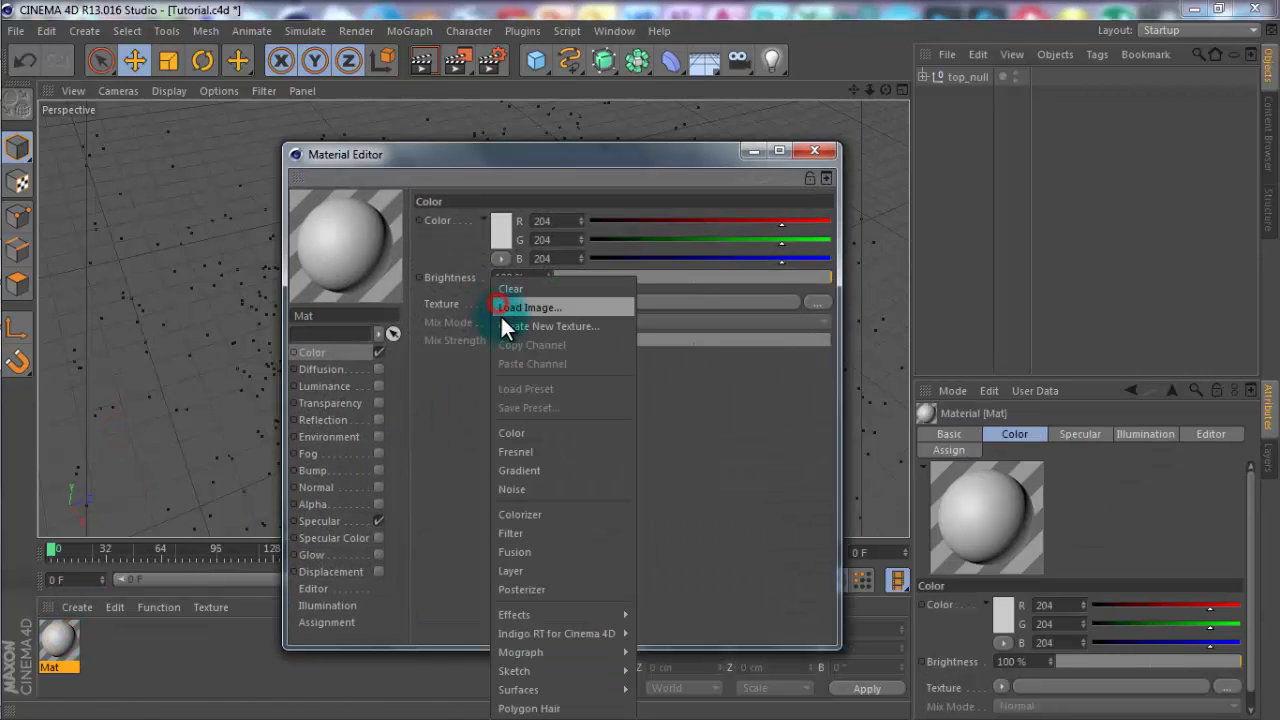
left_click(508, 307)
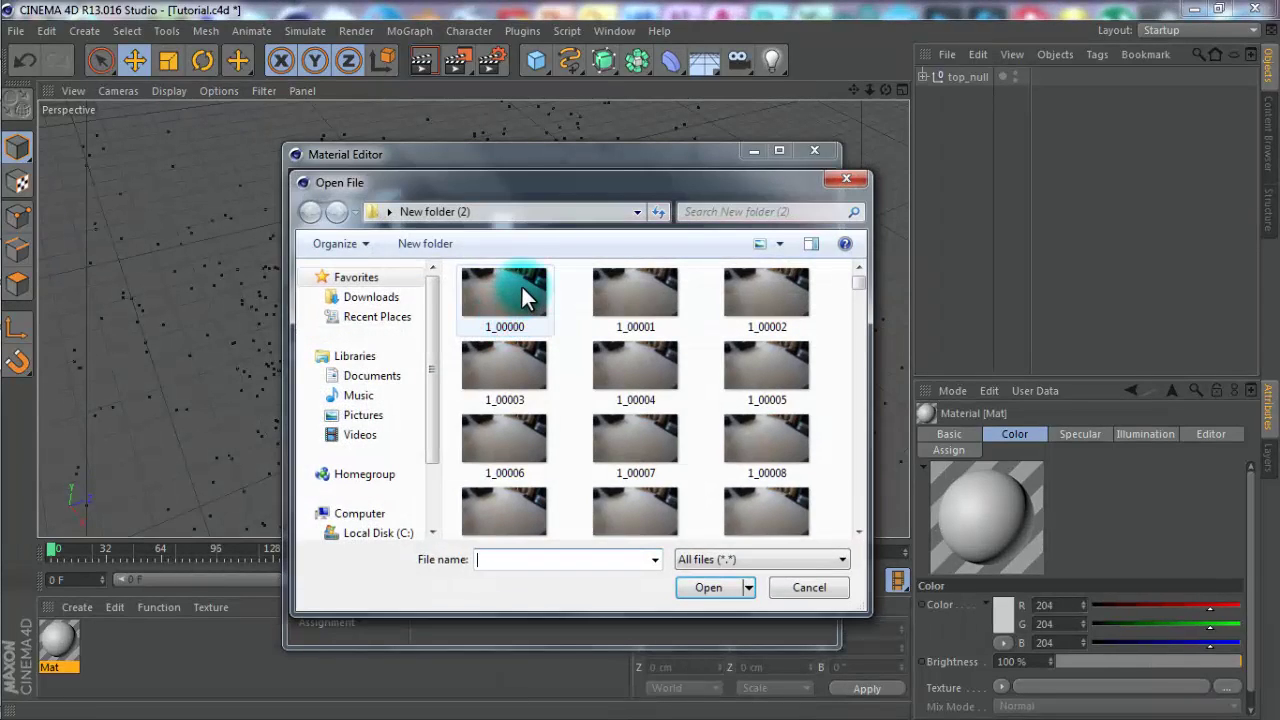
left_click(388, 212)
left_click(412, 238)
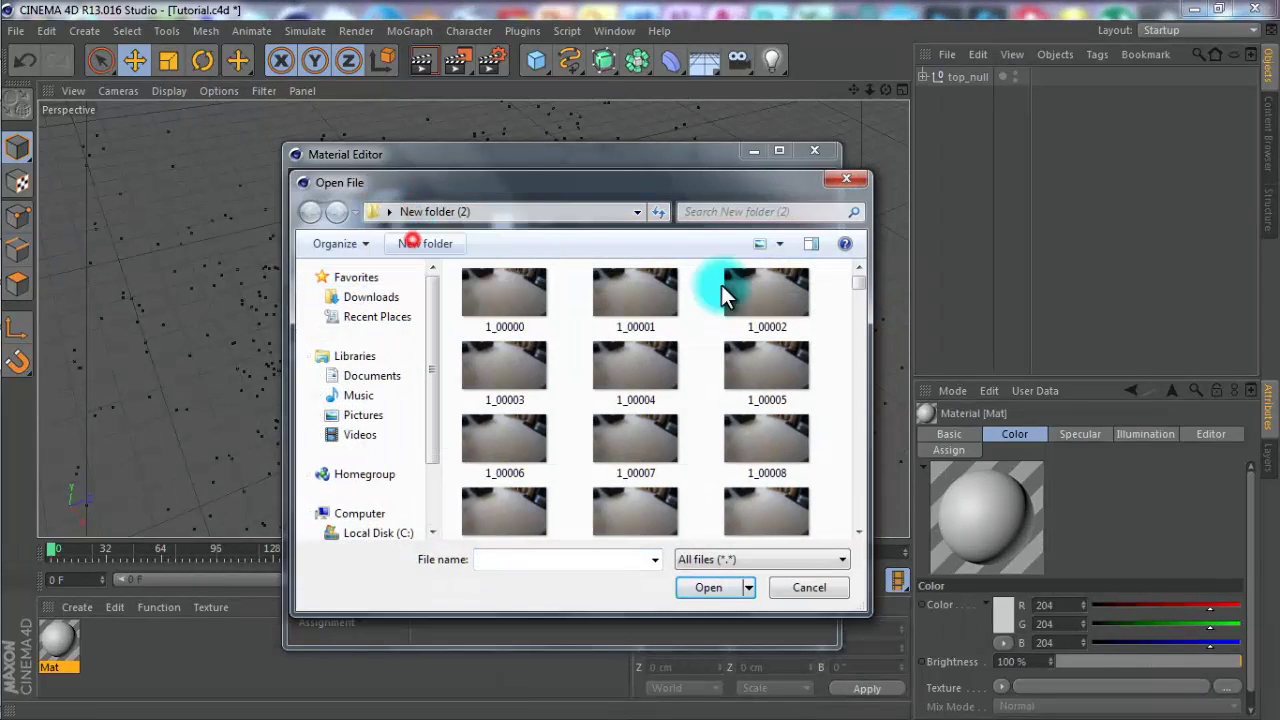
left_click_drag(858, 354, 876, 424)
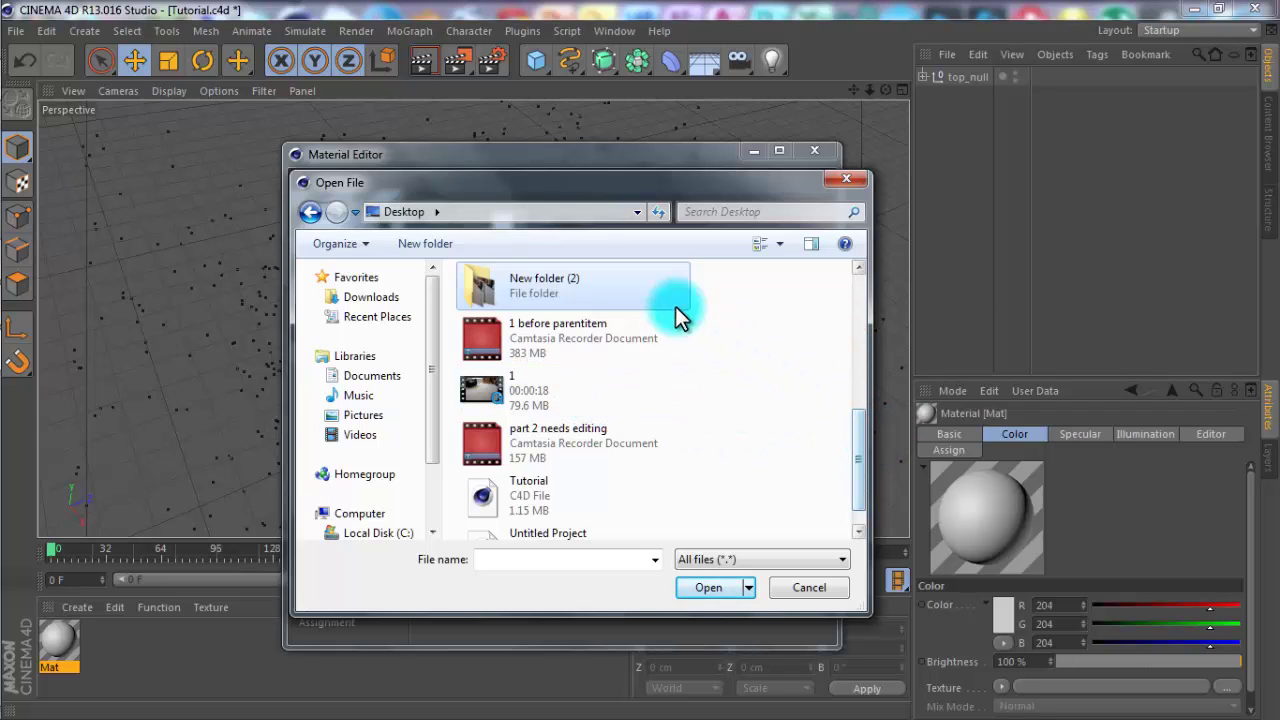
double_click(556, 290)
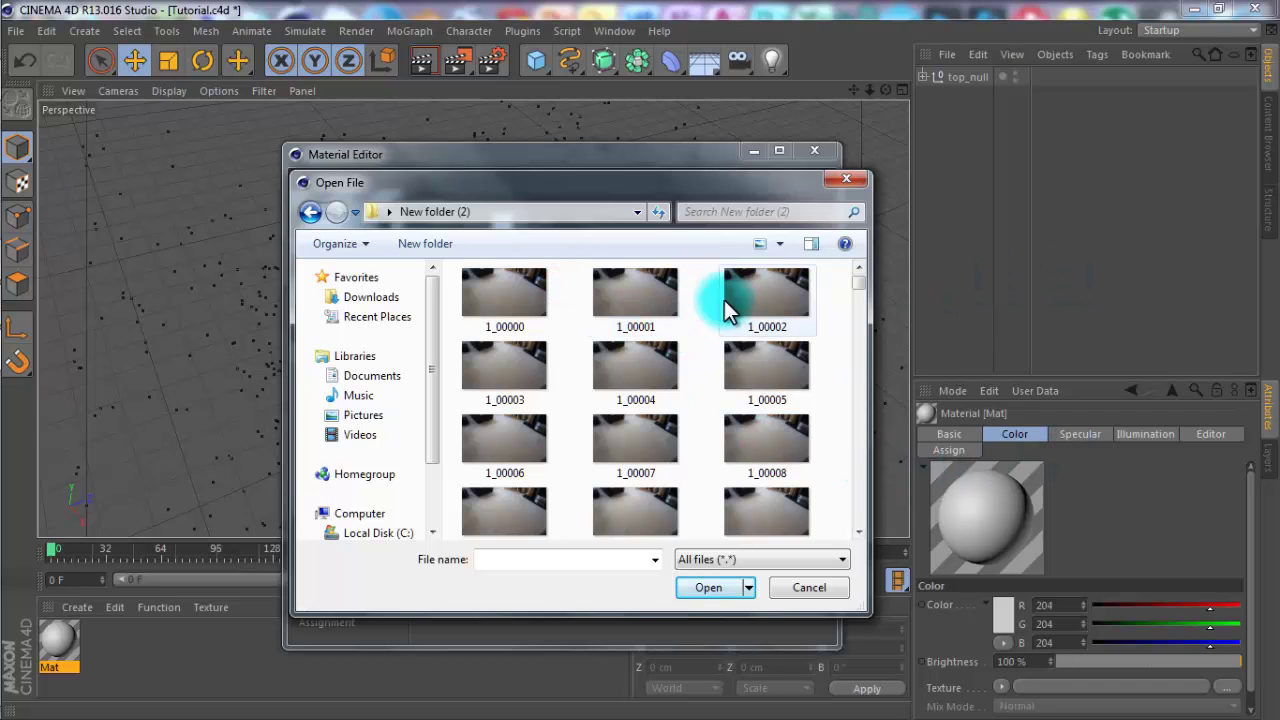
left_click(512, 301)
left_click(706, 586)
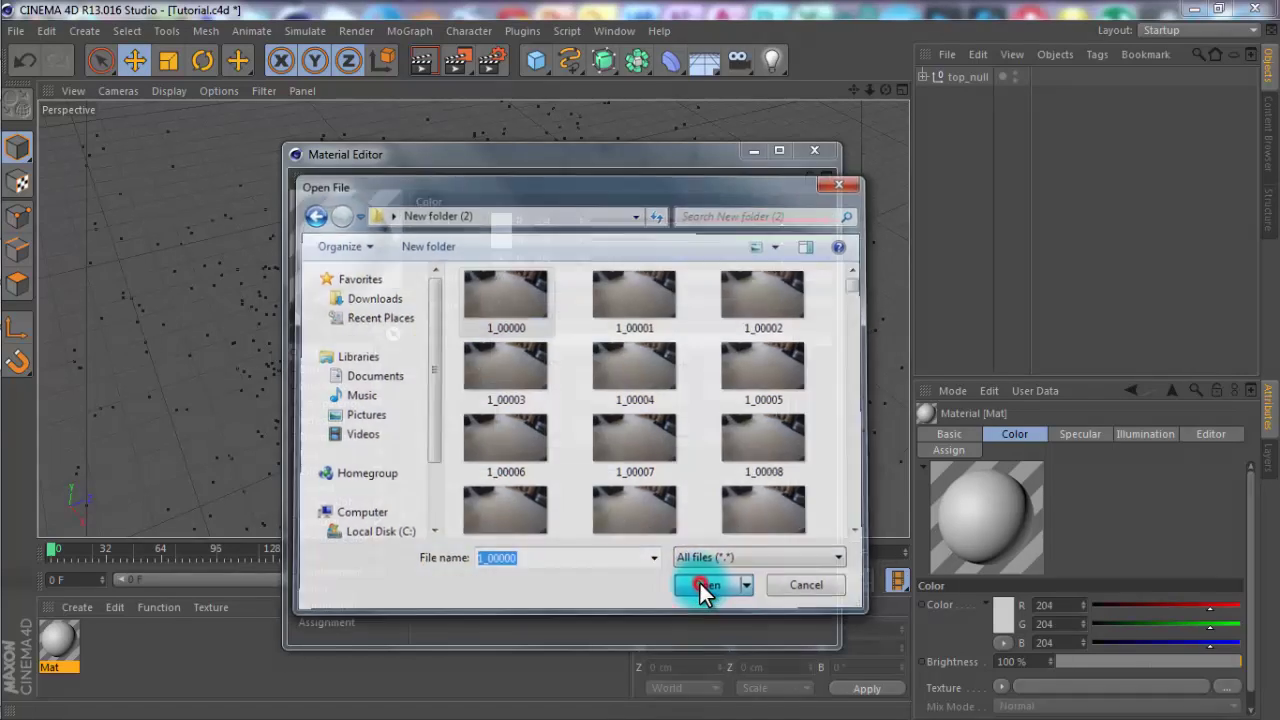
left_click(745, 431)
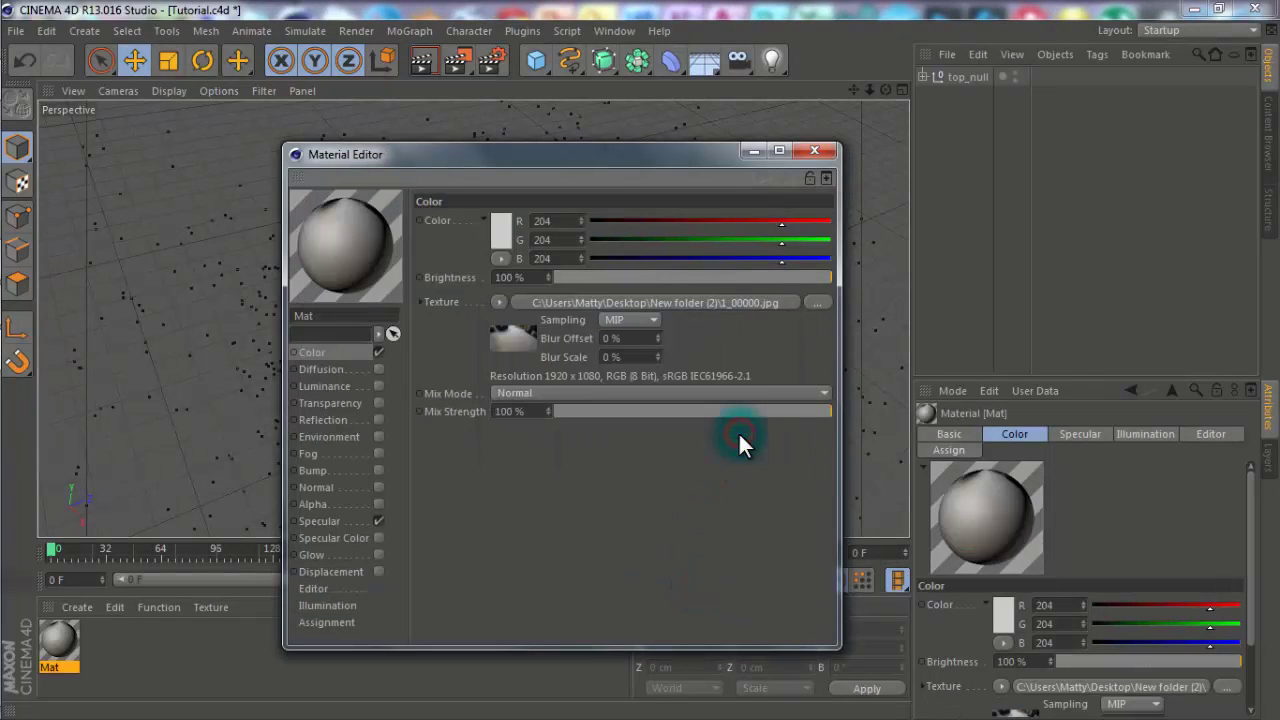
Calculate the texture's movie frame range in its animation settings at 24 fps and close the Material Editor.
left_click(526, 337)
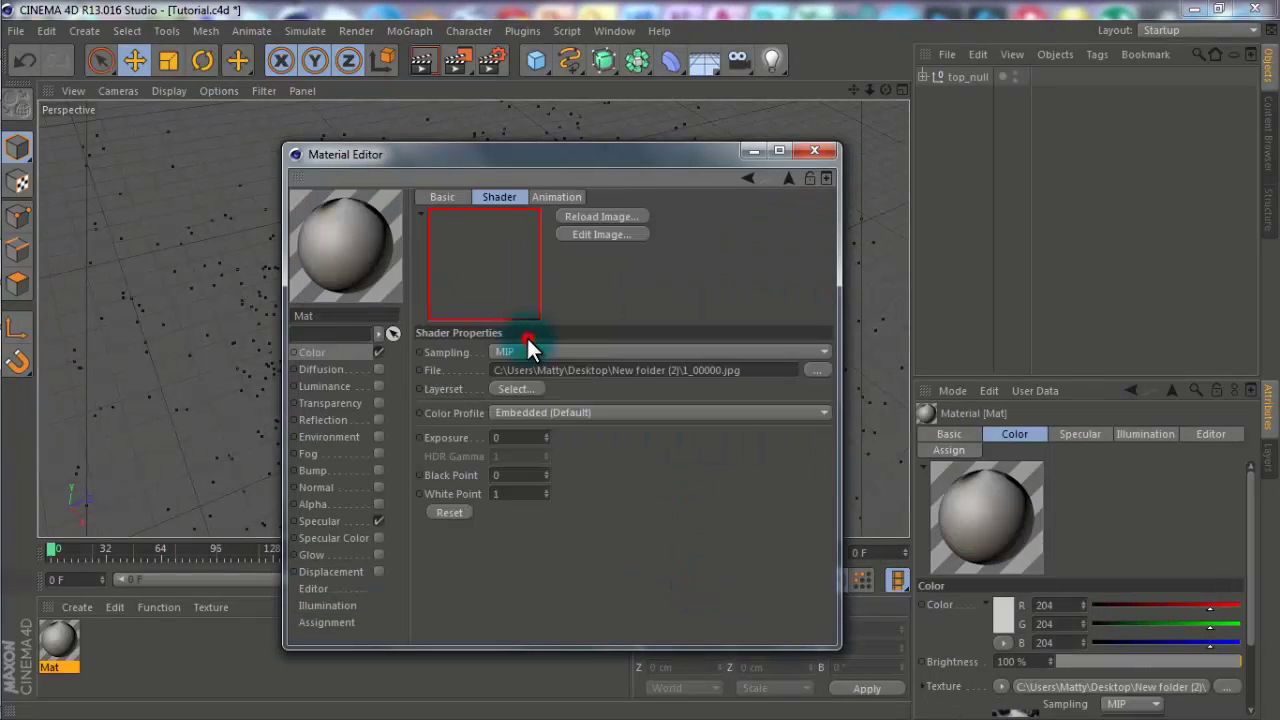
left_click(554, 196)
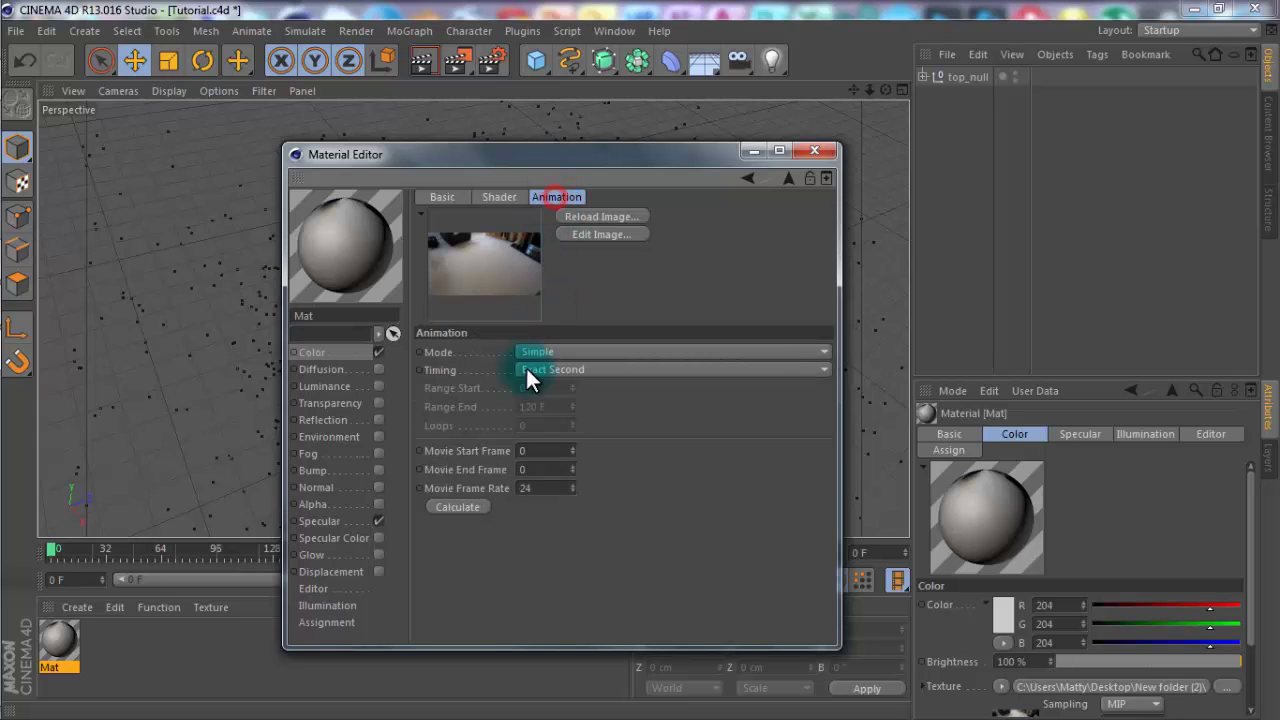
left_click(457, 507)
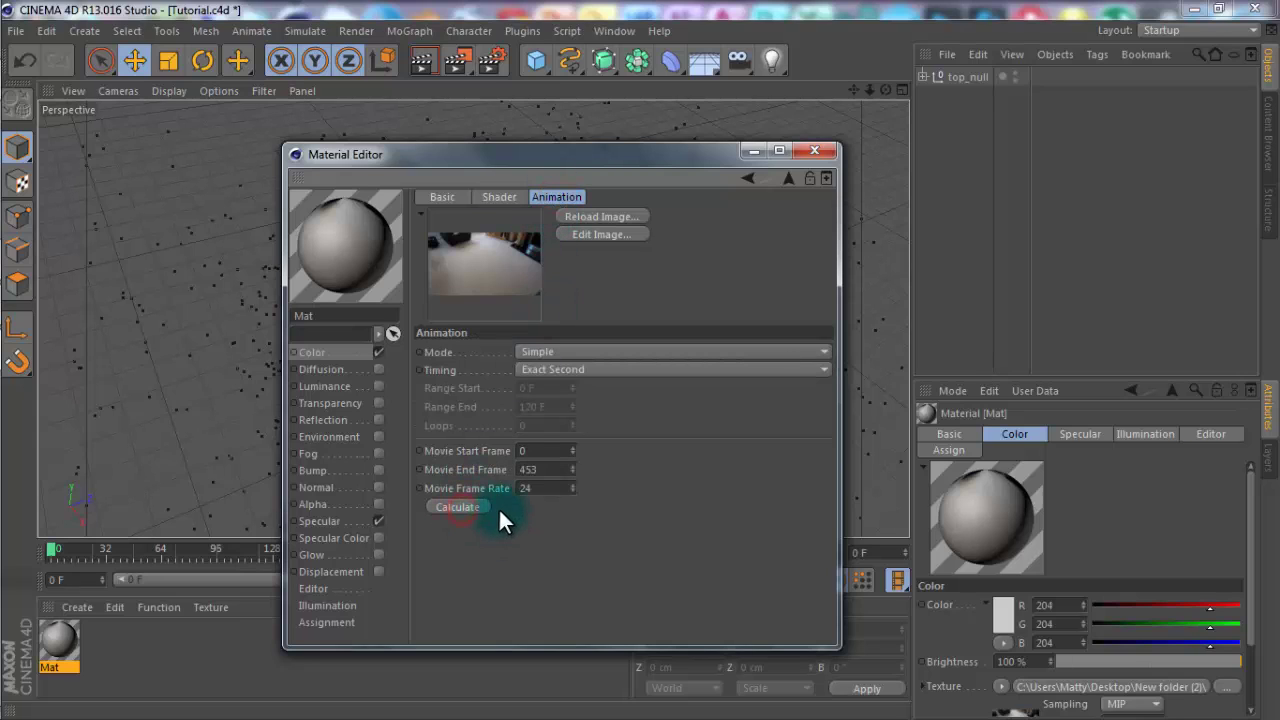
double_click(546, 488)
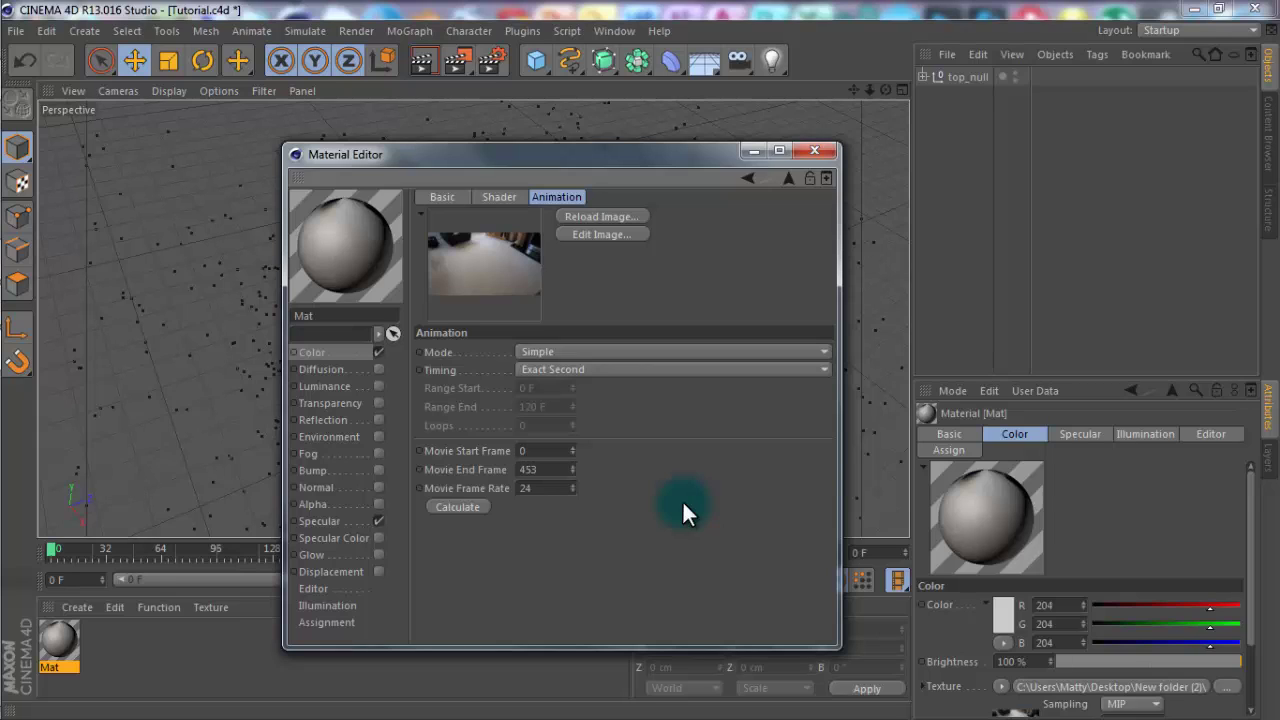
left_click(813, 153)
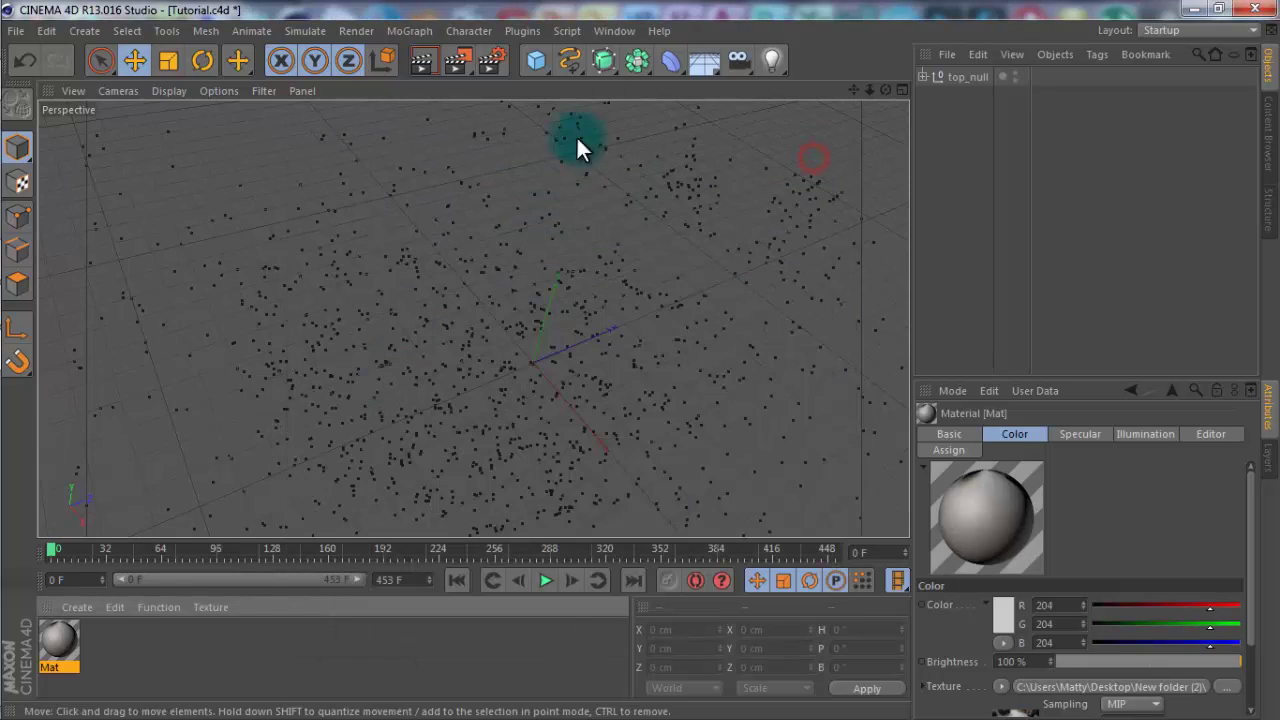
Add a Background object, apply the Mat material to it and check the footage at the start of the timeline.
left_click_drag(696, 62, 794, 219)
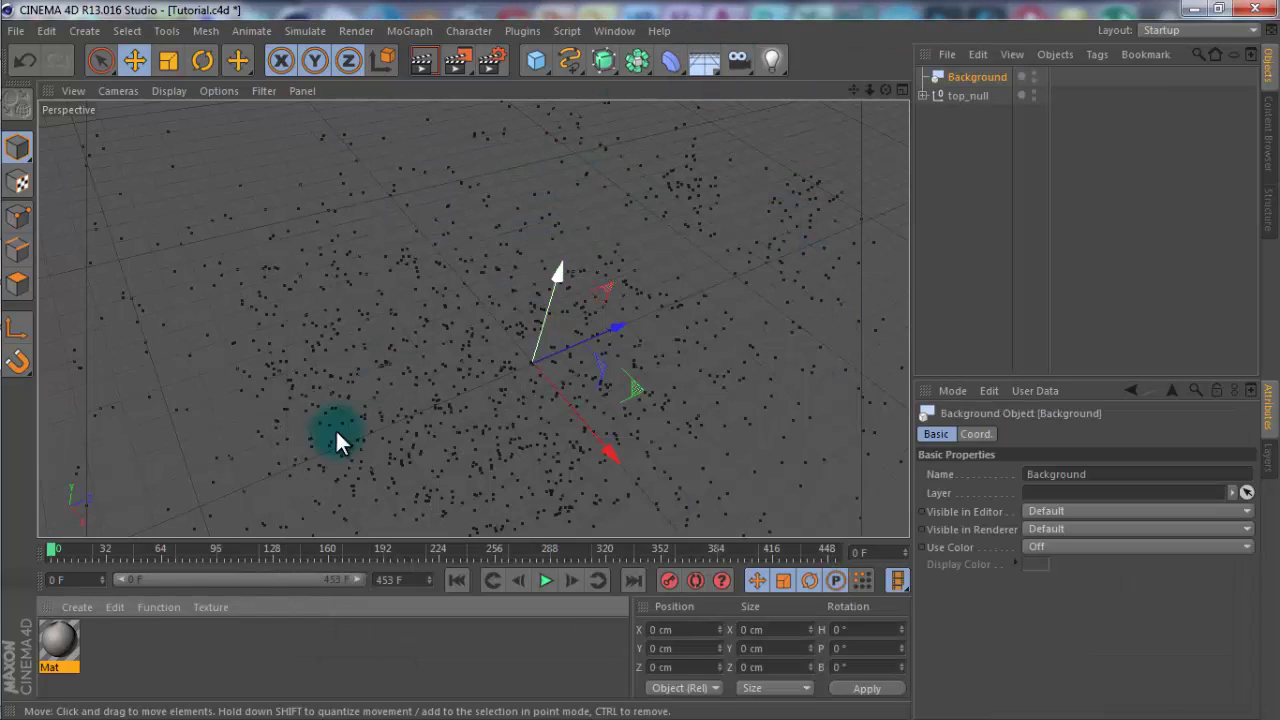
left_click_drag(58, 650, 990, 76)
left_click(277, 451)
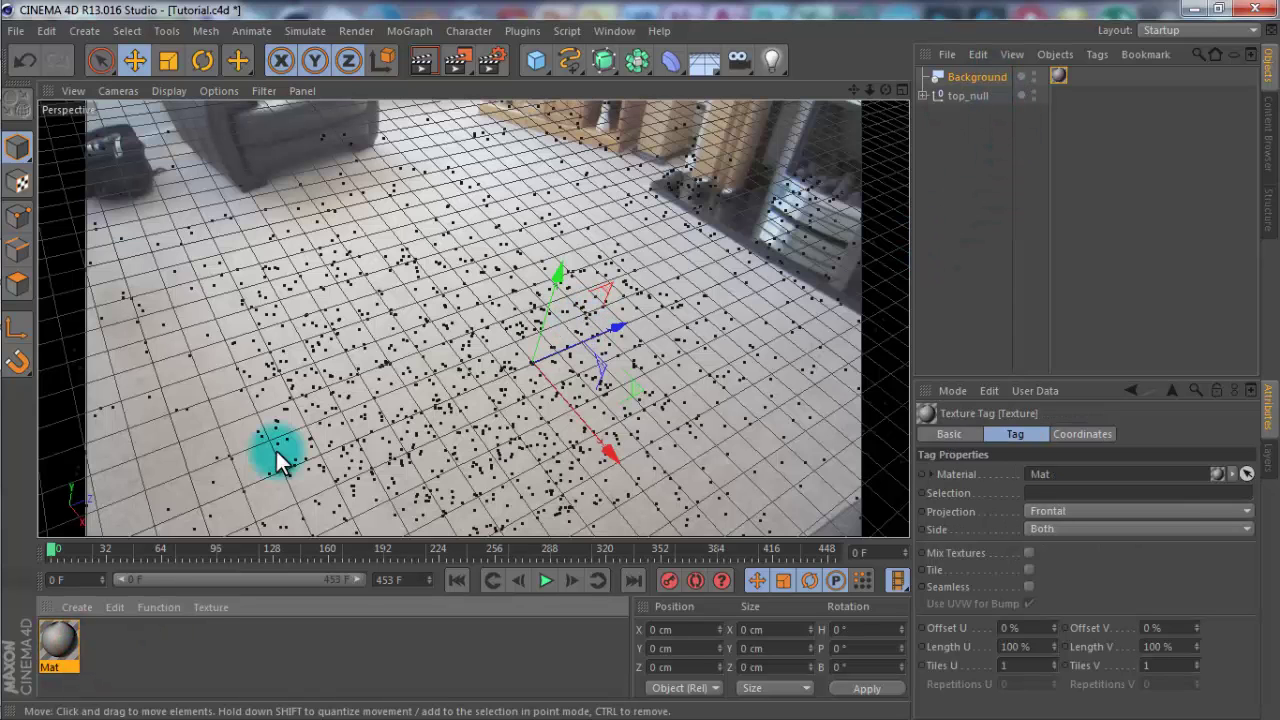
mouse_move(62, 546)
left_mouse_down()
mouse_move(442, 554)
mouse_move(45, 554)
left_mouse_up()
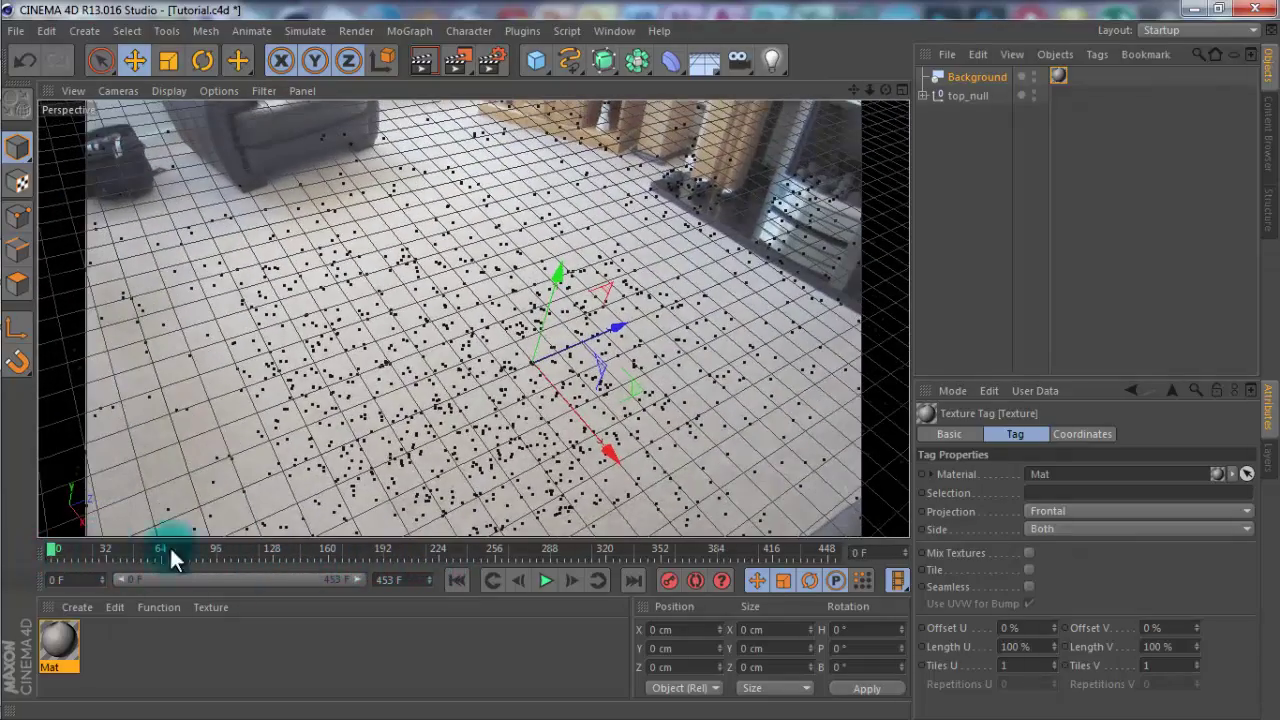
Add a Floor object and a MoText object to the scene.
left_click(704, 61)
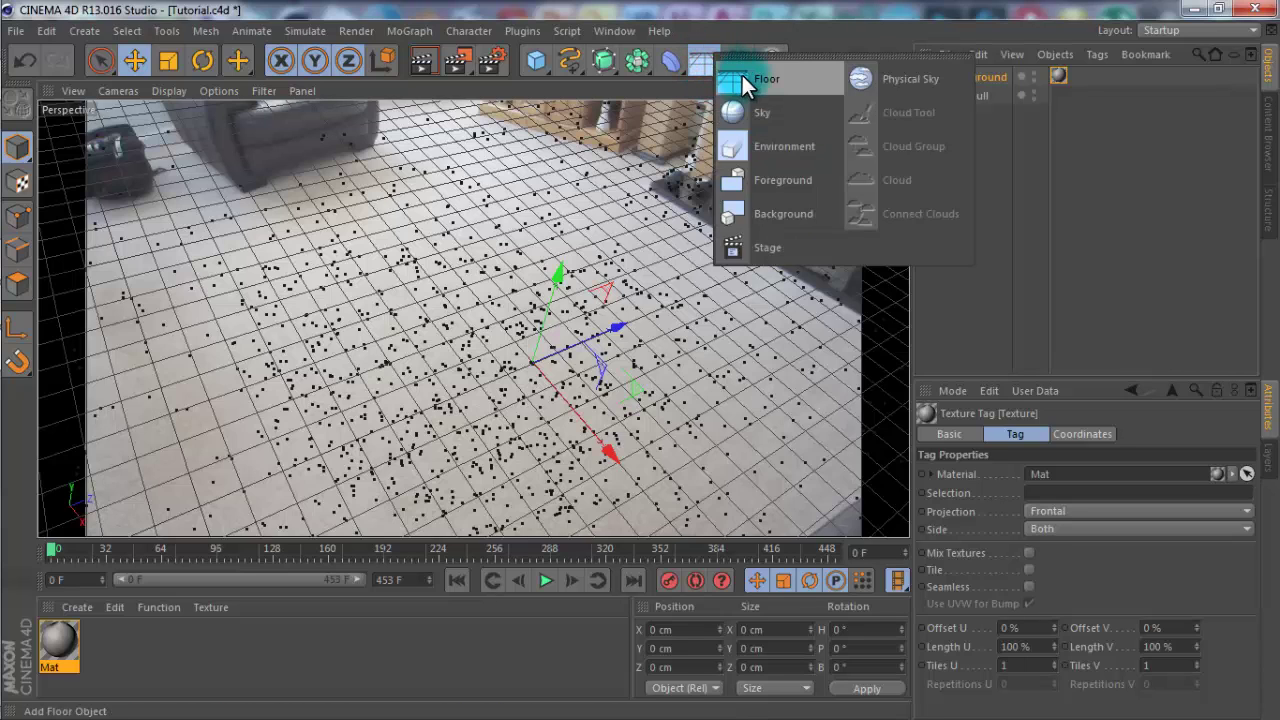
left_click(742, 75)
left_click(414, 32)
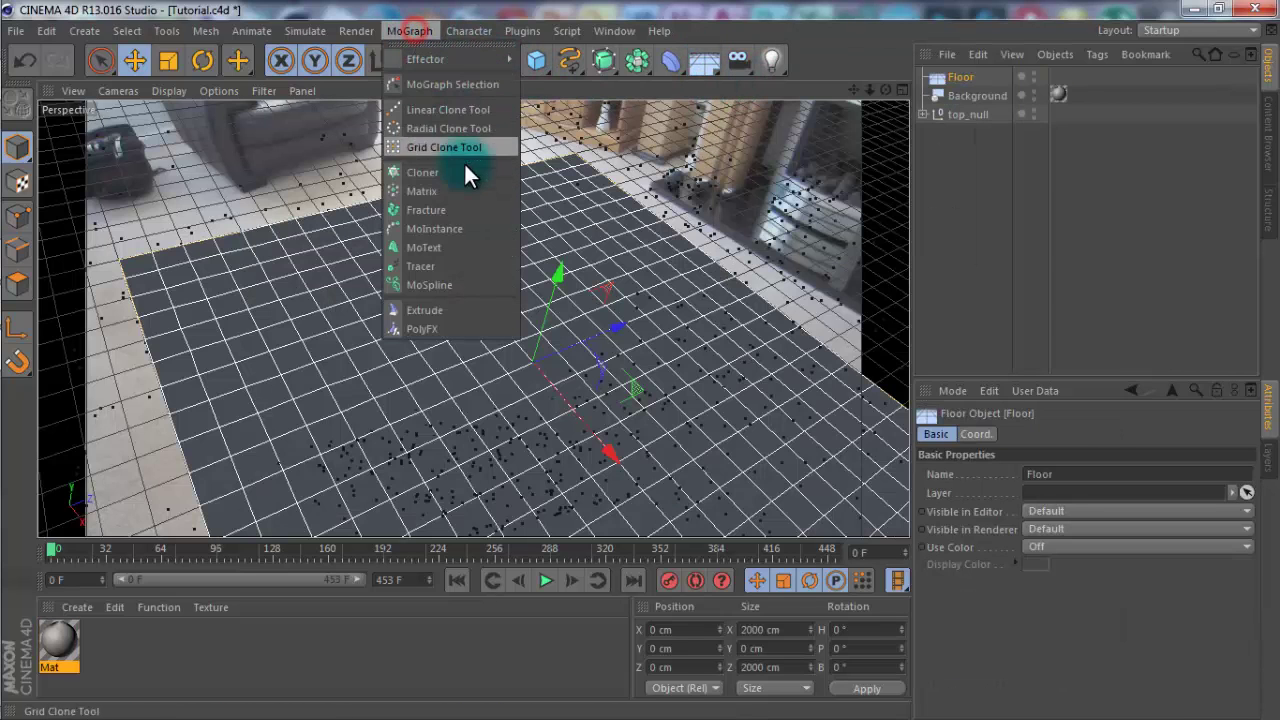
left_click(454, 243)
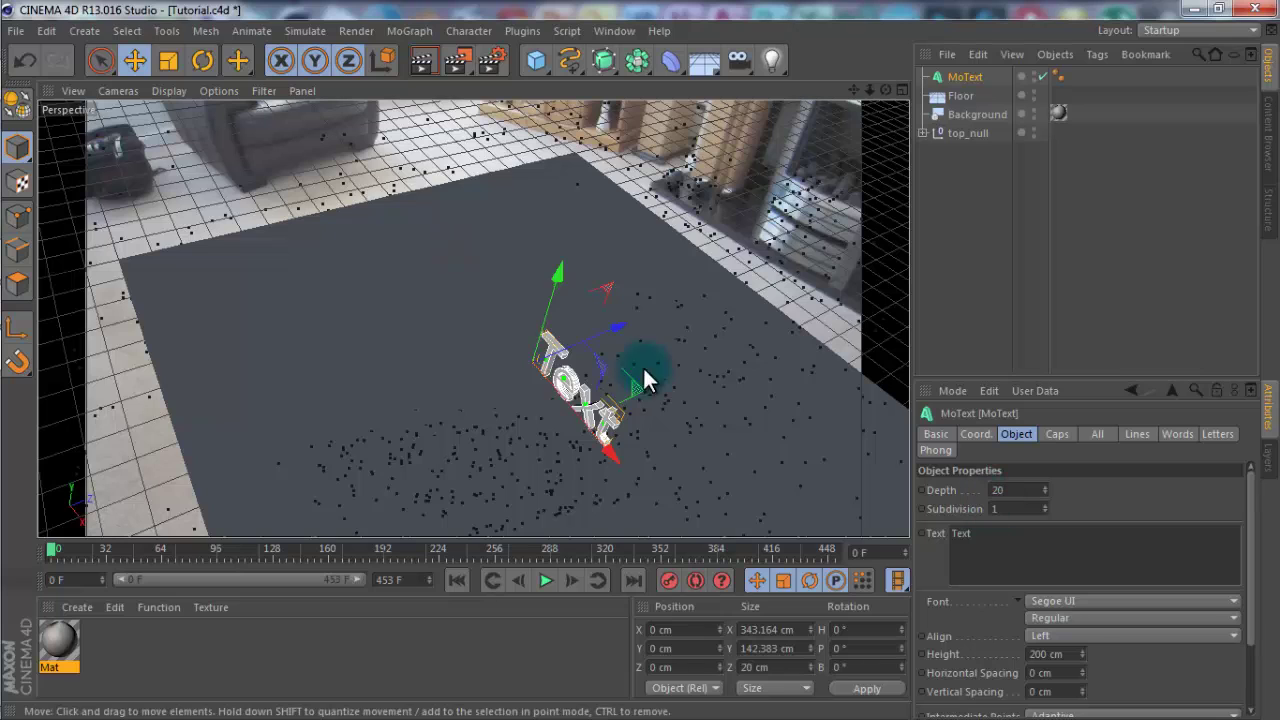
Apply the Mat material to the Floor with Frontal projection and render the view to check the match.
left_click(116, 653)
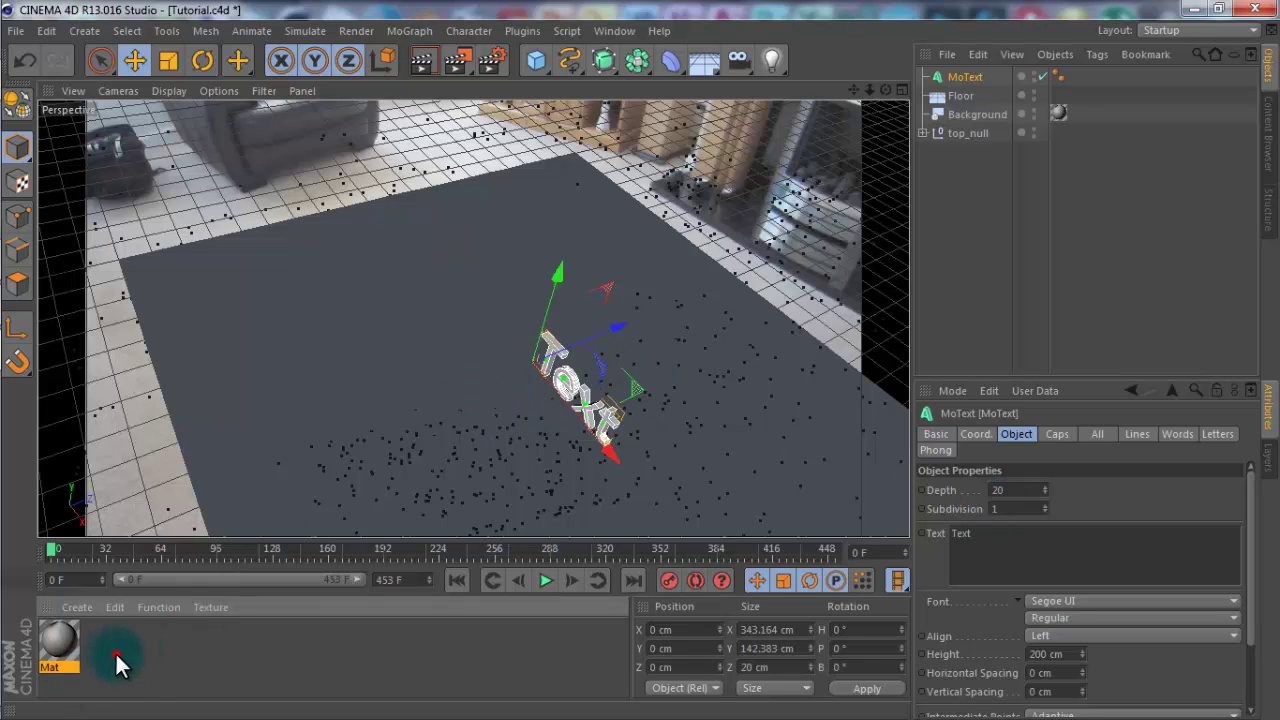
left_click_drag(55, 652, 971, 95)
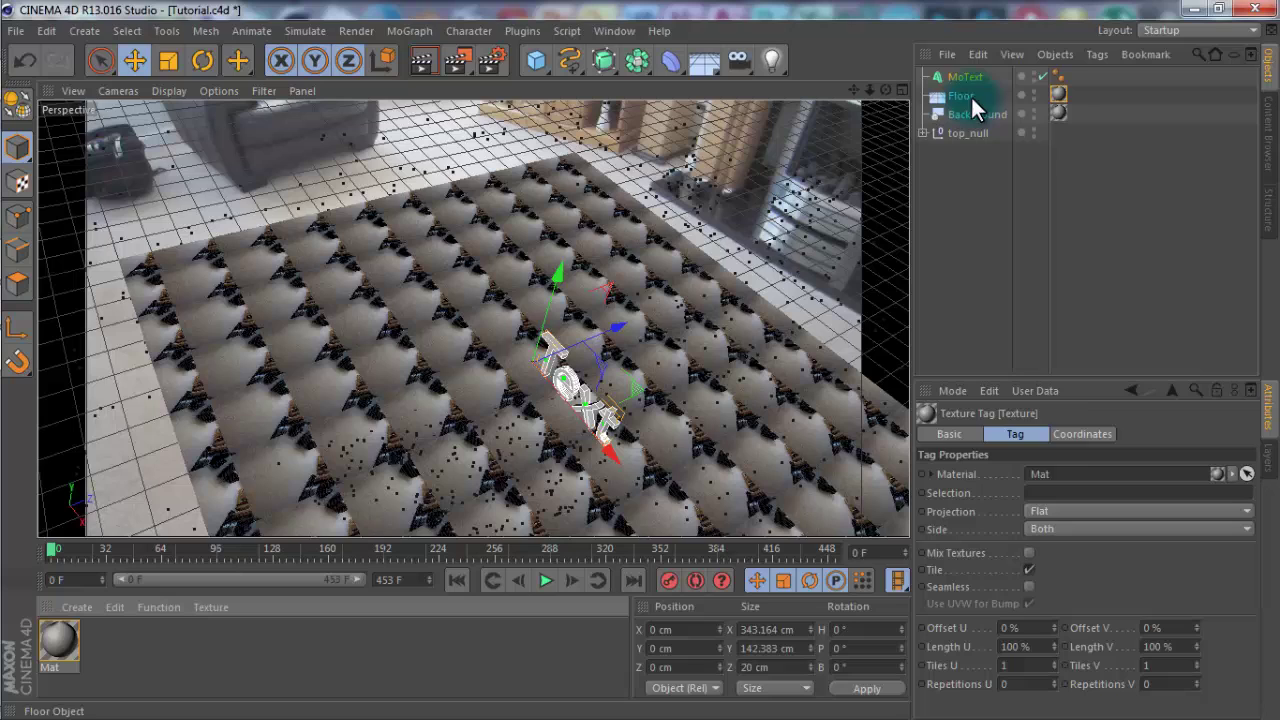
left_click(1056, 506)
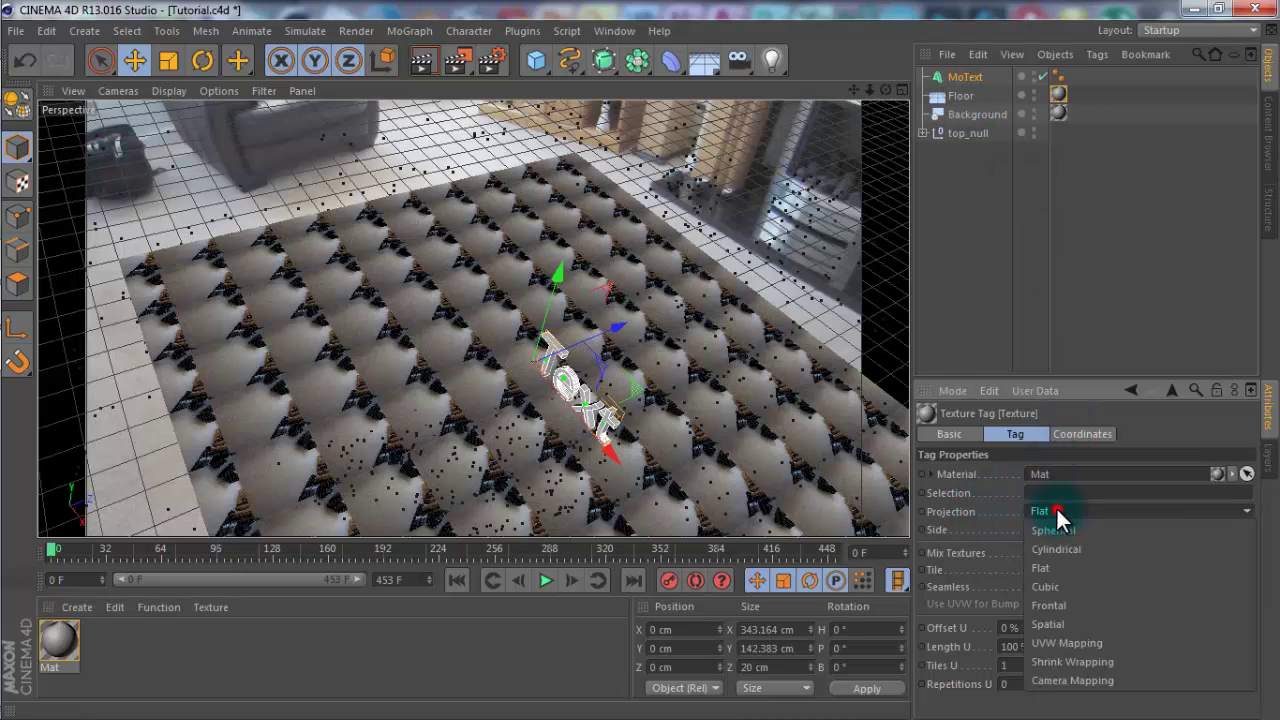
left_click(1049, 605)
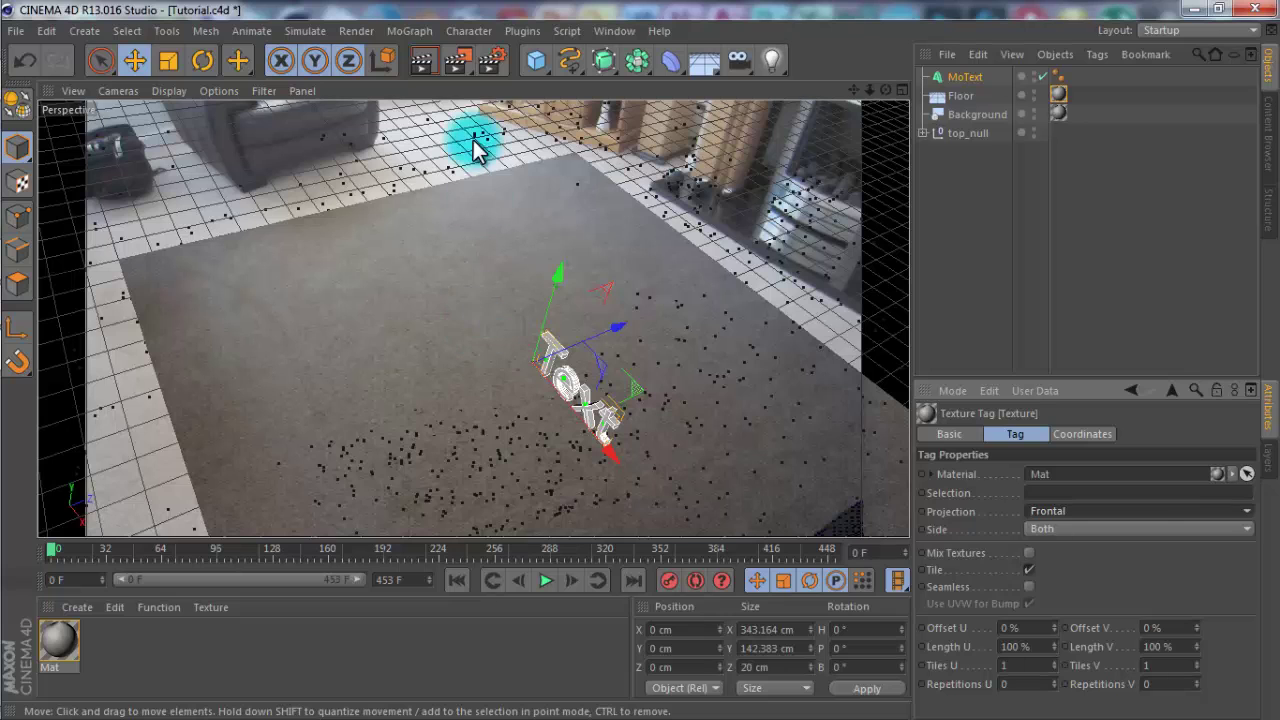
left_click(420, 62)
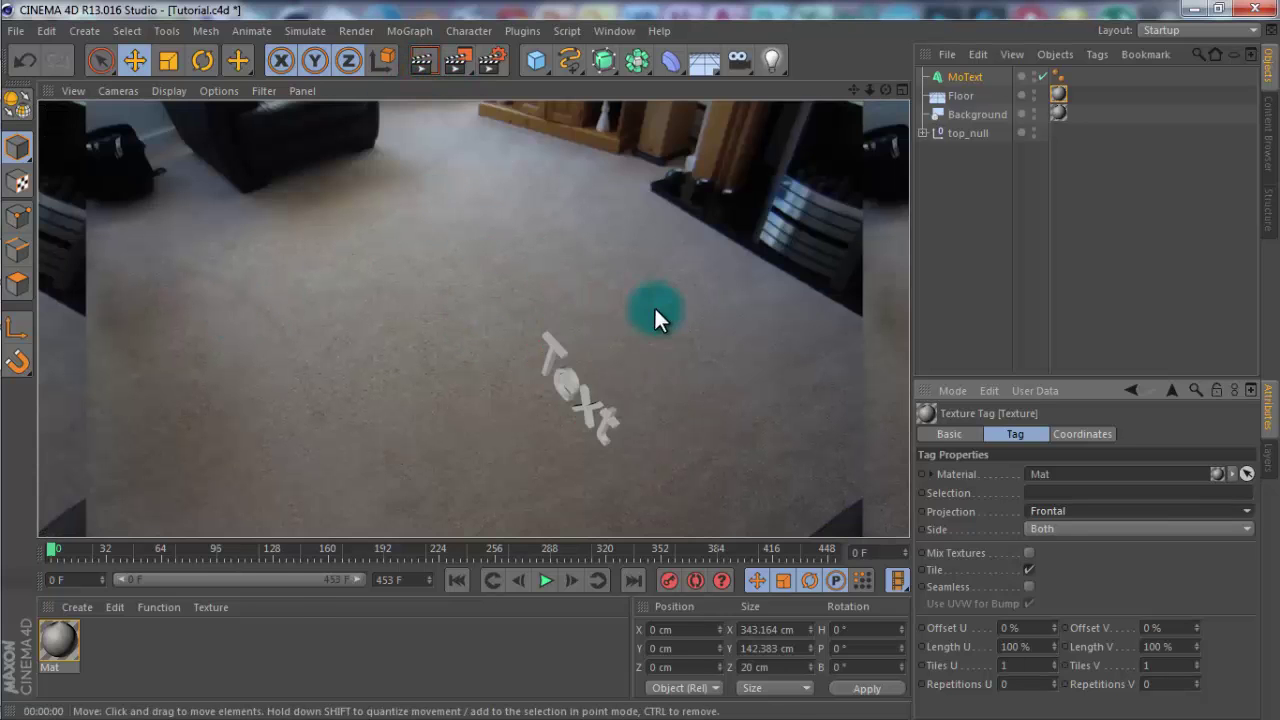
Add a Compositing tag to the Floor with Self Shadowing off and Compositing Background on, then preview the render.
left_click(971, 92)
right_click(966, 92)
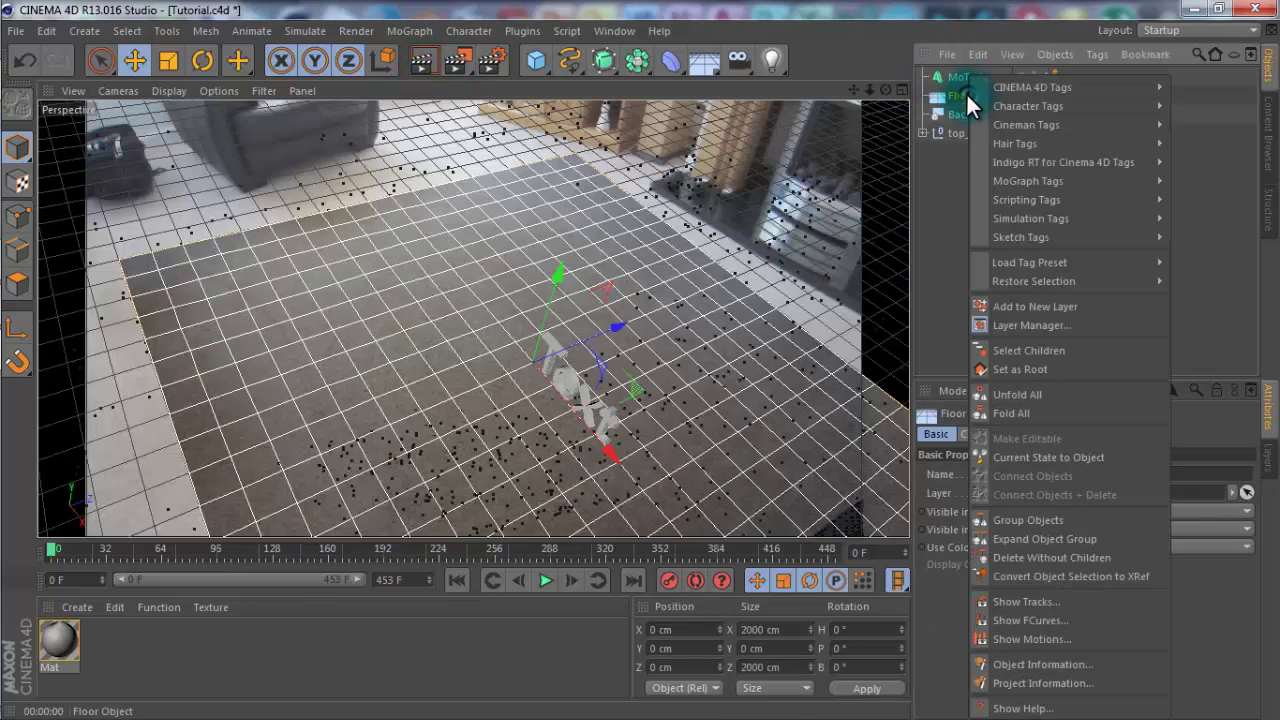
mouse_move(997, 87)
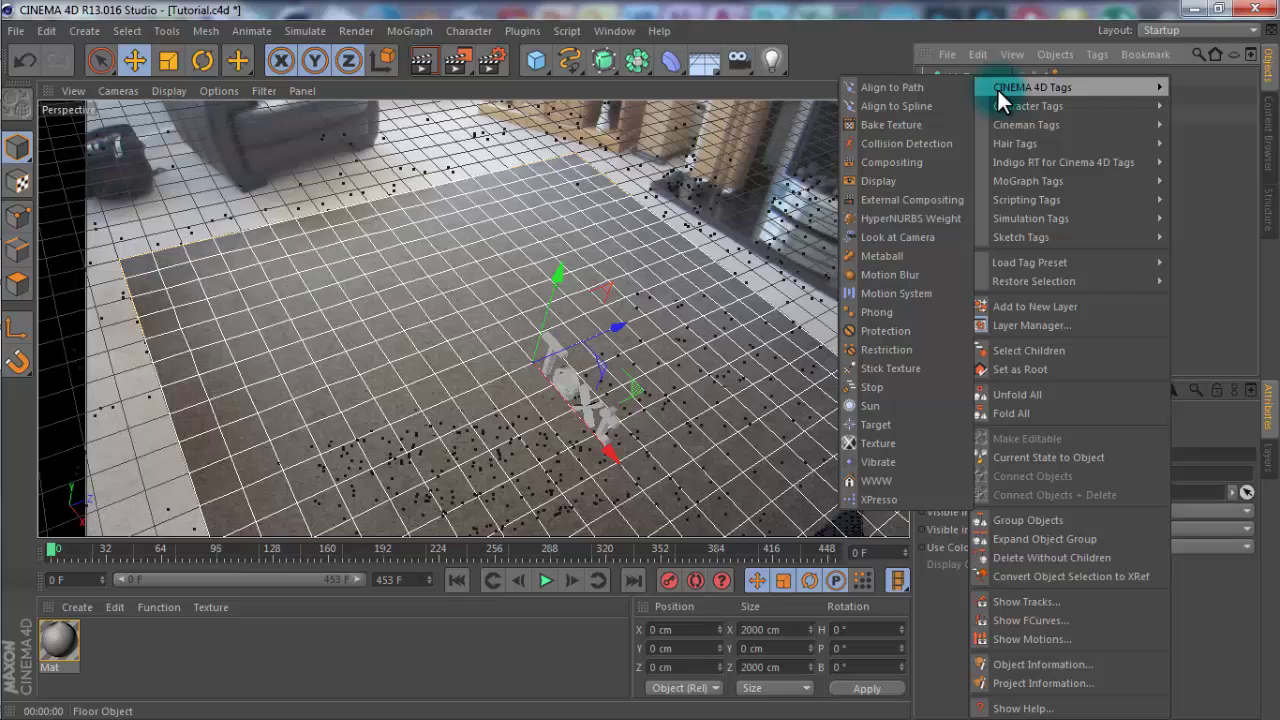
left_click(901, 156)
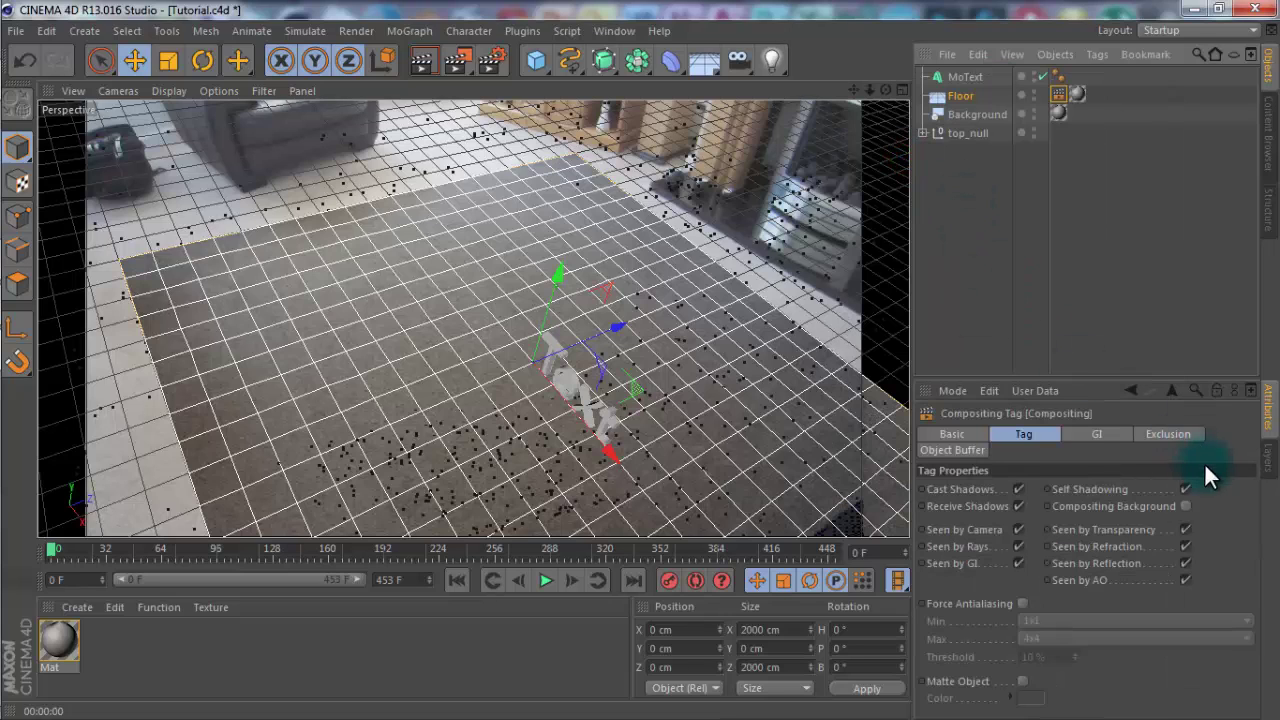
left_click(1185, 489)
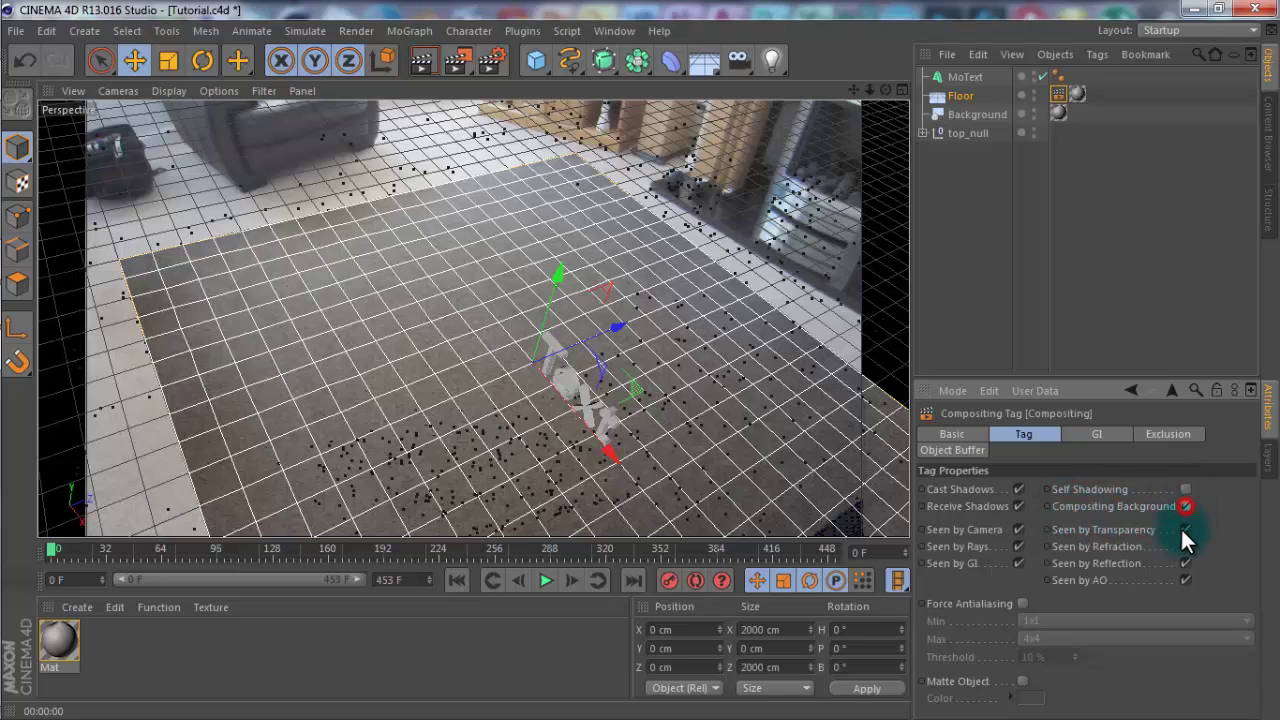
left_click(436, 73)
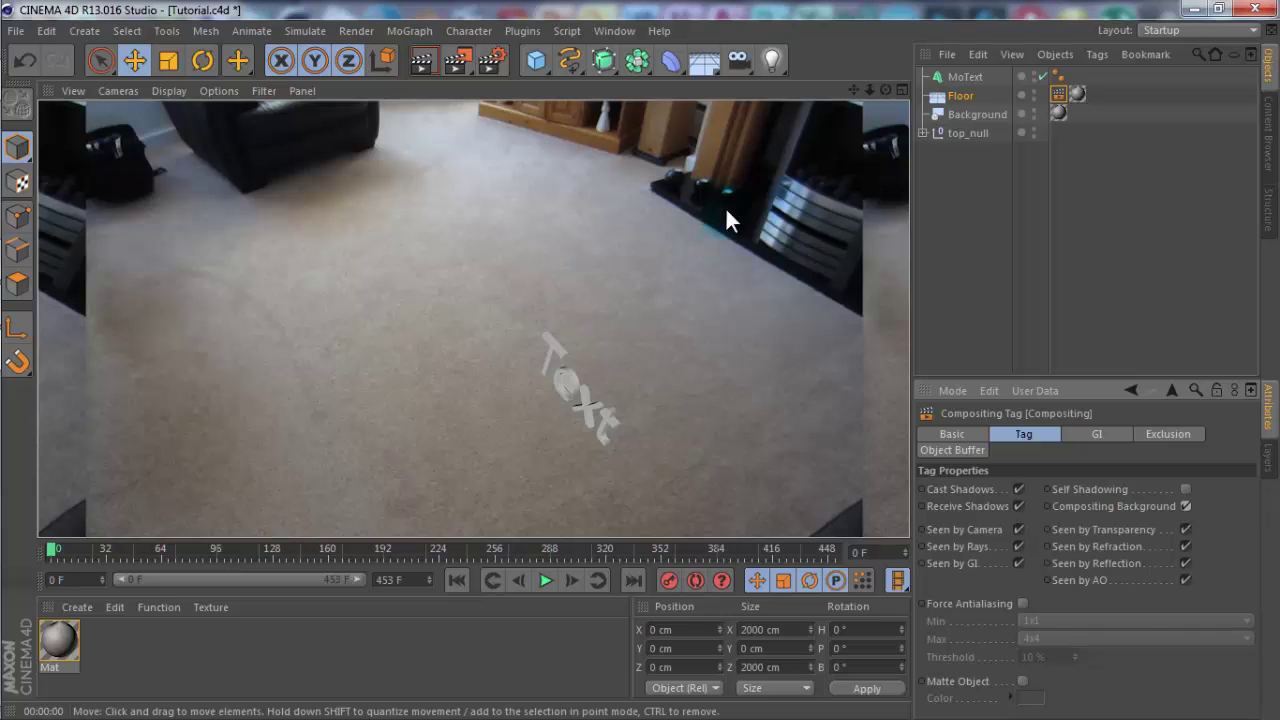
Select MoText and Floor together and rotate them to a heading of about 62° and a bank of about 358°.
left_click(966, 92, "ctrl")
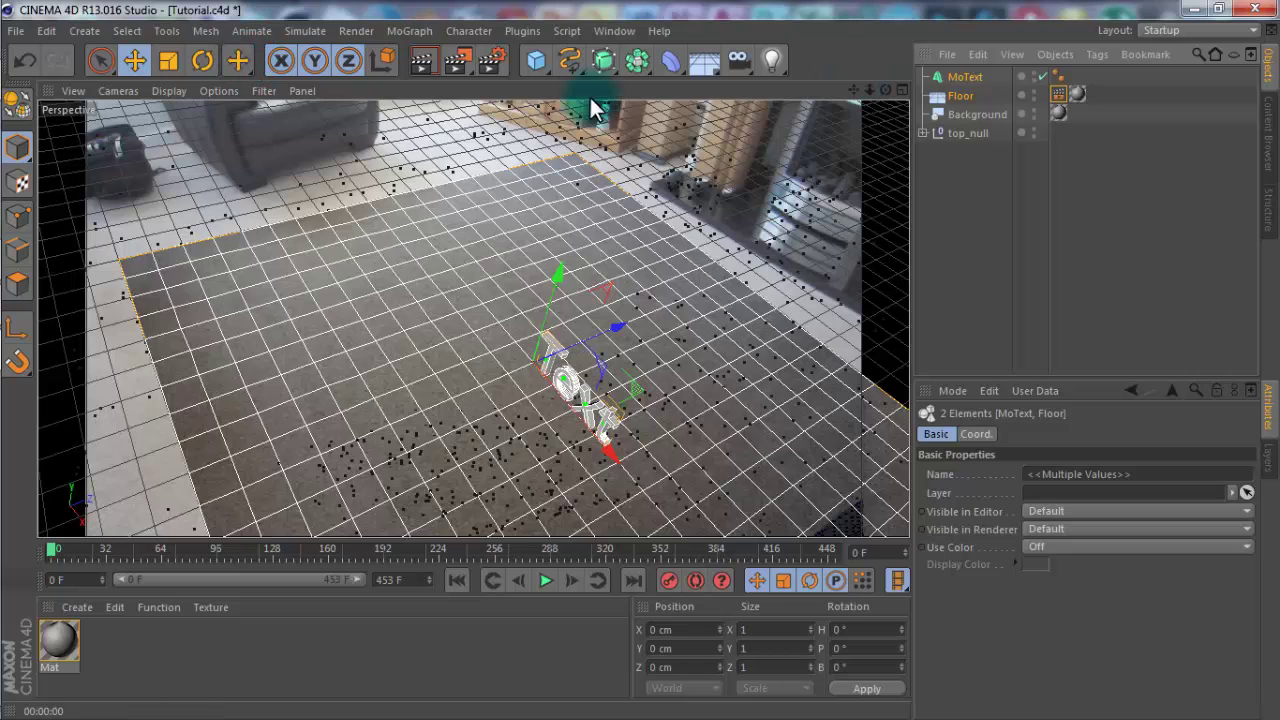
left_click(202, 60)
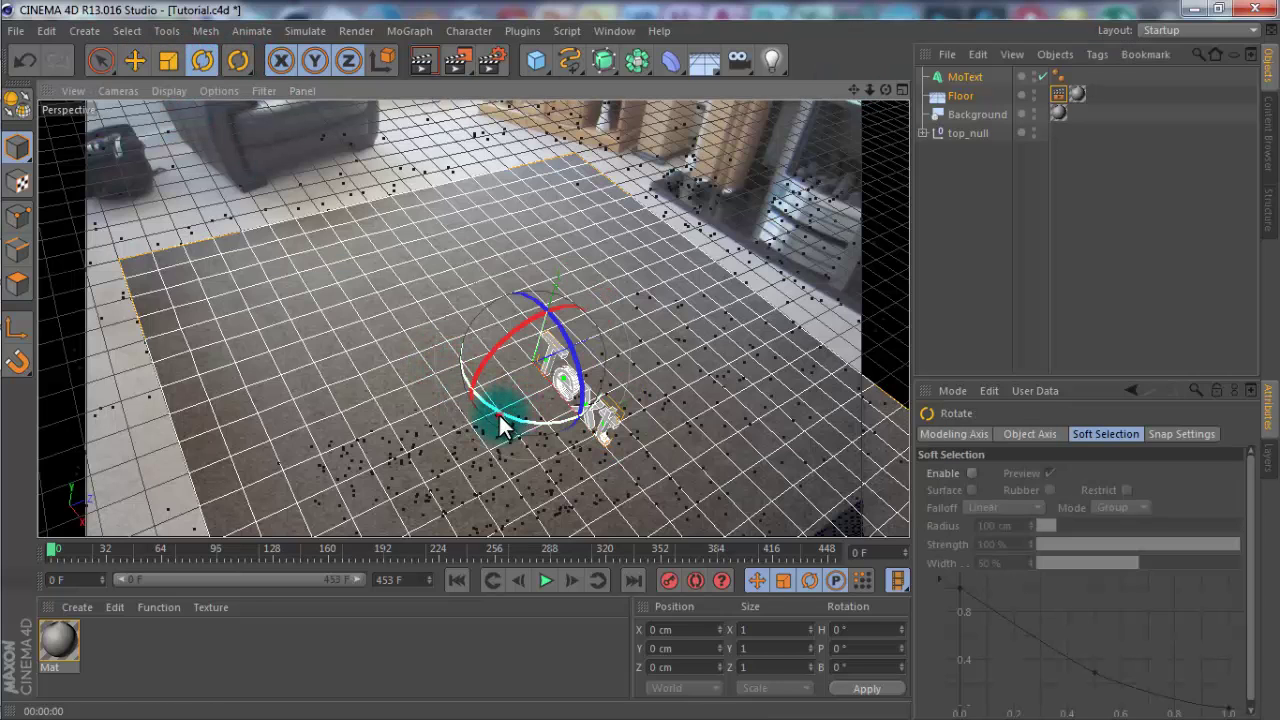
left_click_drag(500, 423, 557, 409)
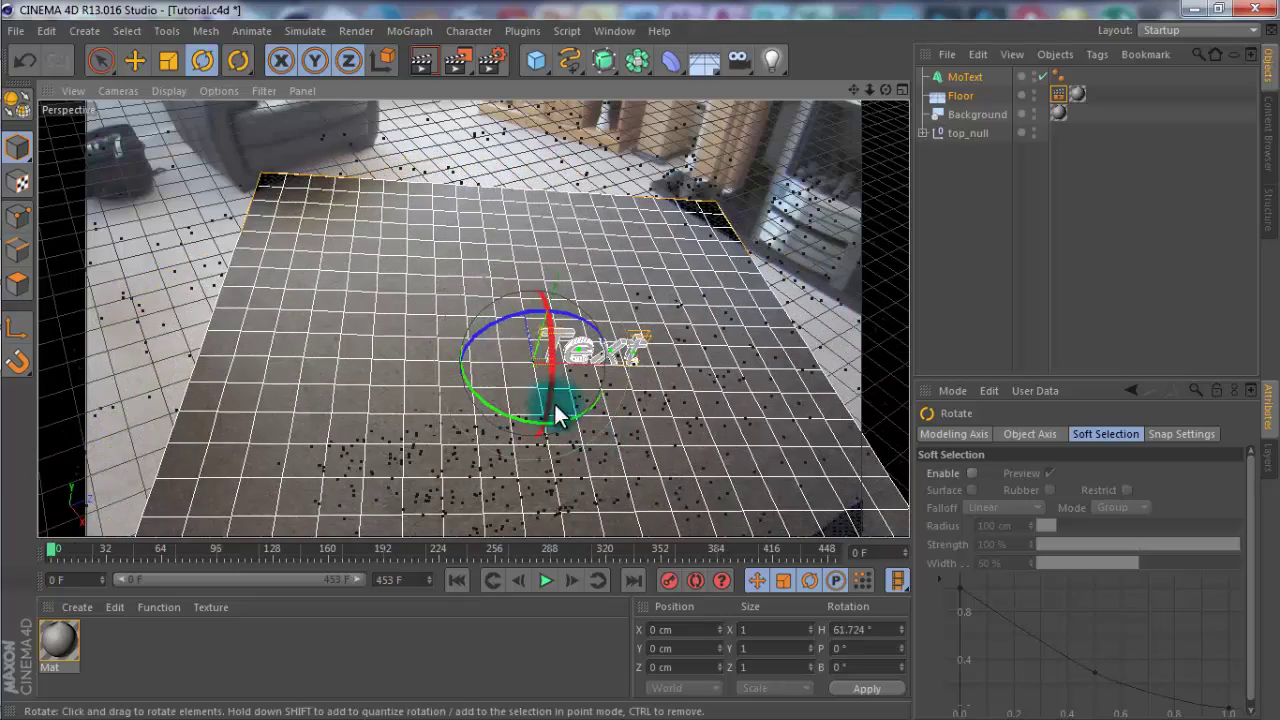
left_click_drag(491, 329, 490, 333)
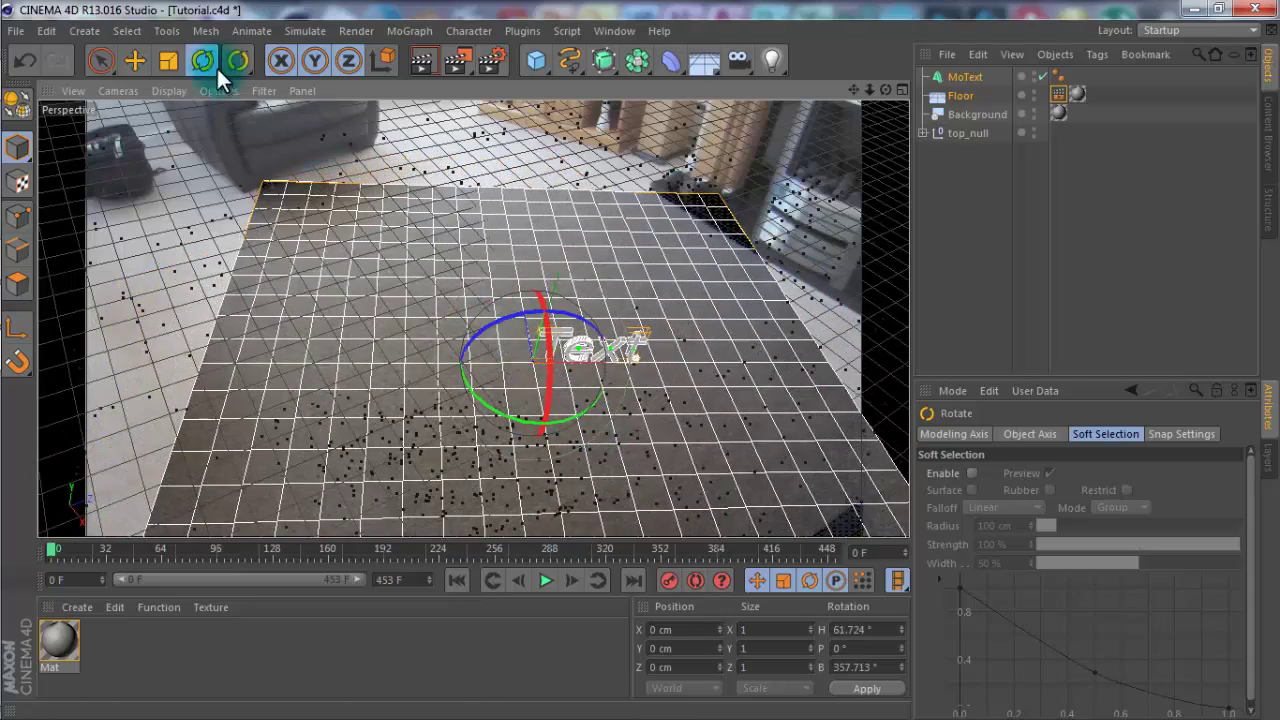
Move MoText and Floor together to about X -129, Y -9, Z -239 cm and rotate their bank to about 353.6°.
left_click(134, 60)
left_click_drag(646, 363, 551, 368)
left_click(205, 62)
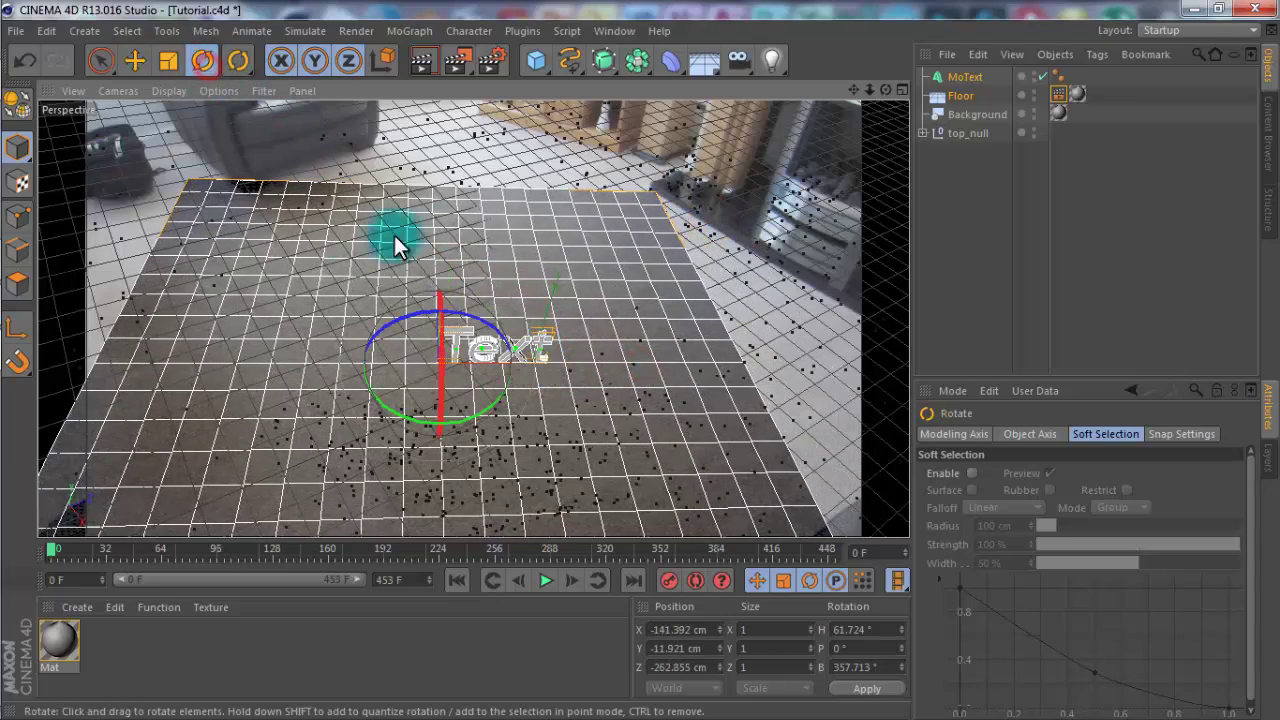
left_click_drag(390, 319, 378, 317)
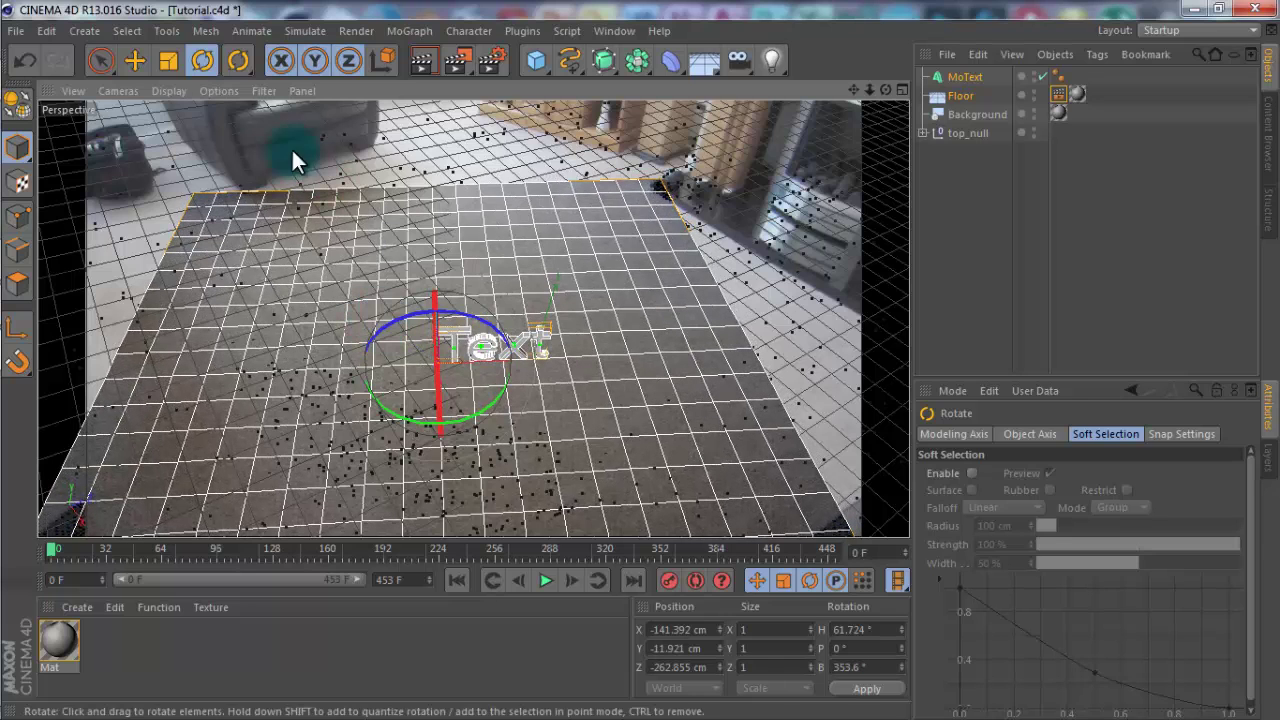
left_click(135, 60)
left_click_drag(570, 364, 563, 357)
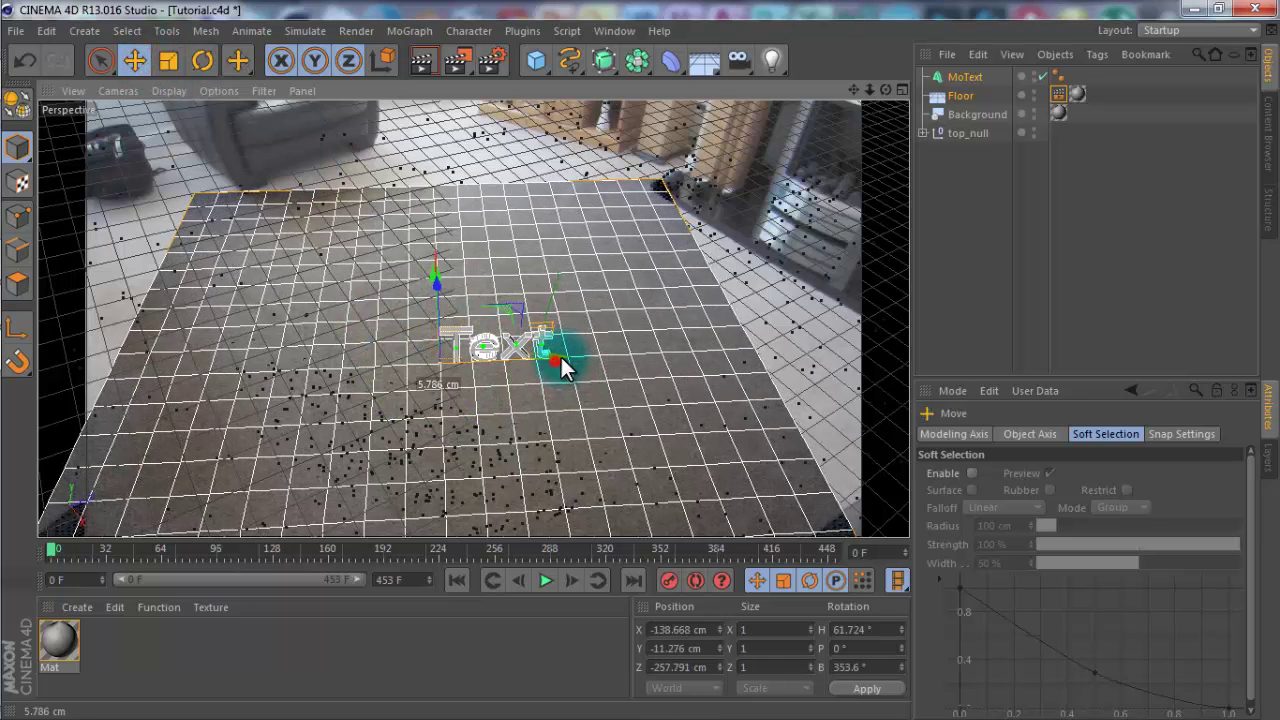
Set the MoText depth to 80 and move it along its own X axis to about X -183, Z -339 cm.
left_click(967, 78)
left_click(1027, 489)
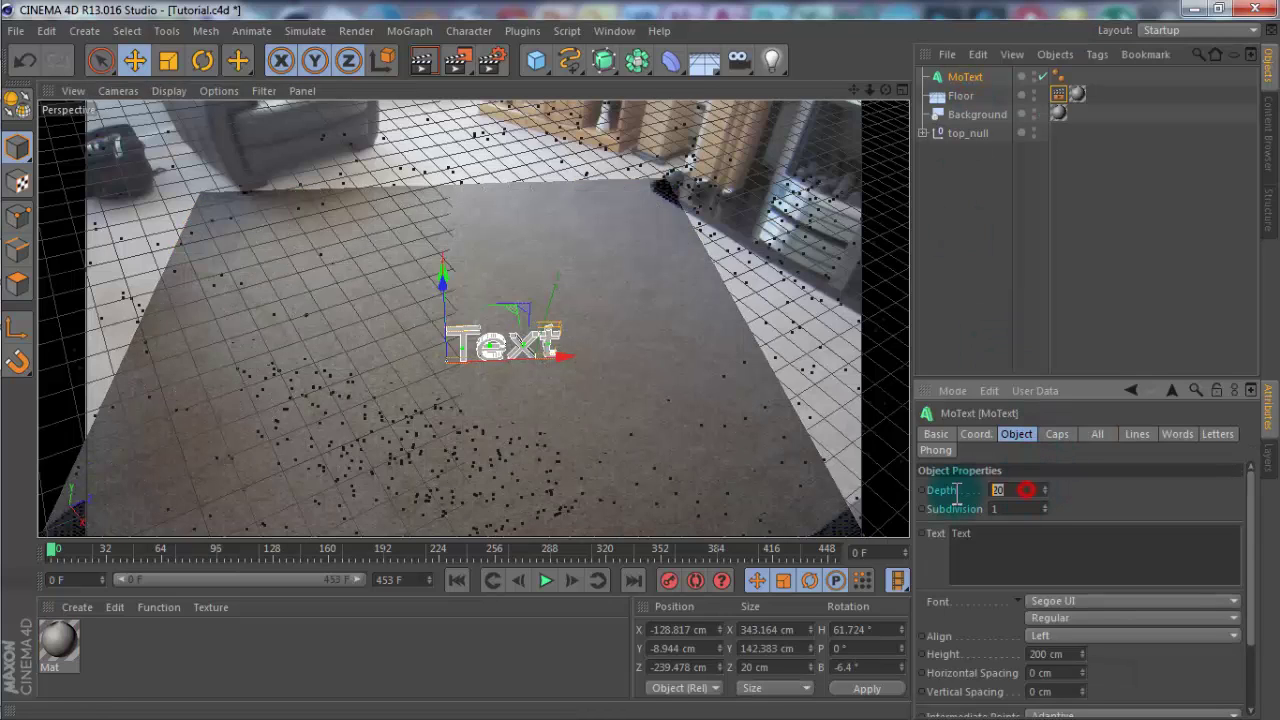
type("80")
left_click(1146, 488)
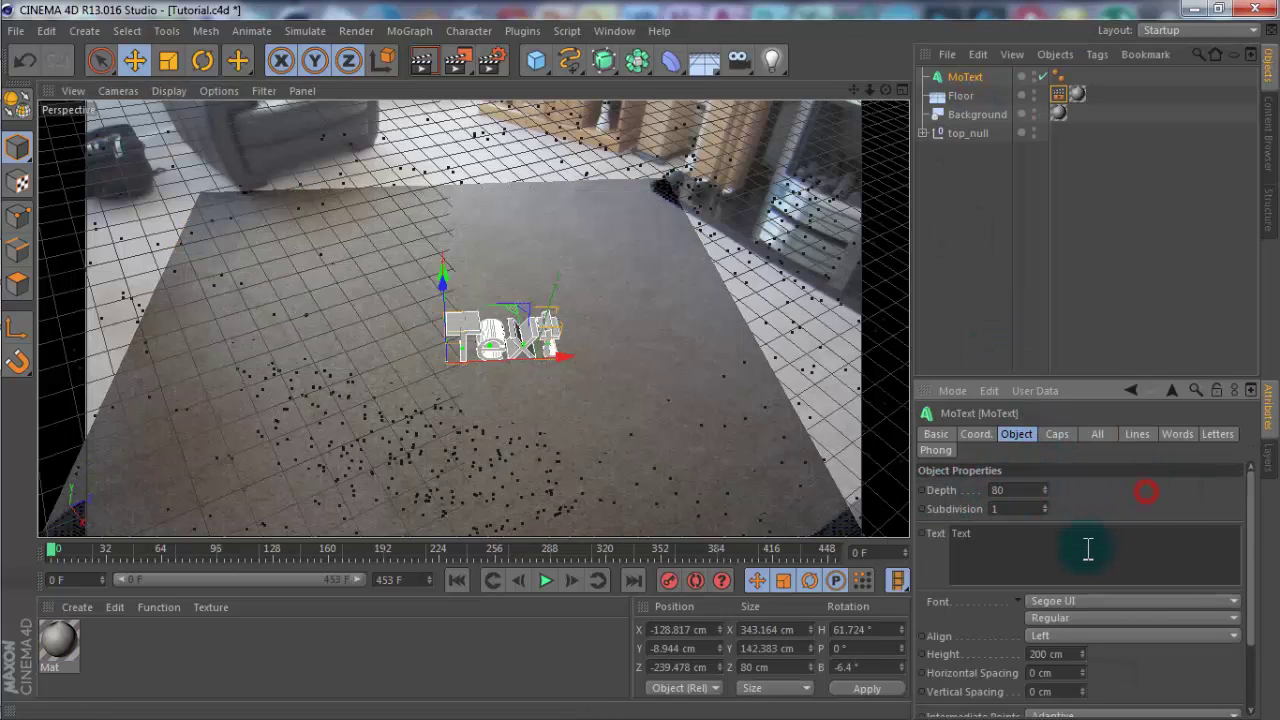
left_click_drag(556, 358, 522, 355)
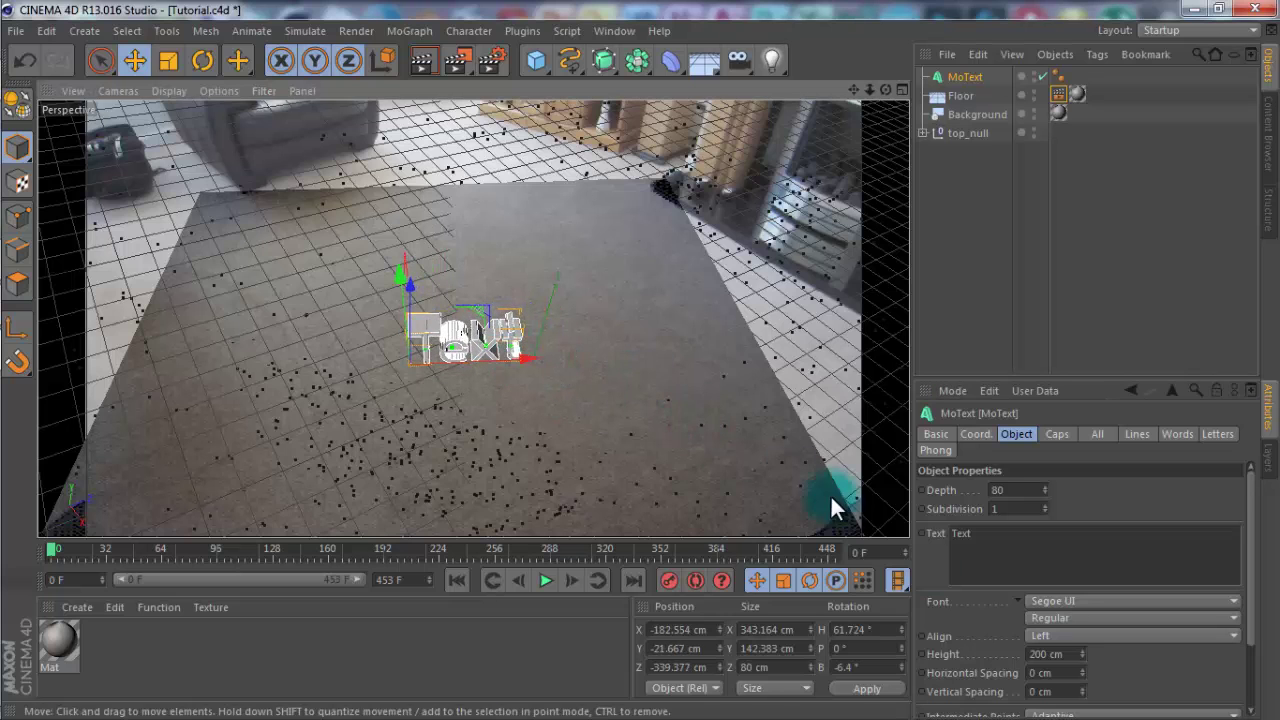
Set the MoText font to Ethnocentric Rg and its text to Tutorial, and recentre it at about X -415, Z -772 cm.
left_click(1043, 602)
scroll(1094, 454, "up", 10)
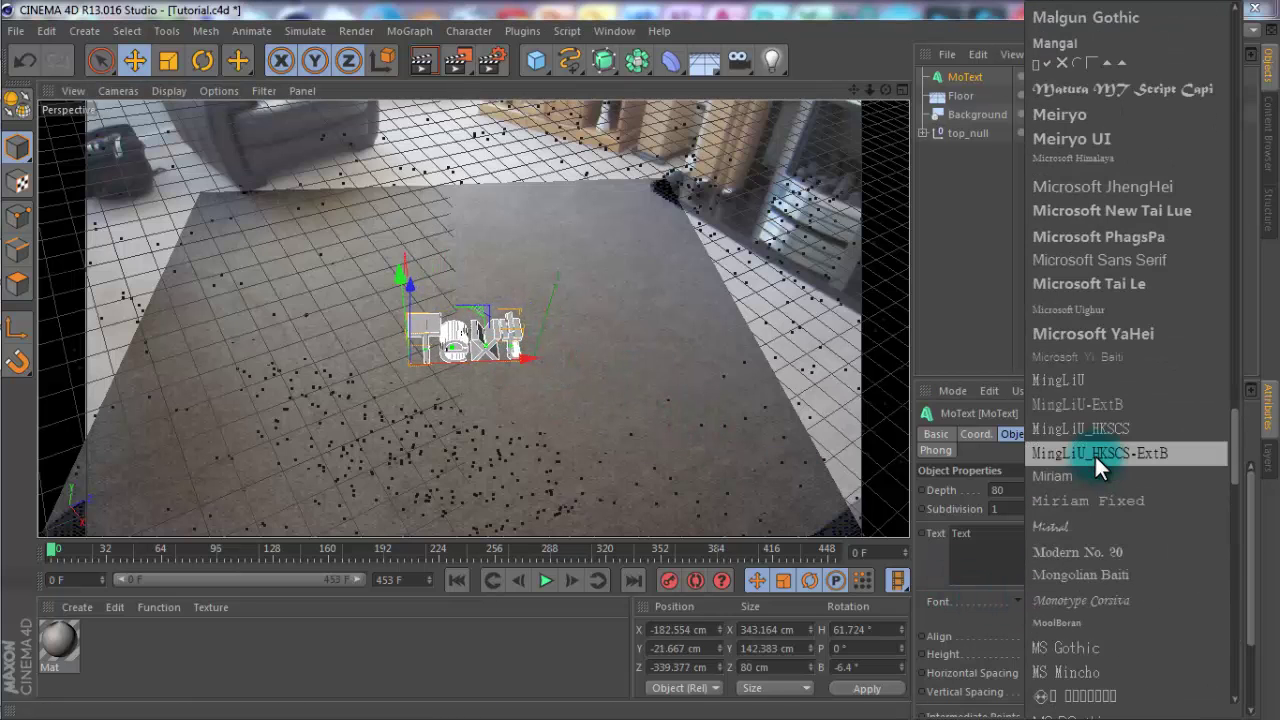
scroll(1095, 456, "up", 15)
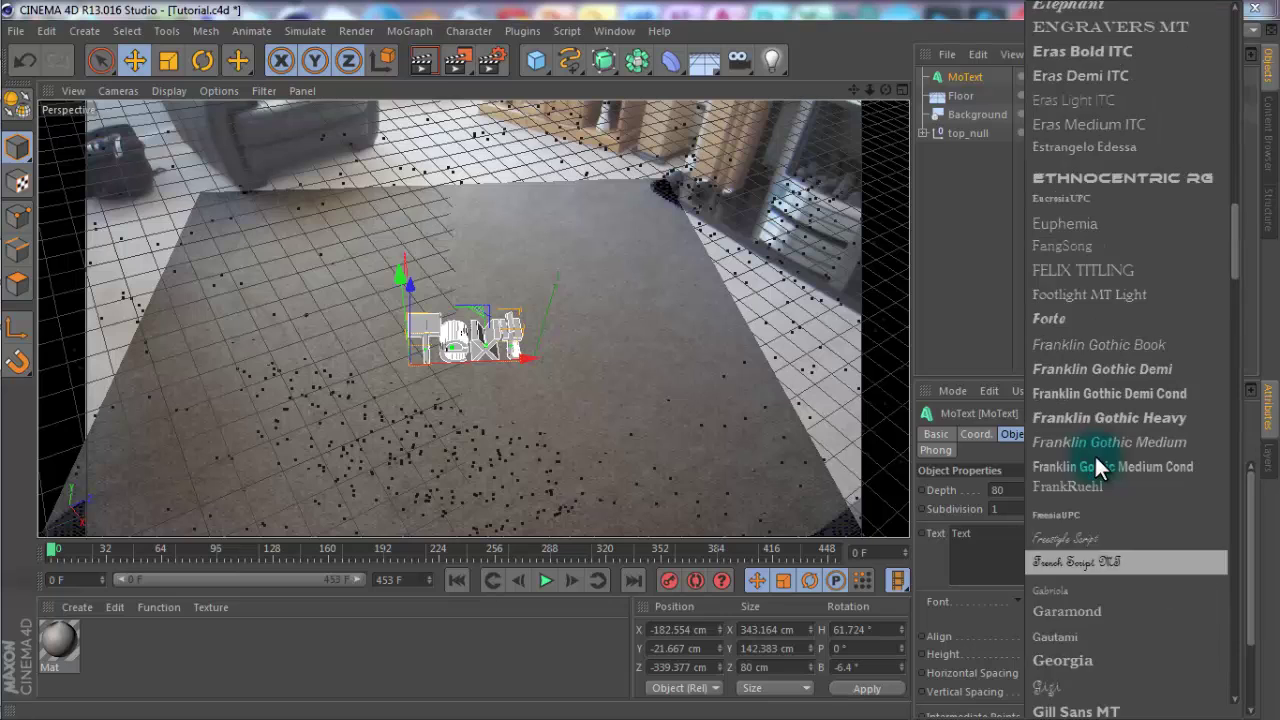
left_click(1163, 290)
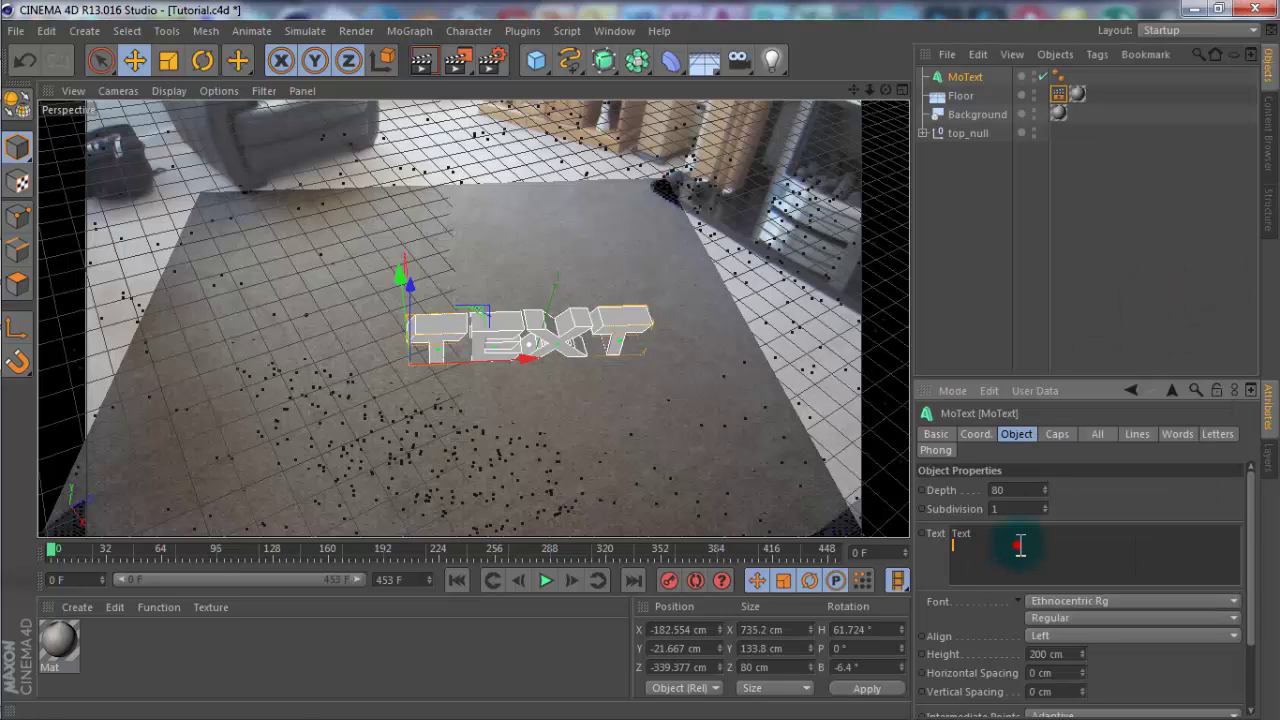
double_click(1017, 545)
type("Tutorial")
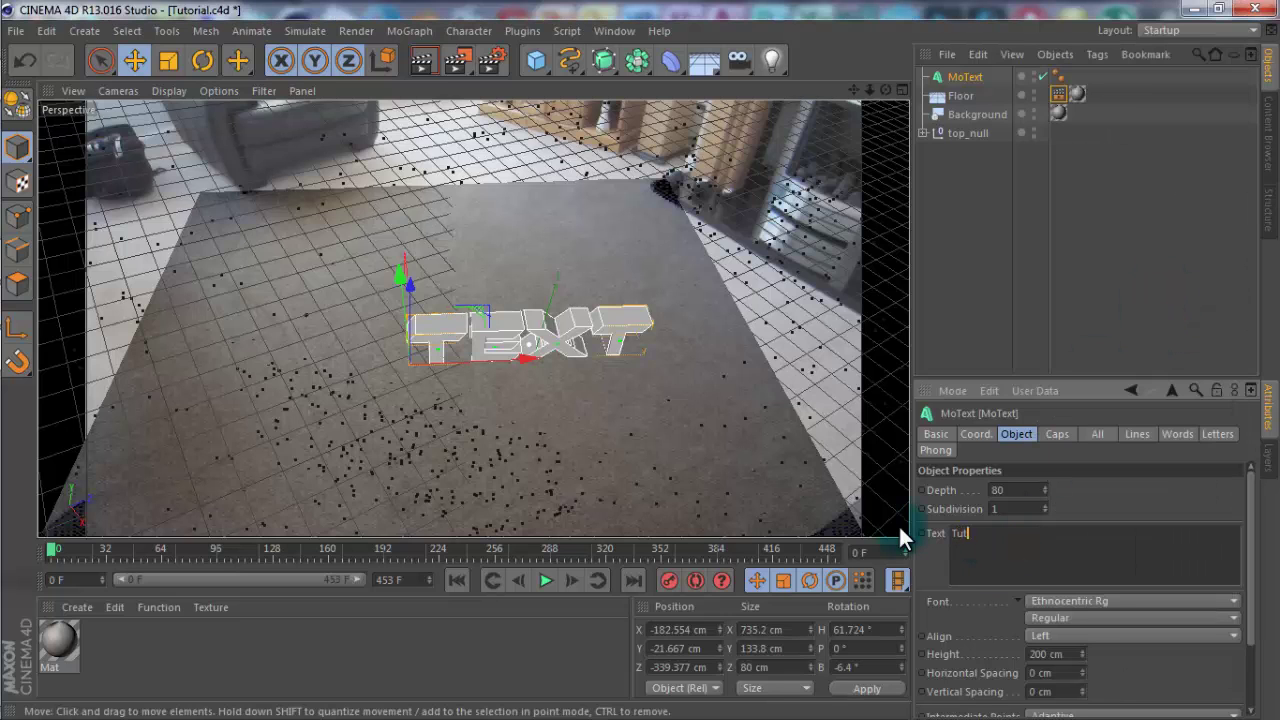
left_click(1078, 506)
left_click_drag(527, 362, 374, 381)
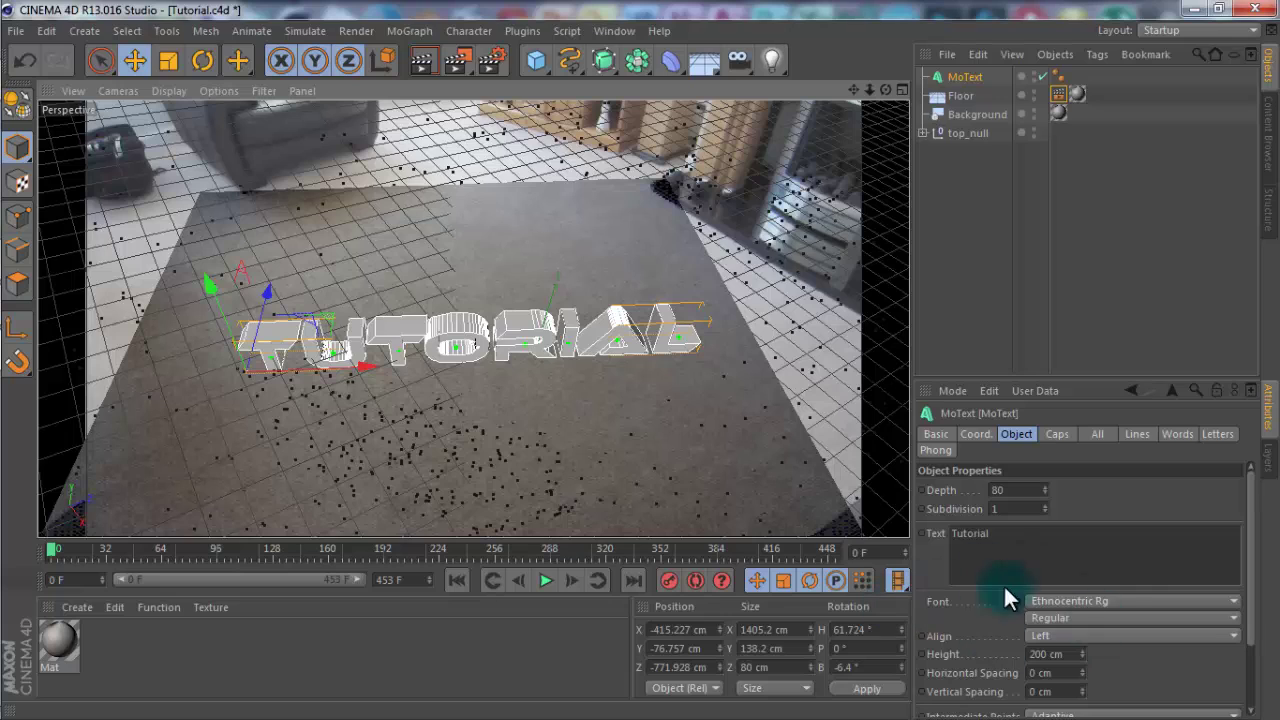
Set both the start and end caps of the MoText to Fillet Cap.
left_click(1057, 436)
left_click(1005, 492)
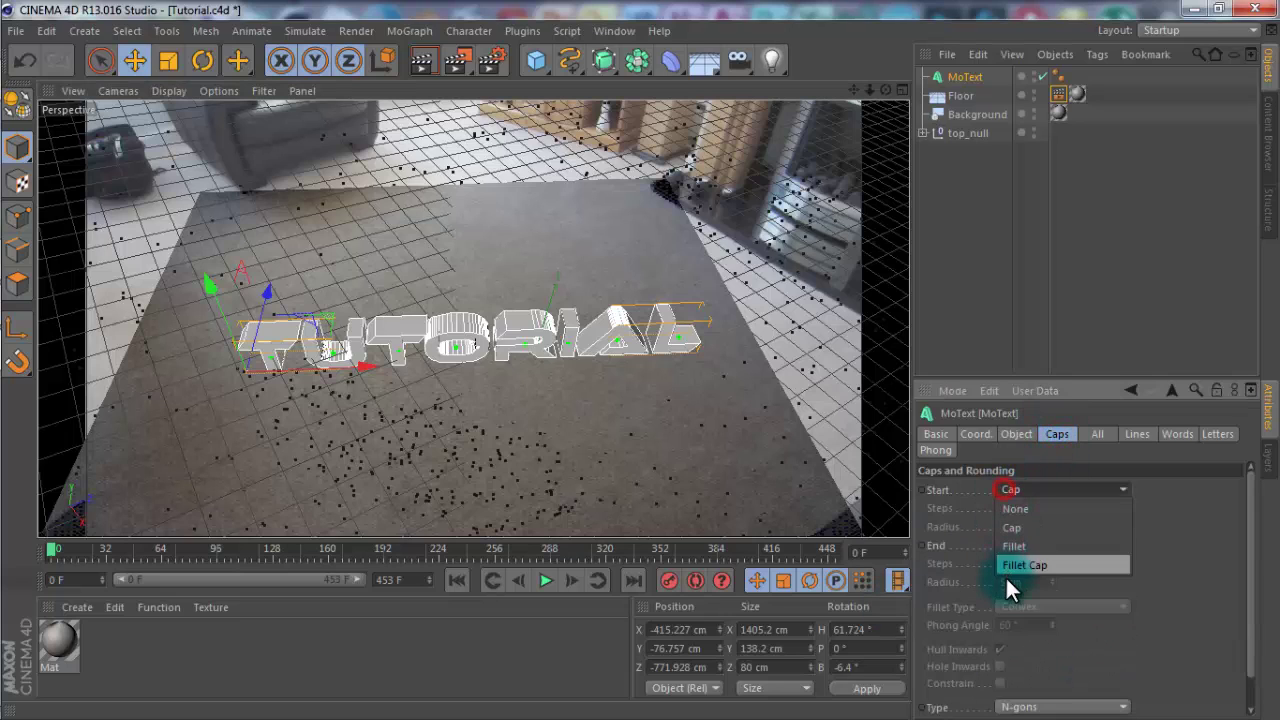
left_click(1020, 561)
left_click(1023, 545)
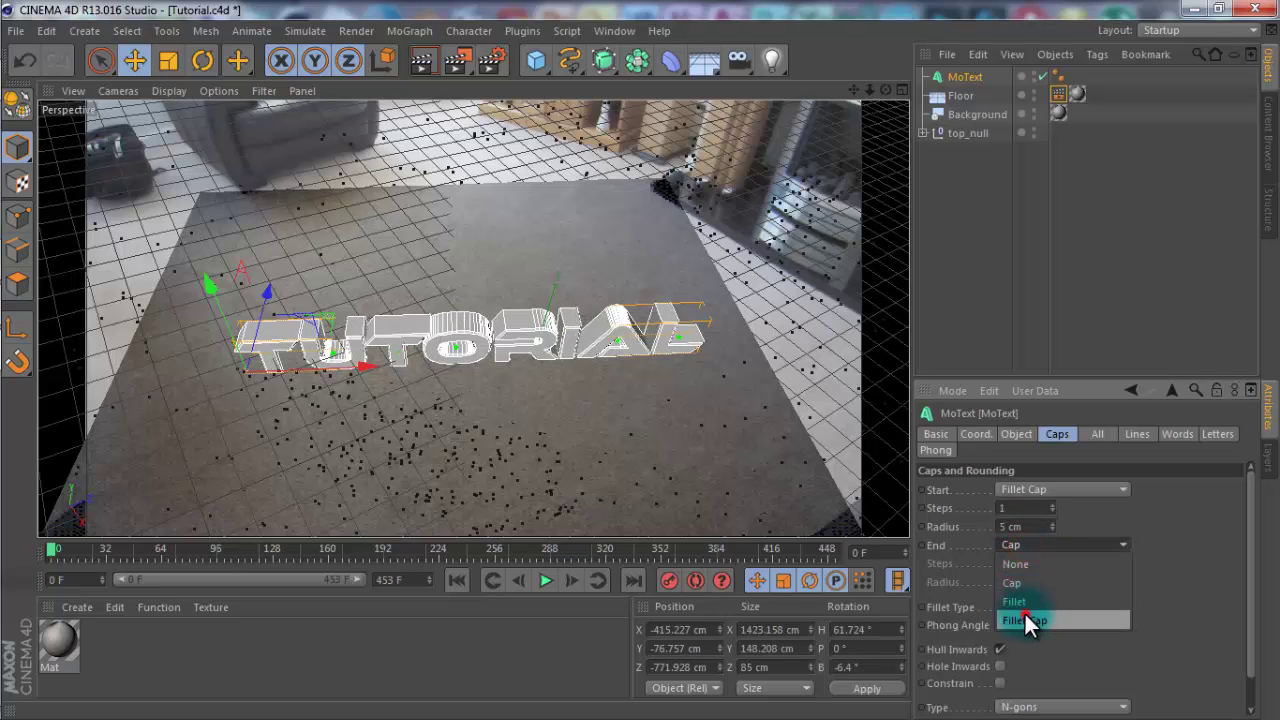
left_click(1024, 616)
Give both MoText fillets 5 steps and a 3 cm radius, and render the view to check the bevels.
left_click(1026, 508)
type("5")
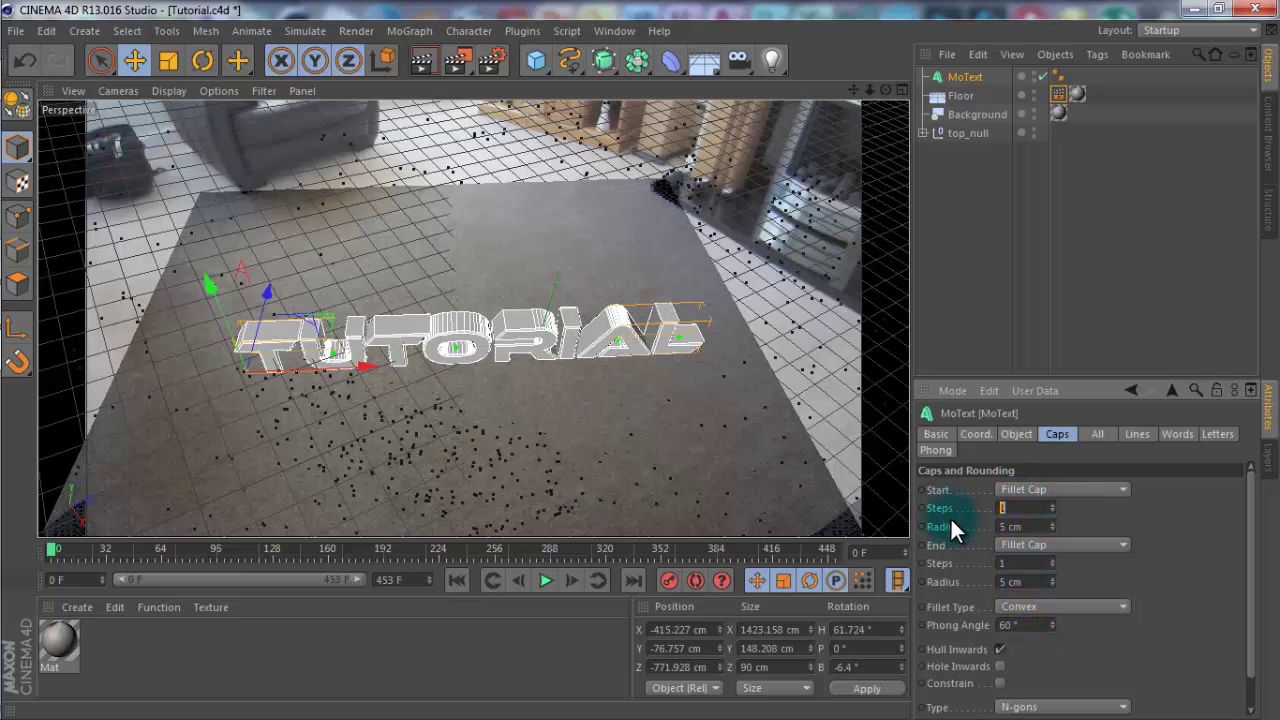
left_click(1008, 526)
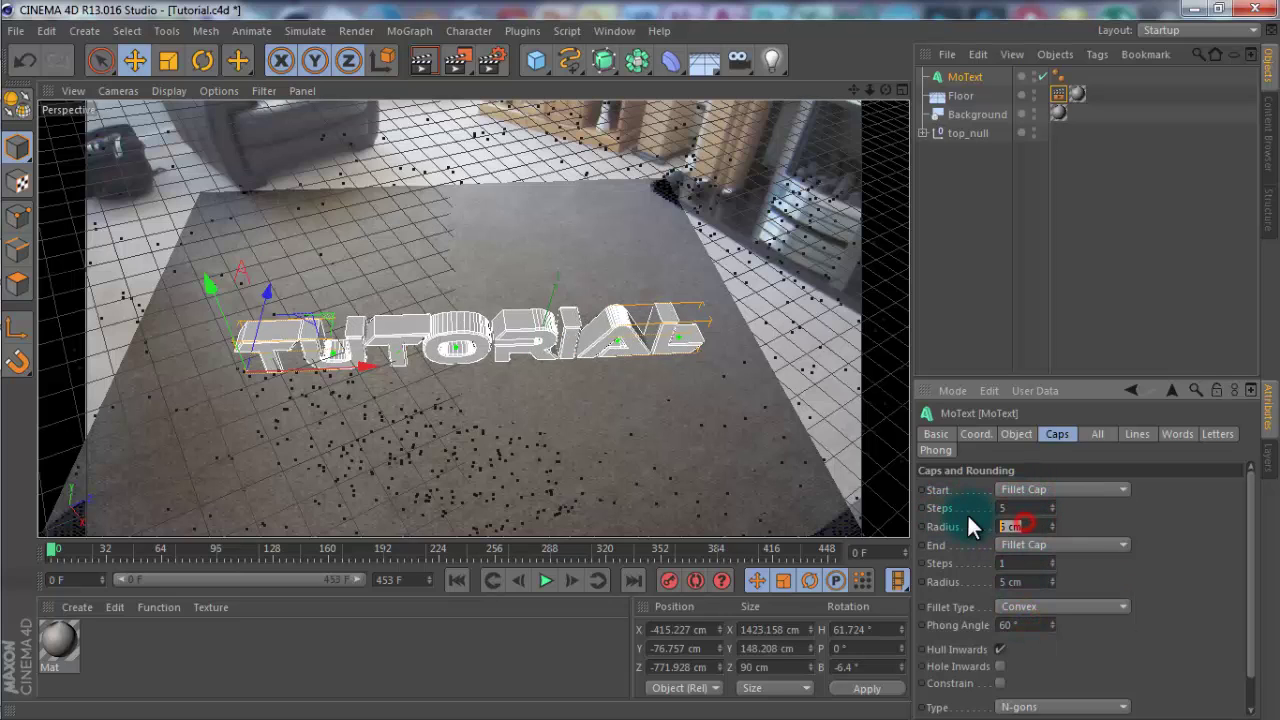
type("3")
left_click(1025, 563)
left_click(1032, 582)
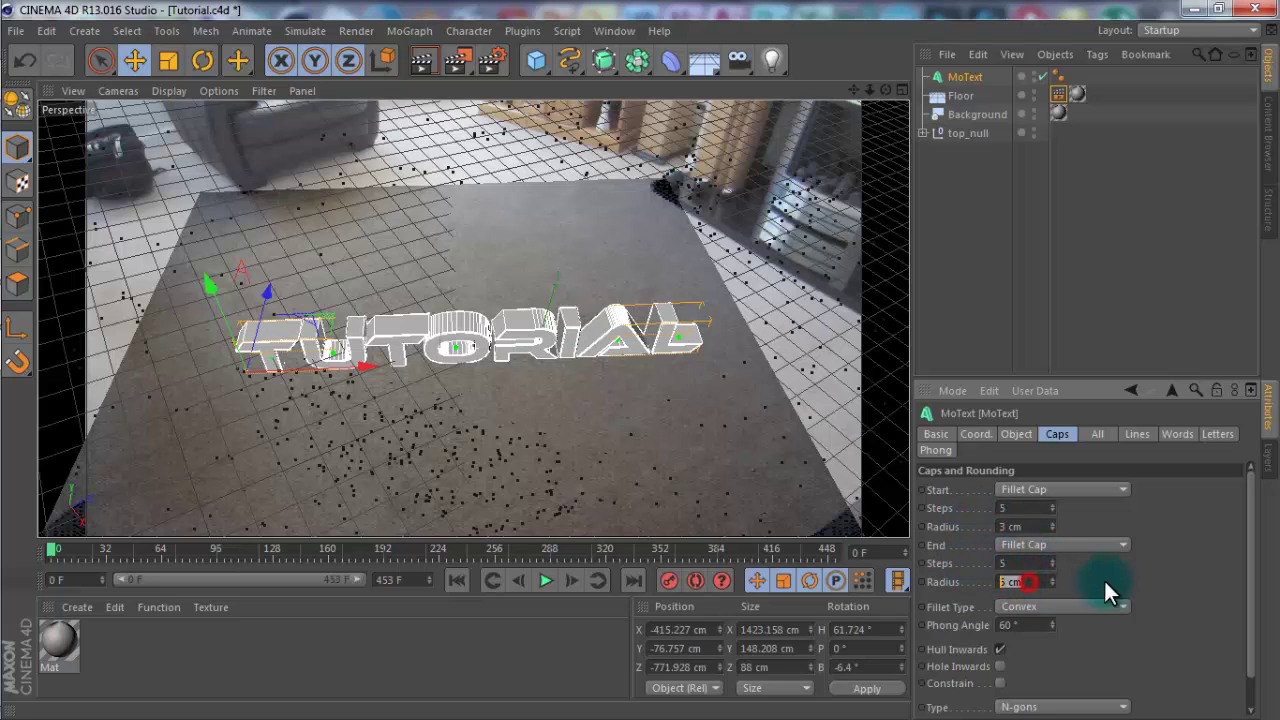
type("3")
key("Return")
left_click(430, 71)
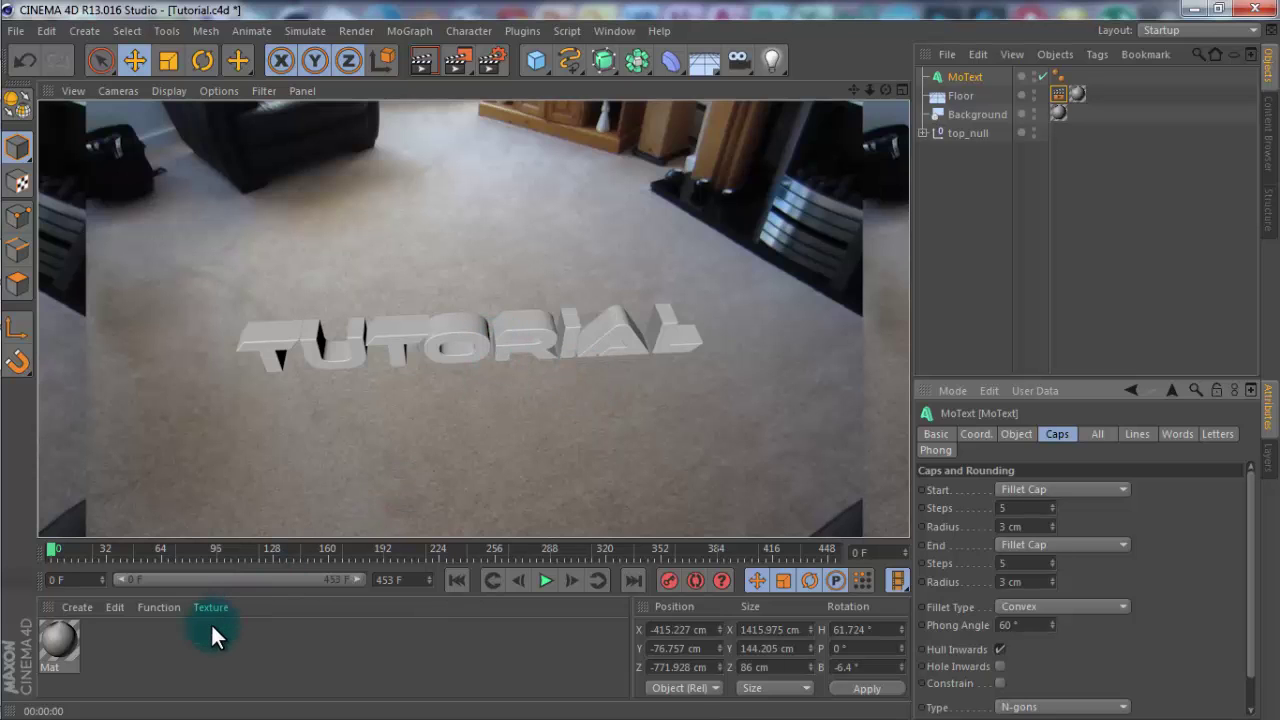
Create a new material and load a Gradient shader as its Color texture.
double_click(168, 635)
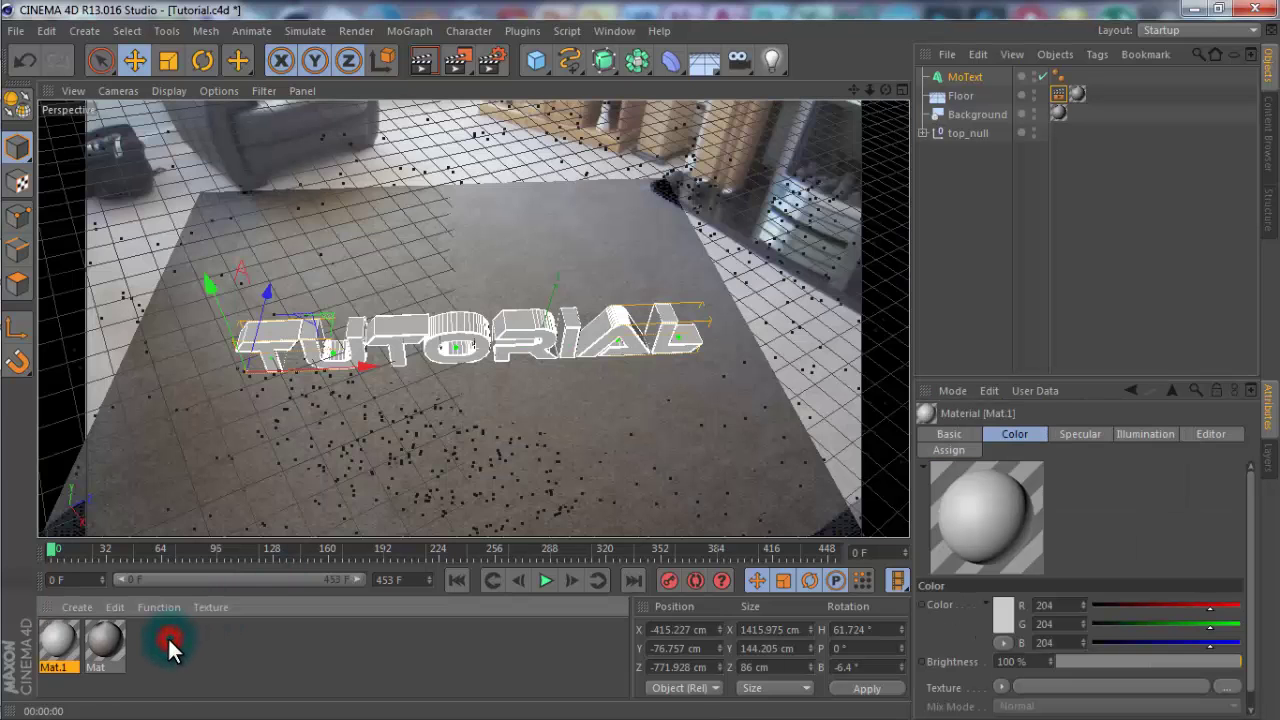
double_click(69, 635)
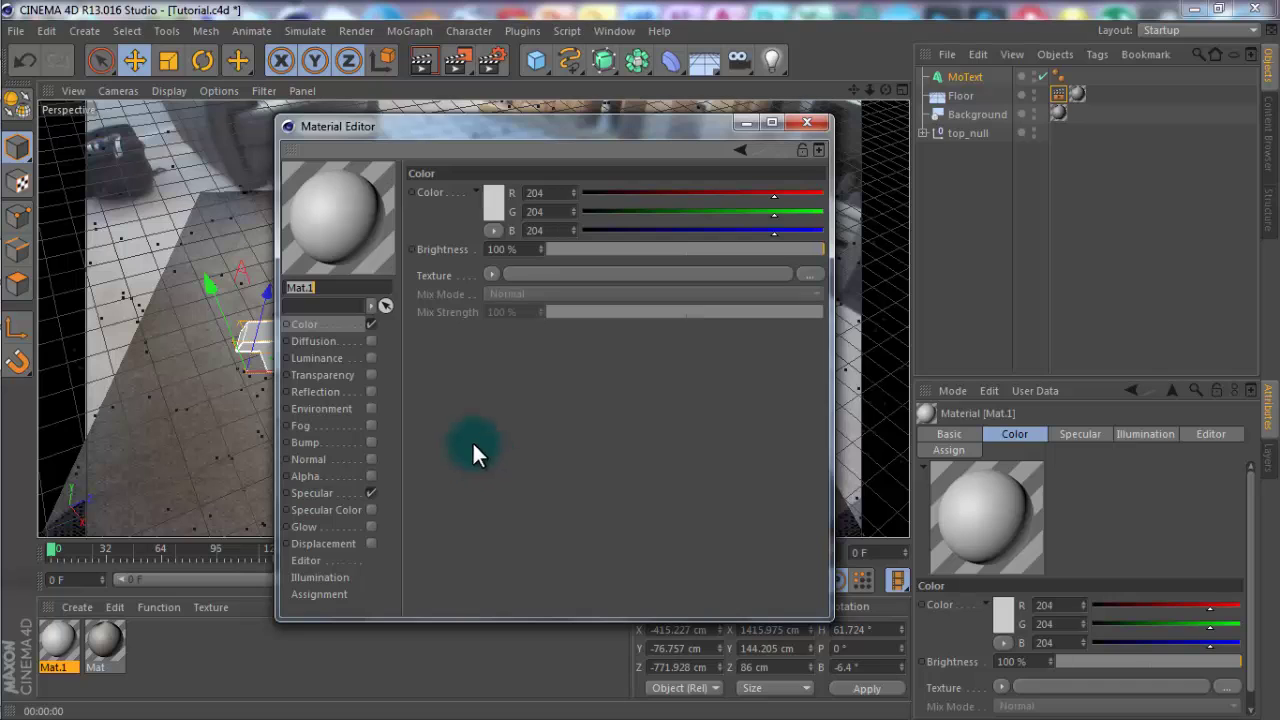
left_click(495, 273)
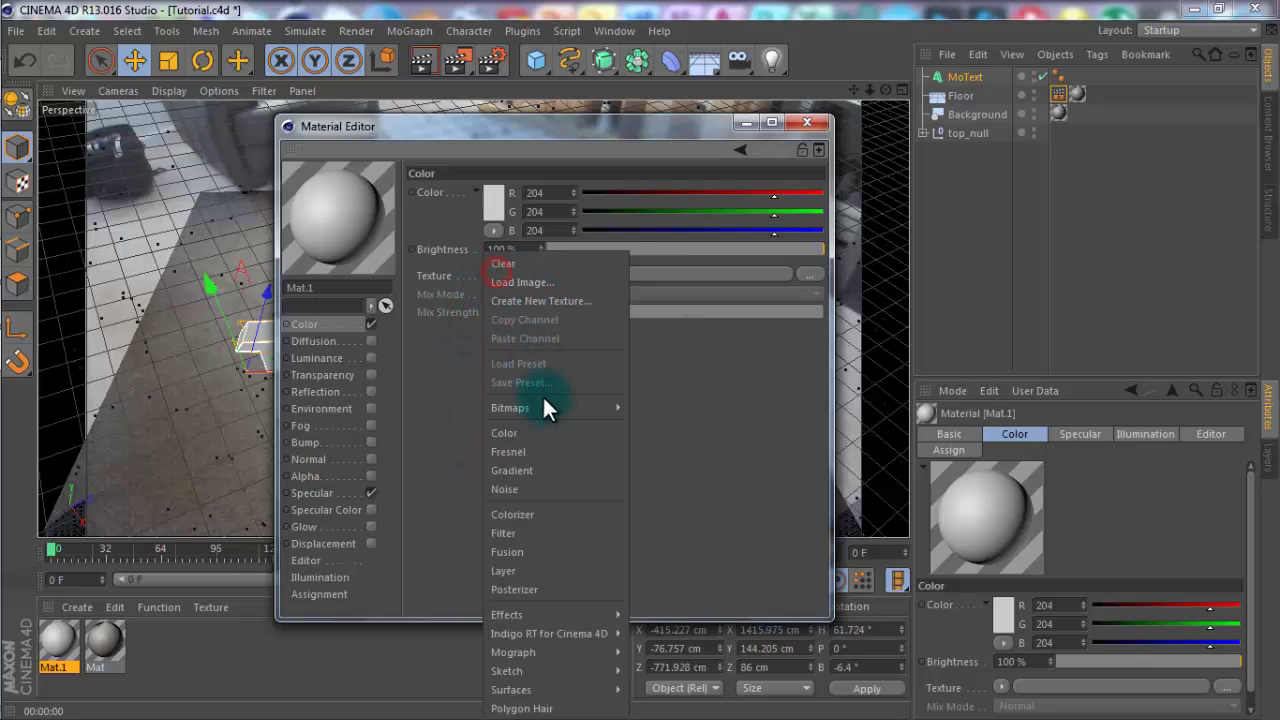
left_click(526, 470)
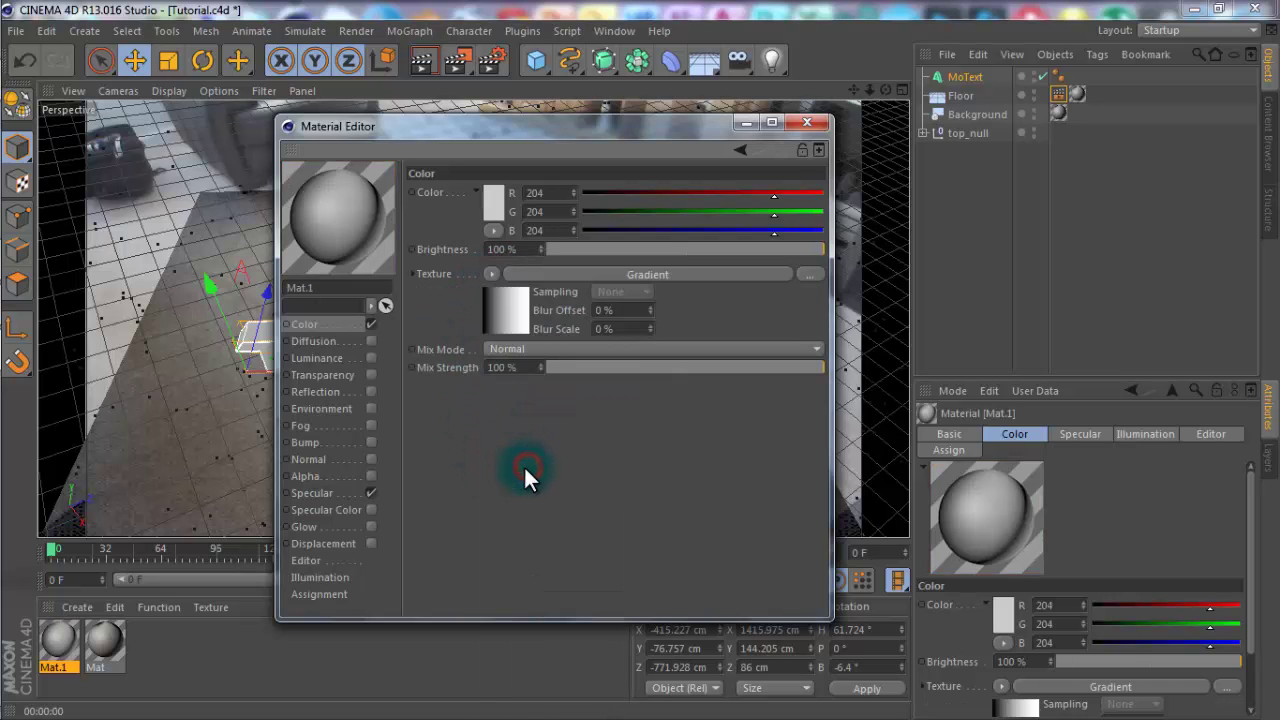
Recolour the gradient's black start knot to turquoise with RGB 74, 221, 226.
left_click(507, 306)
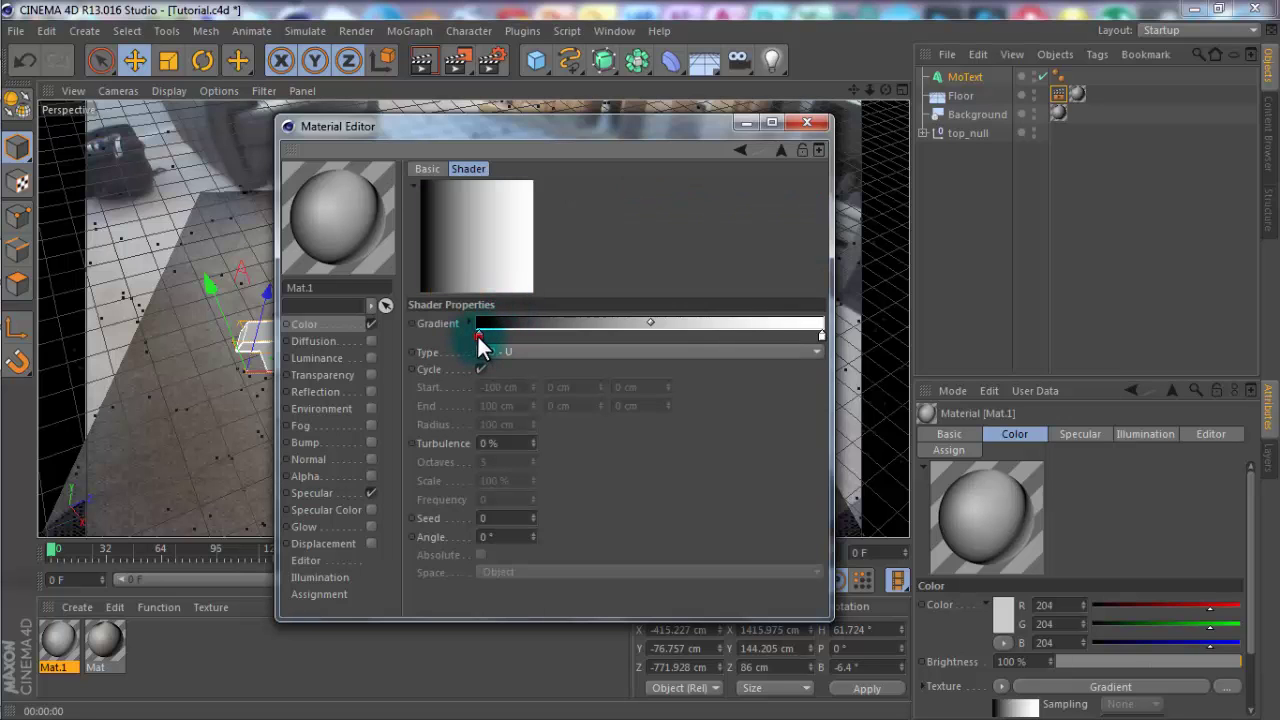
double_click(477, 334)
left_click_drag(538, 266, 520, 263)
left_click(451, 289)
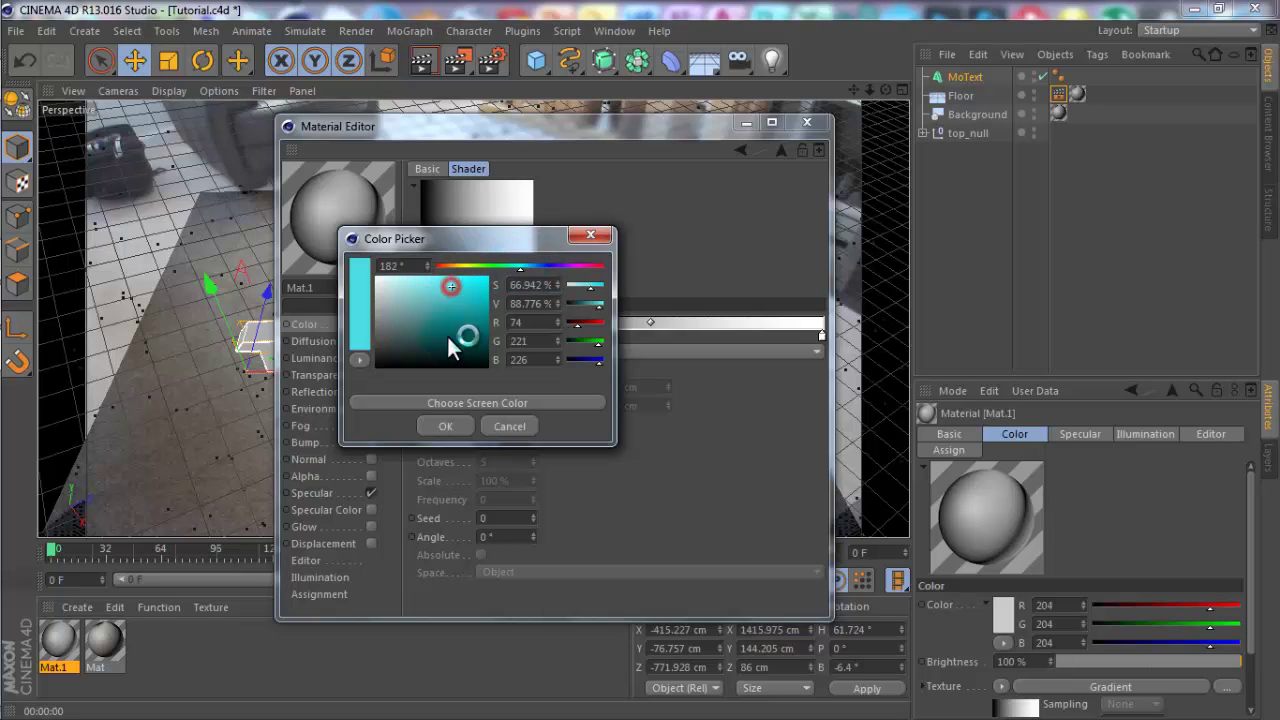
left_click(433, 424)
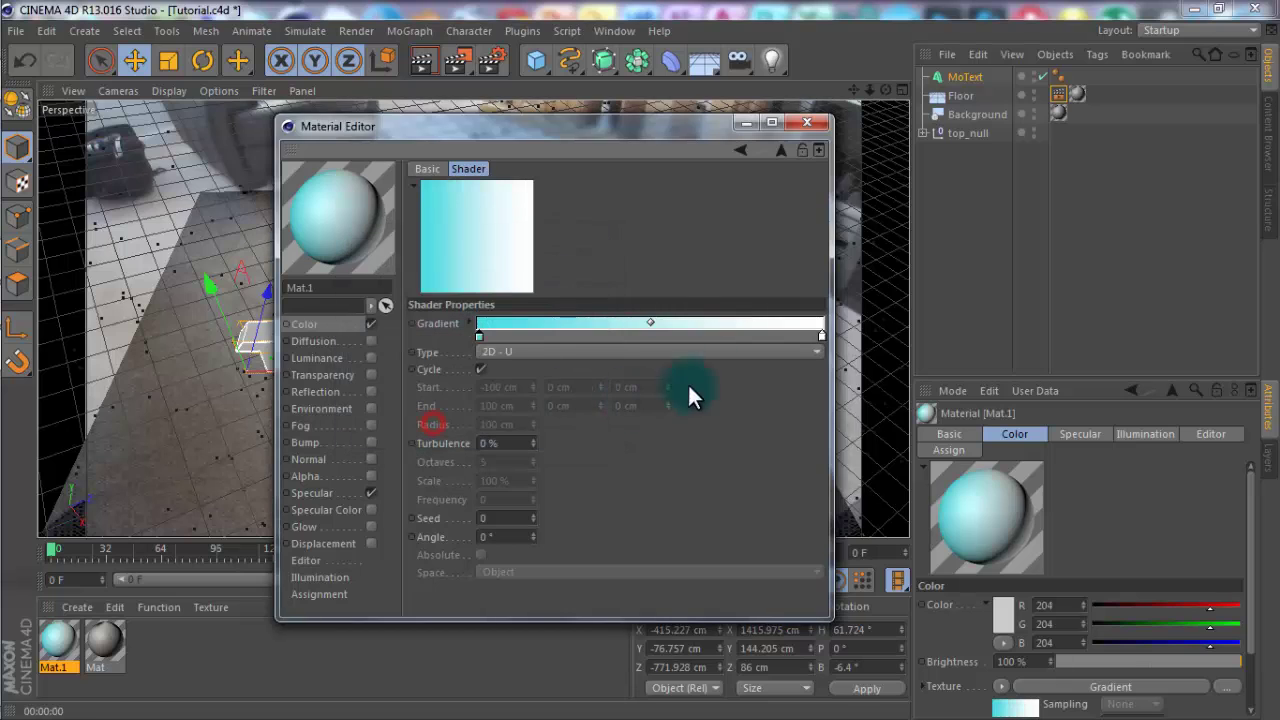
Recolour the gradient's white end knot to a medium blue.
double_click(820, 335)
left_click(823, 264)
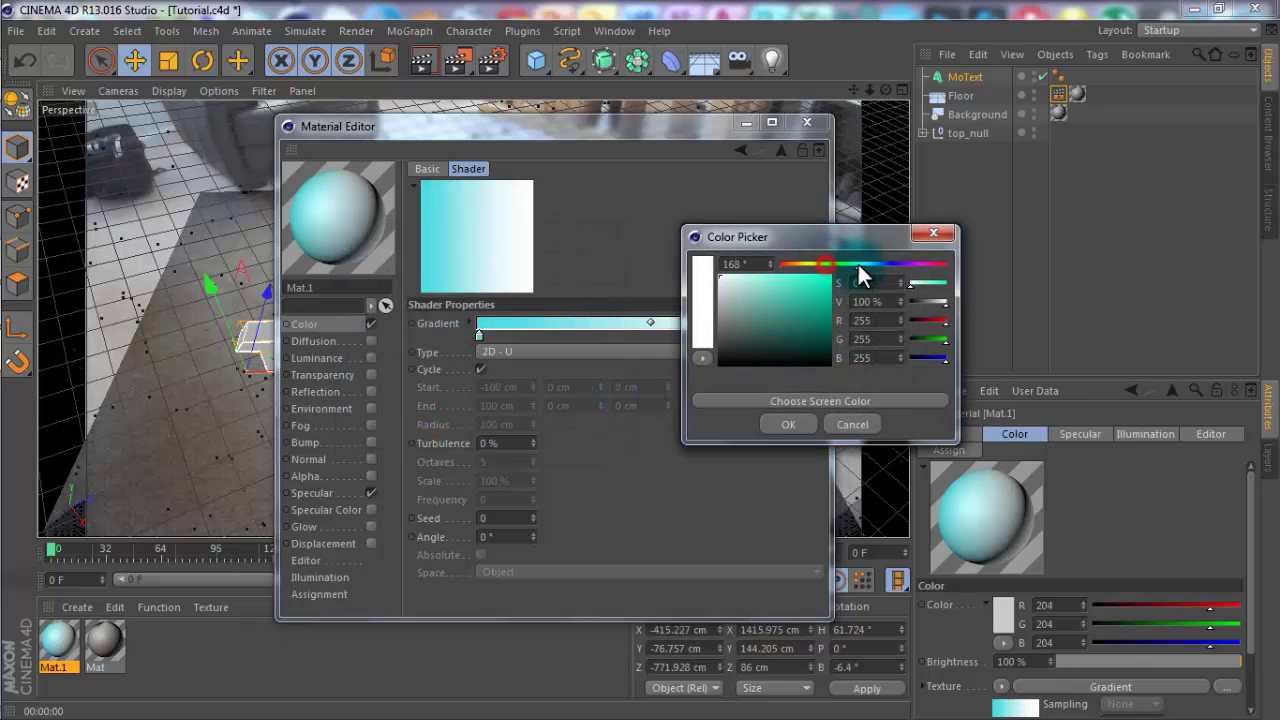
left_click_drag(858, 265, 875, 264)
left_click(808, 287)
left_click(791, 424)
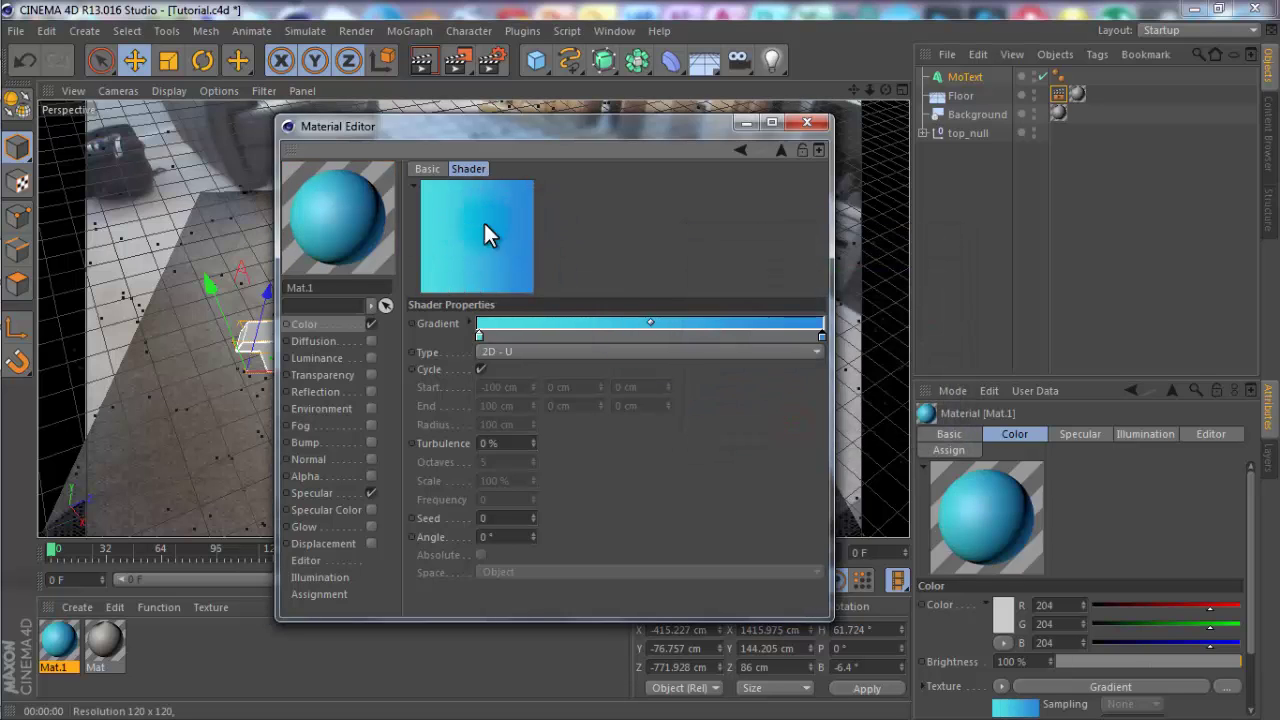
Copy the Color channel's gradient, enable Luminance on the material and paste the gradient as the luminance texture.
left_click(331, 326)
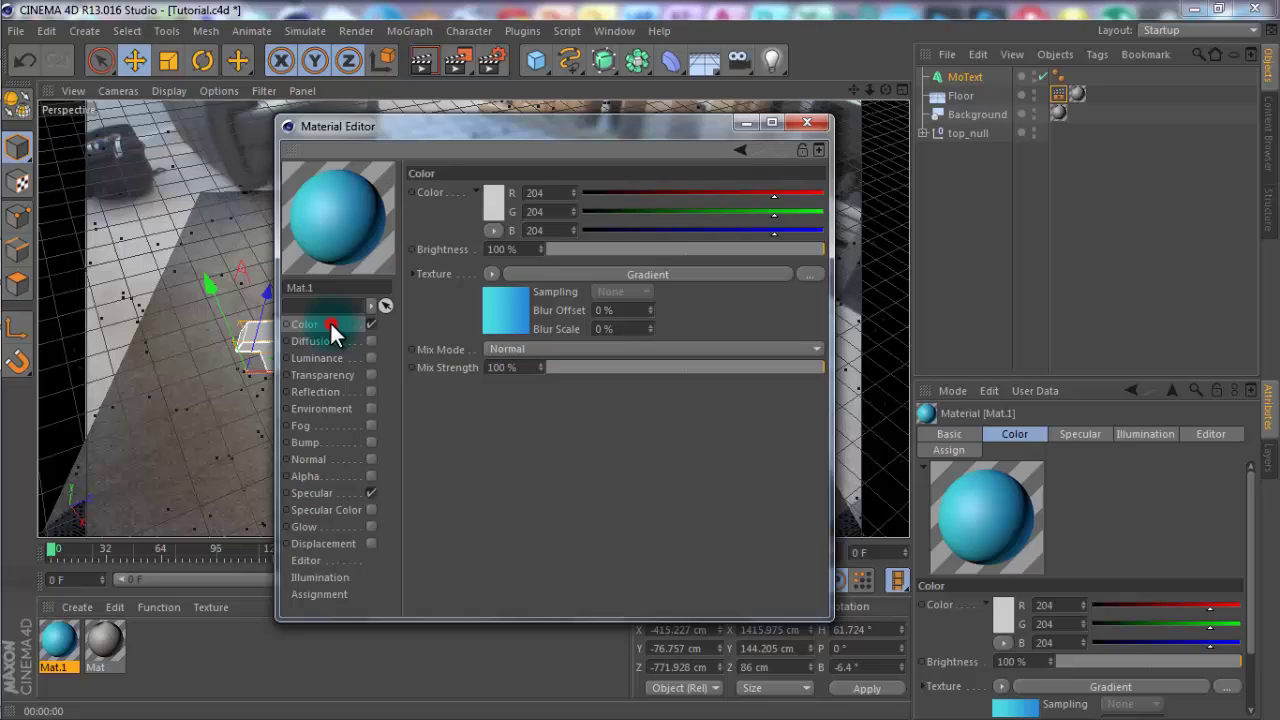
left_click(490, 275)
left_click(513, 325)
left_click(371, 358)
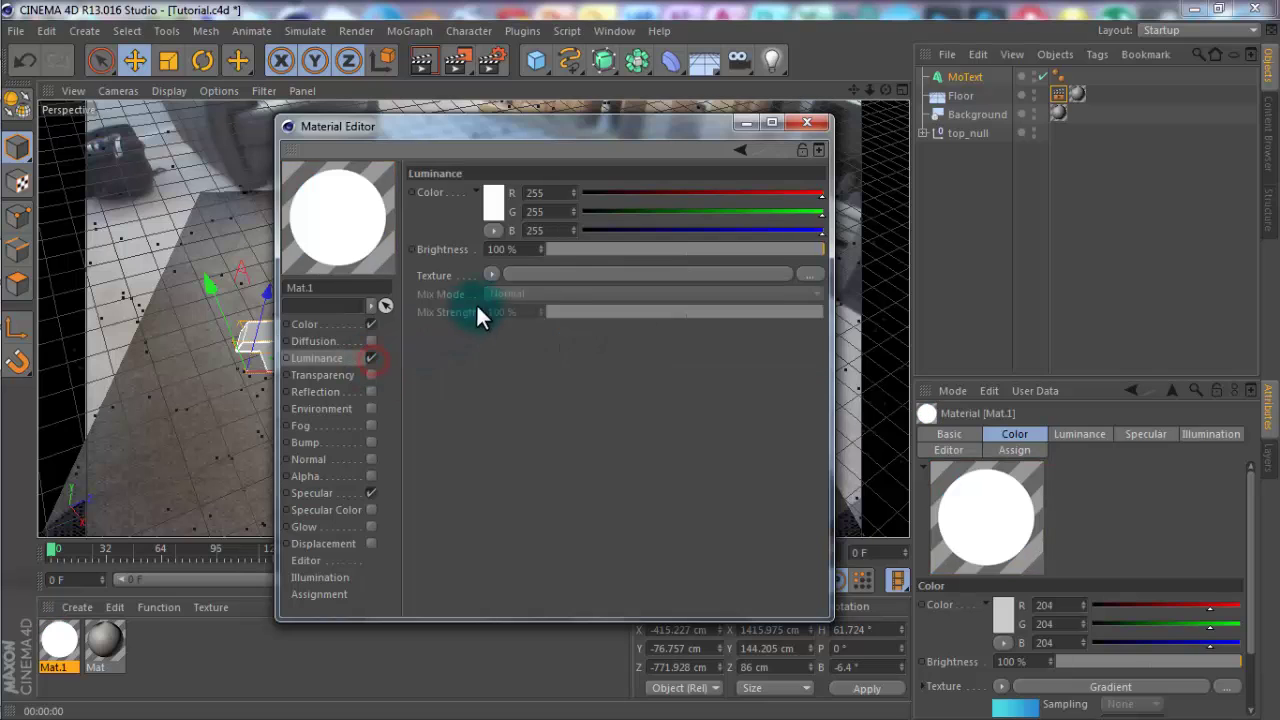
left_click(493, 273)
left_click(517, 328)
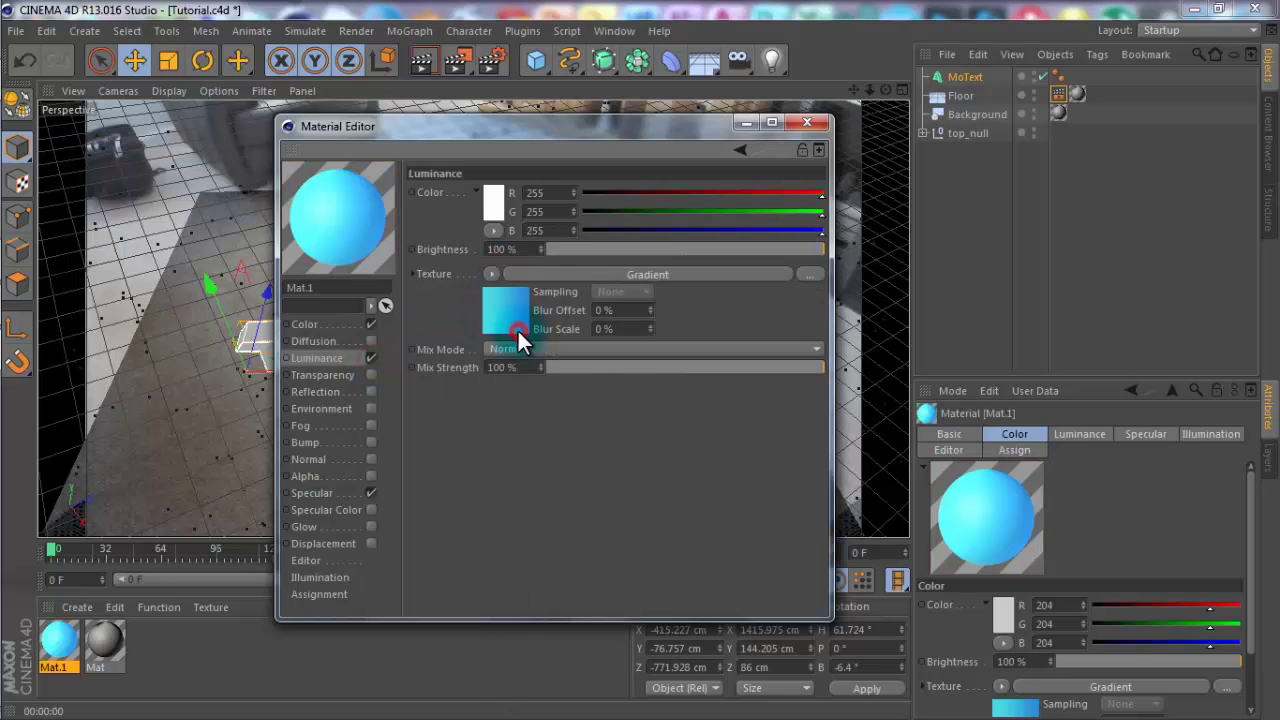
Enable Reflection on the blue material with 0% brightness and a Fresnel texture at 35% mix strength, and close the Material Editor.
left_click(371, 392)
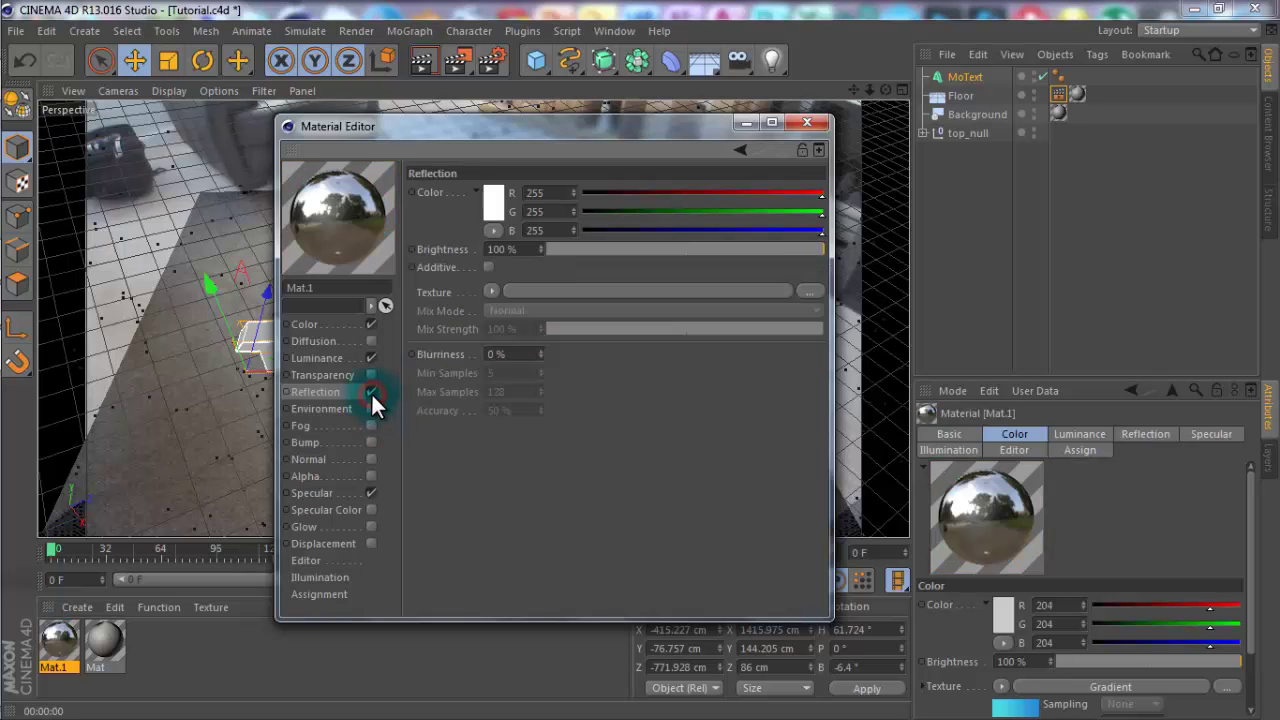
left_click_drag(639, 250, 546, 251)
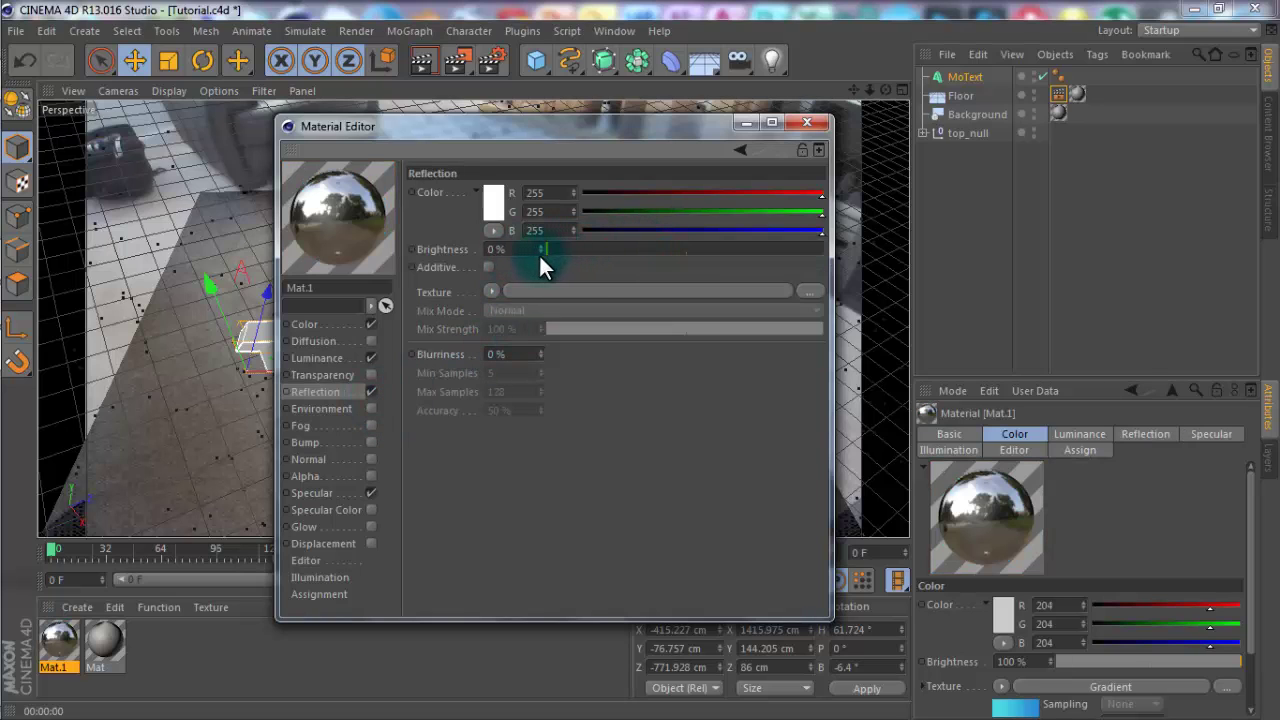
left_click(497, 284)
left_click(534, 450)
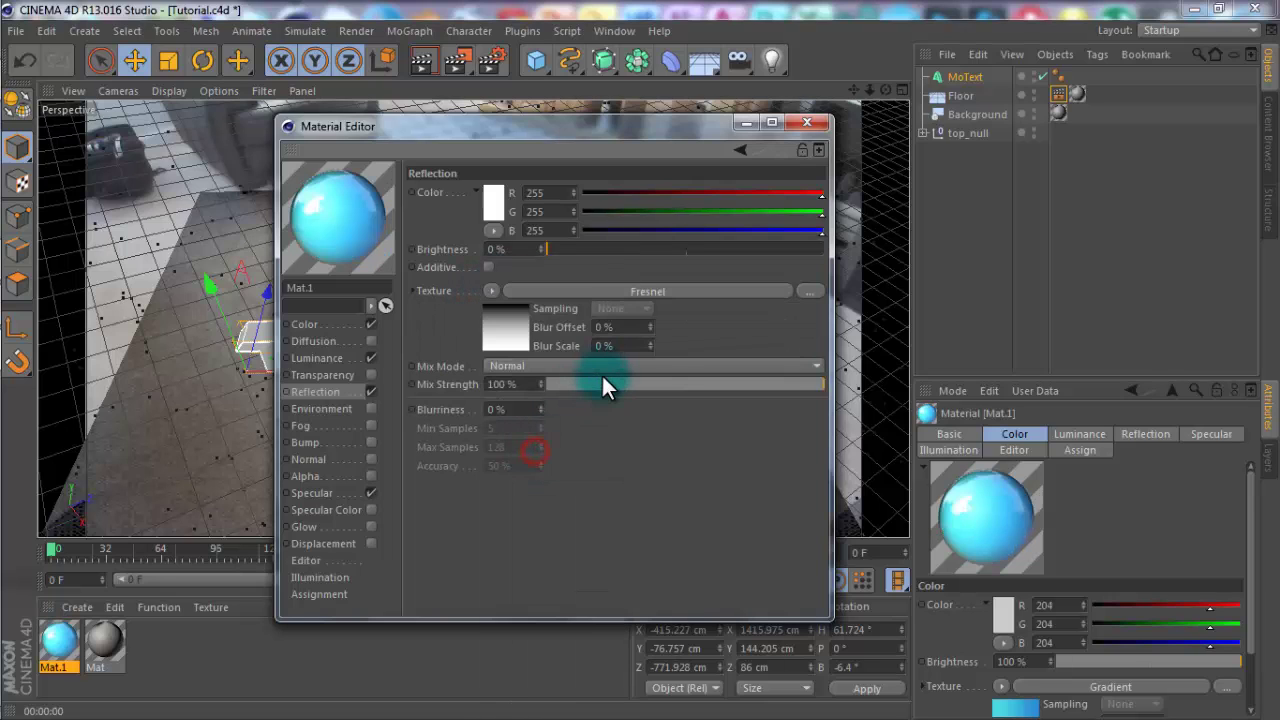
left_click(614, 384)
left_click_drag(627, 390, 644, 383)
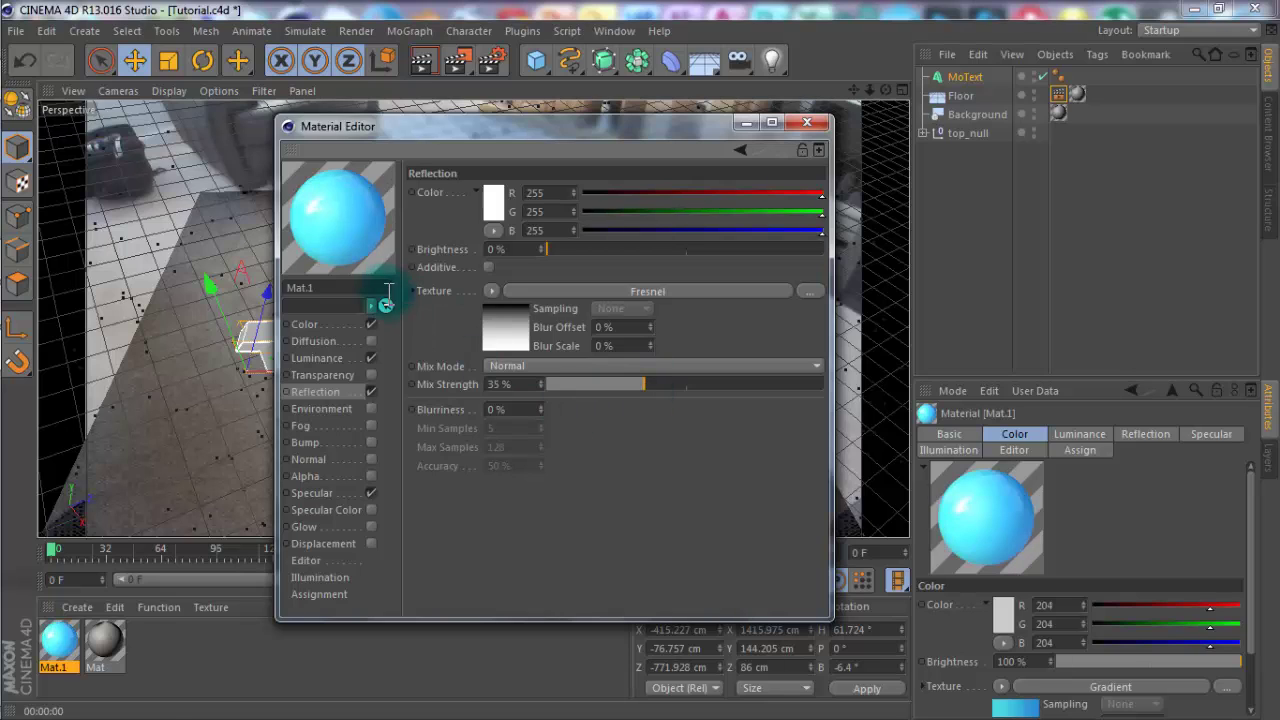
left_click(808, 121)
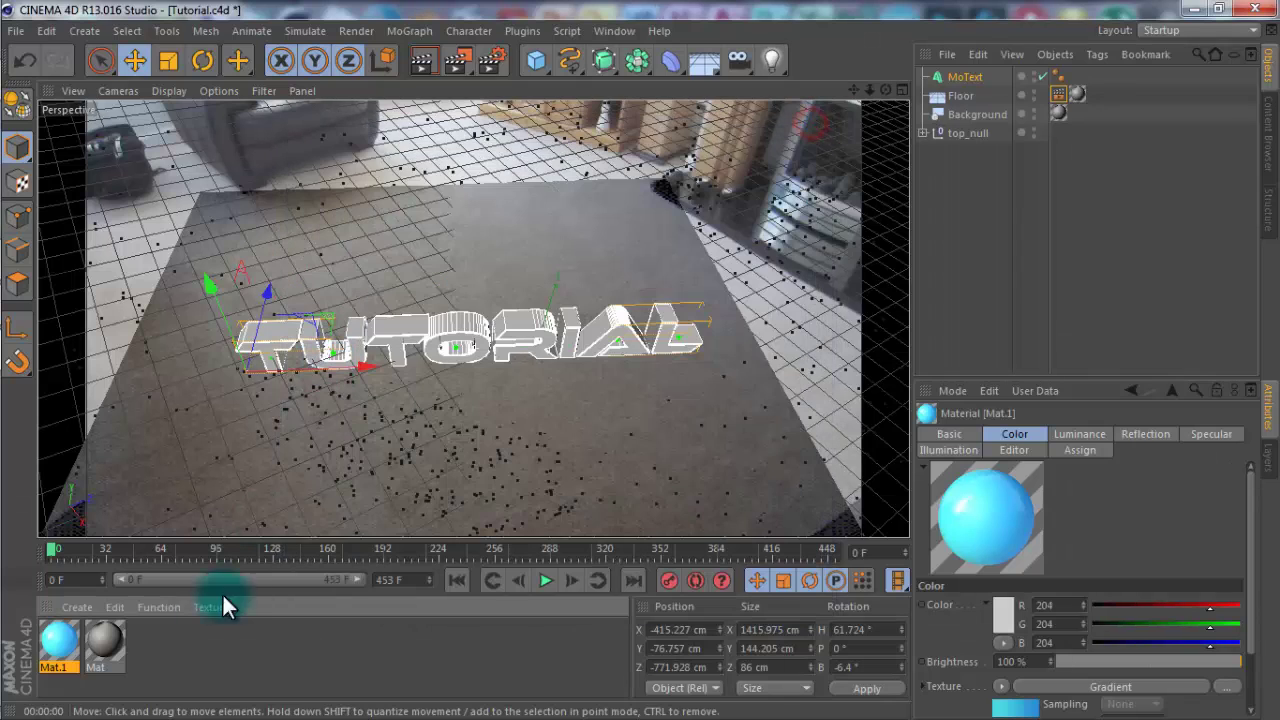
Create a new material, set its colour to near-black with RGB 3, 0, 0, and close the Material Editor.
double_click(184, 646)
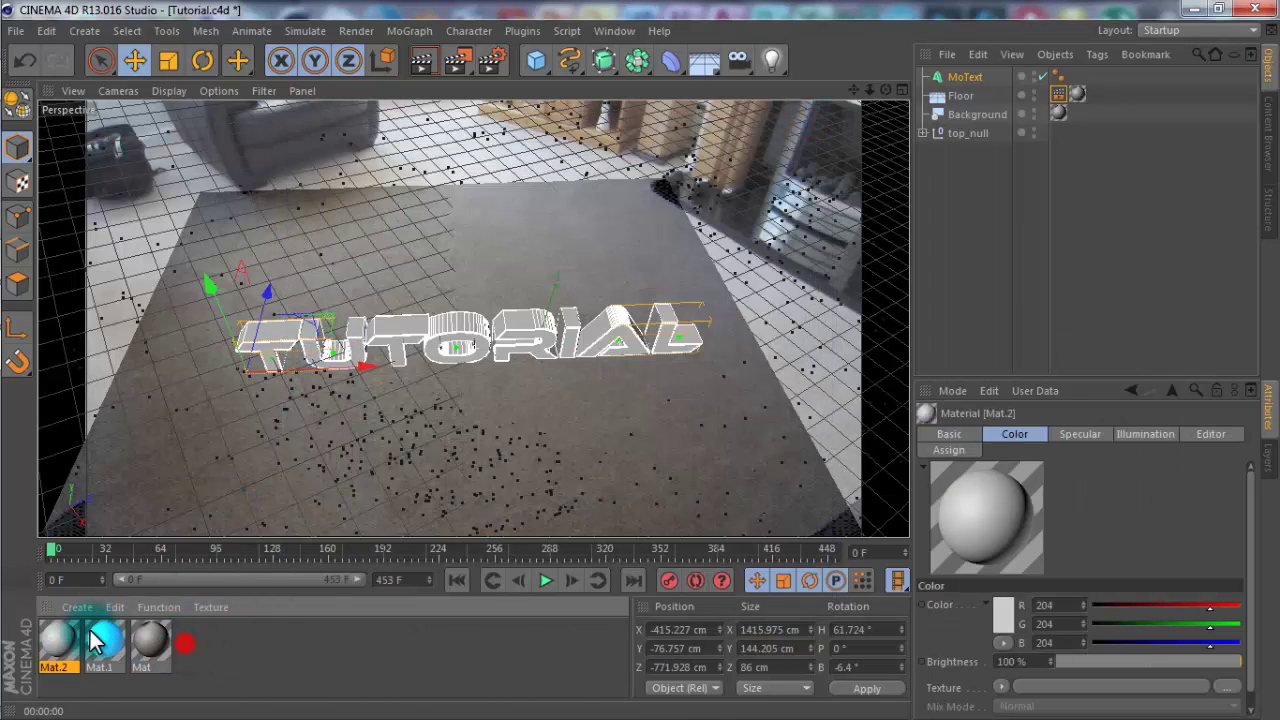
double_click(60, 638)
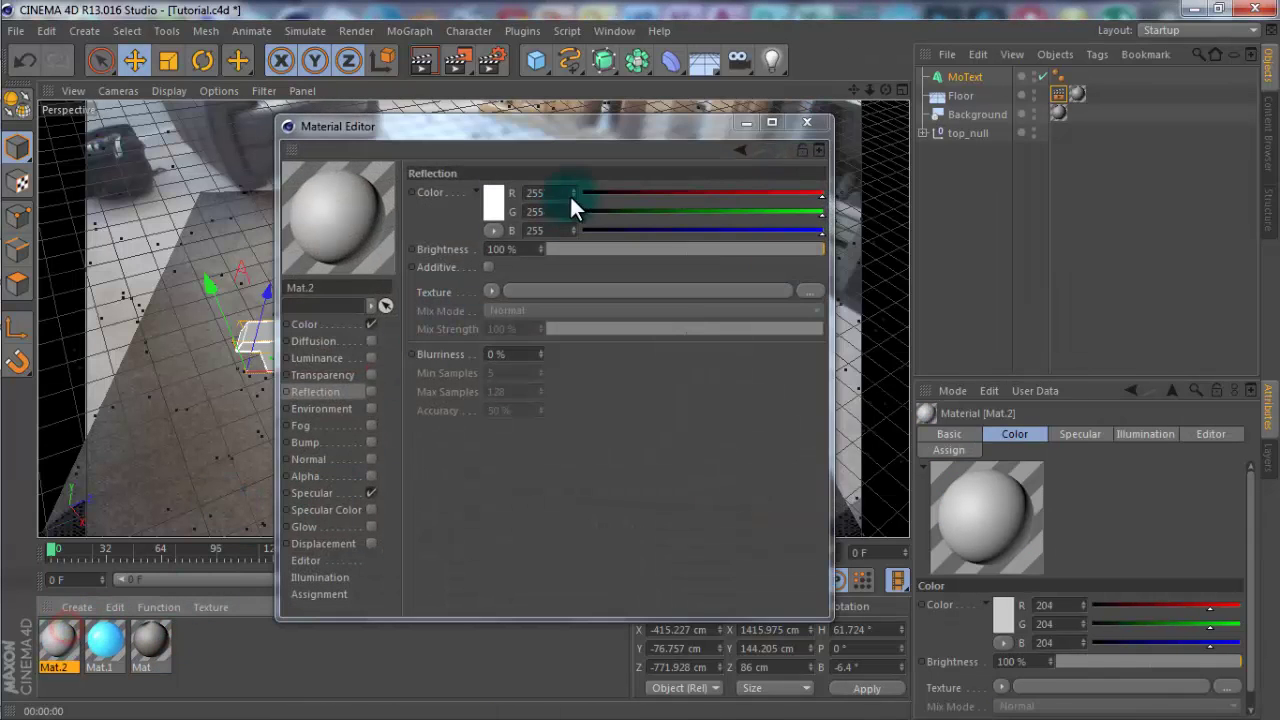
left_click(609, 190)
left_click(338, 322)
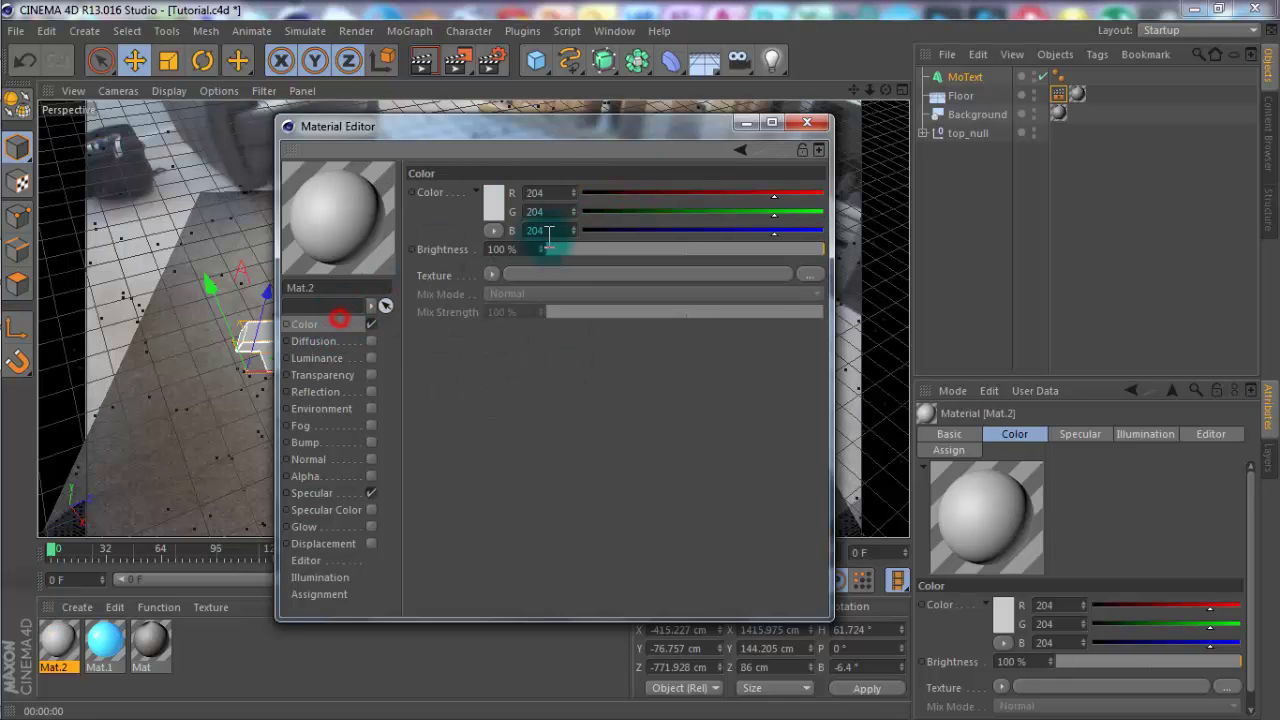
left_click(586, 192)
left_click(584, 211)
left_click(582, 230)
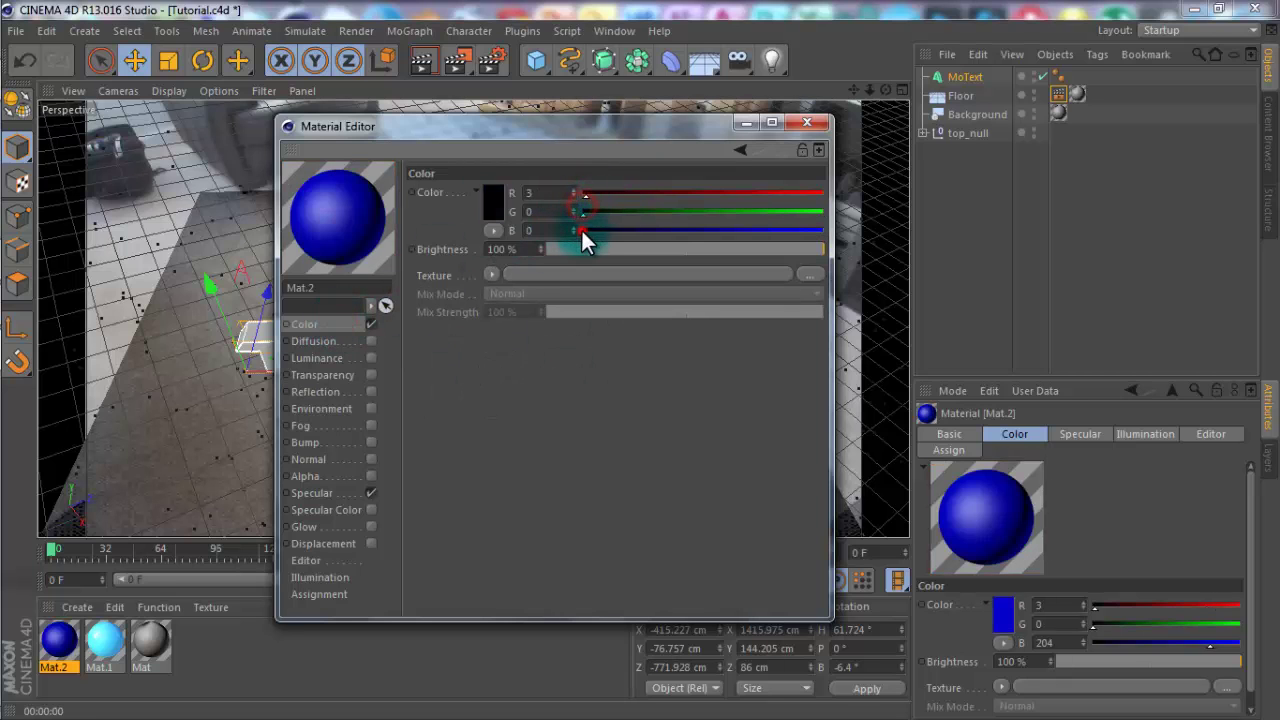
left_click(806, 122)
Apply the blue and black materials to the MoText object, limit the black texture to selection C1, and preview the render.
left_click_drag(100, 655, 950, 78)
left_click_drag(59, 642, 955, 78)
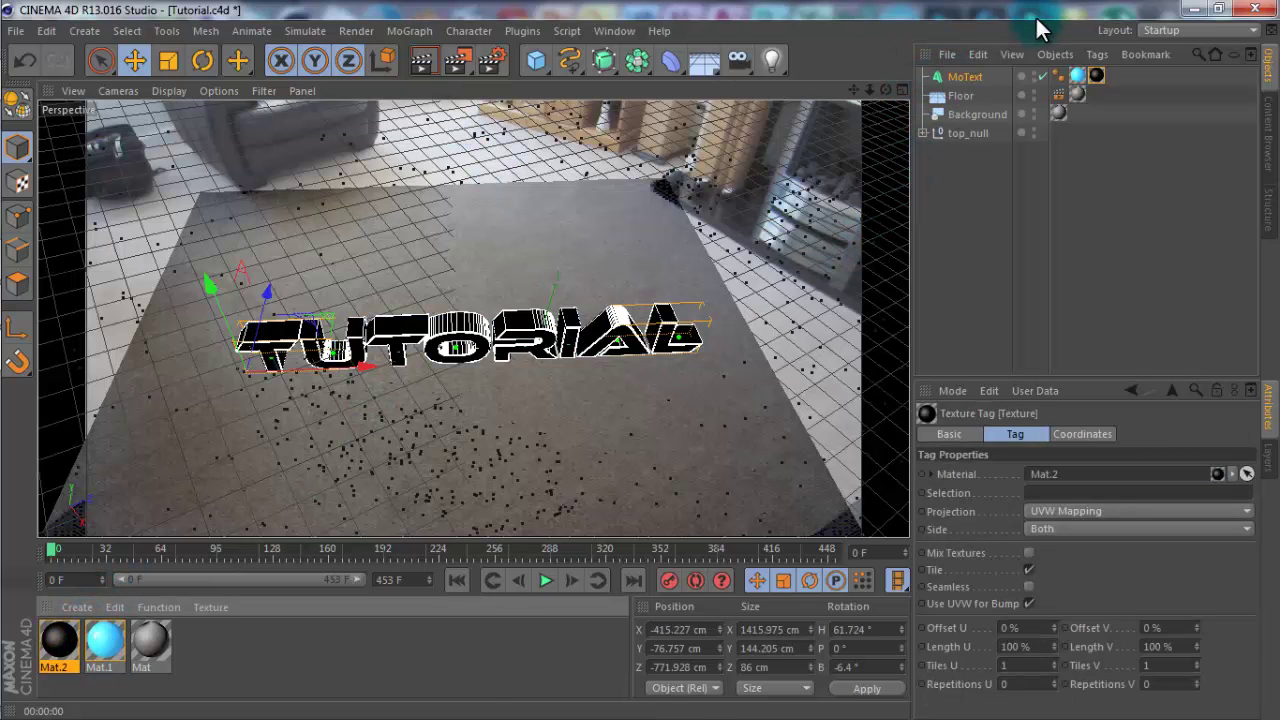
mouse_move(1094, 77)
left_mouse_down()
mouse_move(1032, 510)
mouse_move(1040, 492)
left_mouse_up()
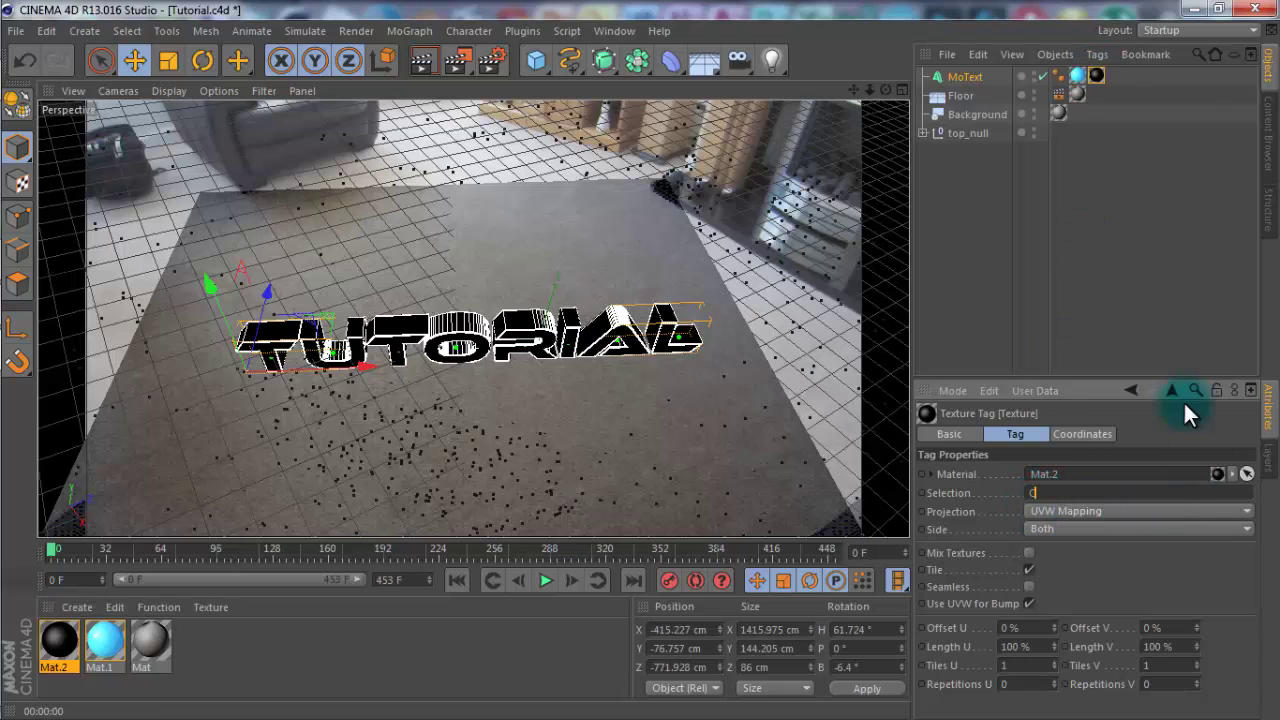
left_click(1170, 430)
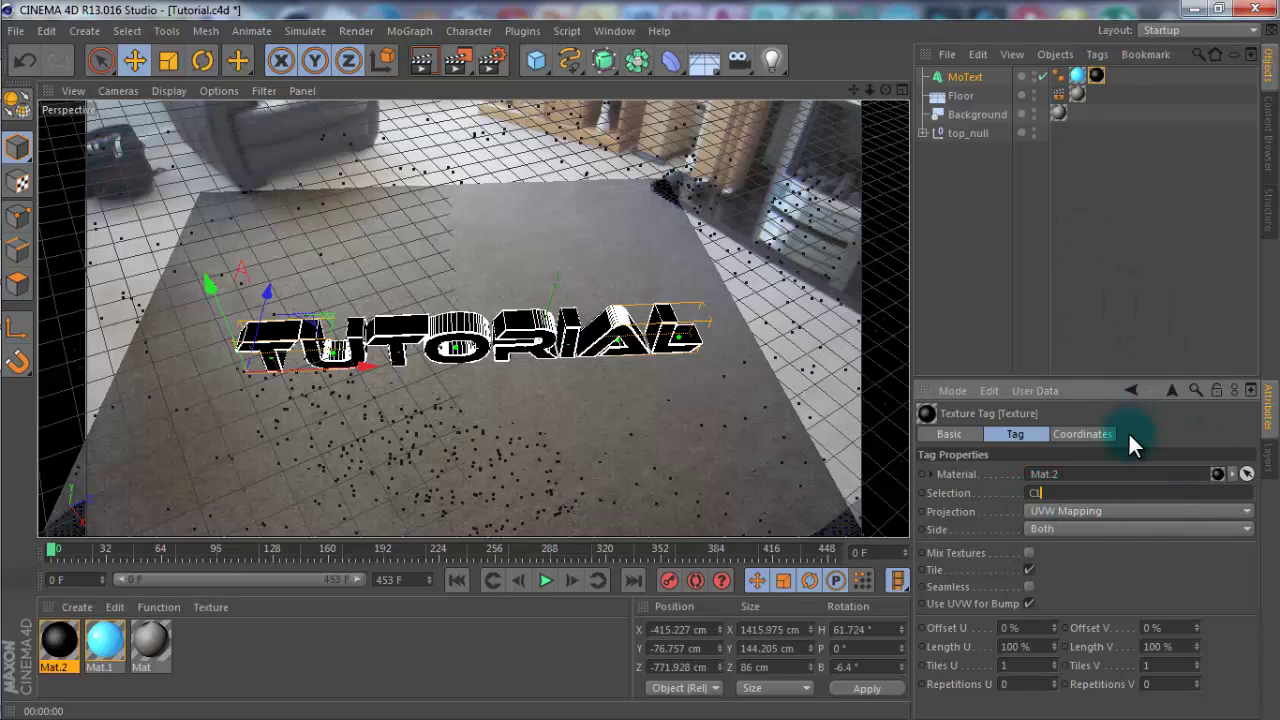
left_click(423, 60)
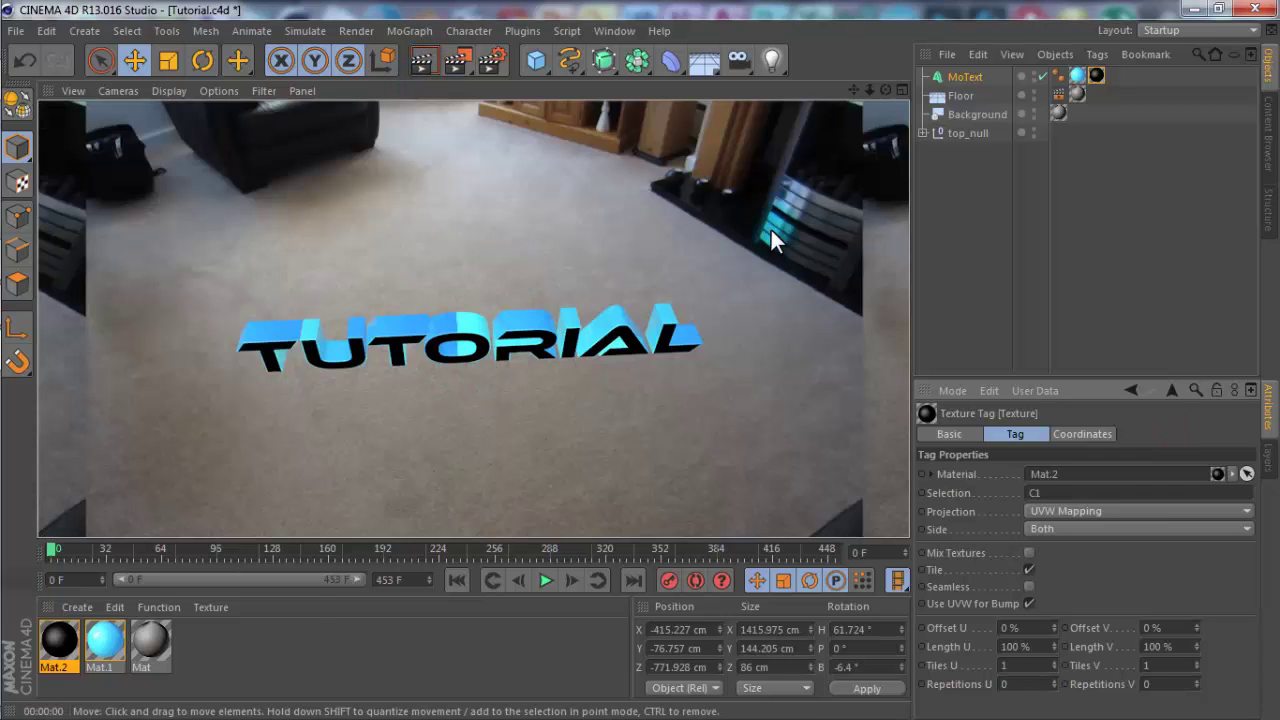
Set the black texture tag's selection on MoText to R1.
left_click(1096, 75)
left_click(1048, 492)
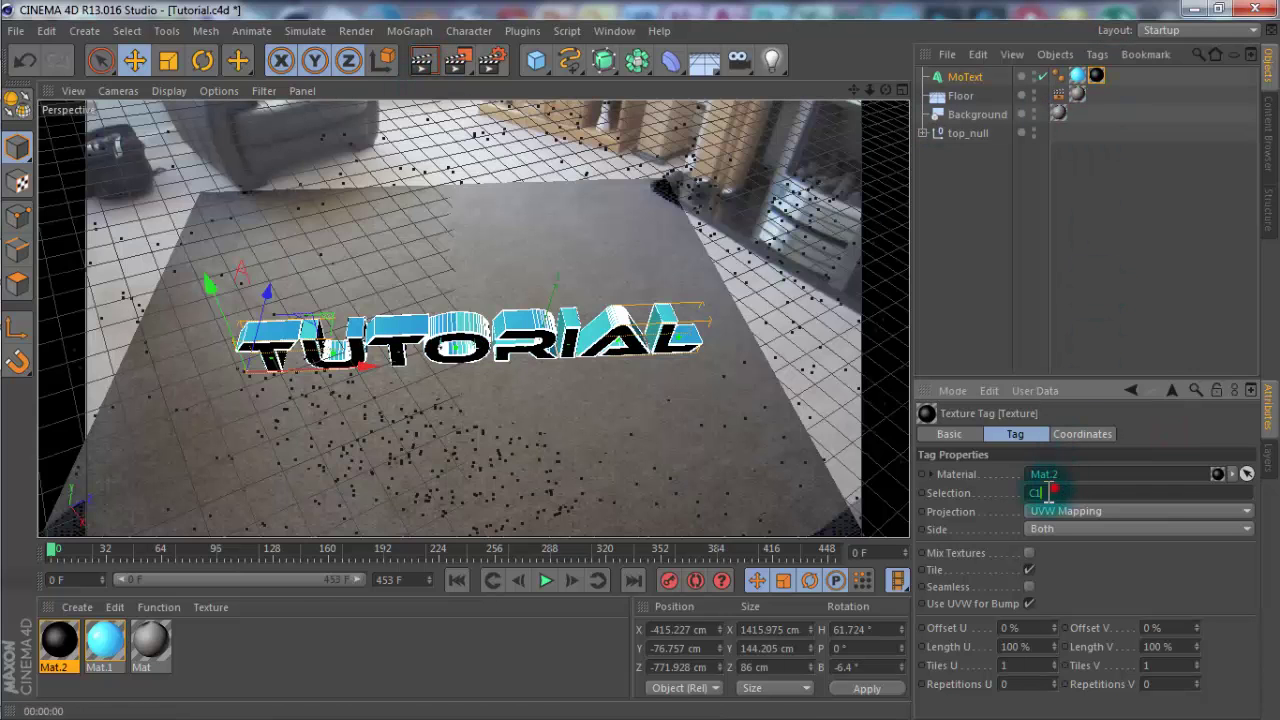
left_click_drag(1048, 492, 1013, 493)
type("R")
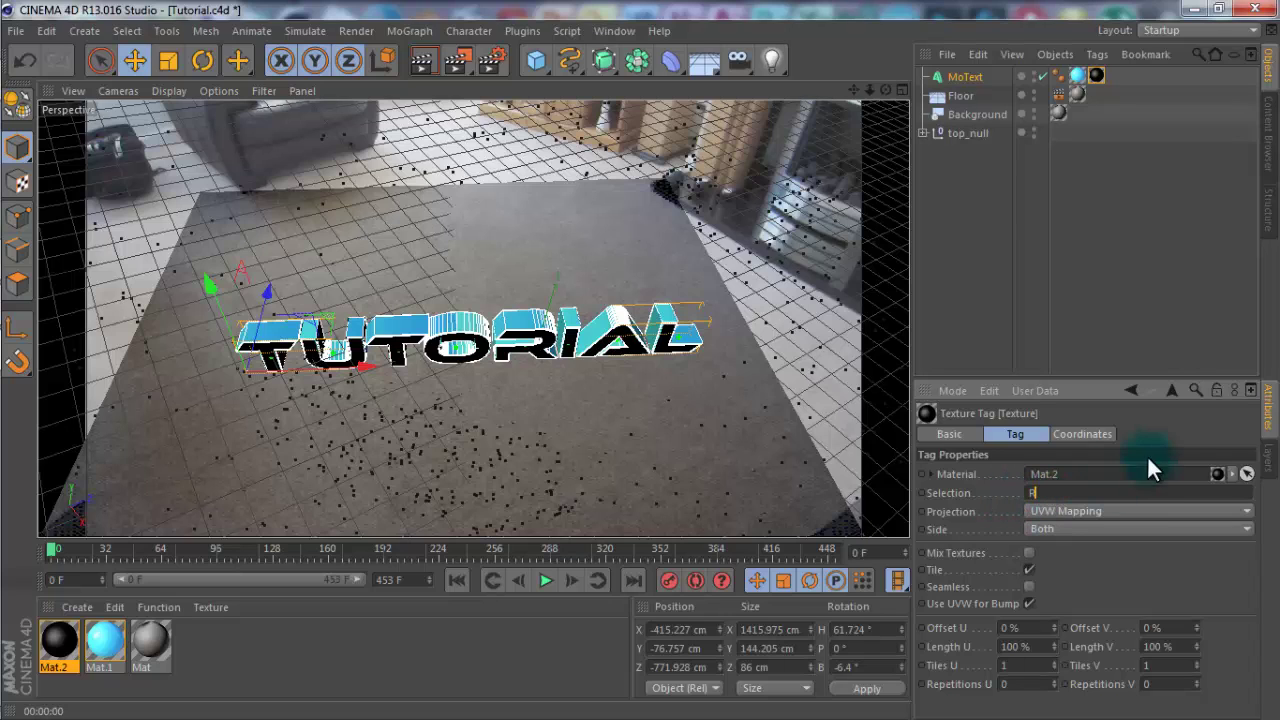
type("1")
key("Return")
Reorder MoText's texture tags so the blue one follows the black one, and limit the blue texture to selection R1.
left_click_drag(1071, 74, 1111, 72)
left_click(1077, 75)
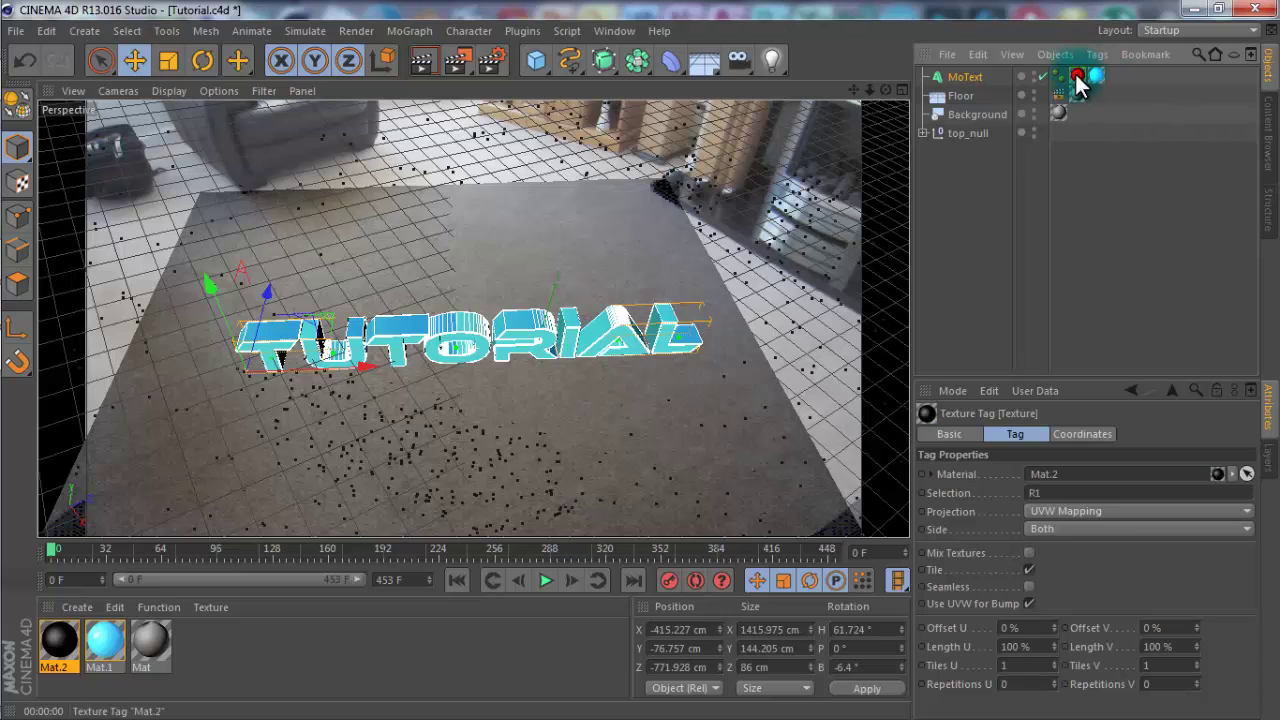
left_click(1098, 75)
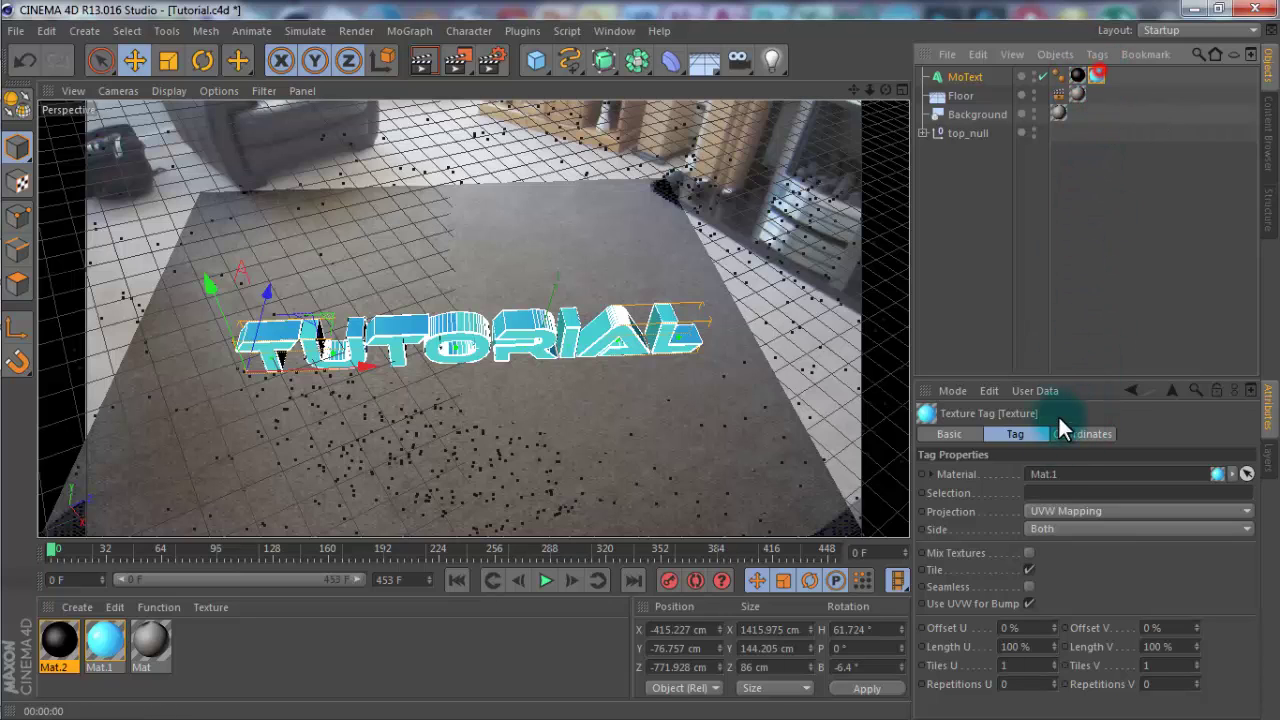
left_click(1043, 492)
left_click(1126, 307)
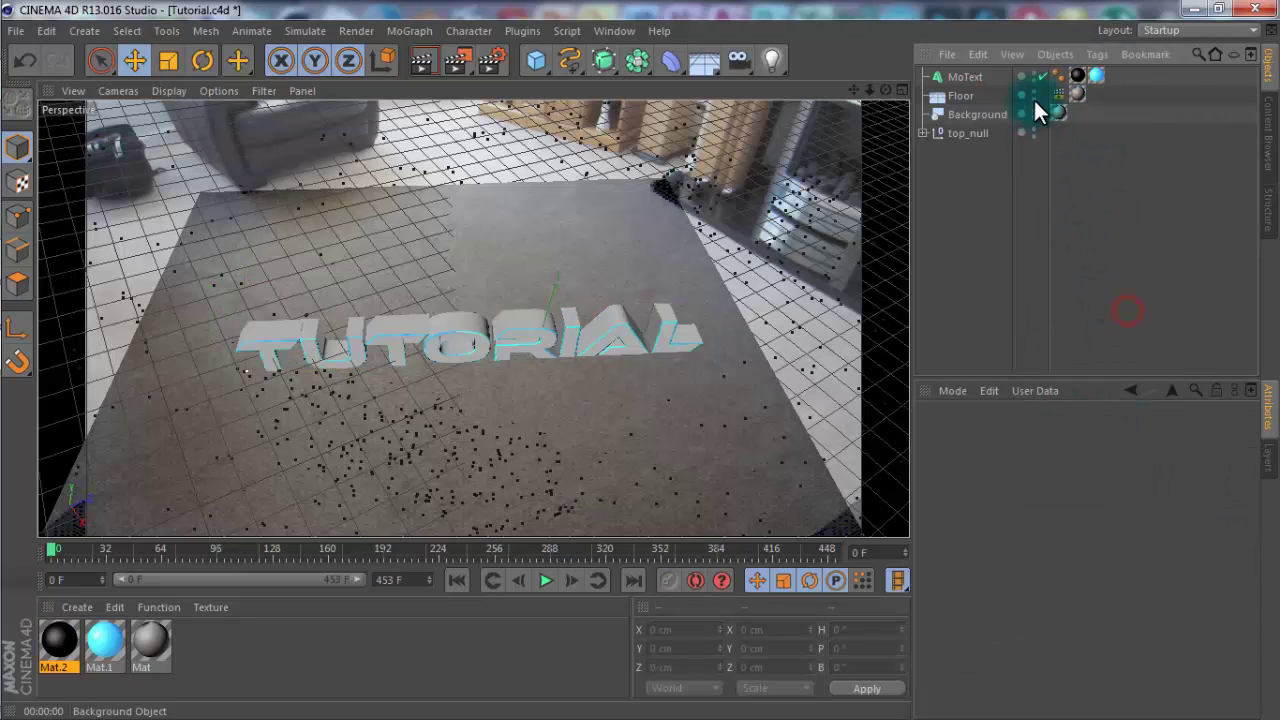
Put the black texture tag back after the blue one, clear the blue tag's selection, and preview the render.
left_click(1078, 72)
left_click_drag(1078, 80, 1118, 88)
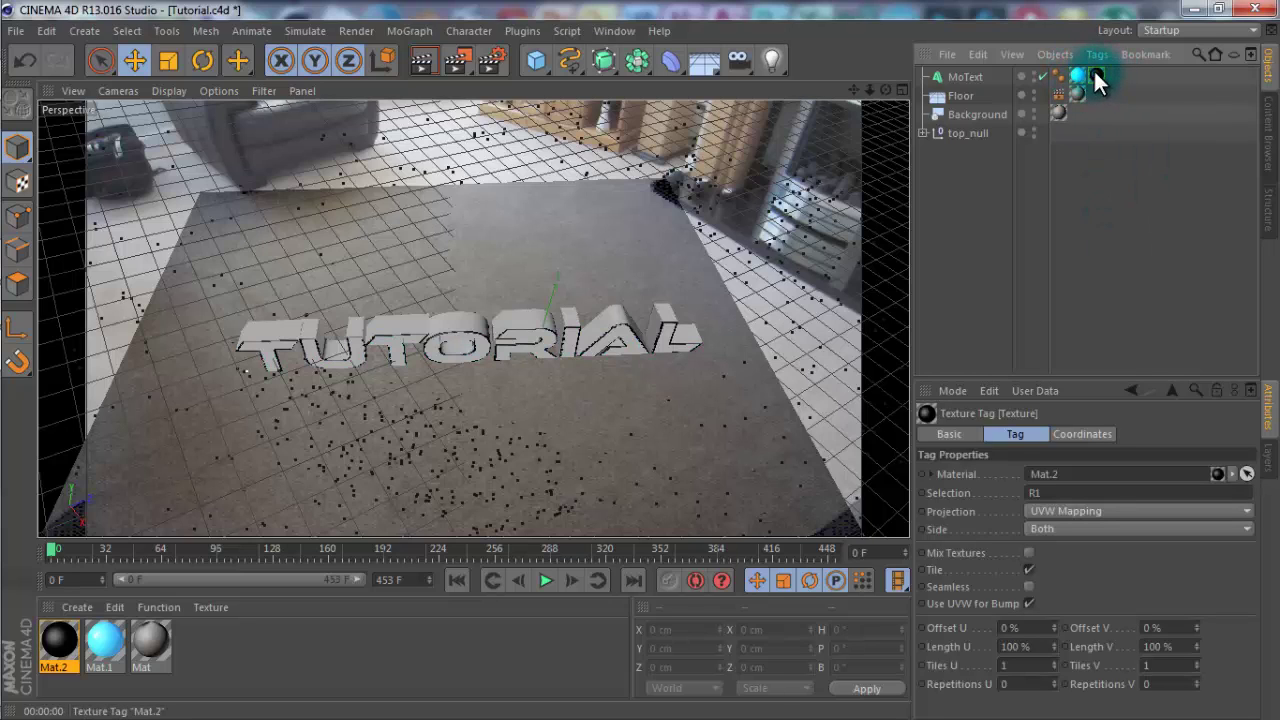
left_click(1077, 76)
left_click_drag(1051, 493, 985, 495)
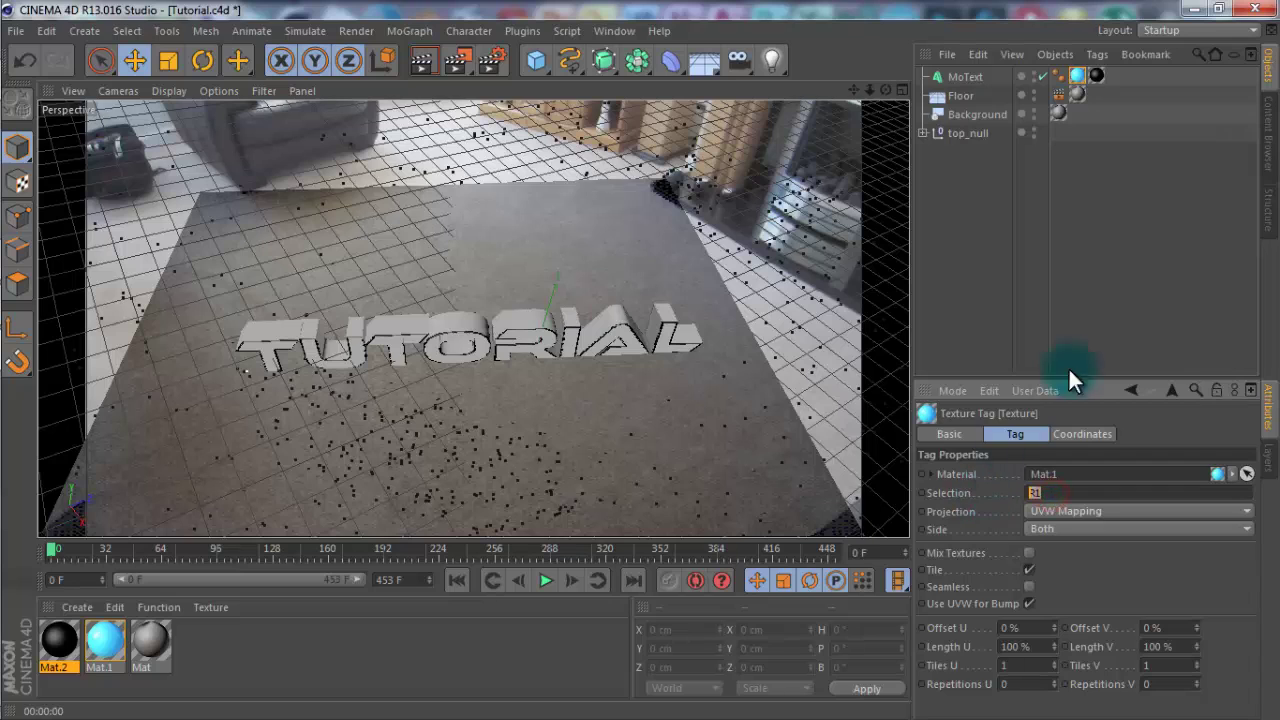
key("BackSpace")
left_click(1111, 301)
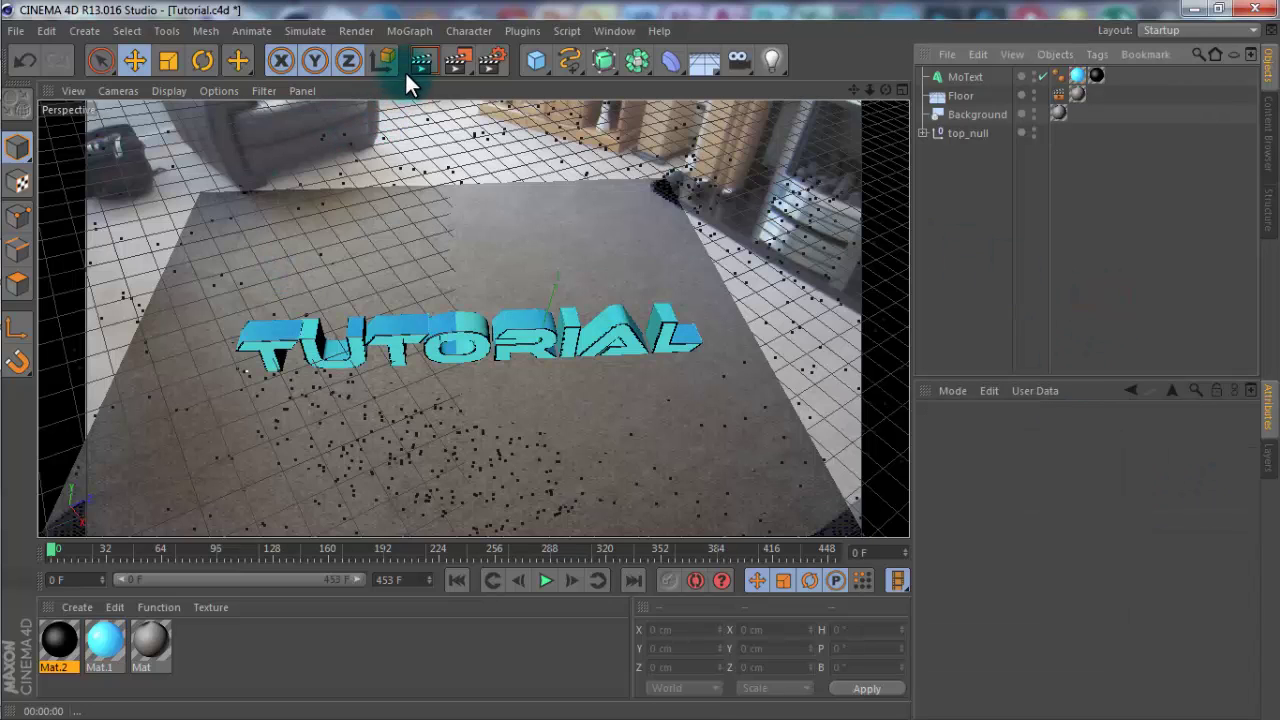
left_click(422, 64)
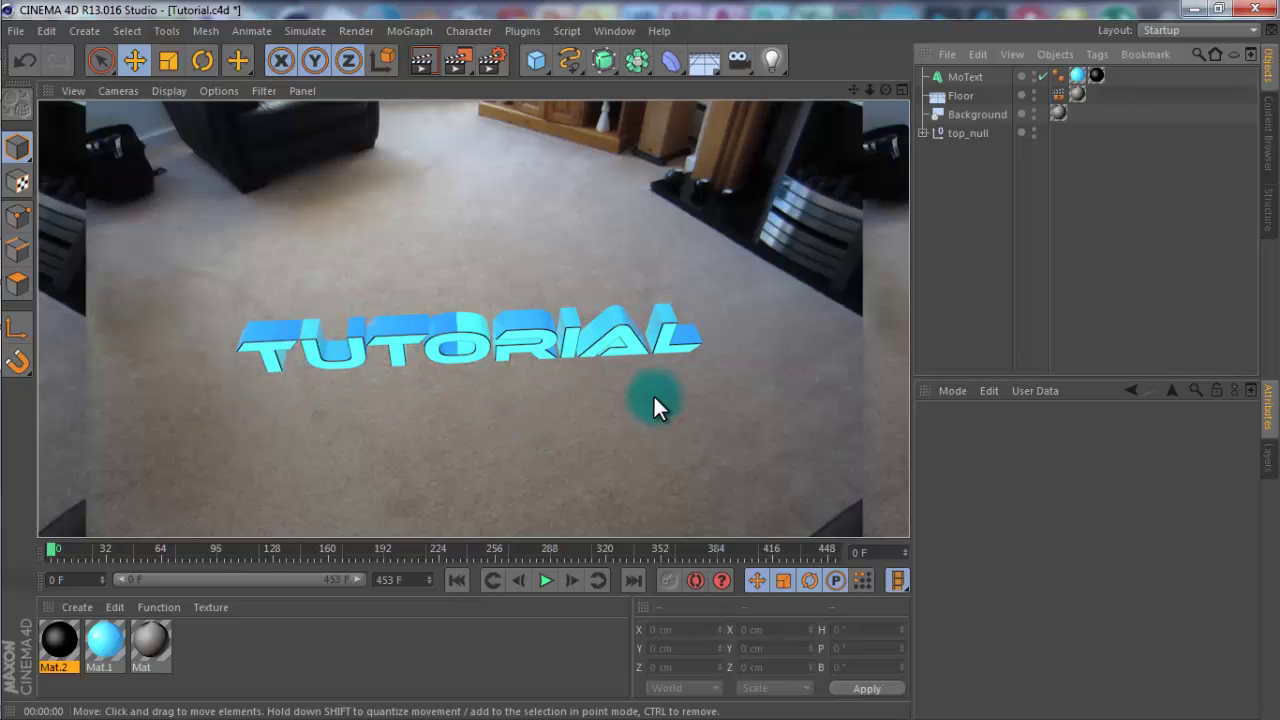
Lower the blue material's Color brightness to 14% and reduce its Luminance brightness, close the Material Editor, and preview the render.
double_click(105, 642)
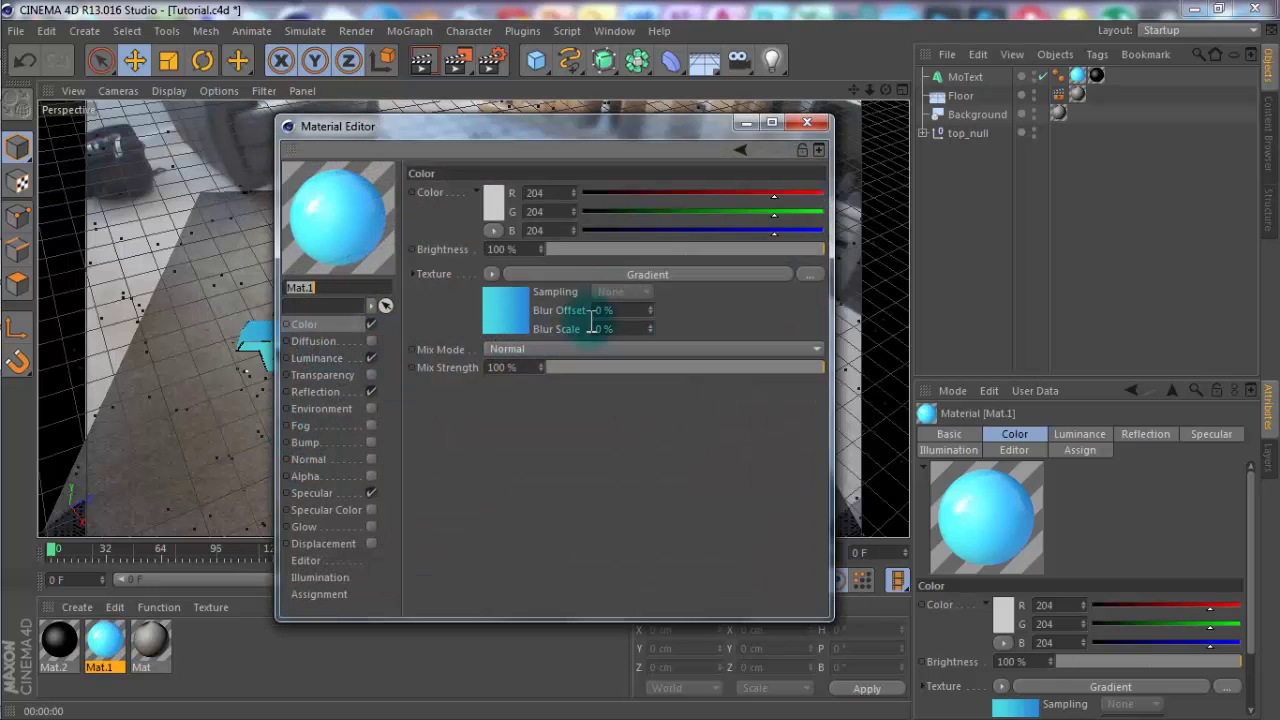
left_click_drag(719, 249, 586, 250)
left_click(316, 358)
left_click(715, 248)
left_click(330, 325)
left_click(806, 124)
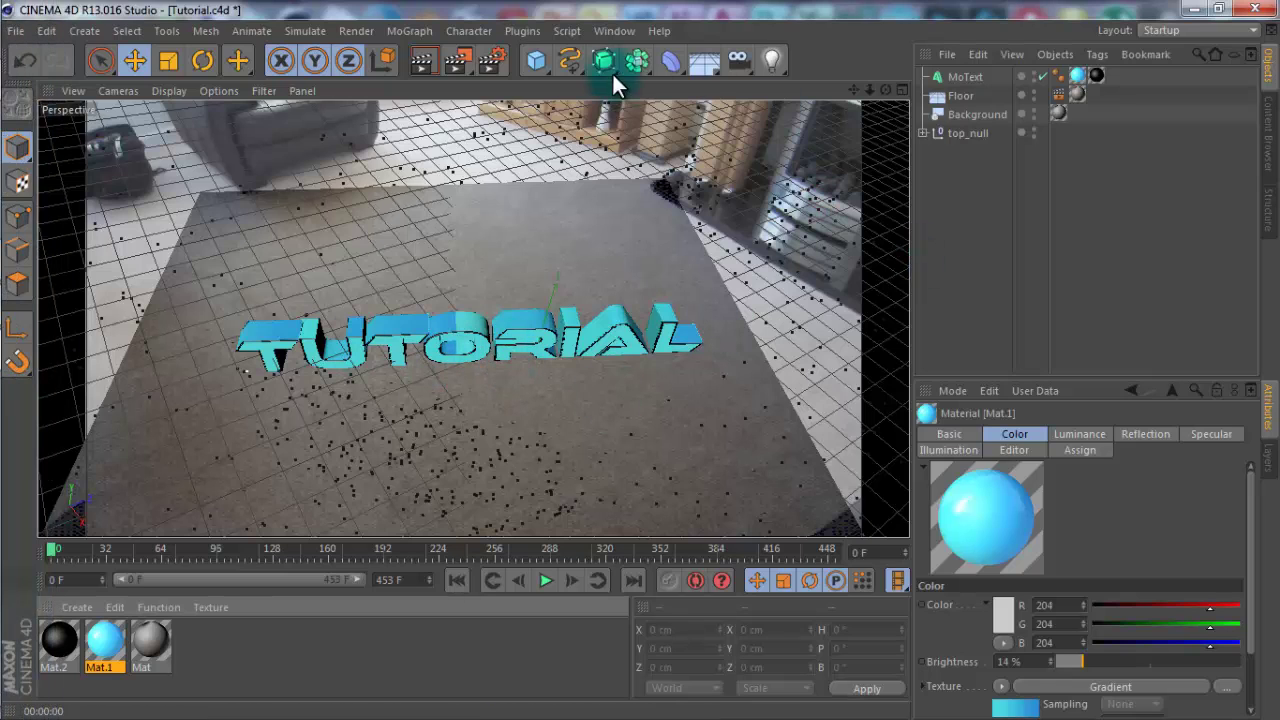
left_click(433, 68)
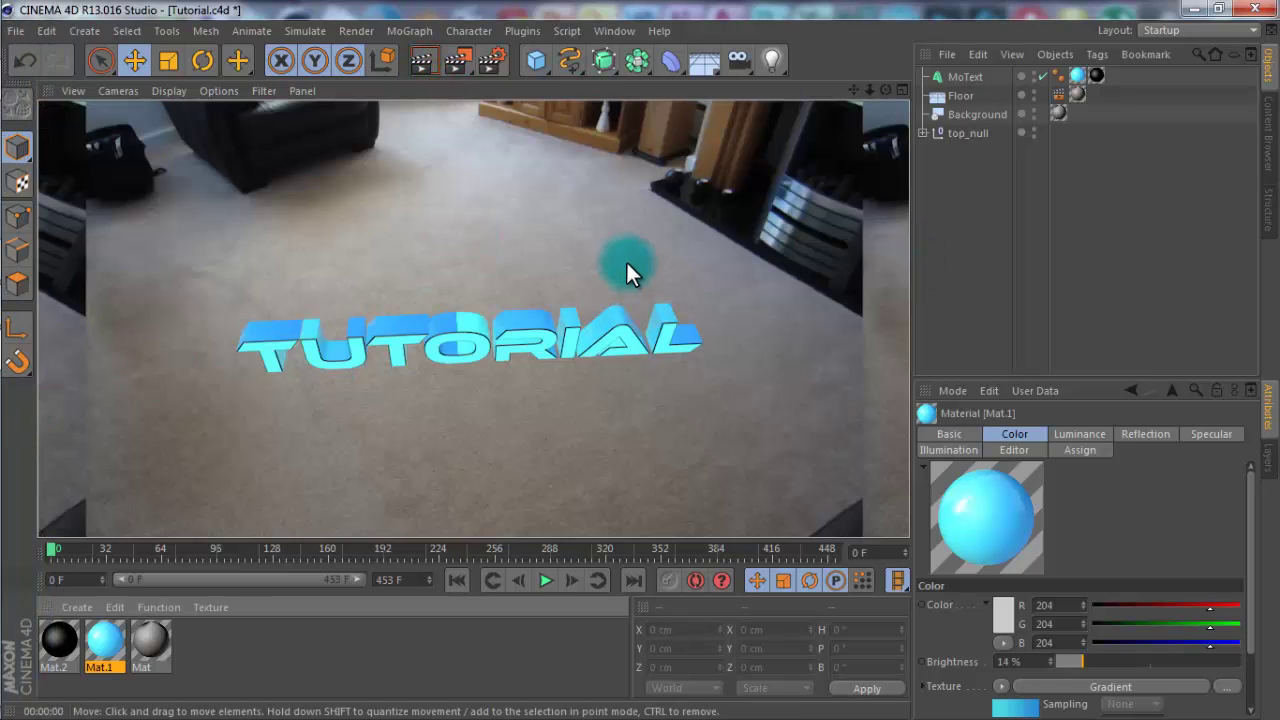
Add an omni light and move it above and behind the text, to about X -596 cm, Y 313 cm.
left_click(772, 60)
left_click(667, 171)
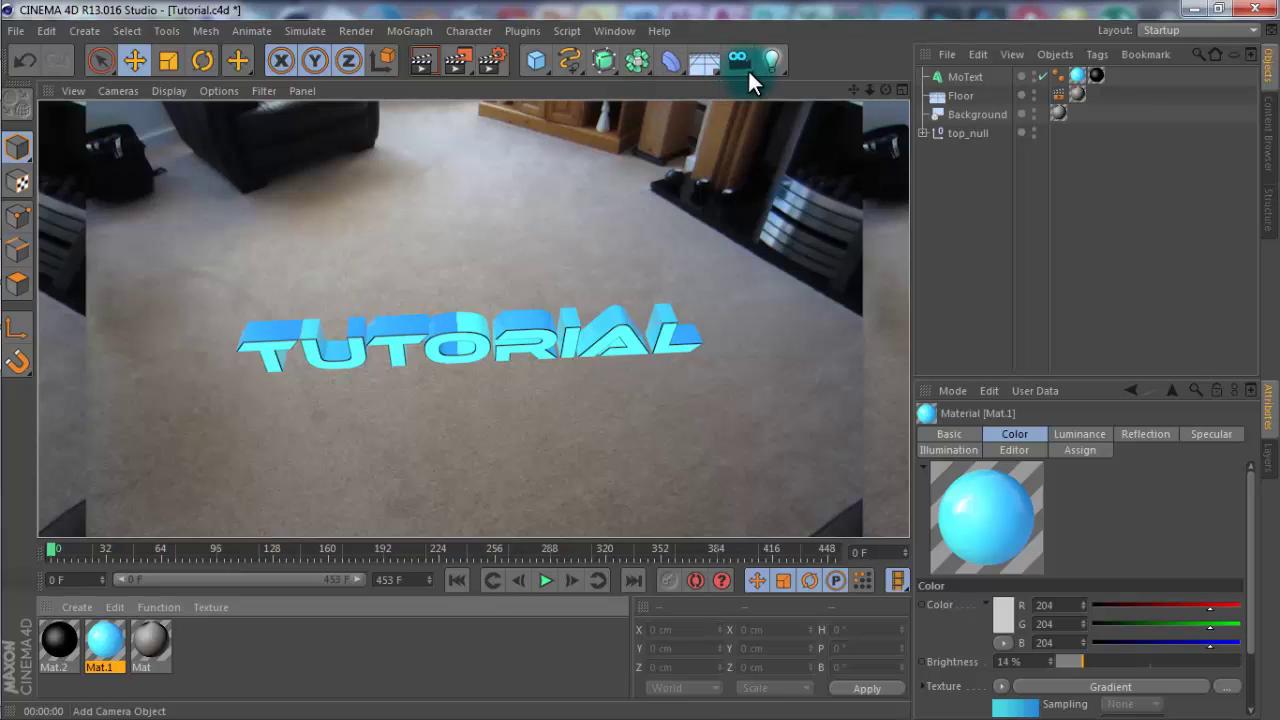
left_click_drag(772, 60, 800, 77)
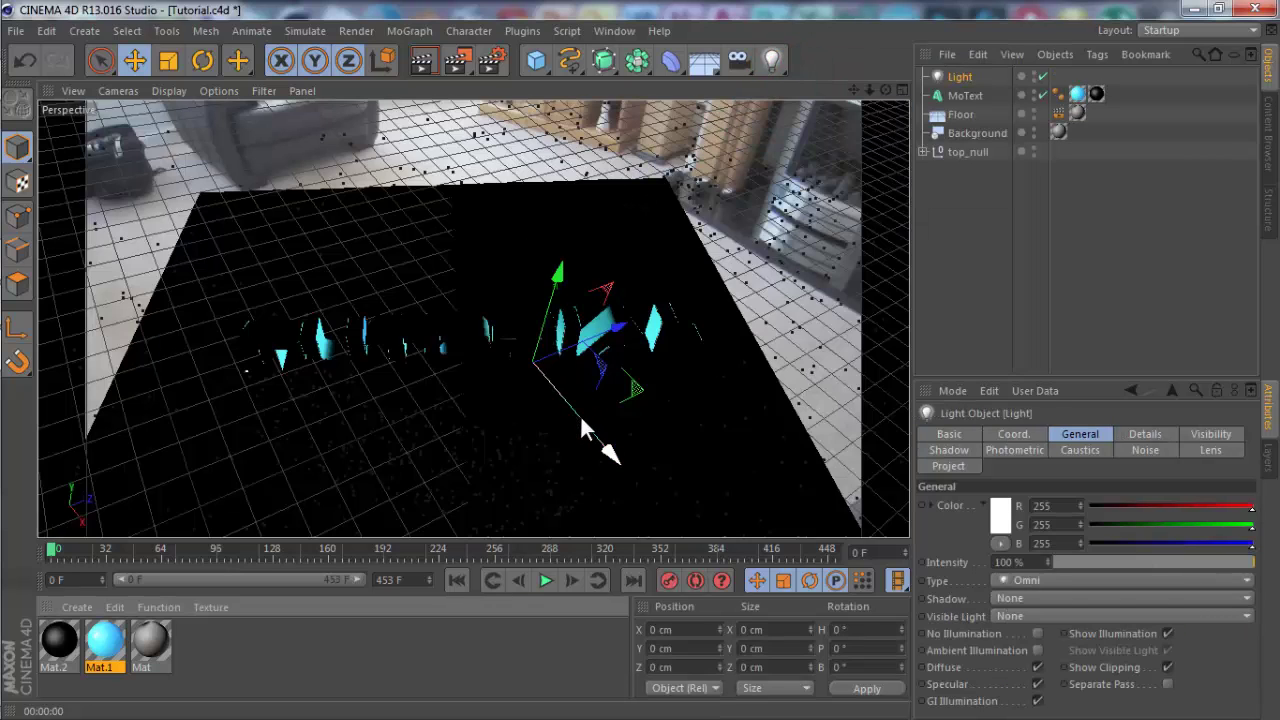
left_click_drag(578, 415, 458, 248)
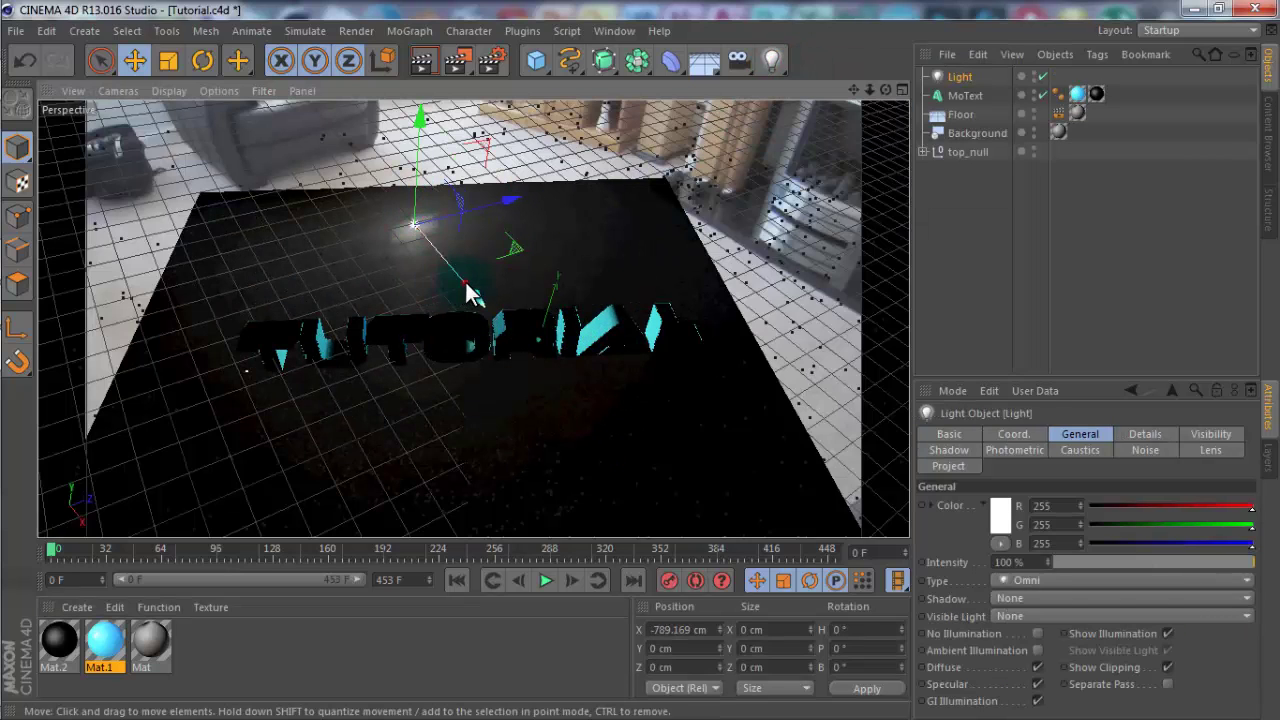
left_click_drag(455, 192, 486, 123)
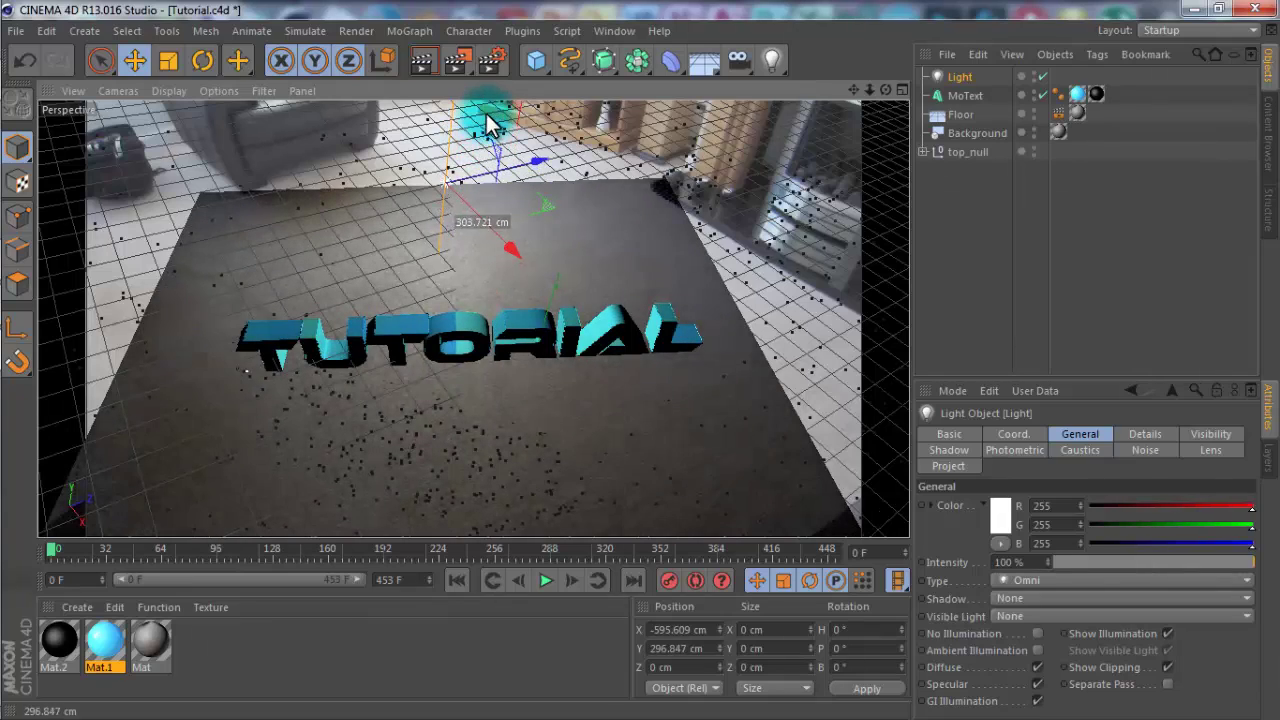
Give the light soft shadow maps with 80% density and an X resolution of 200.
left_click(969, 449)
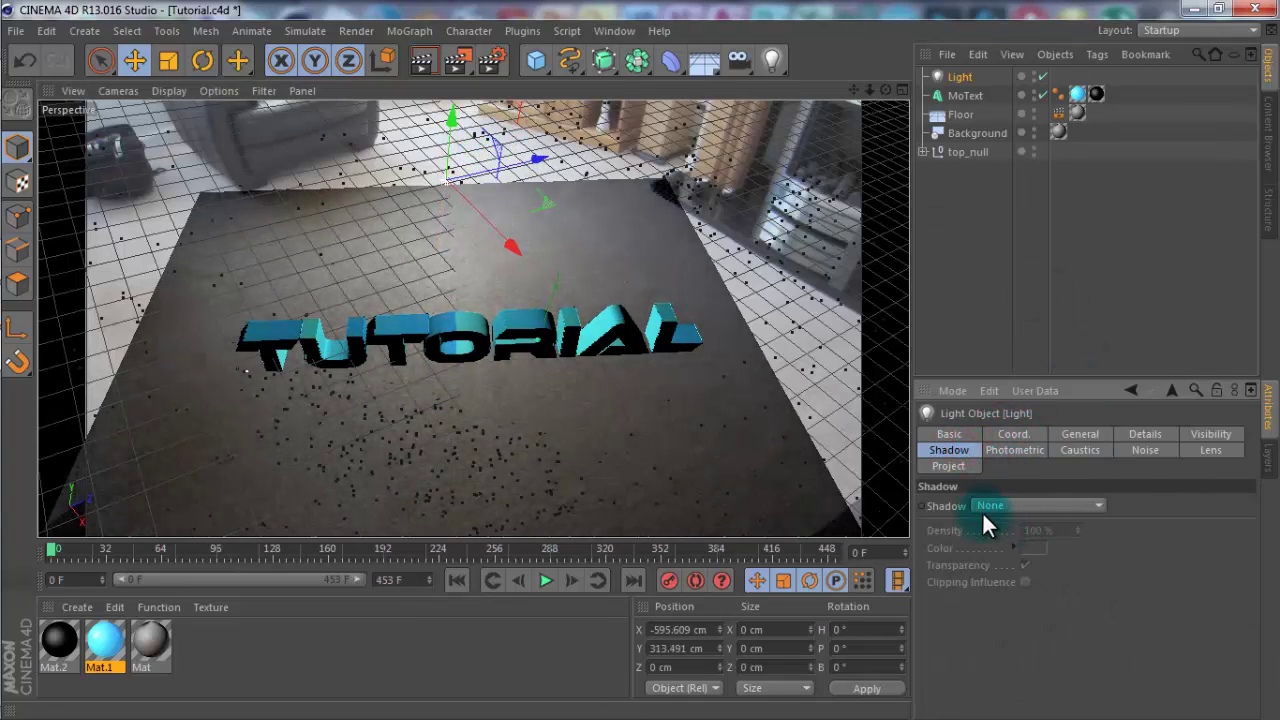
left_click(990, 505)
left_click(1039, 543)
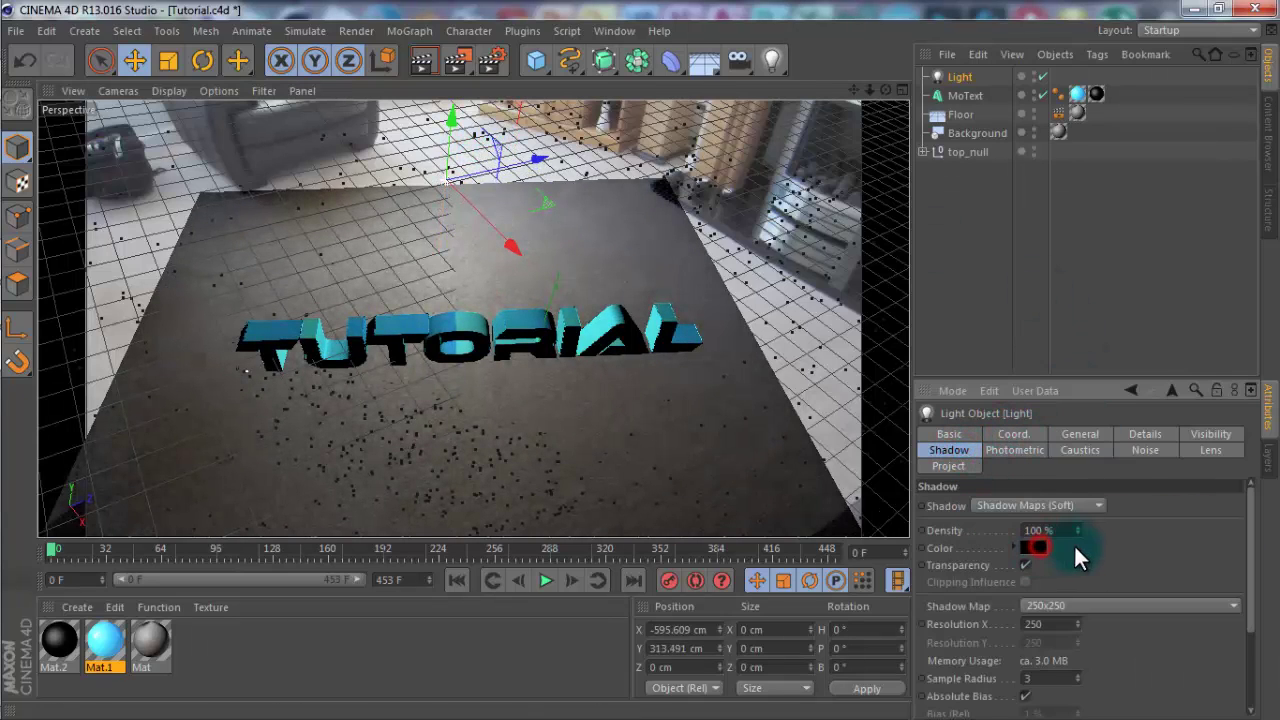
left_click(1060, 530)
type("80")
left_click(1055, 623)
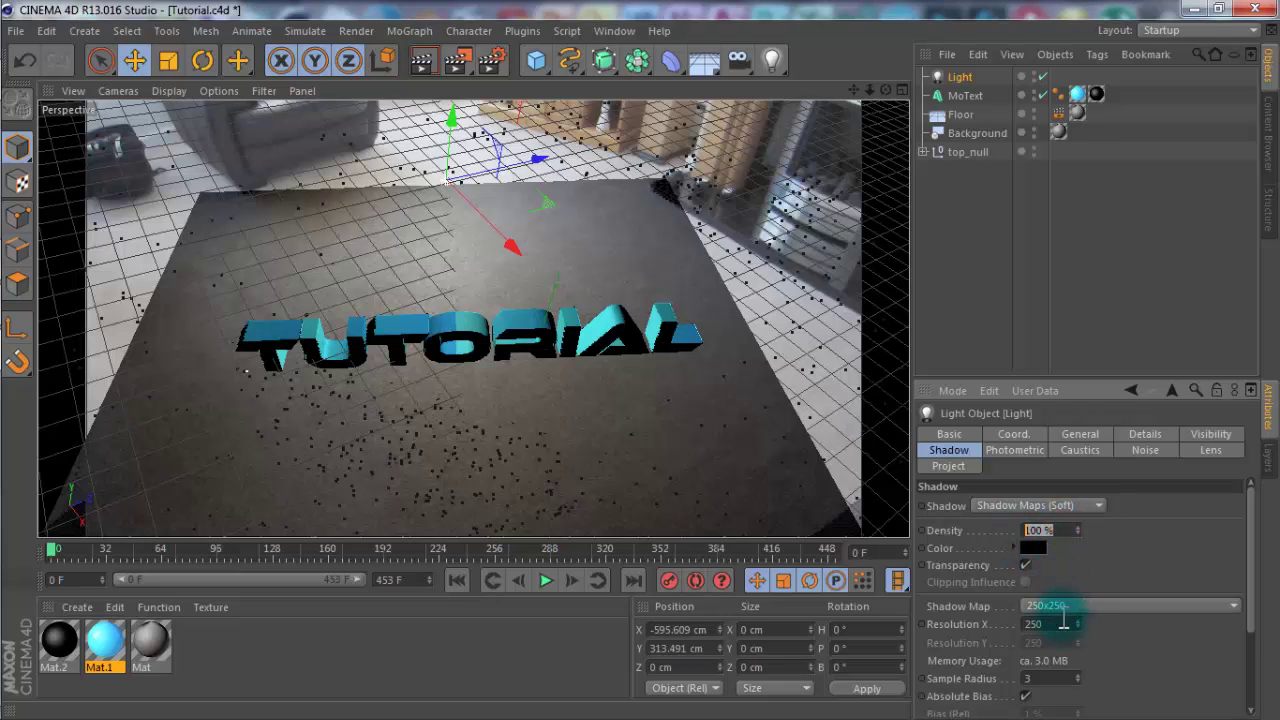
key("BackSpace")
key("BackSpace")
type("00")
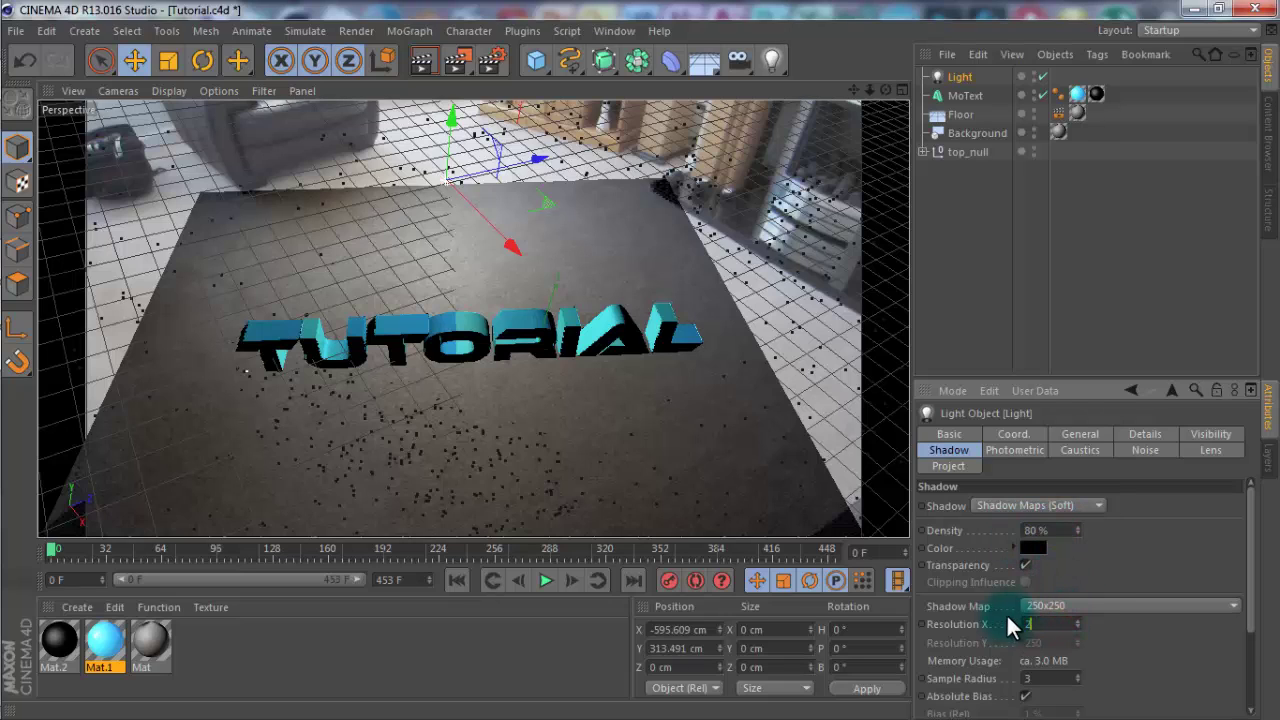
Preview the render with the light's shadow and delete the light.
left_click(425, 62)
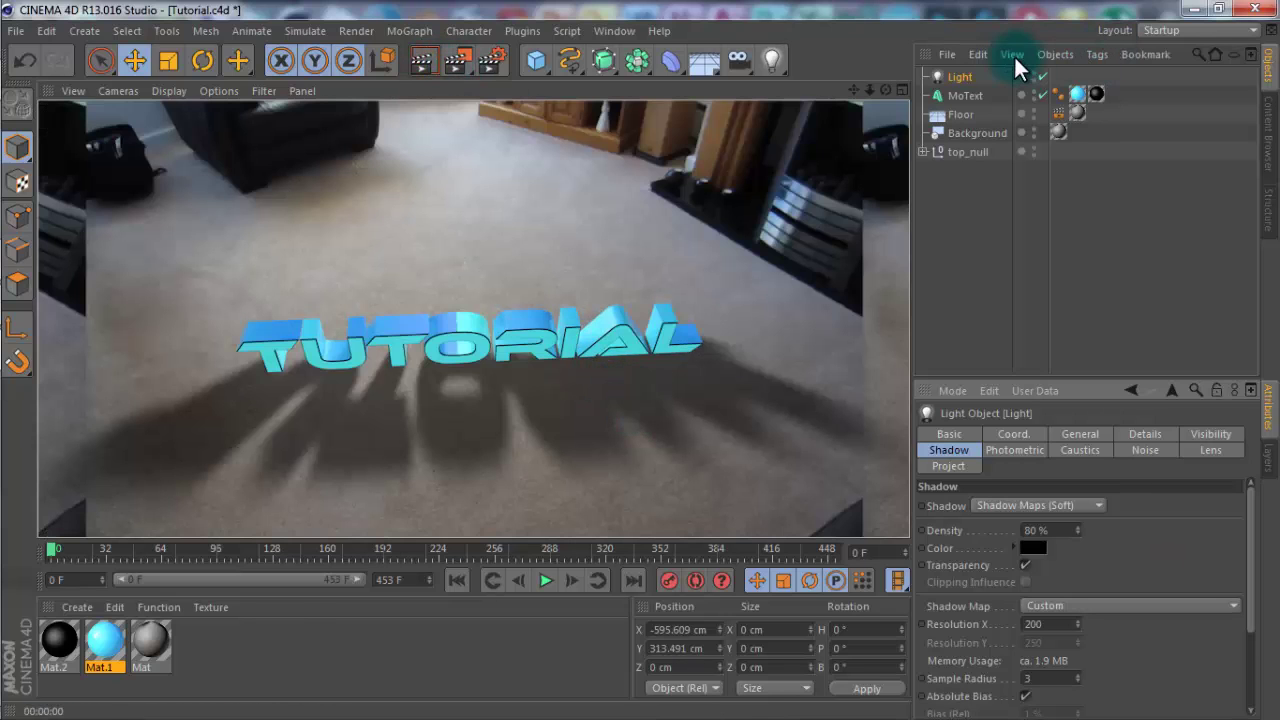
left_click(945, 80)
key("Delete")
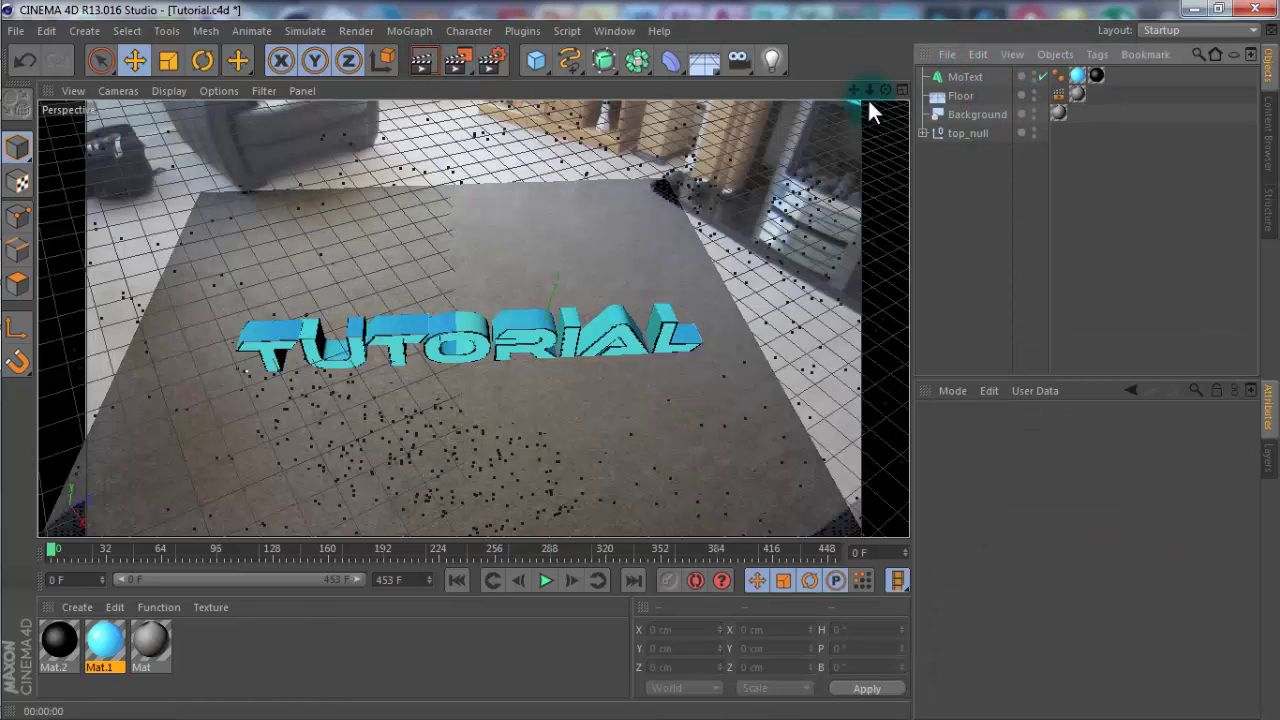
Add the Ambient Occlusion effect to the render settings with 35% contrast and a maximum ray length of 500 cm.
left_click(489, 64)
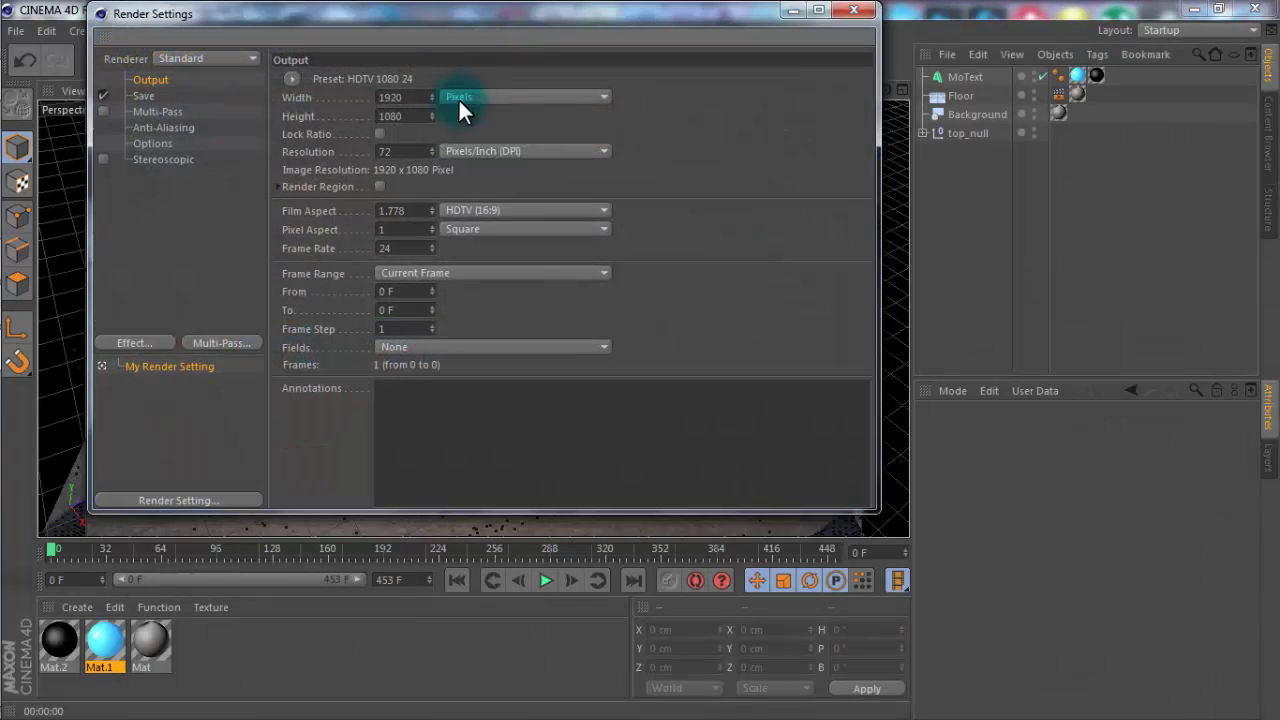
left_click(150, 342)
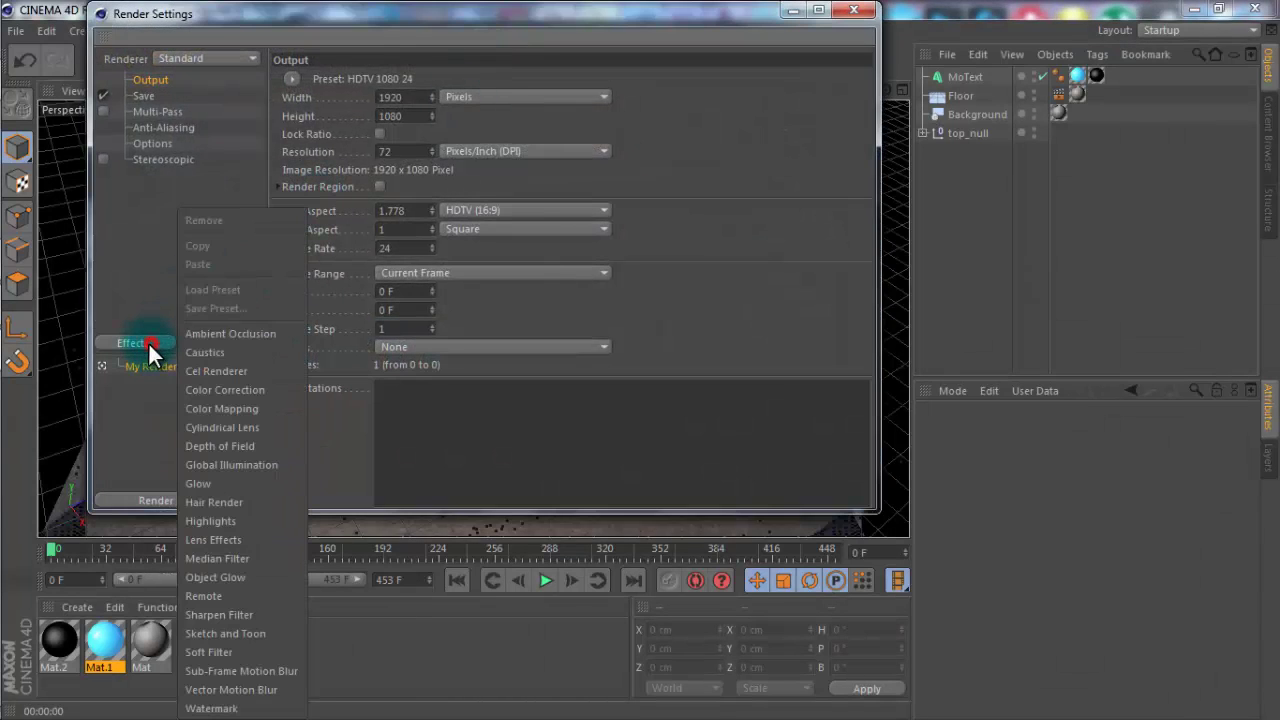
left_click(247, 333)
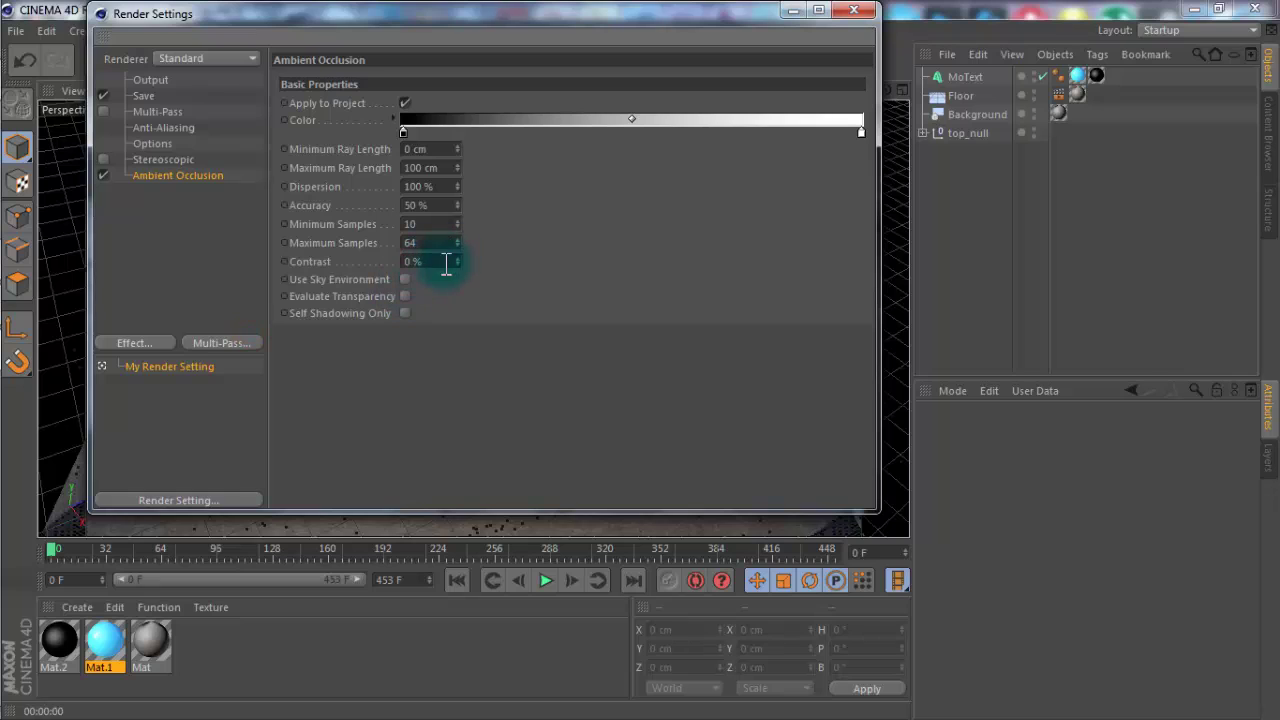
left_click(441, 263)
type("35")
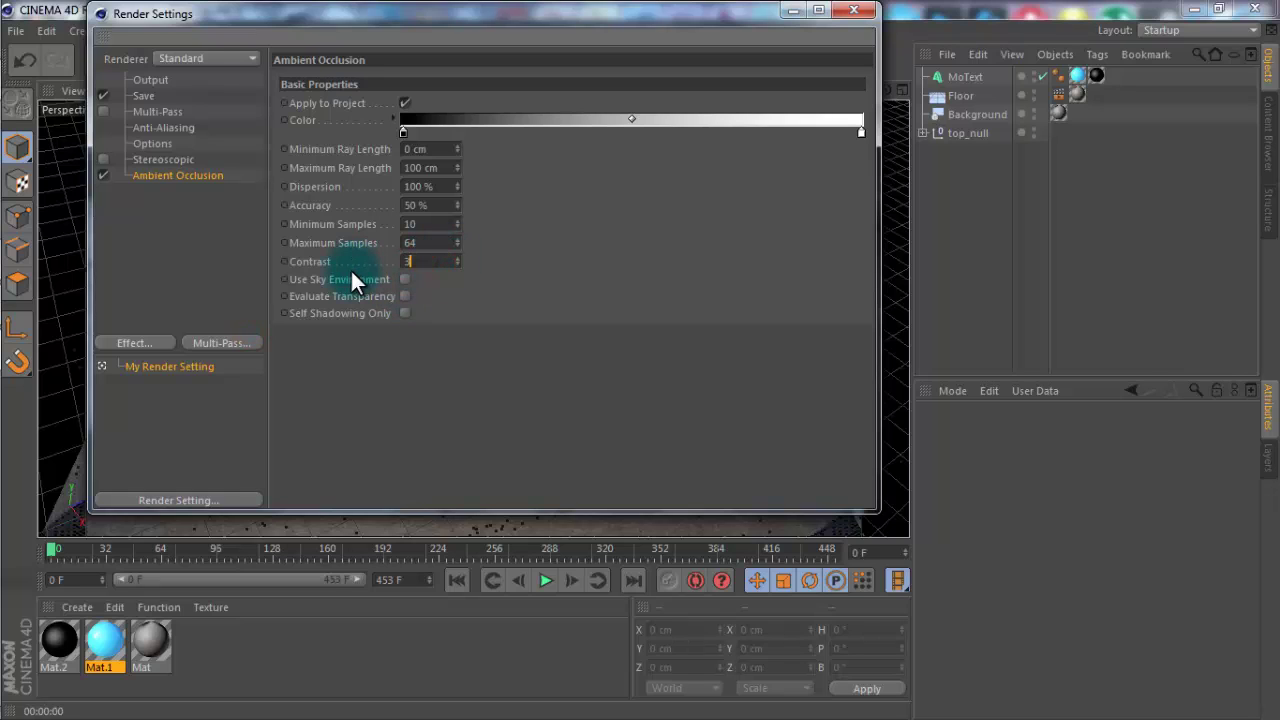
left_click(450, 167)
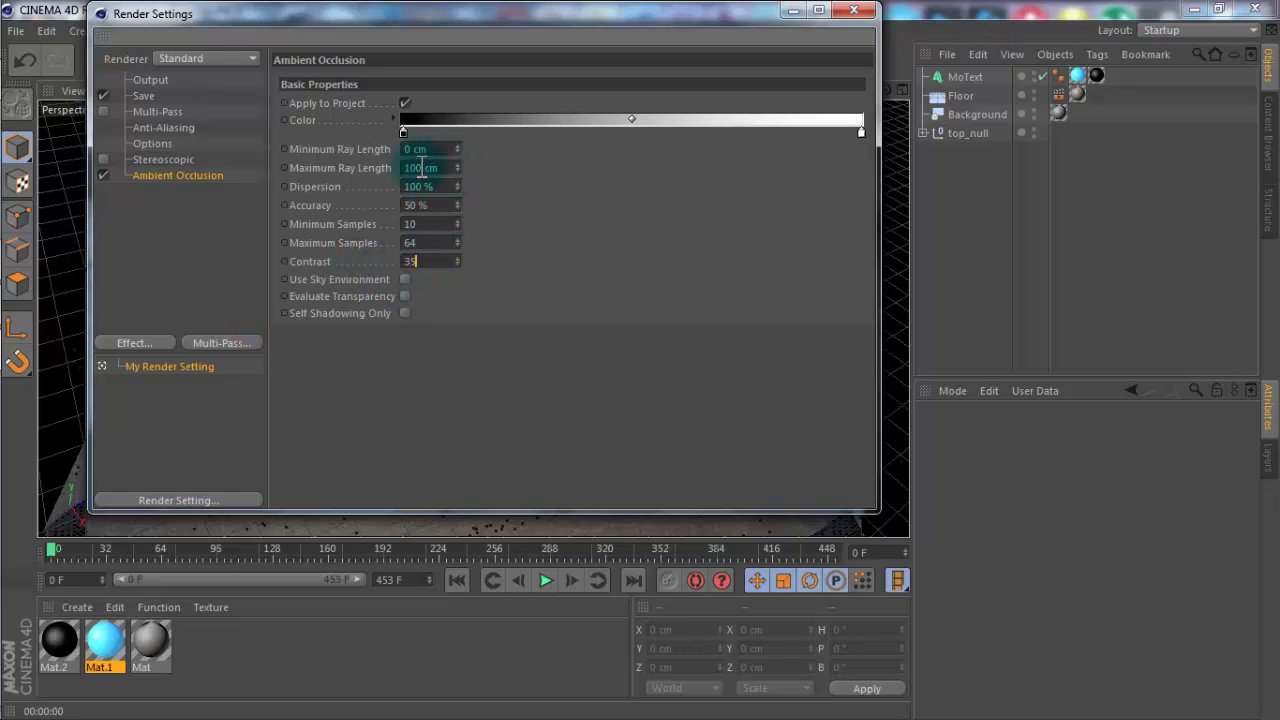
type("500")
left_click(607, 194)
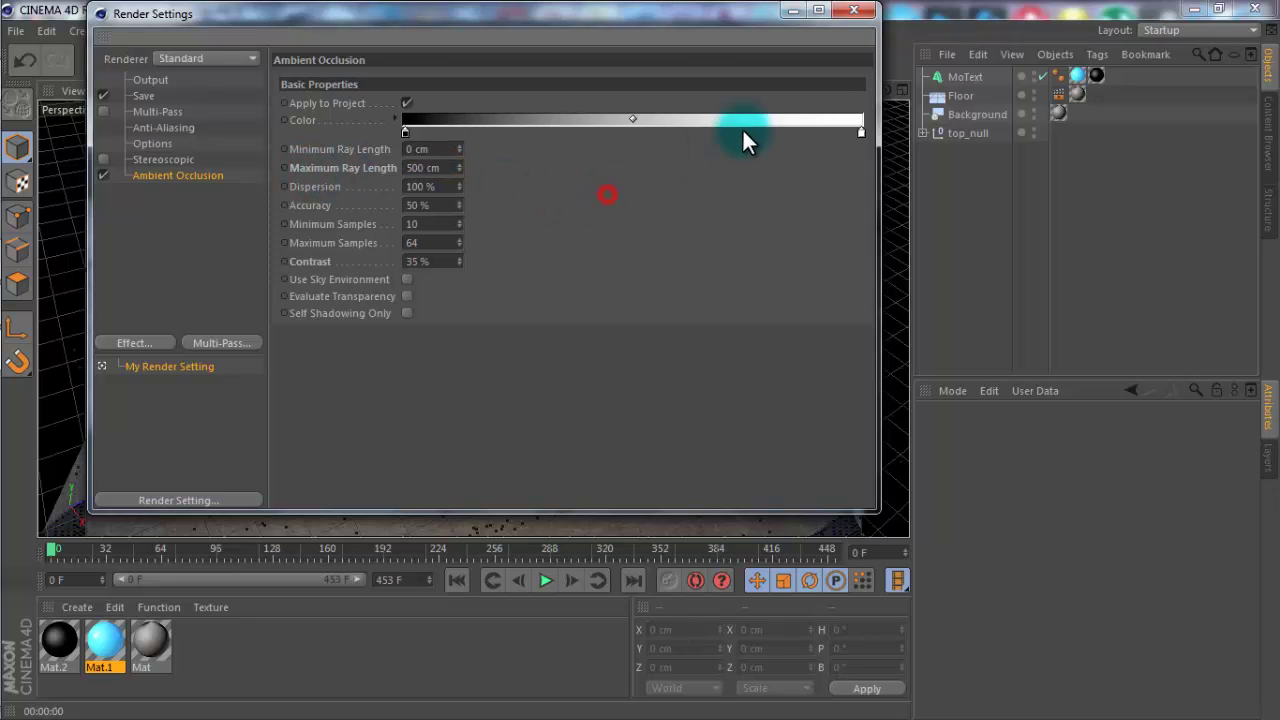
left_click(863, 17)
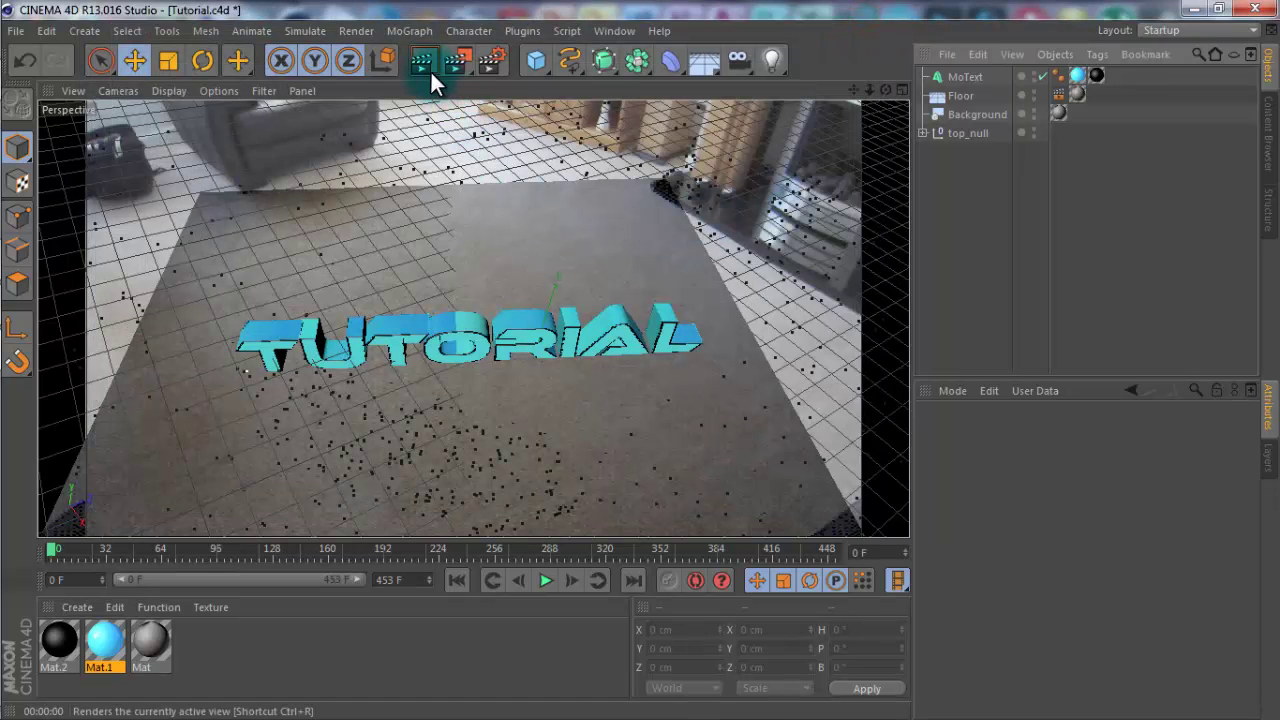
Preview the ambient occlusion render at frames 0, 168 and 161, and return the timeline to frame 0.
left_click(430, 69)
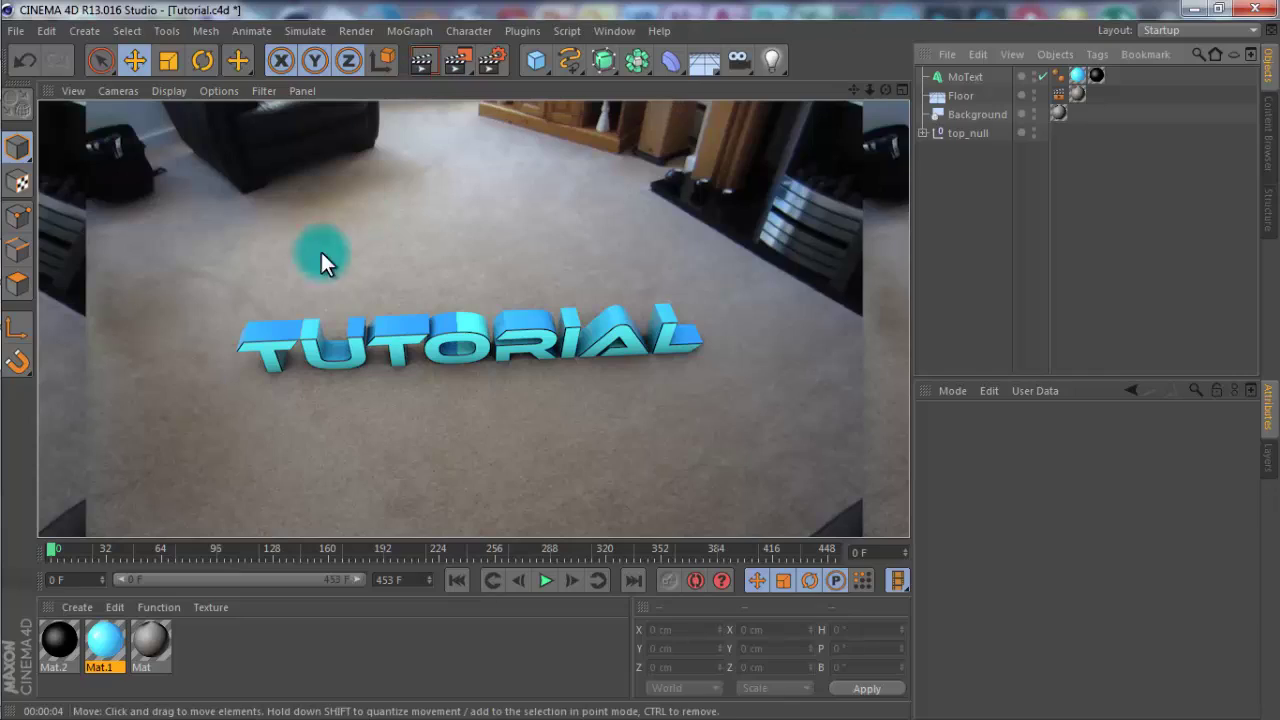
left_click_drag(106, 548, 354, 562)
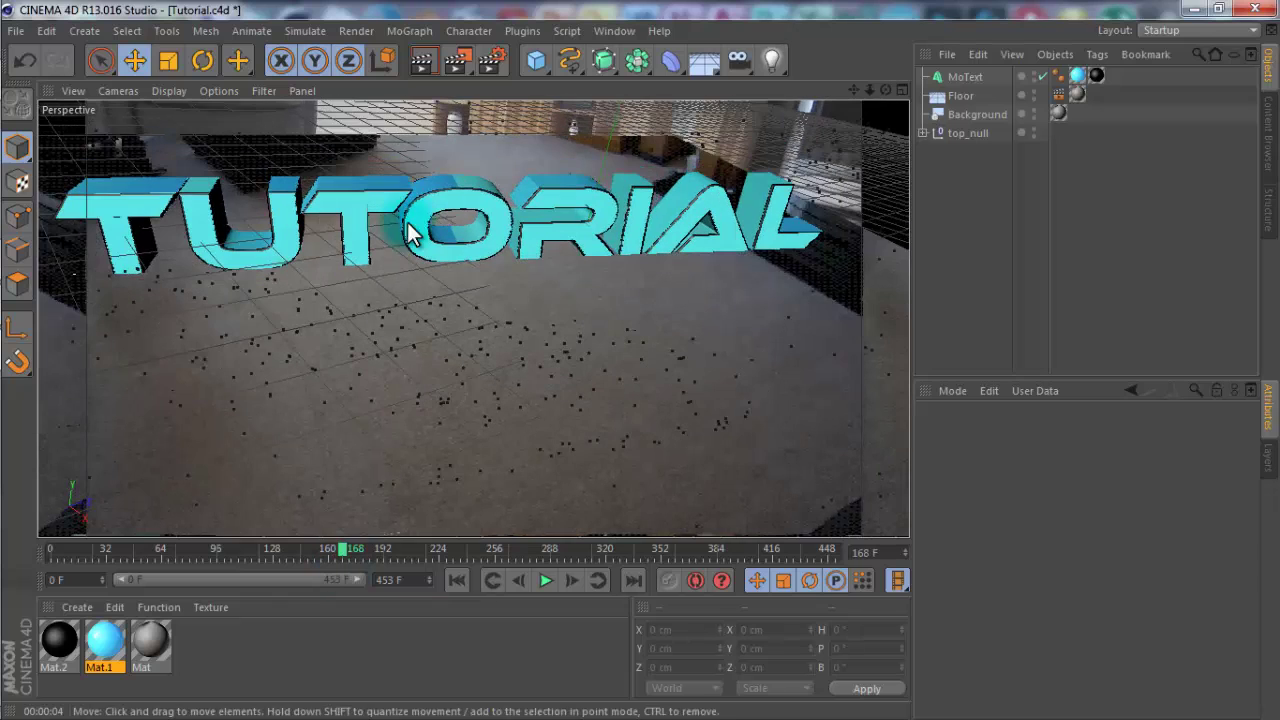
left_click(440, 55)
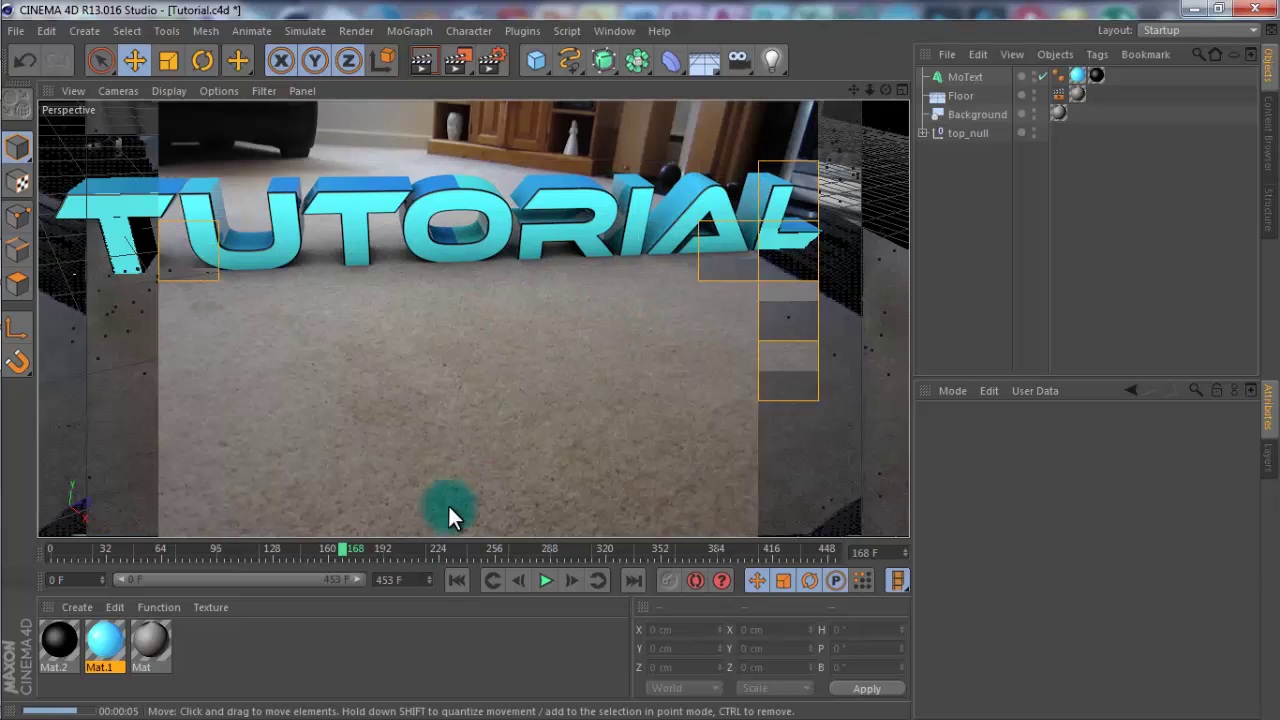
mouse_move(346, 558)
left_mouse_down()
mouse_move(266, 558)
mouse_move(331, 561)
left_mouse_up()
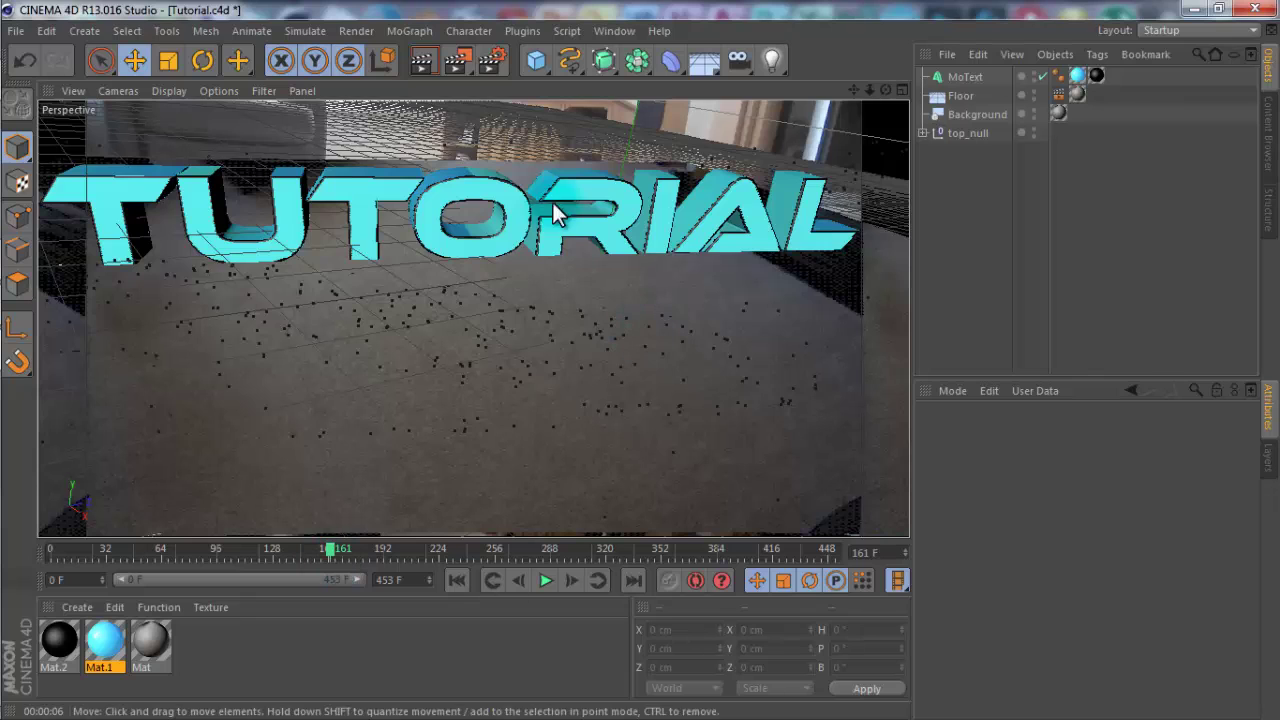
left_click(424, 62)
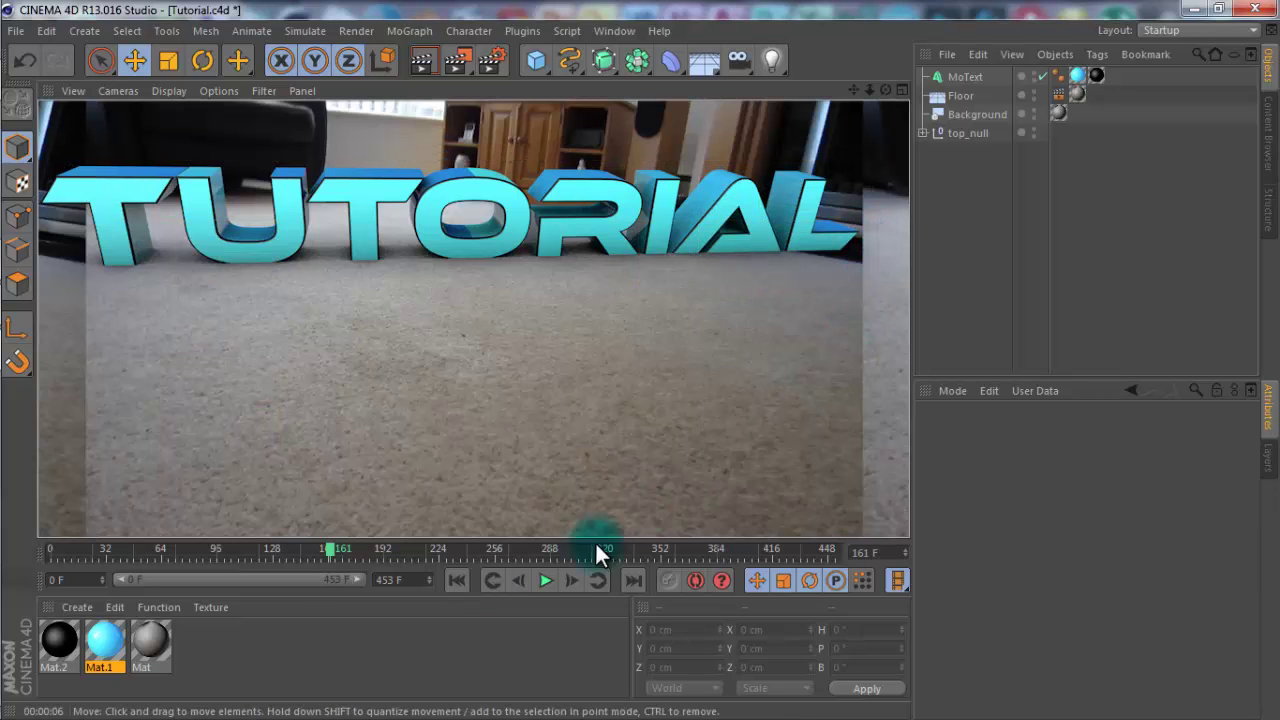
left_click_drag(330, 552, 51, 563)
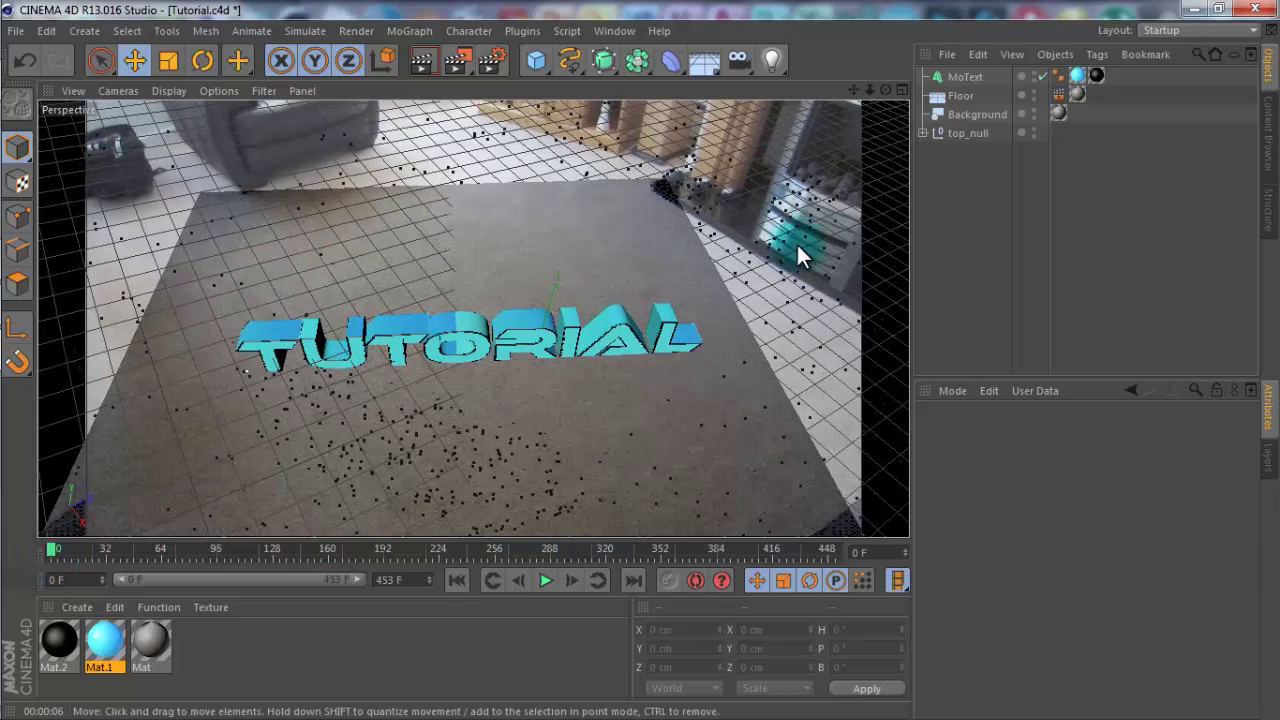
Reduce the MoText height to 129 cm and reposition the text on the floor at about X -380 cm, Z -706 cm.
left_click(958, 76)
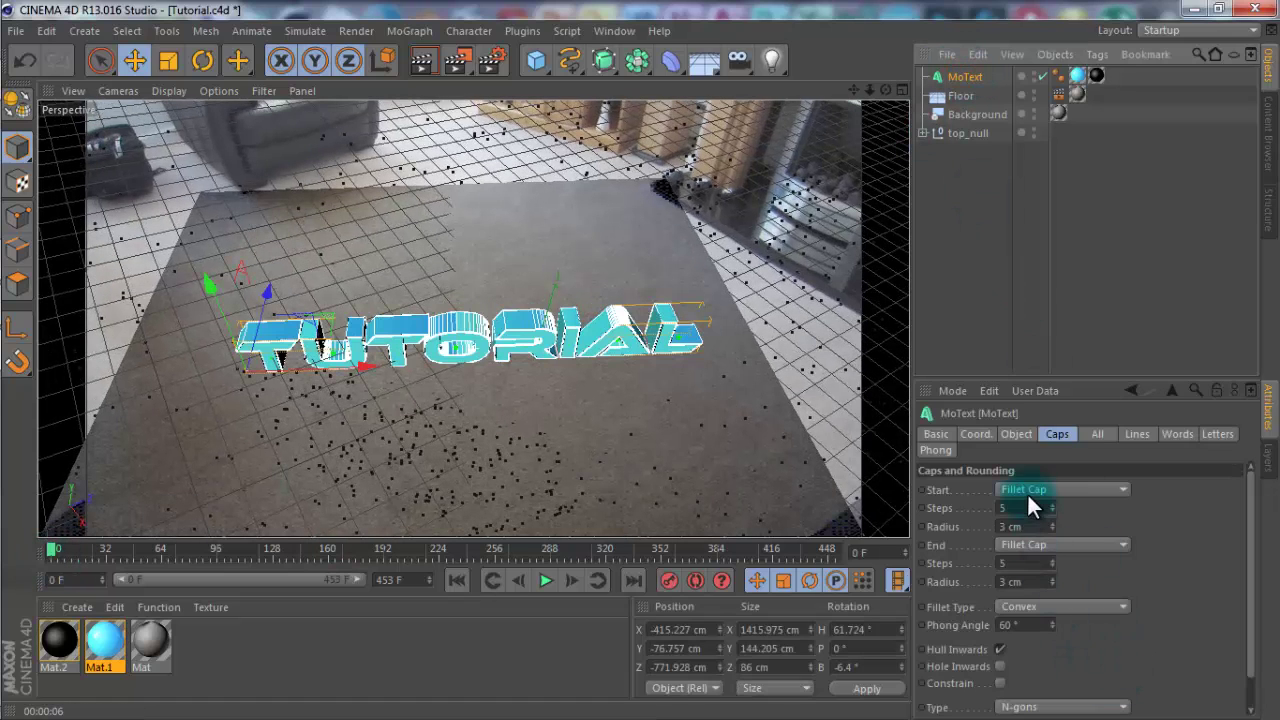
left_click(1029, 436)
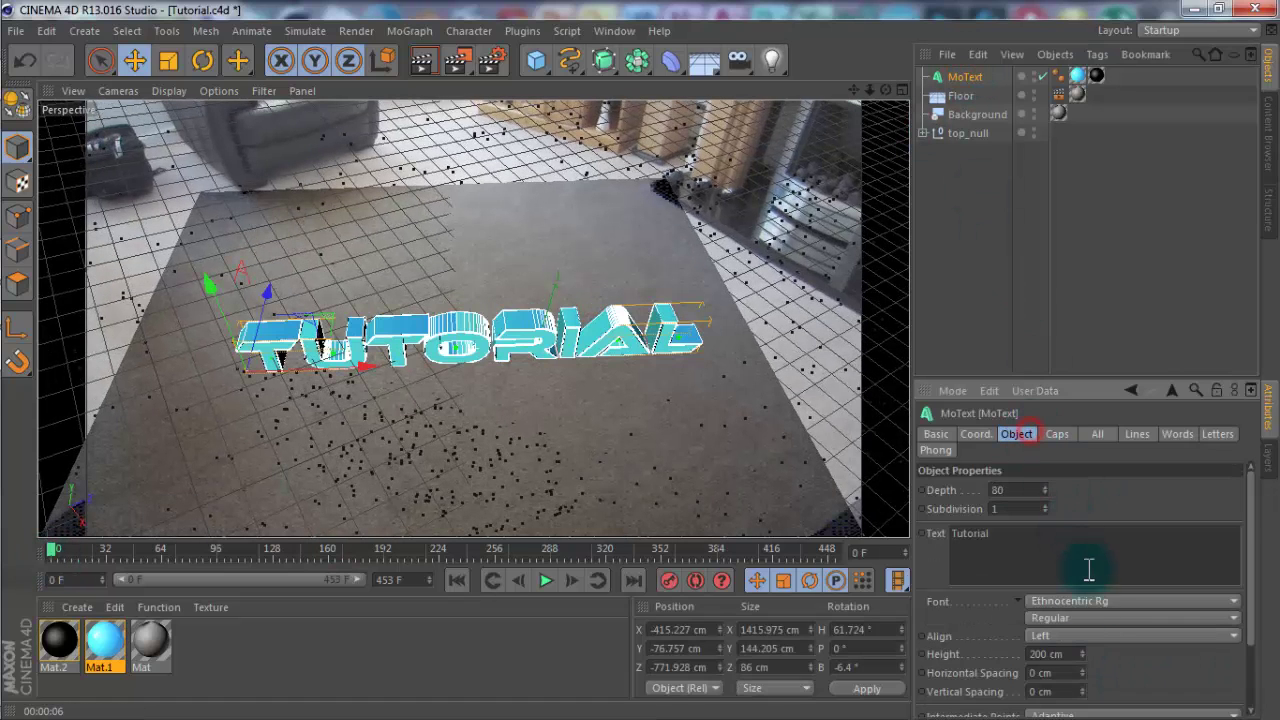
left_click(1081, 654)
mouse_move(1081, 654)
left_mouse_down()
mouse_move(1059, 649)
mouse_move(1060, 665)
left_mouse_up()
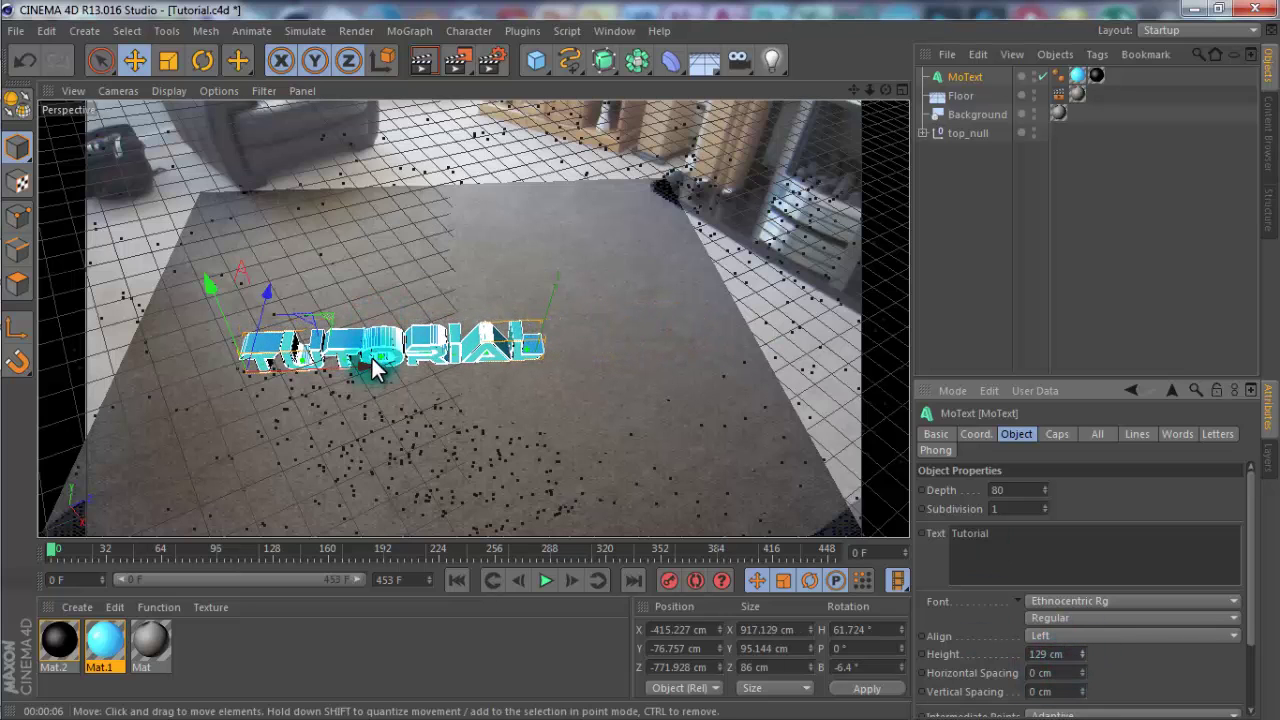
mouse_move(372, 358)
left_mouse_down()
mouse_move(367, 367)
mouse_move(388, 369)
left_mouse_up()
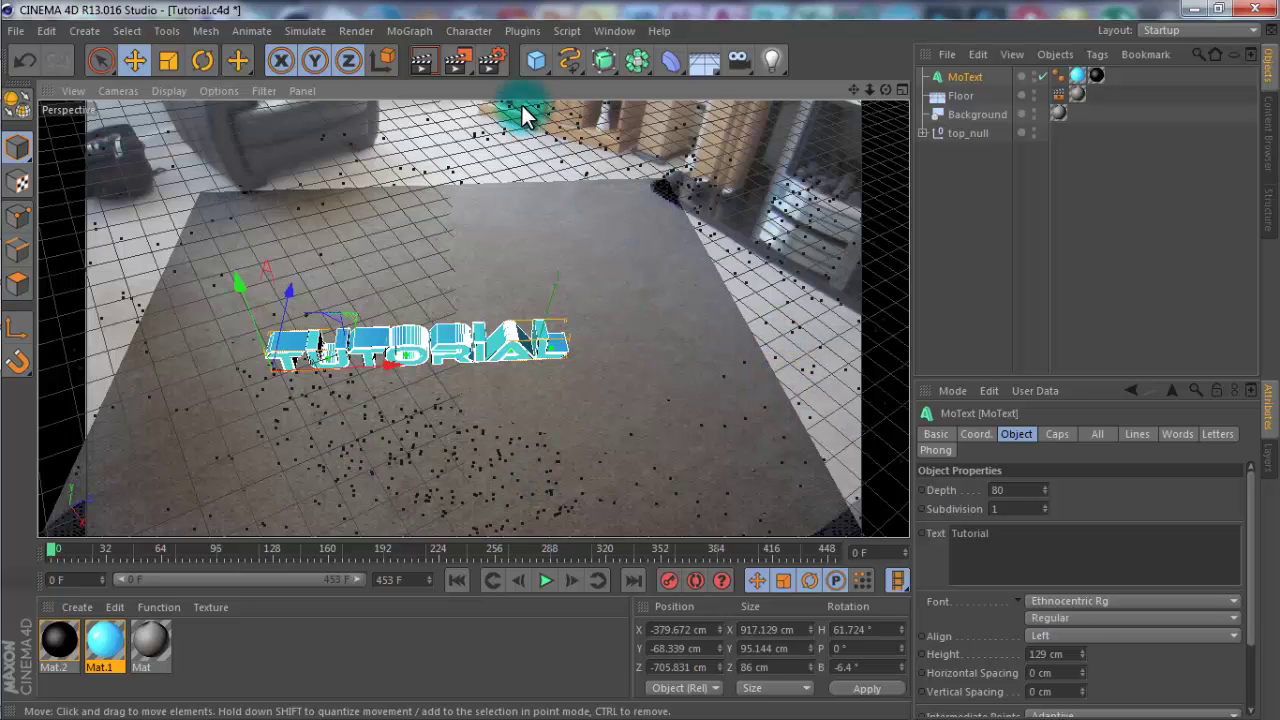
Set the render output resolution to 200 pixels/inch and the frame range to All Frames.
left_click(500, 66)
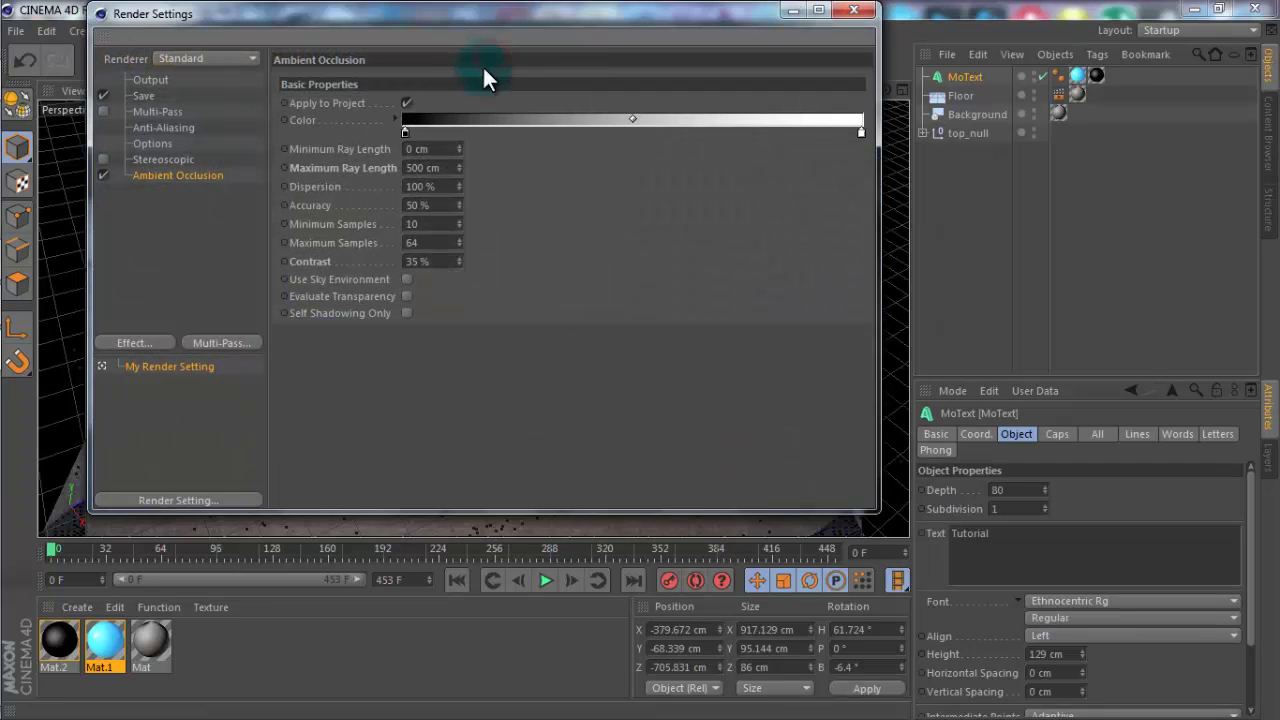
left_click(148, 79)
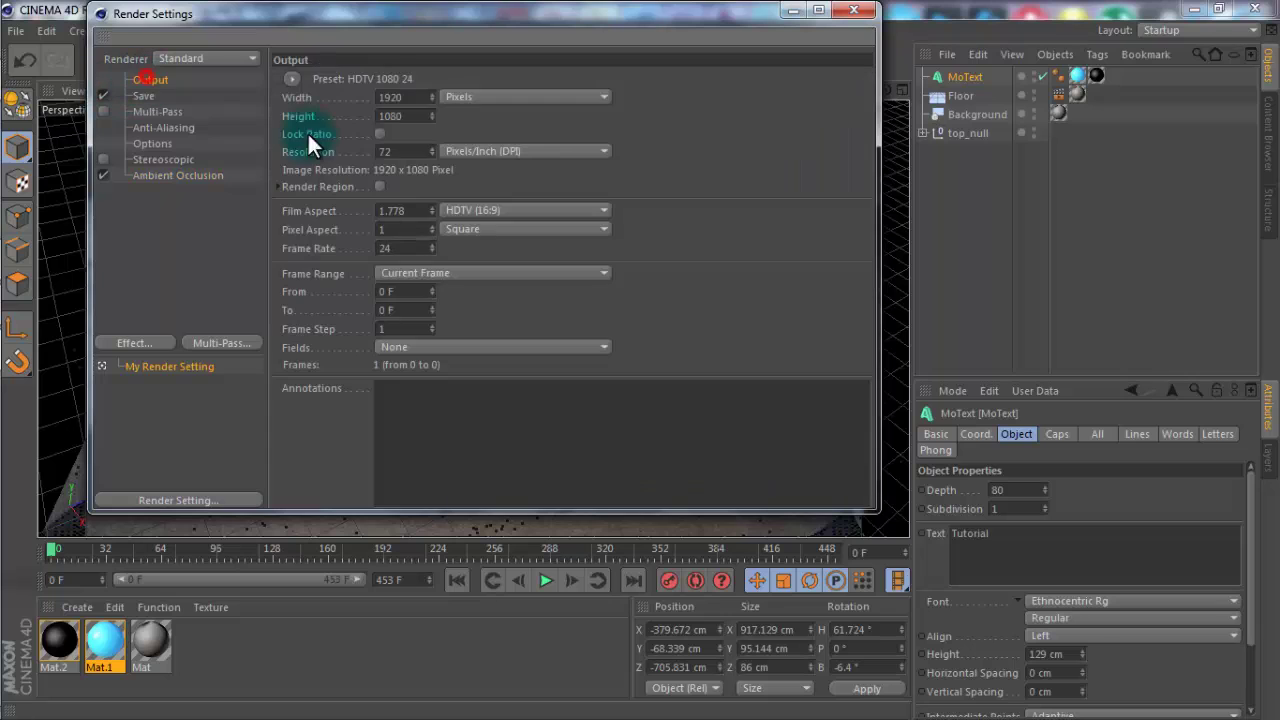
left_click(422, 96)
left_click(395, 151)
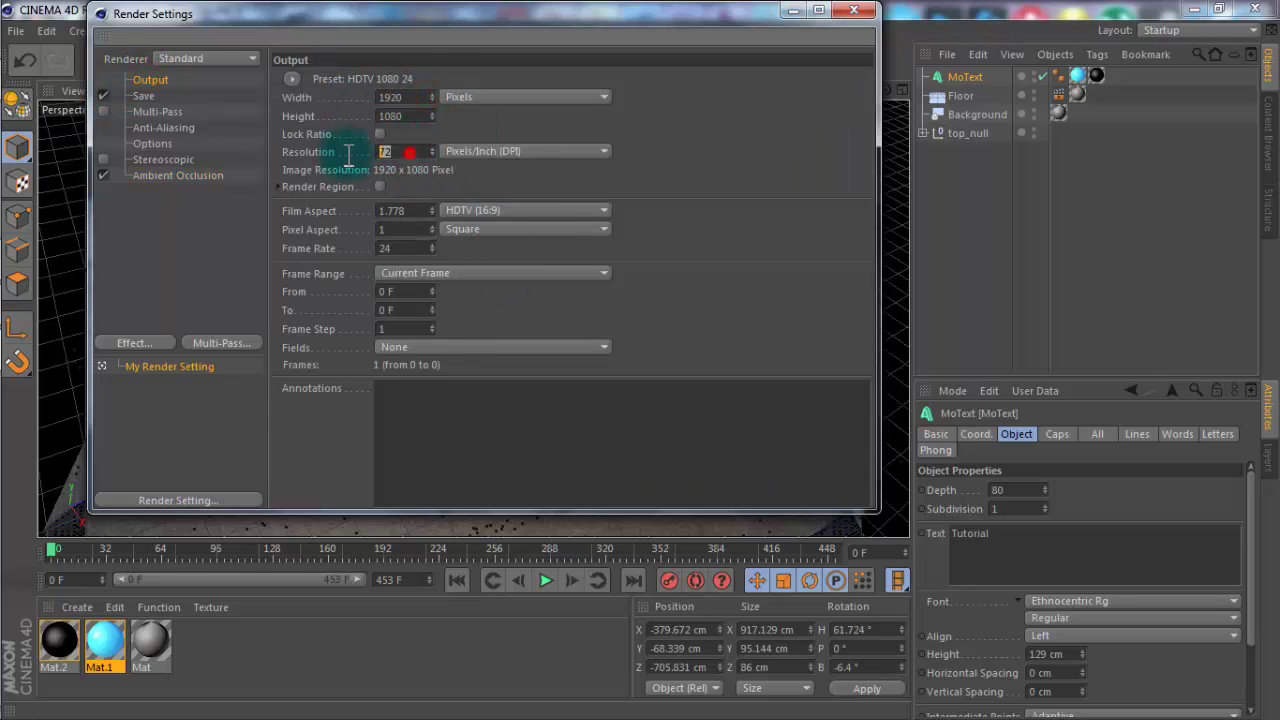
type("200")
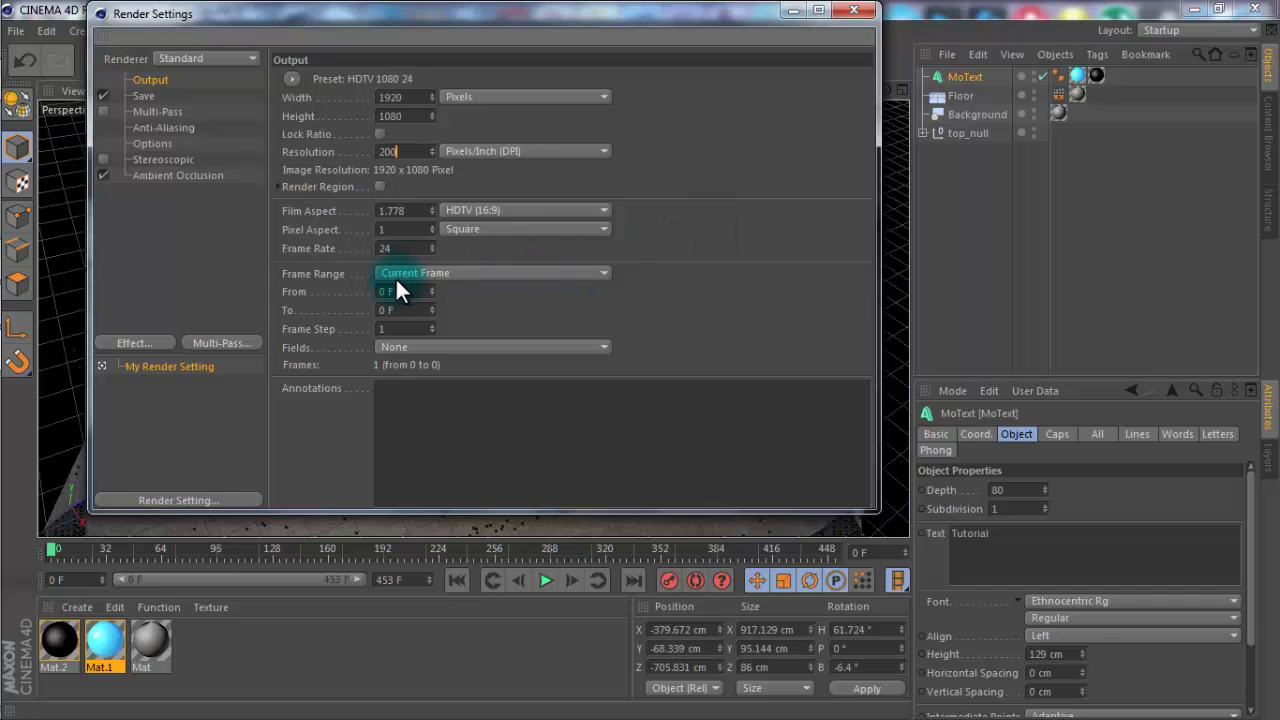
left_click(396, 283)
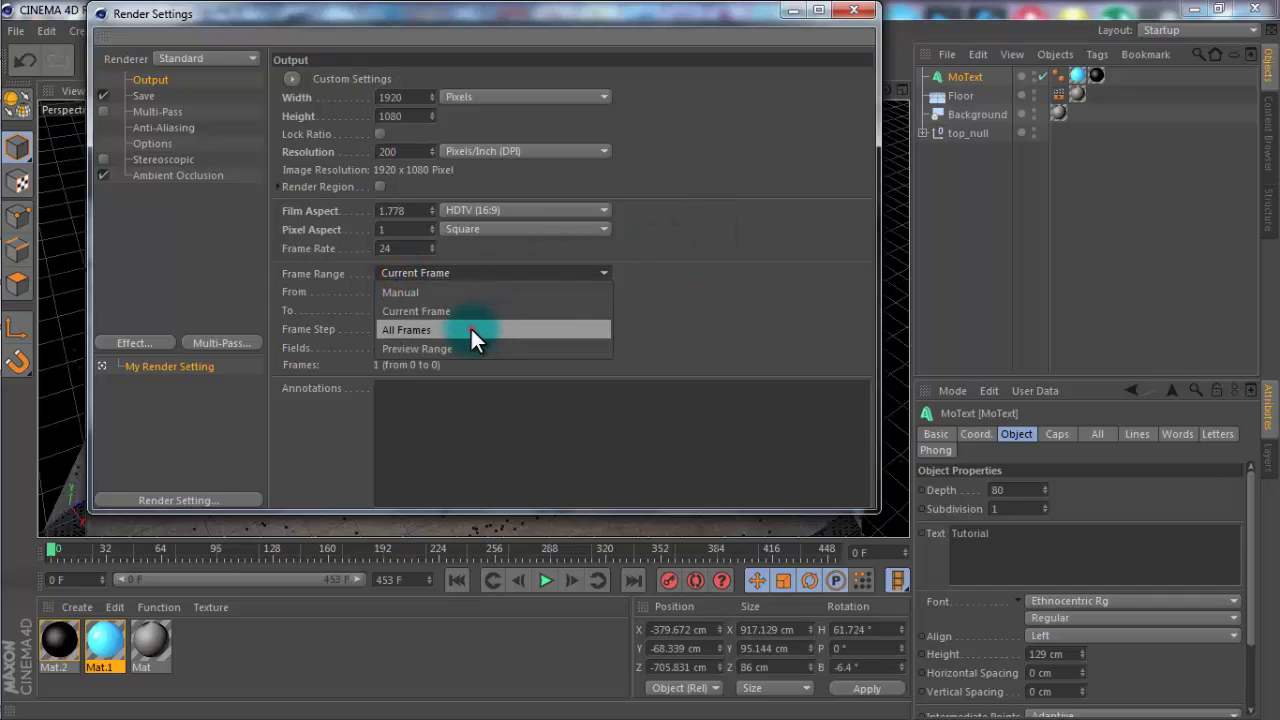
left_click(470, 330)
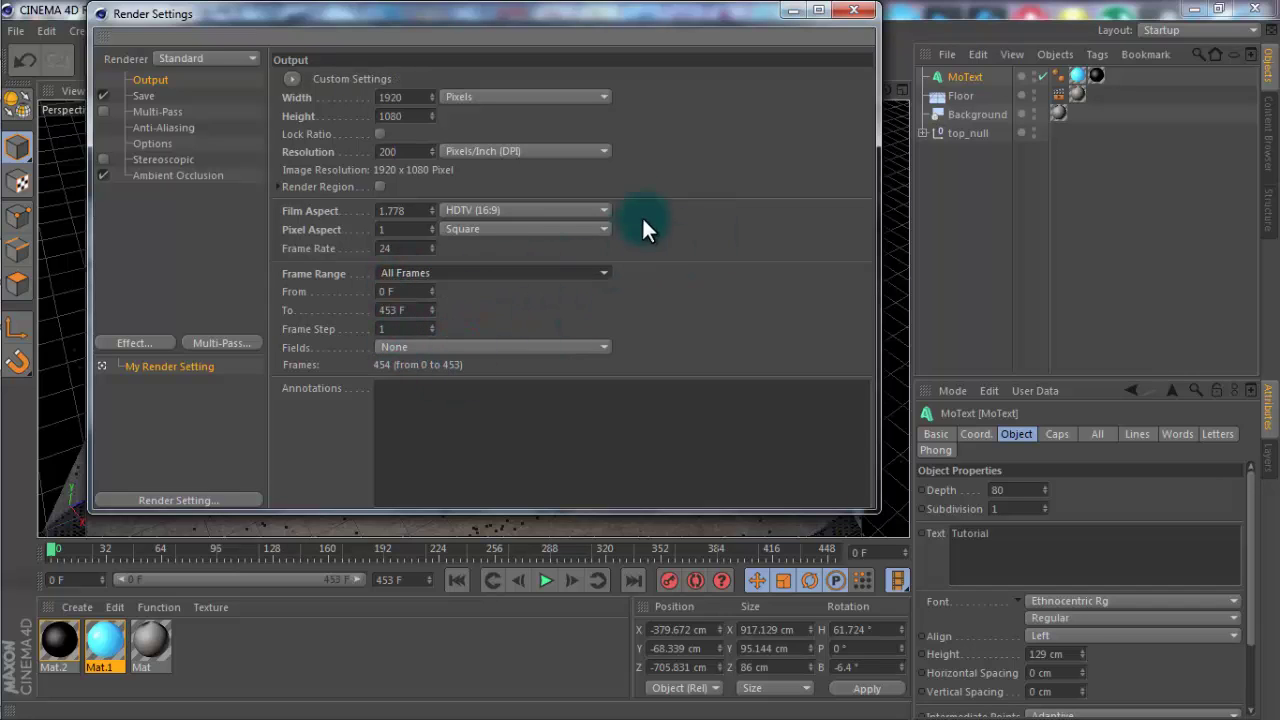
Set the render's save format to QuickTime Movie and accept the Animation compression at Best quality.
left_click(143, 98)
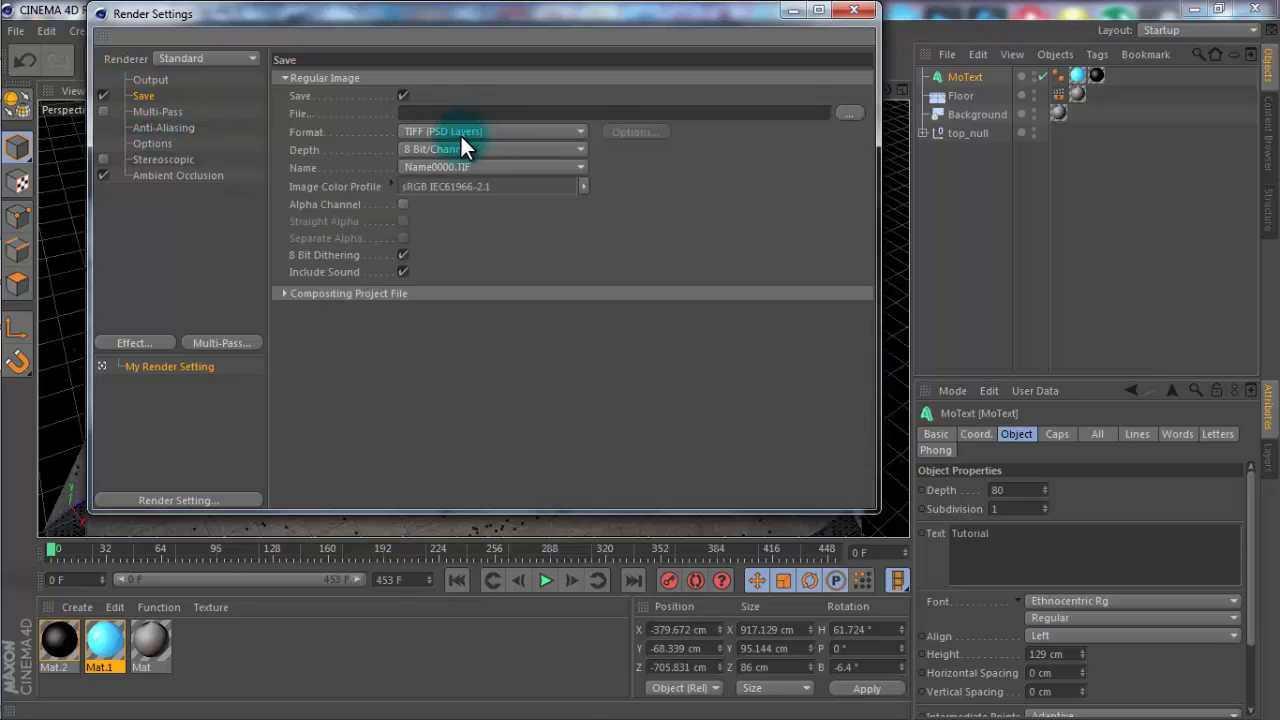
left_click(463, 132)
left_click(496, 647)
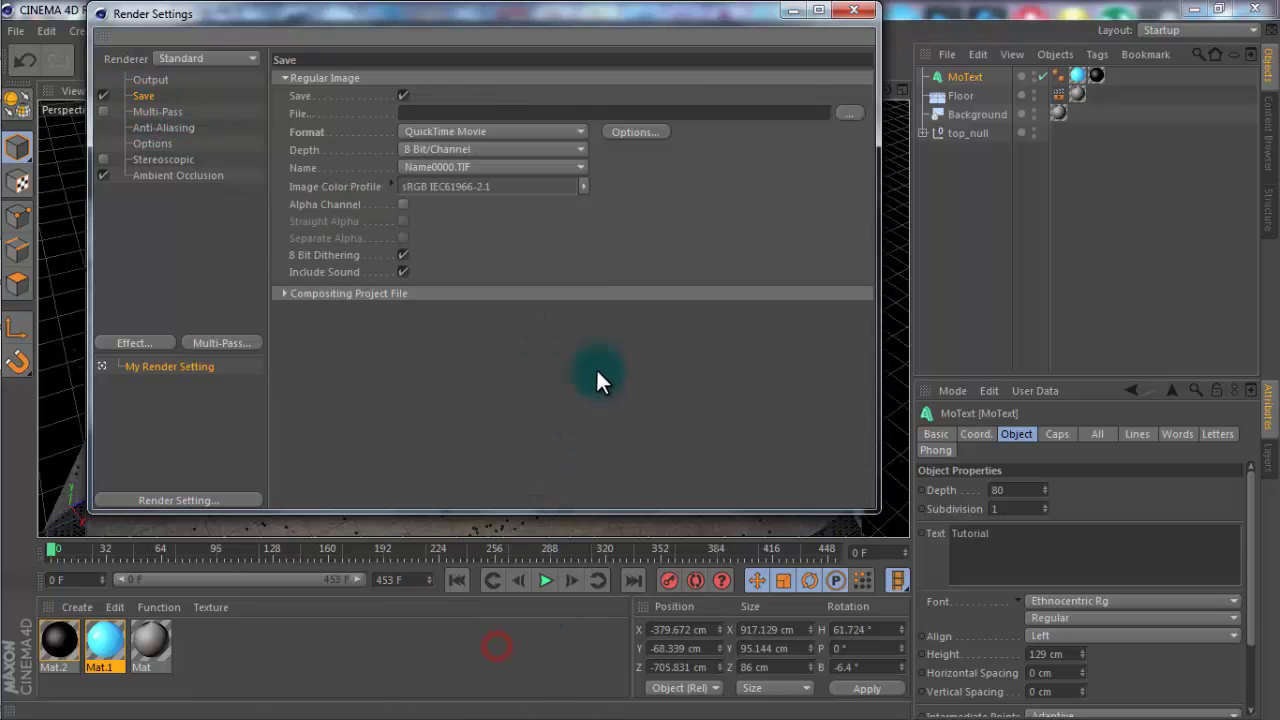
left_click(630, 132)
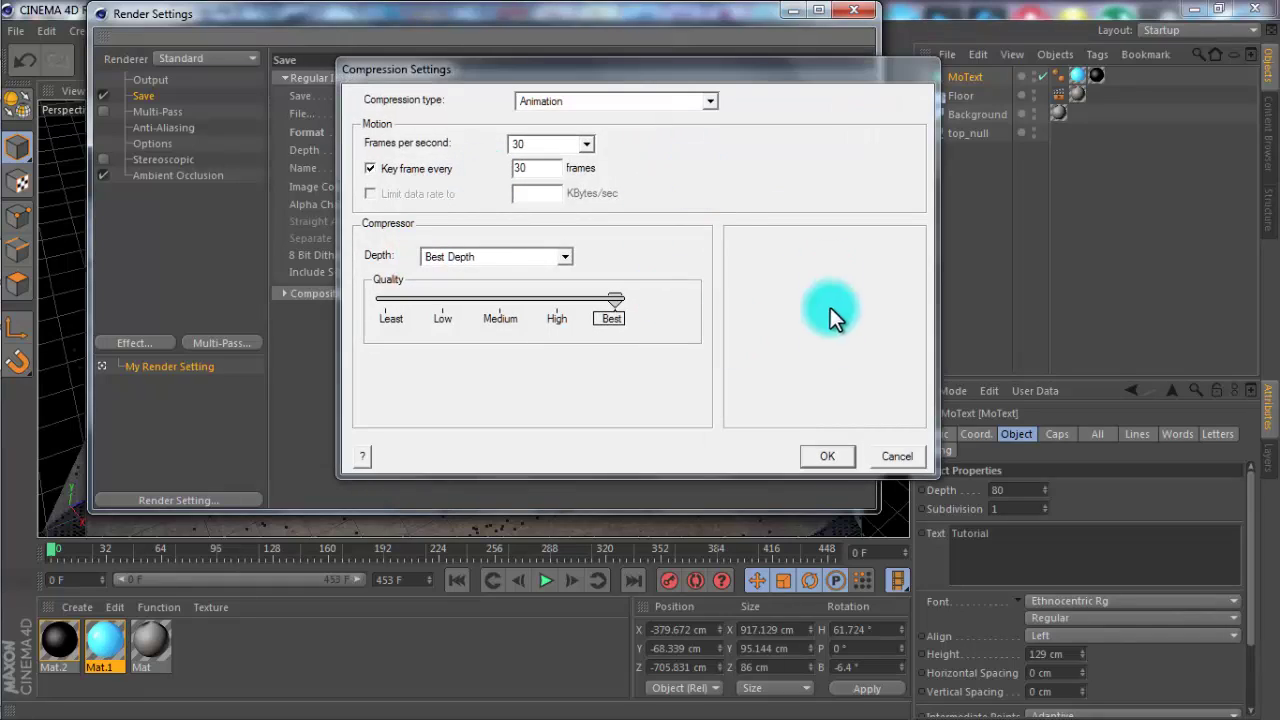
left_click(826, 457)
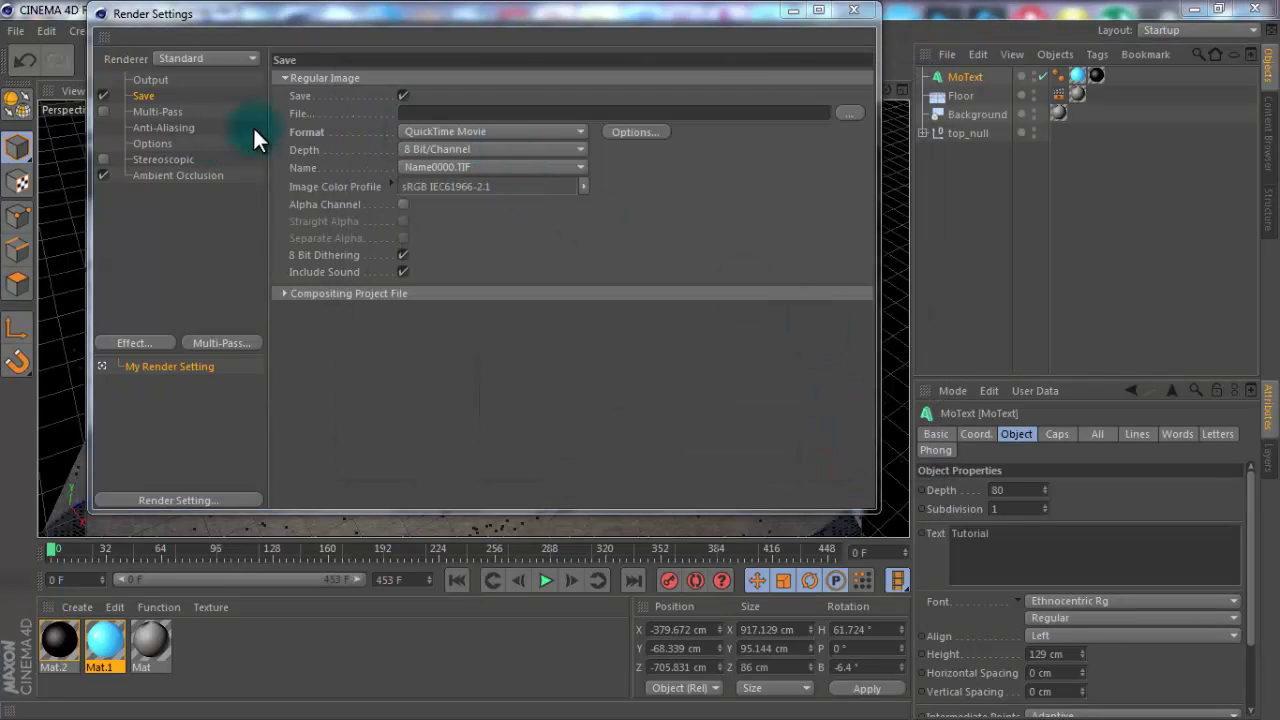
Set the render's output file to "Tutorial finish" on the Desktop and start rendering to the Picture Viewer.
left_click(850, 113)
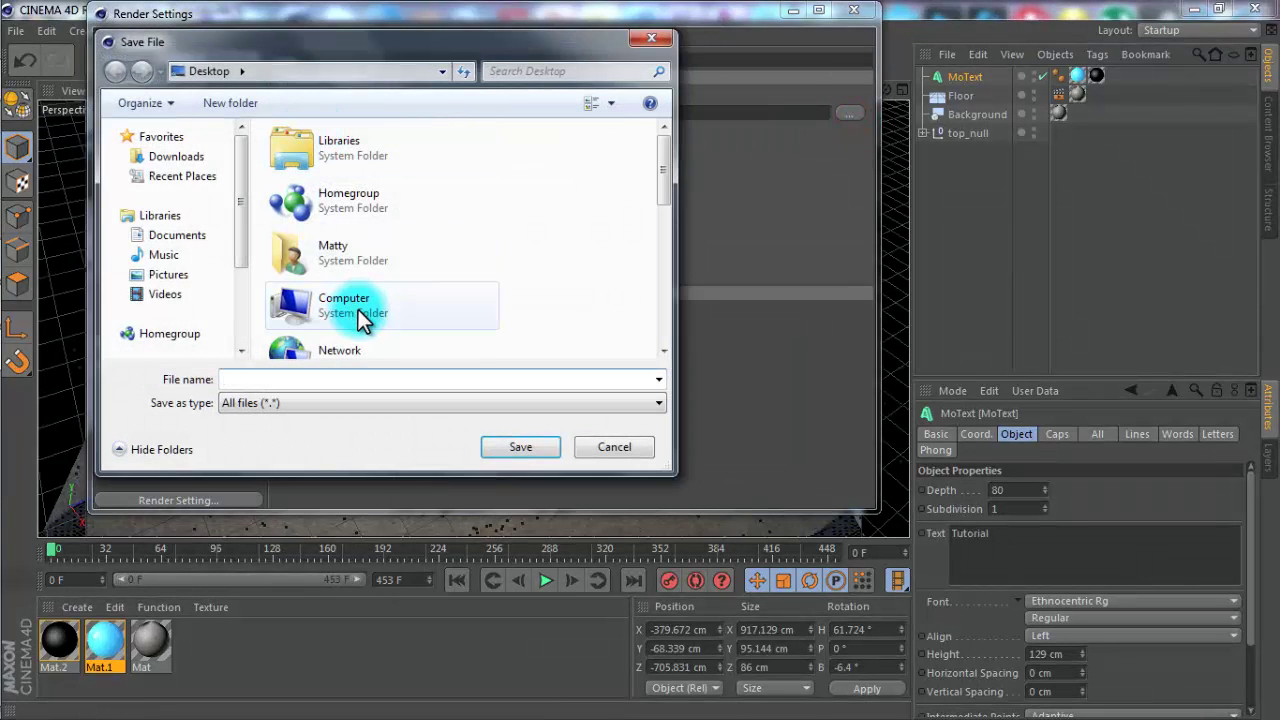
type("Tut")
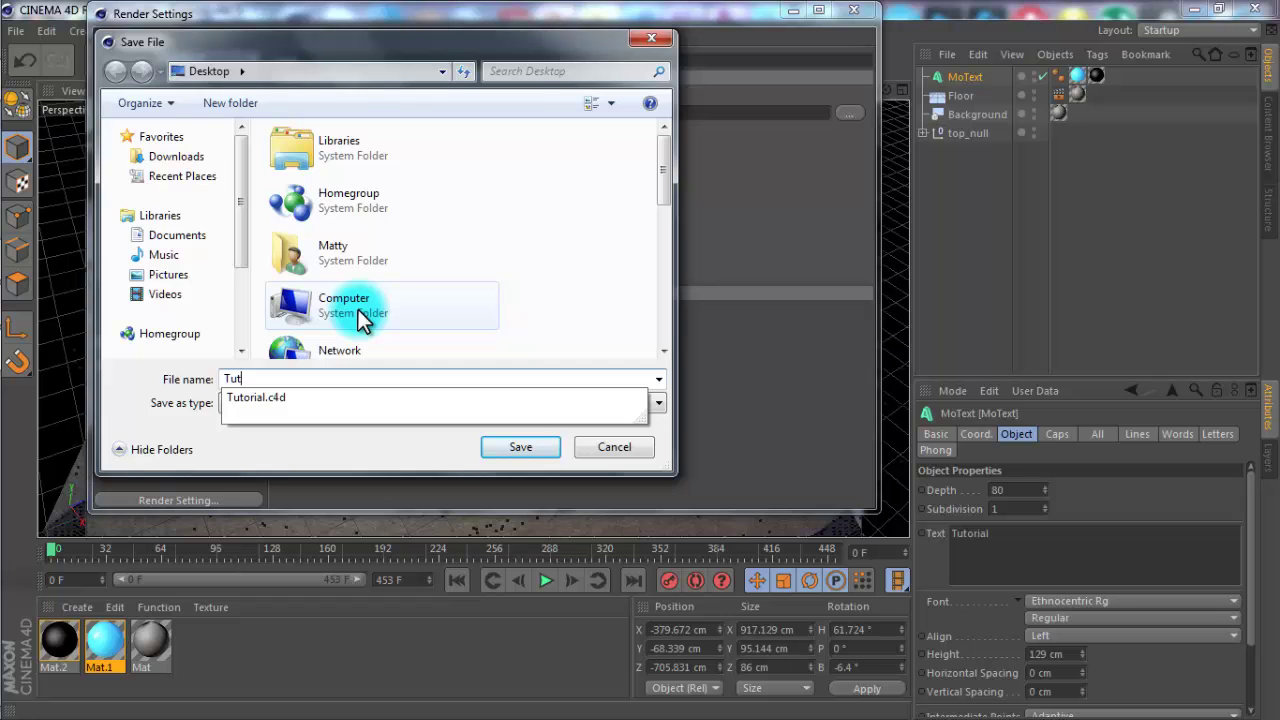
type("orial finish")
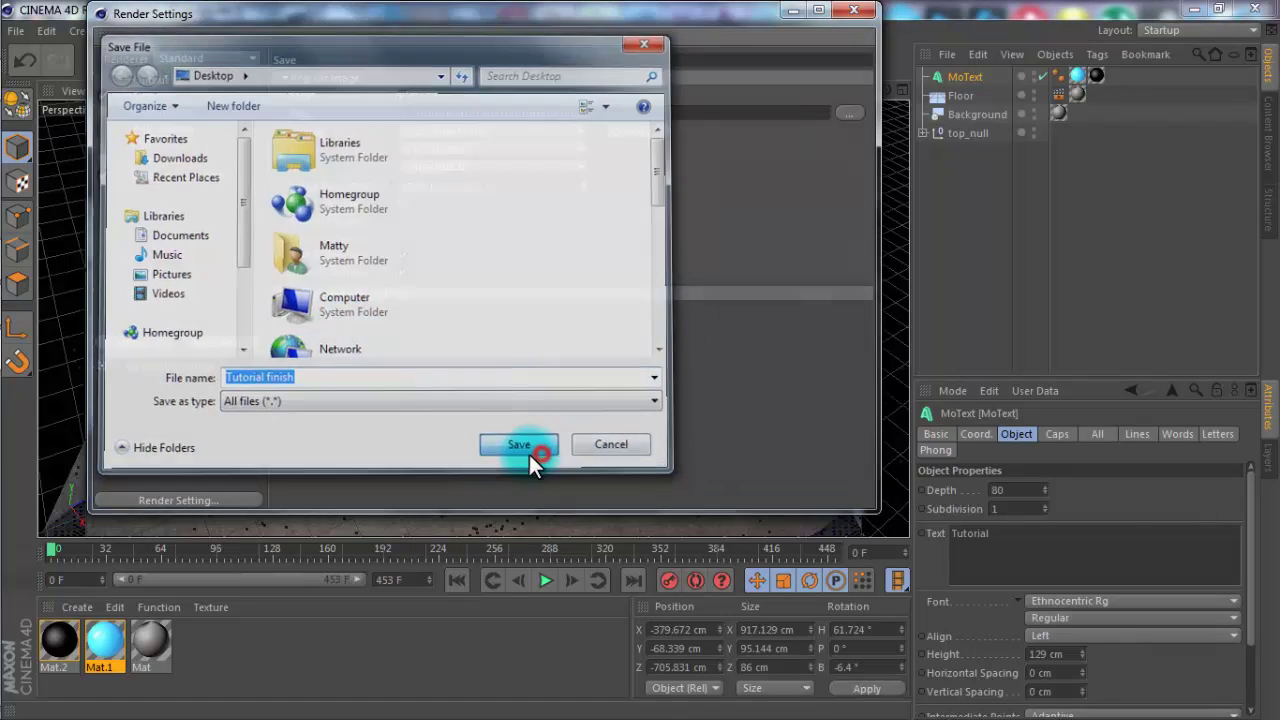
left_click(529, 454)
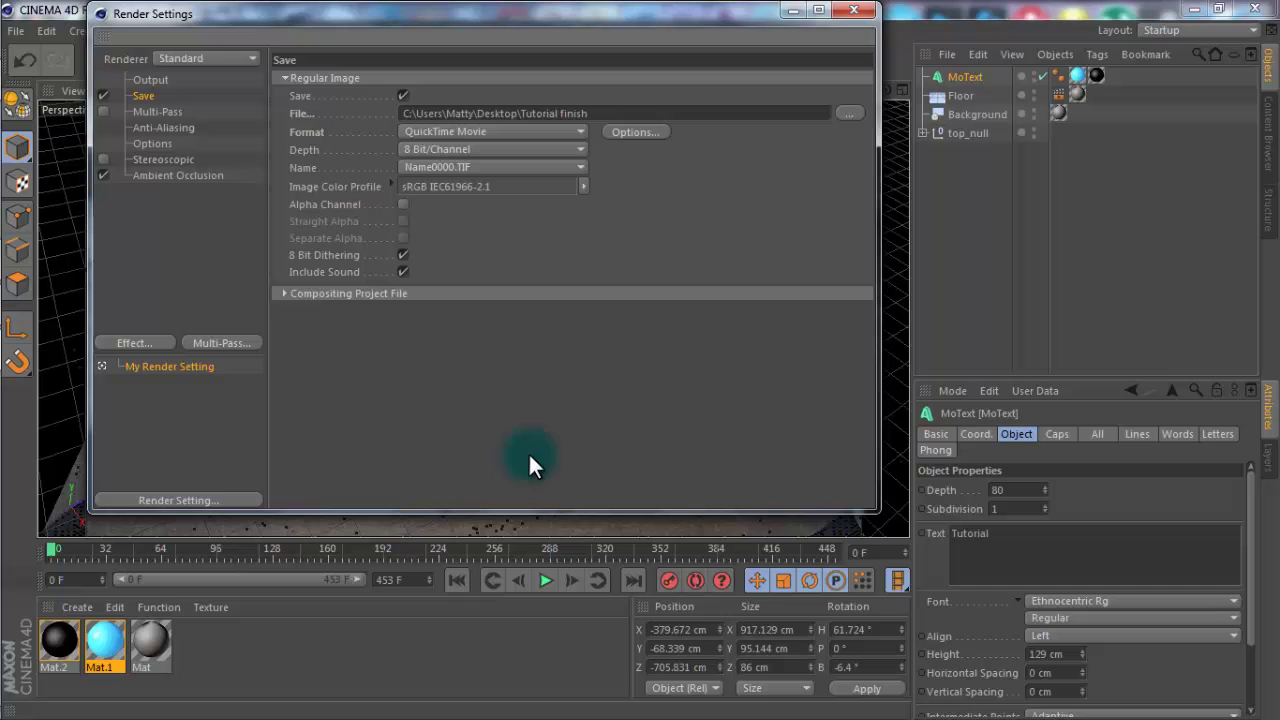
left_click(872, 17)
left_click(455, 66)
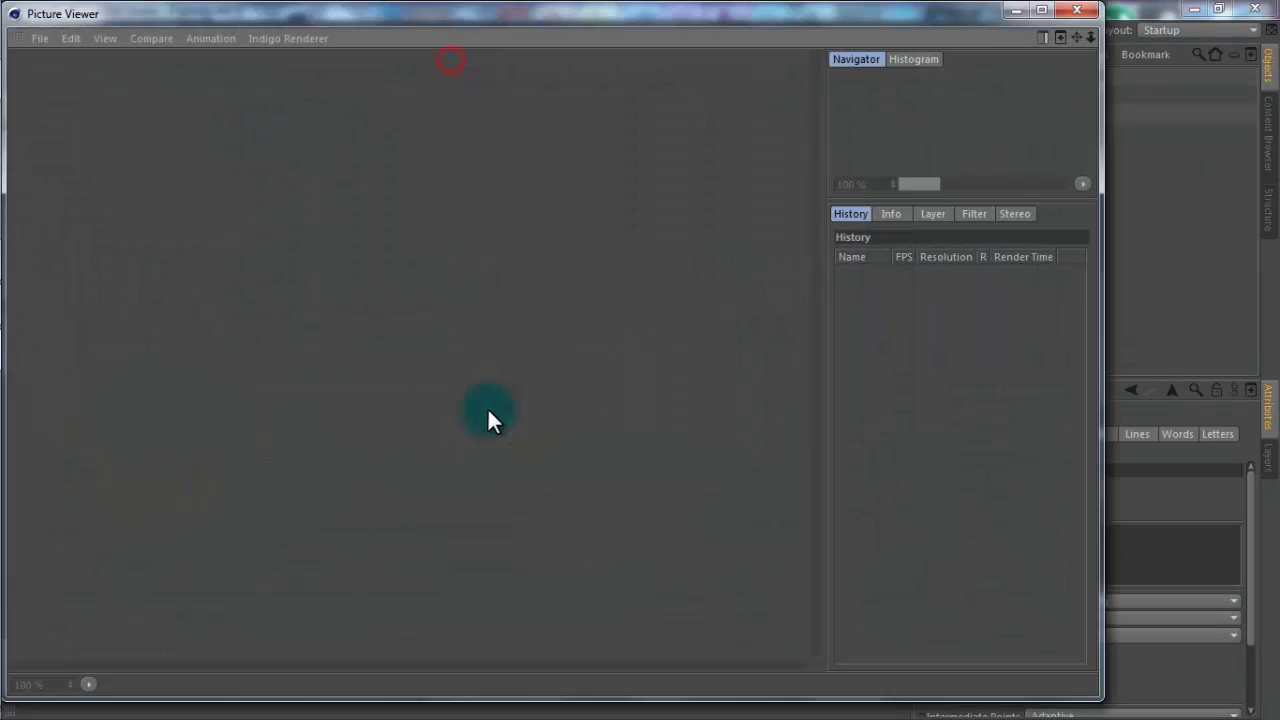